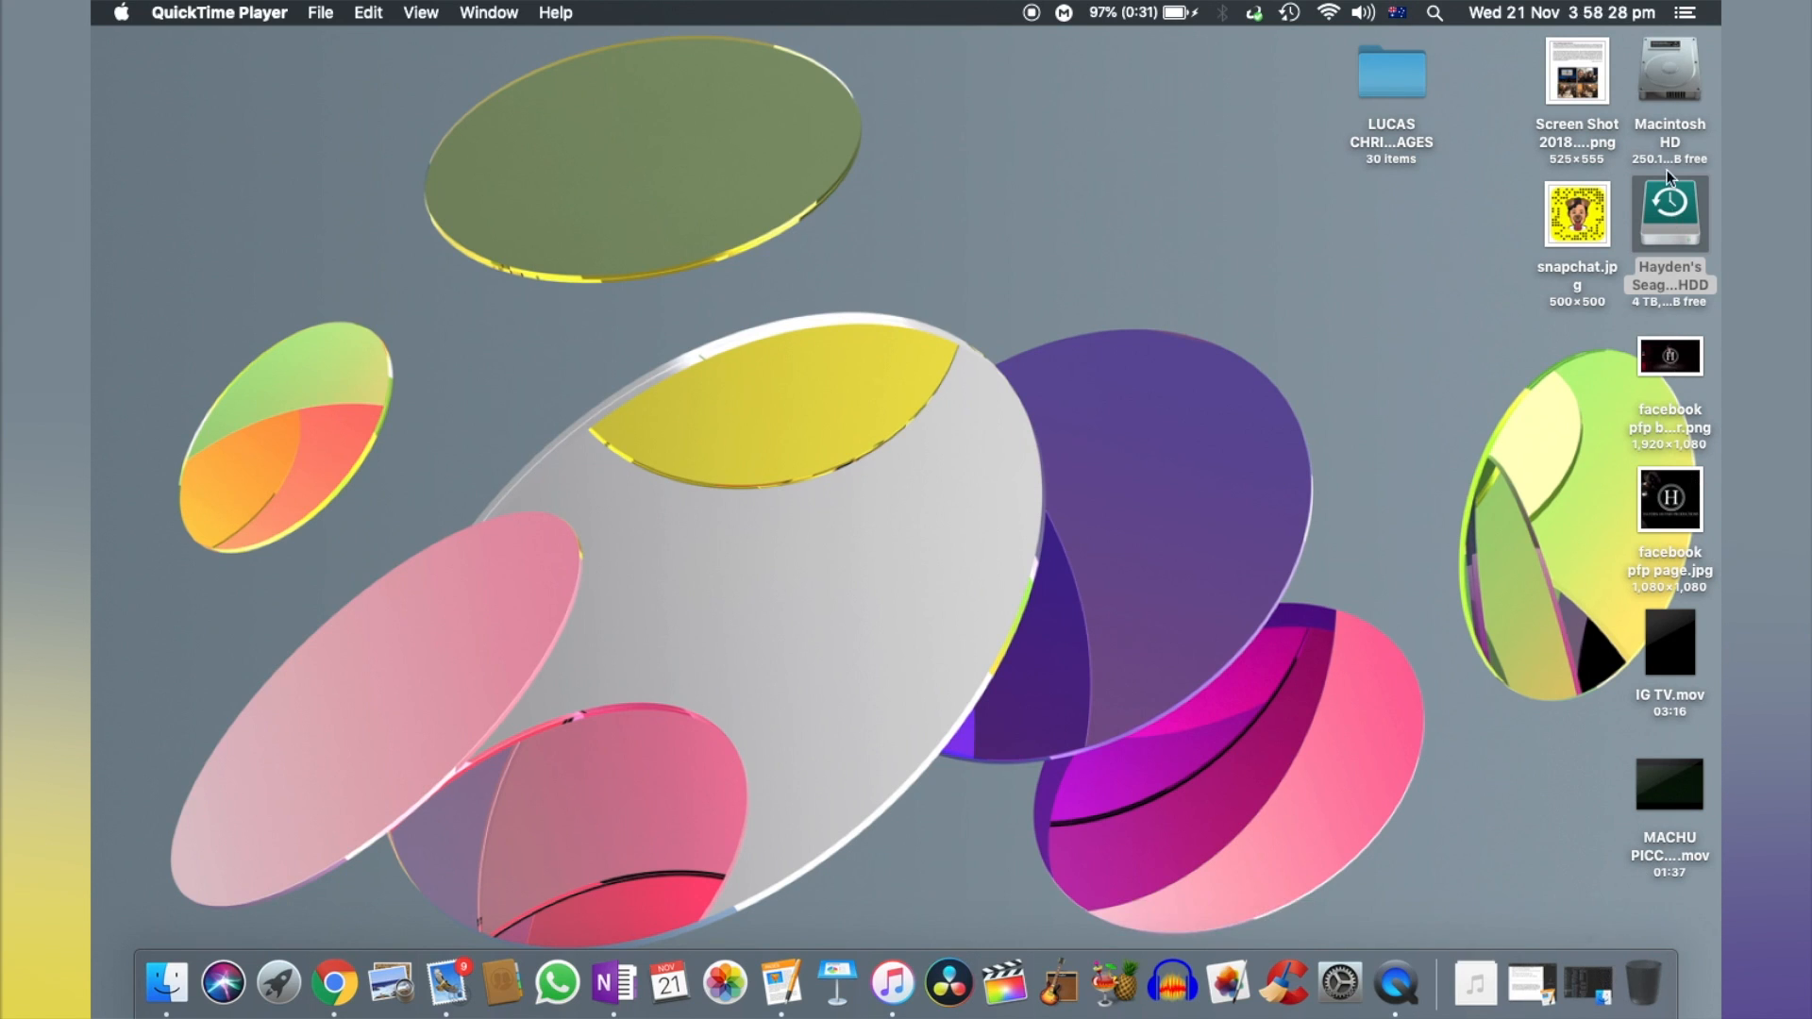
- Restore the minimized Finder window and open the 2018 Year 12 folder among the performances and films master files
left_click(1590, 986)
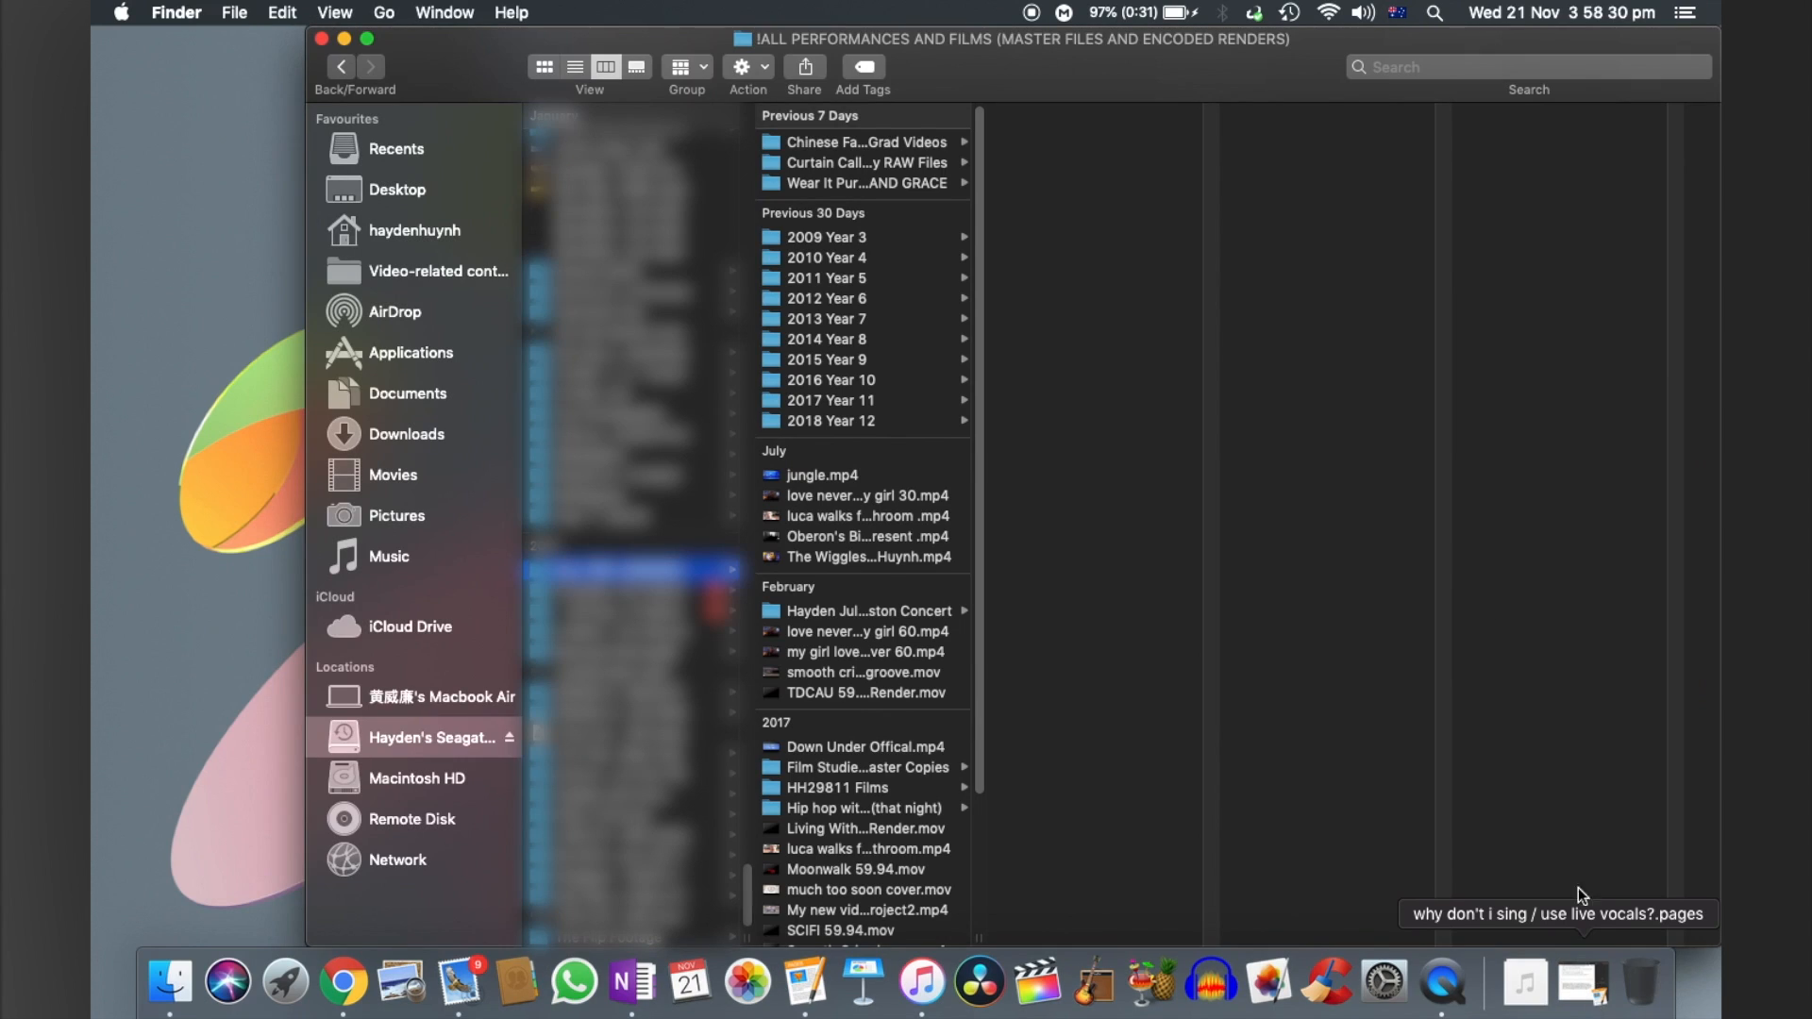
scroll(872, 423, "down", 5)
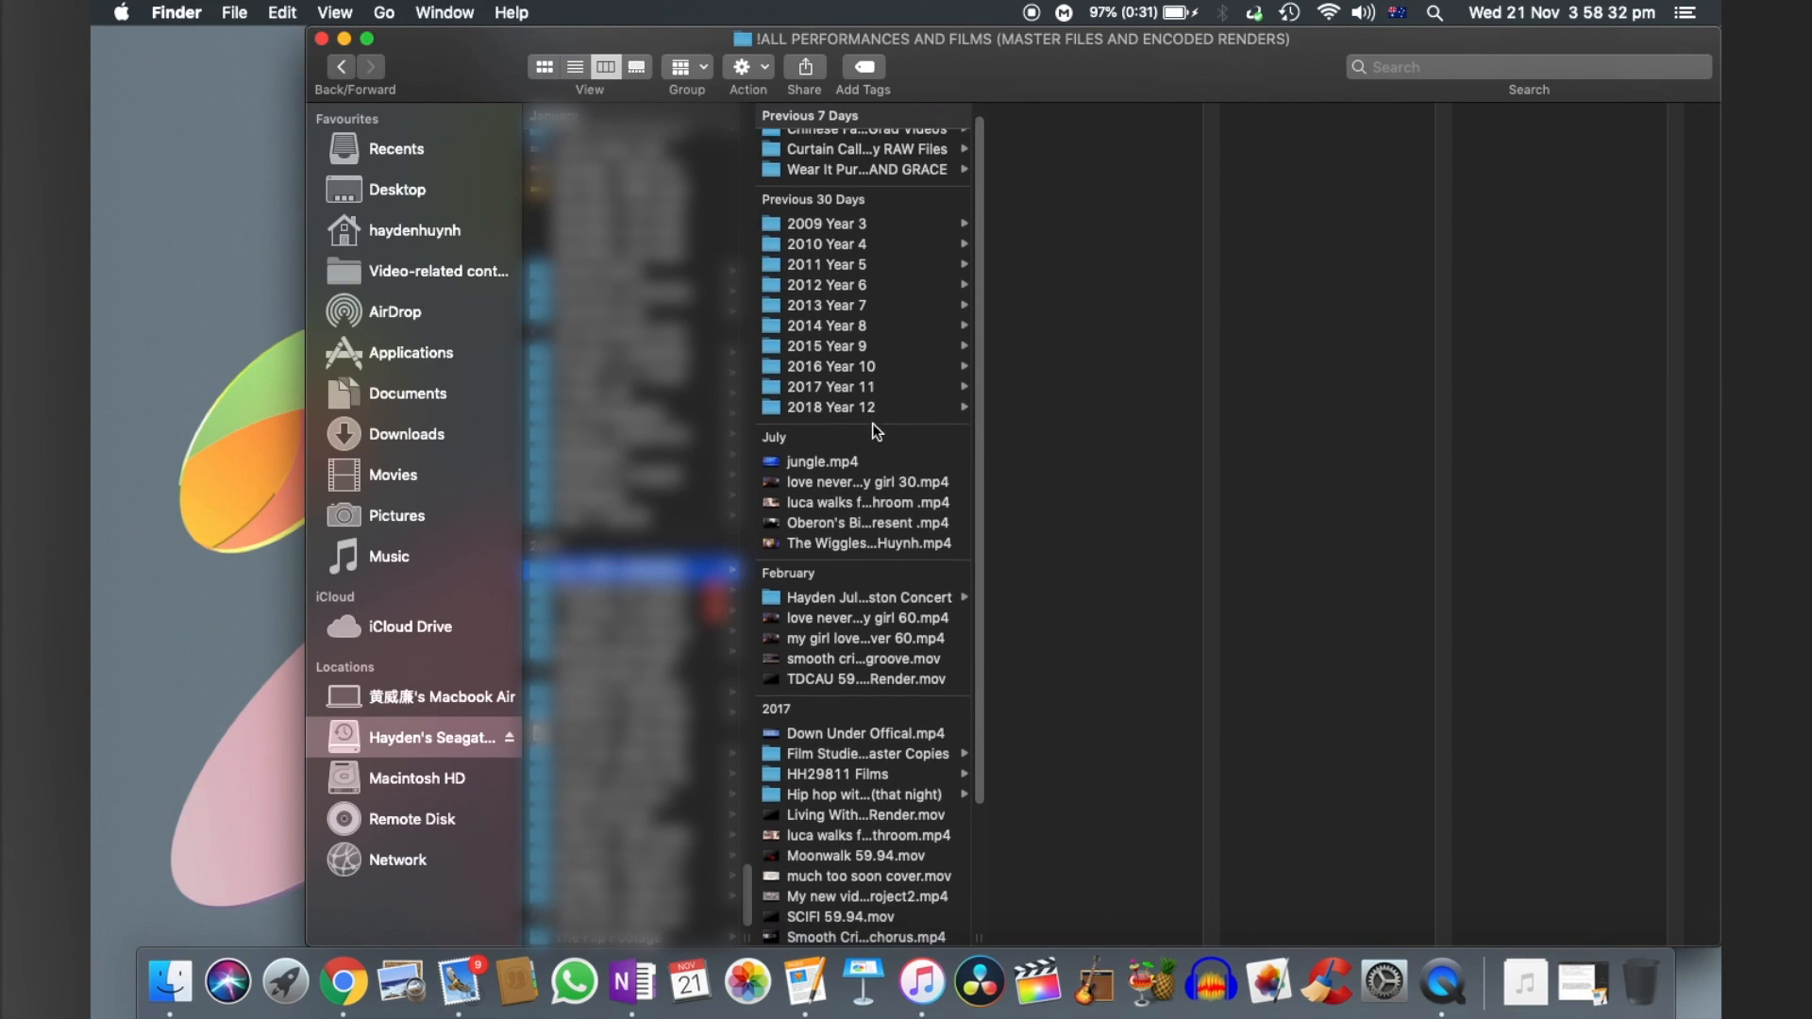
scroll(872, 427, "up", 5)
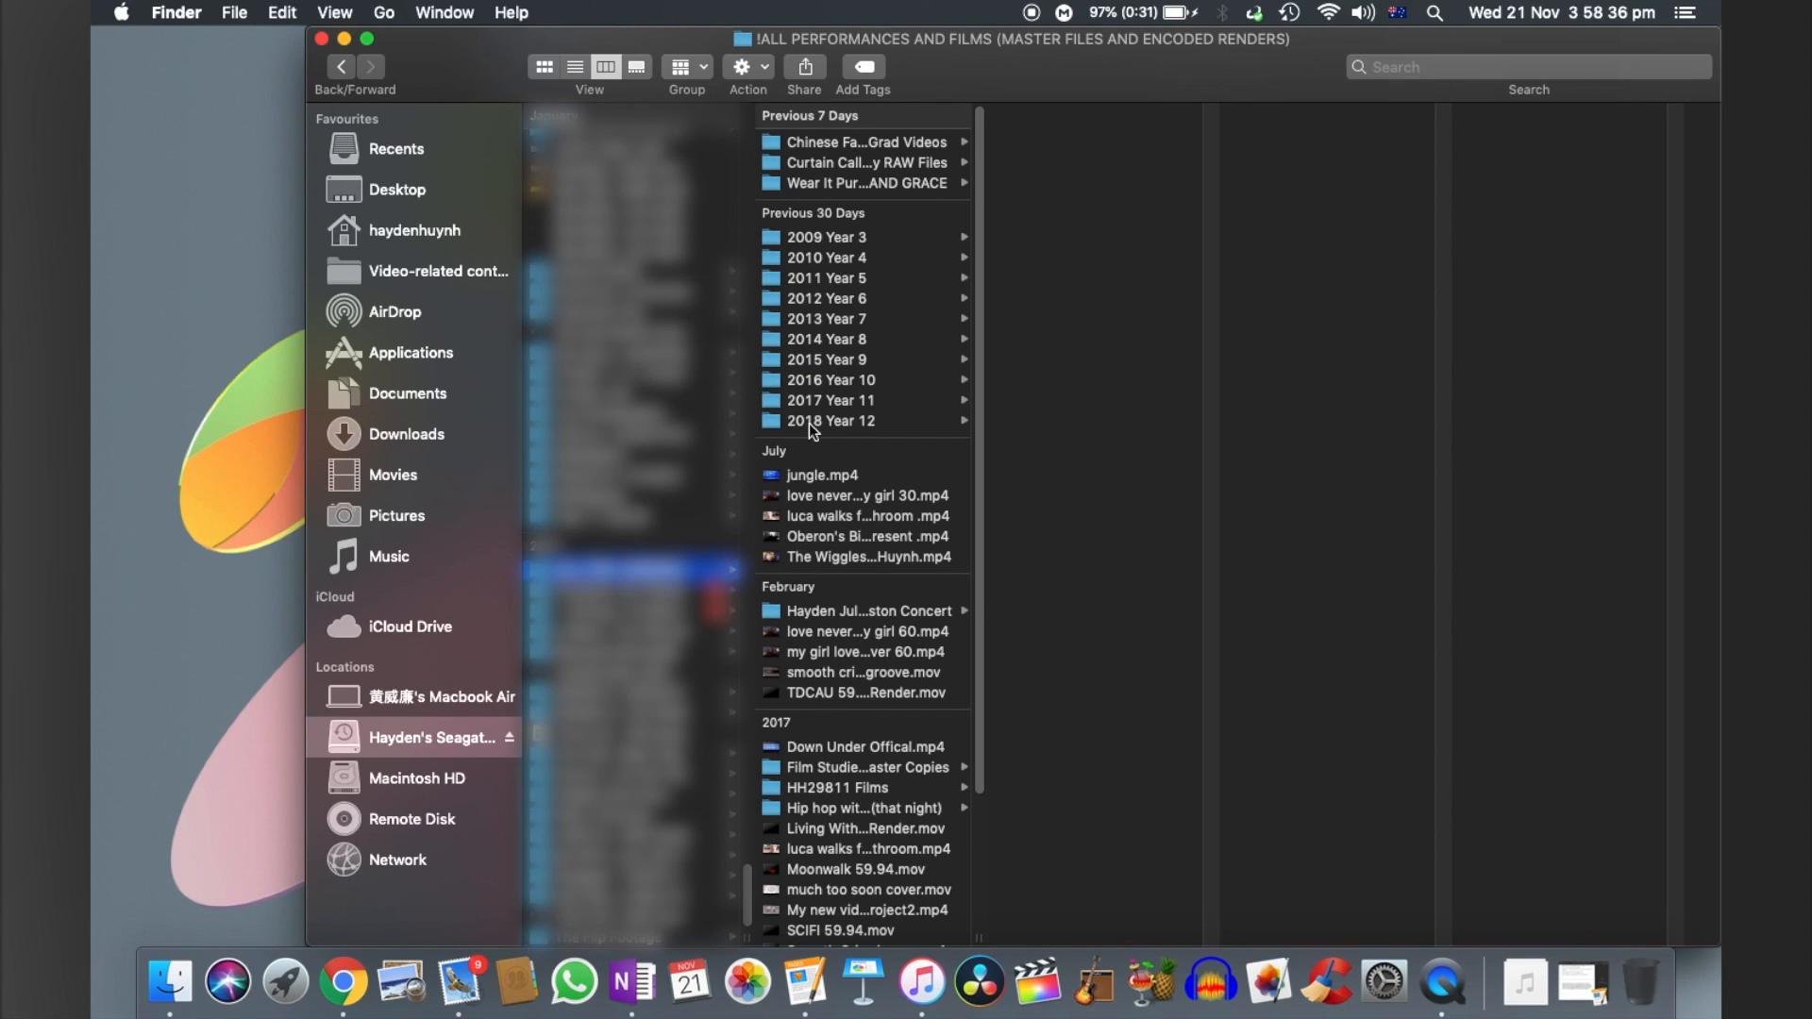
left_click(831, 416)
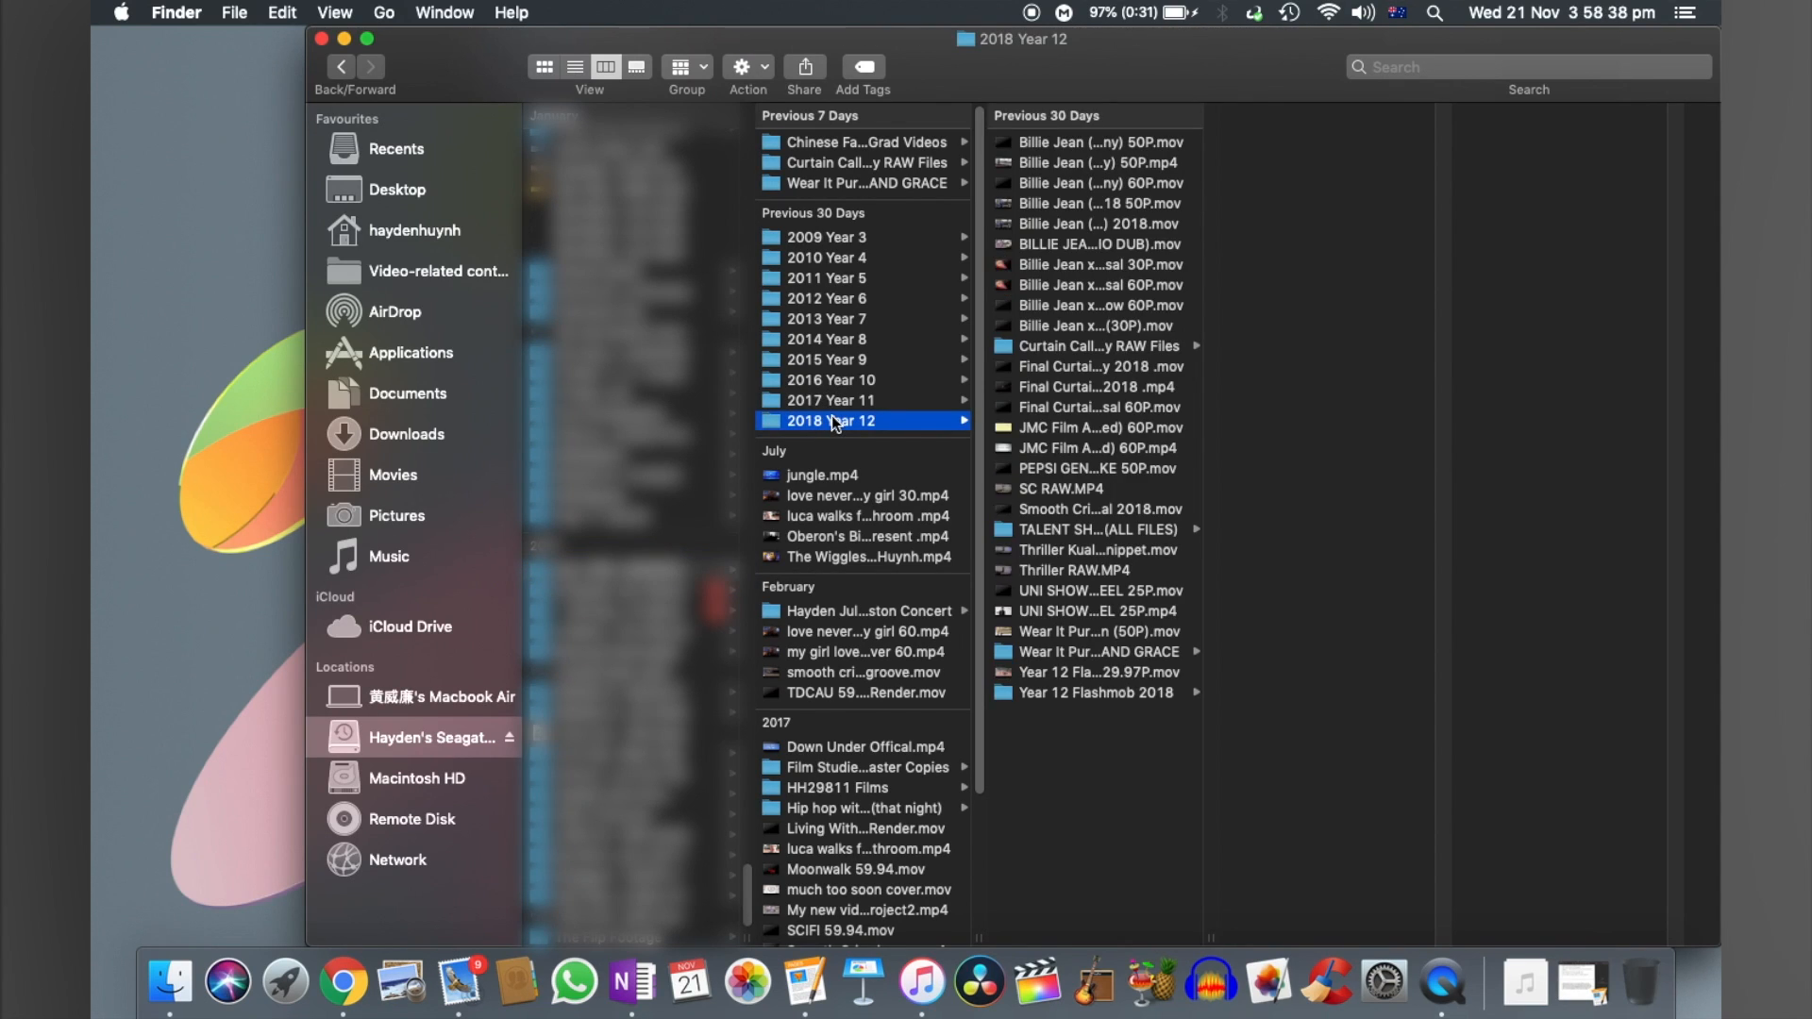
- Look through the 2018 Year 12 contents and open the Wear It Purple (RAW FILES) folder
left_click(1138, 346)
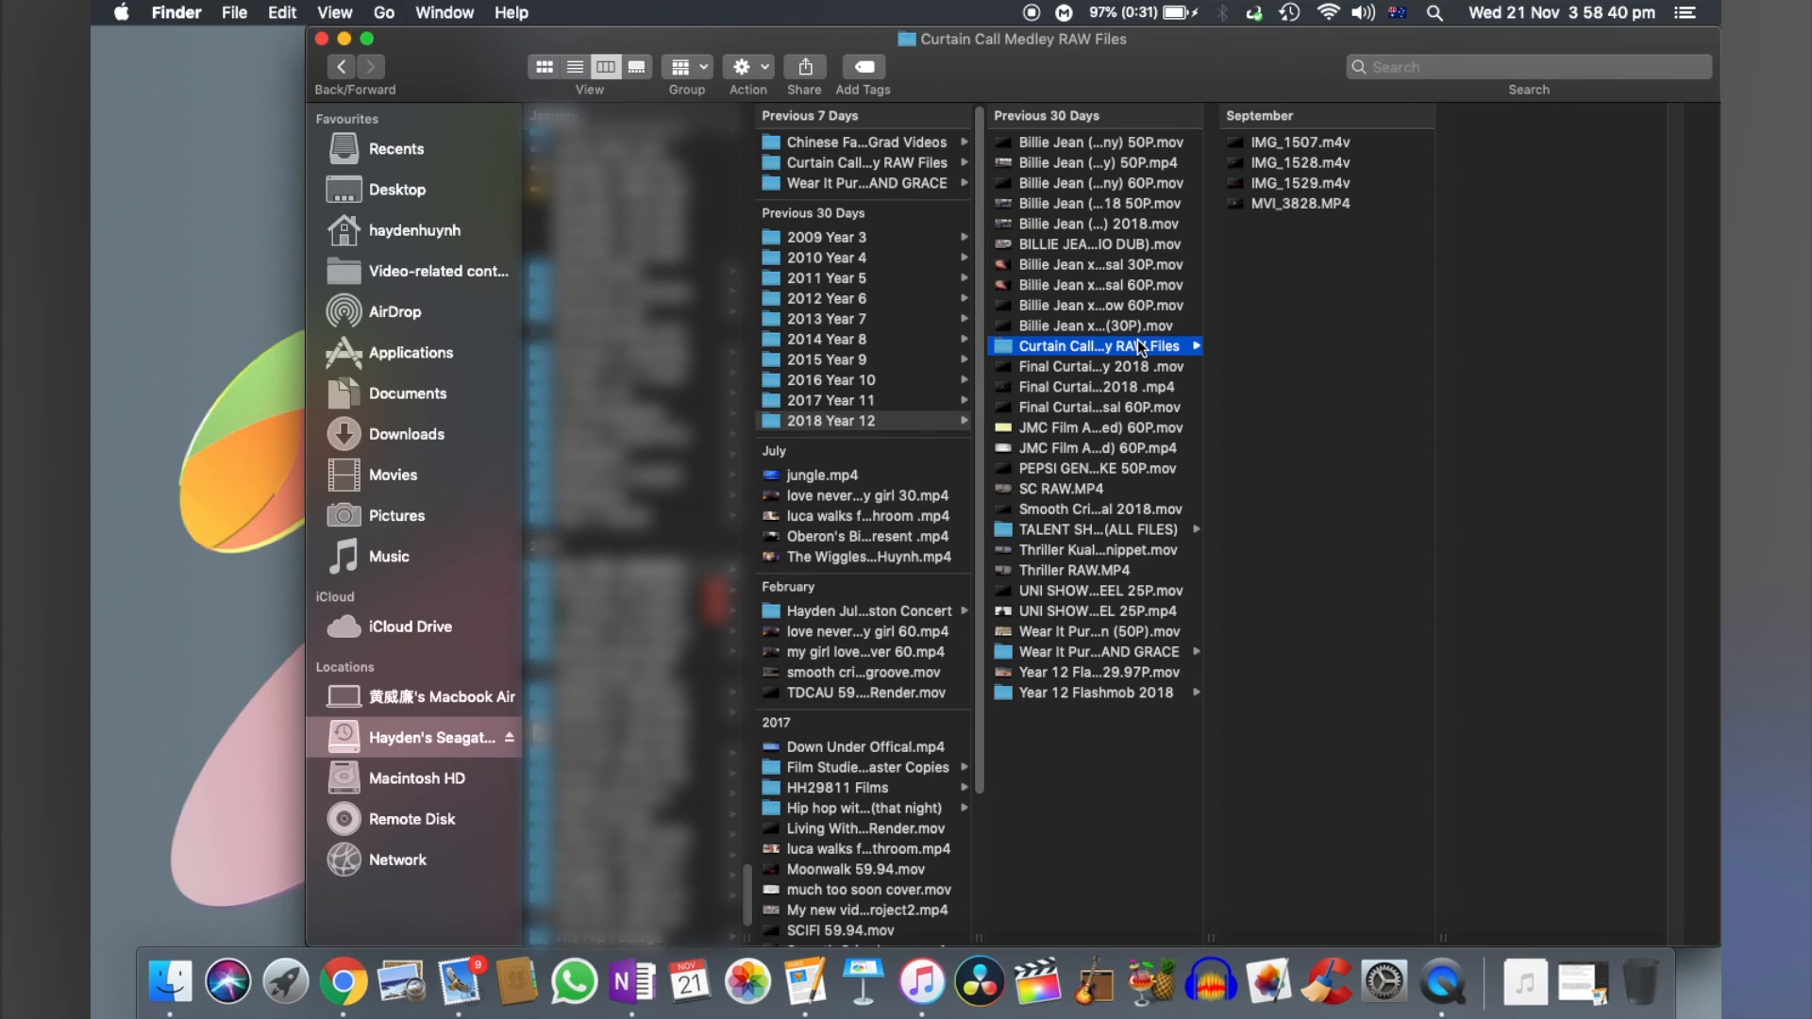
key("Down")
key("Down")
key("Down")
key("Down")
key("Down")
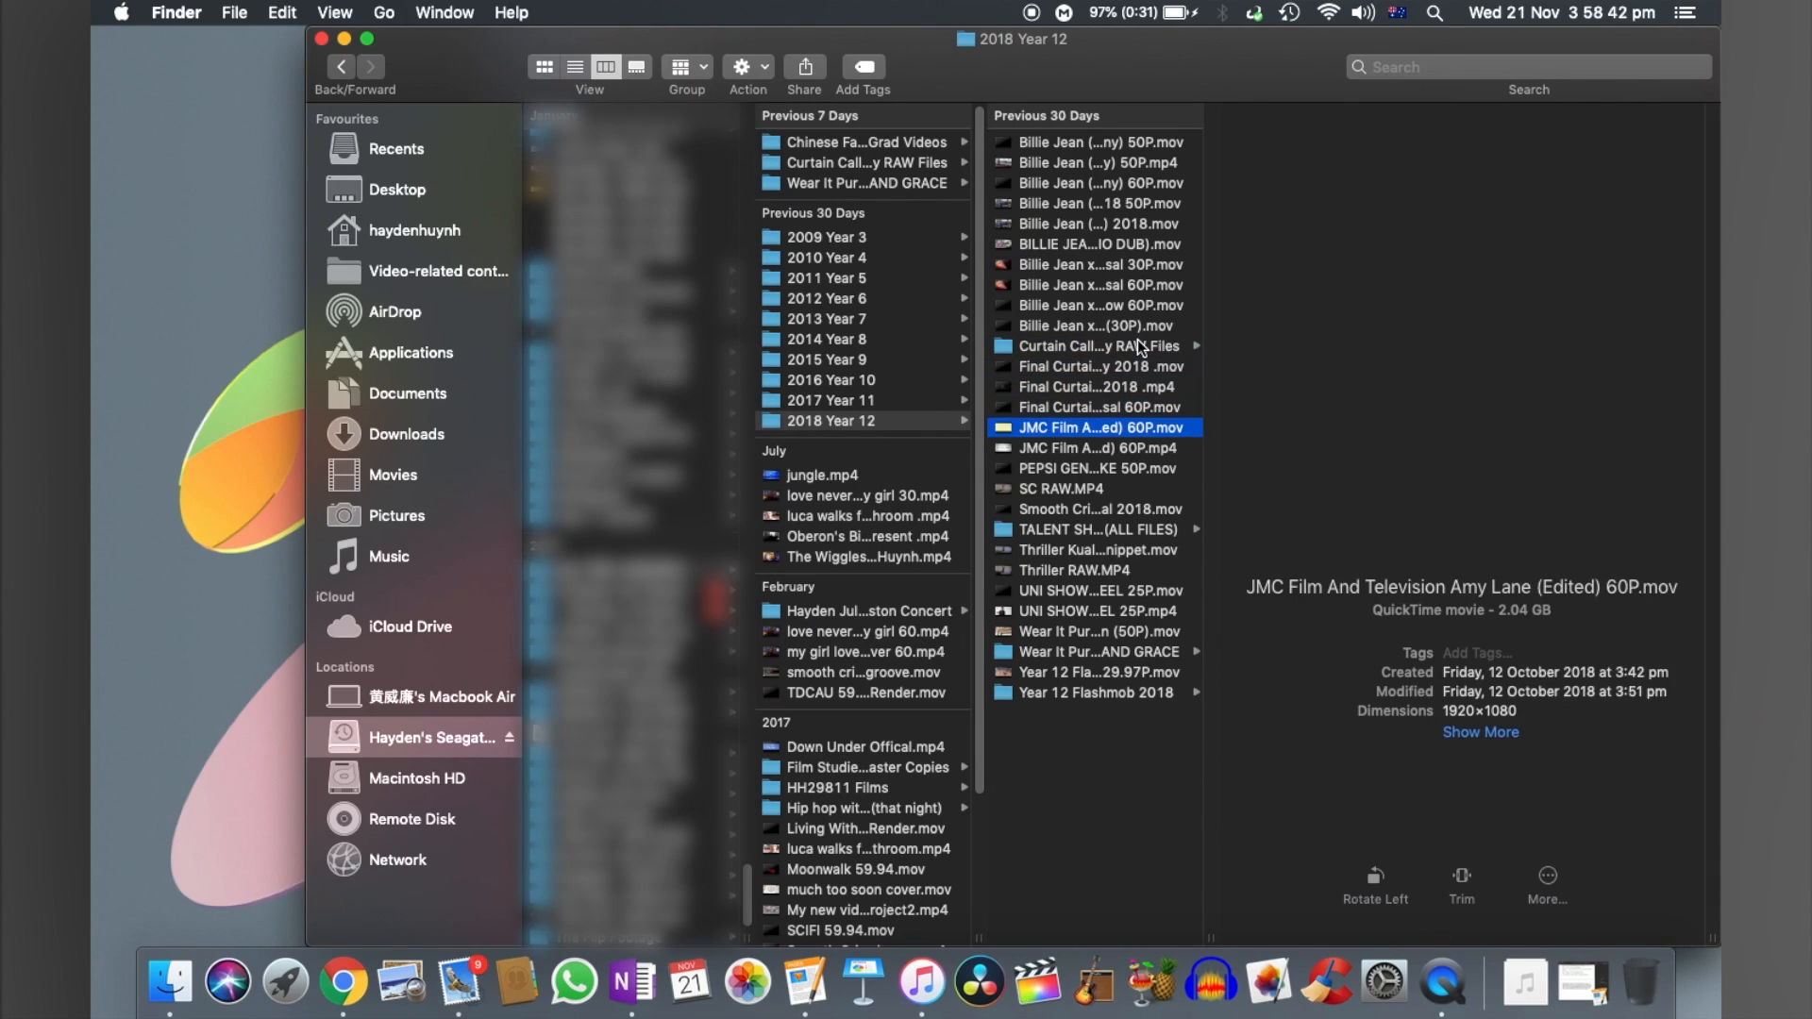
key("Down")
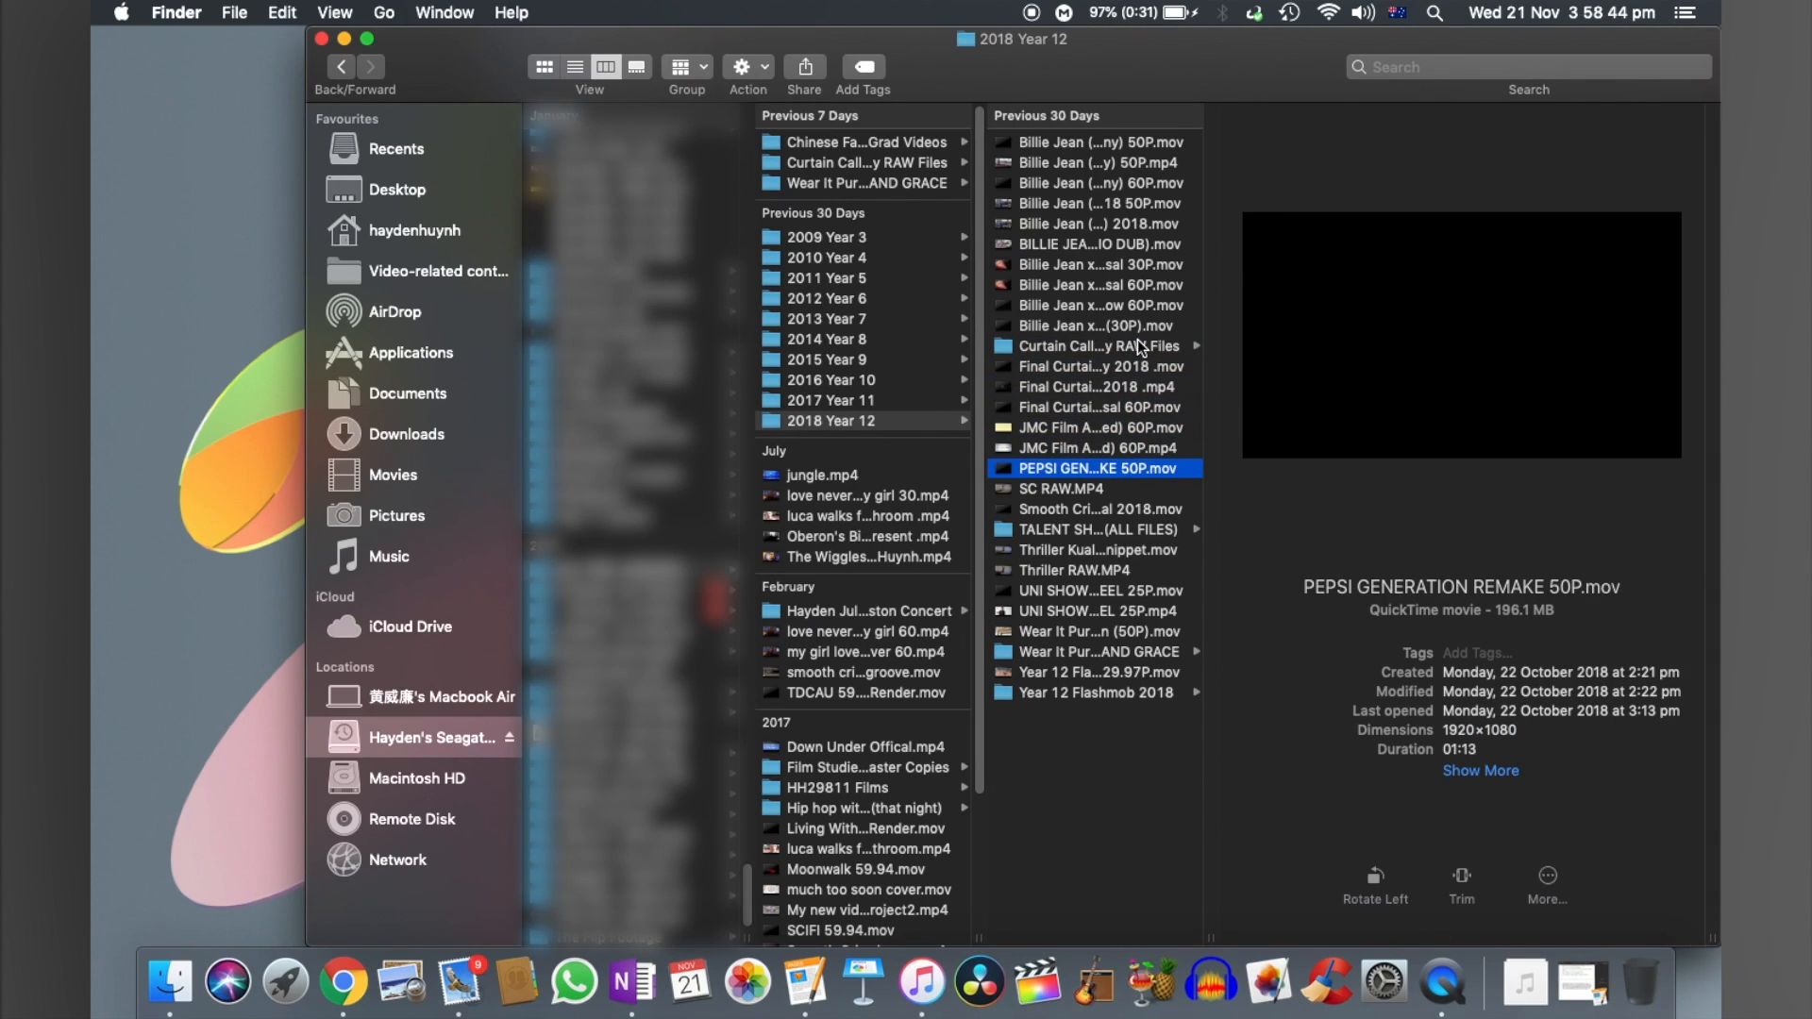
left_click(1092, 656)
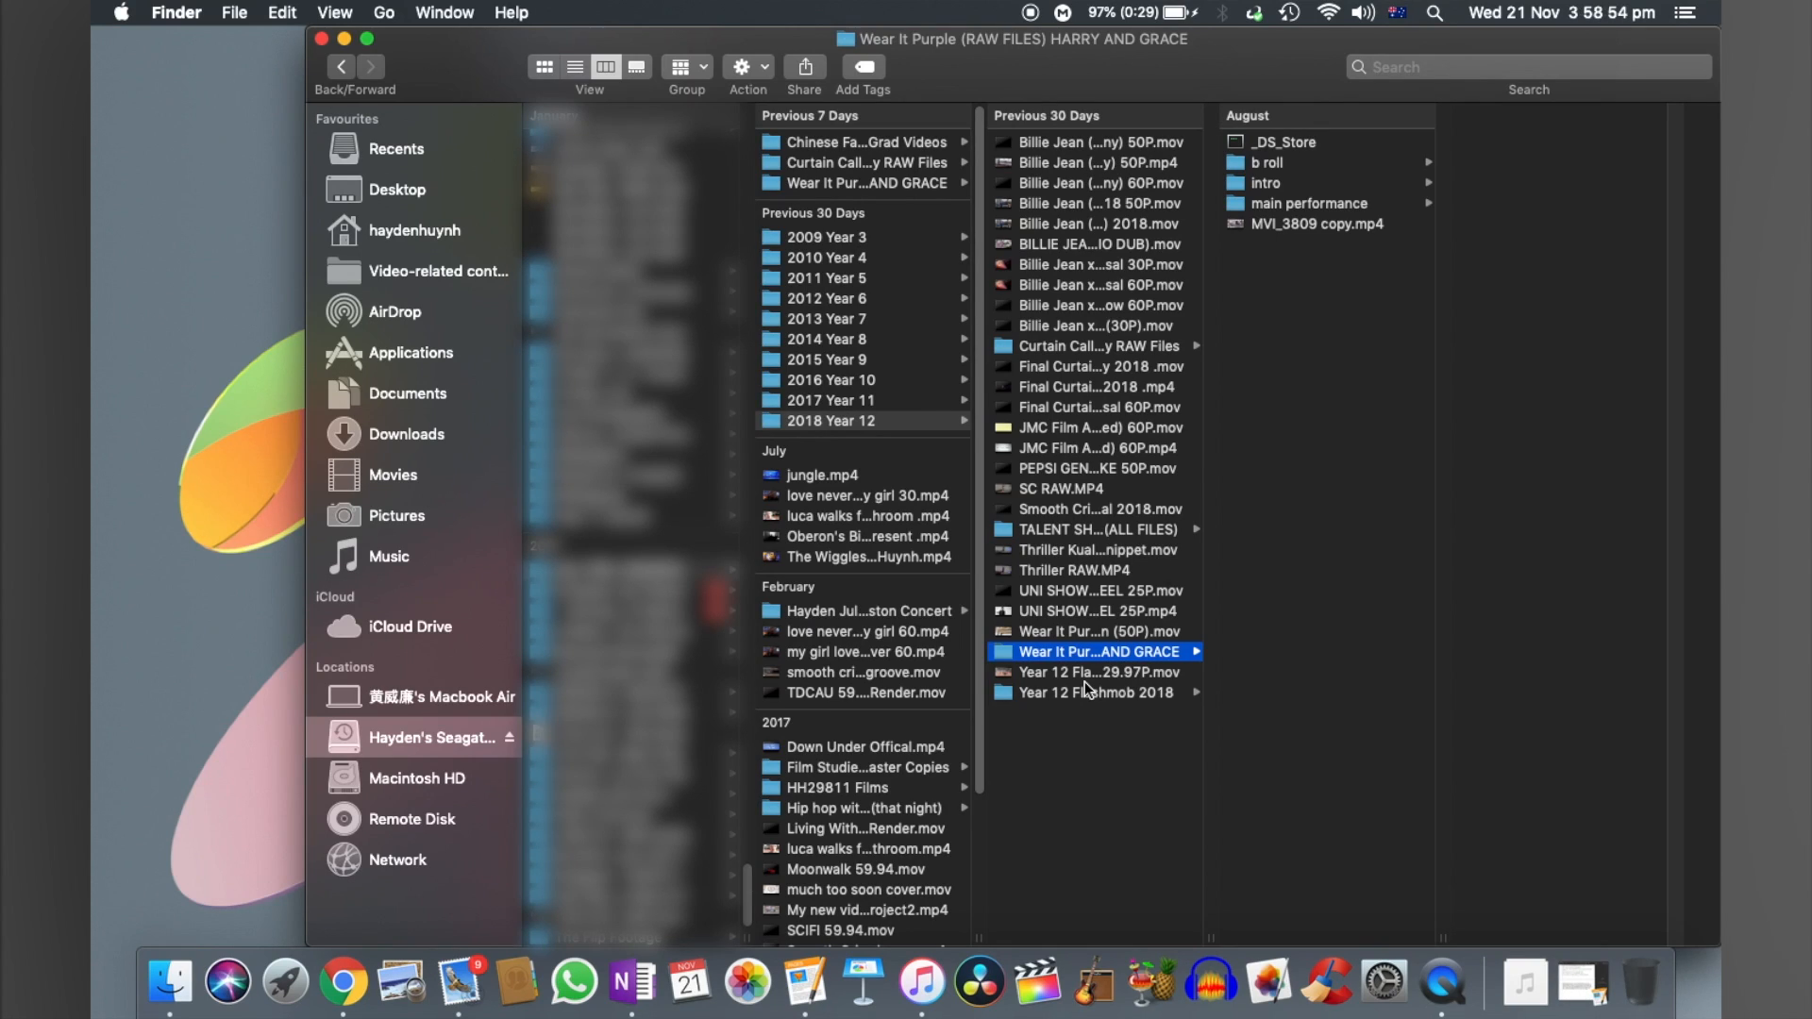
- Open the HARDDRIVE I .fcpbundle library from the external Seagate drive in a new Finder window
key("super+n")
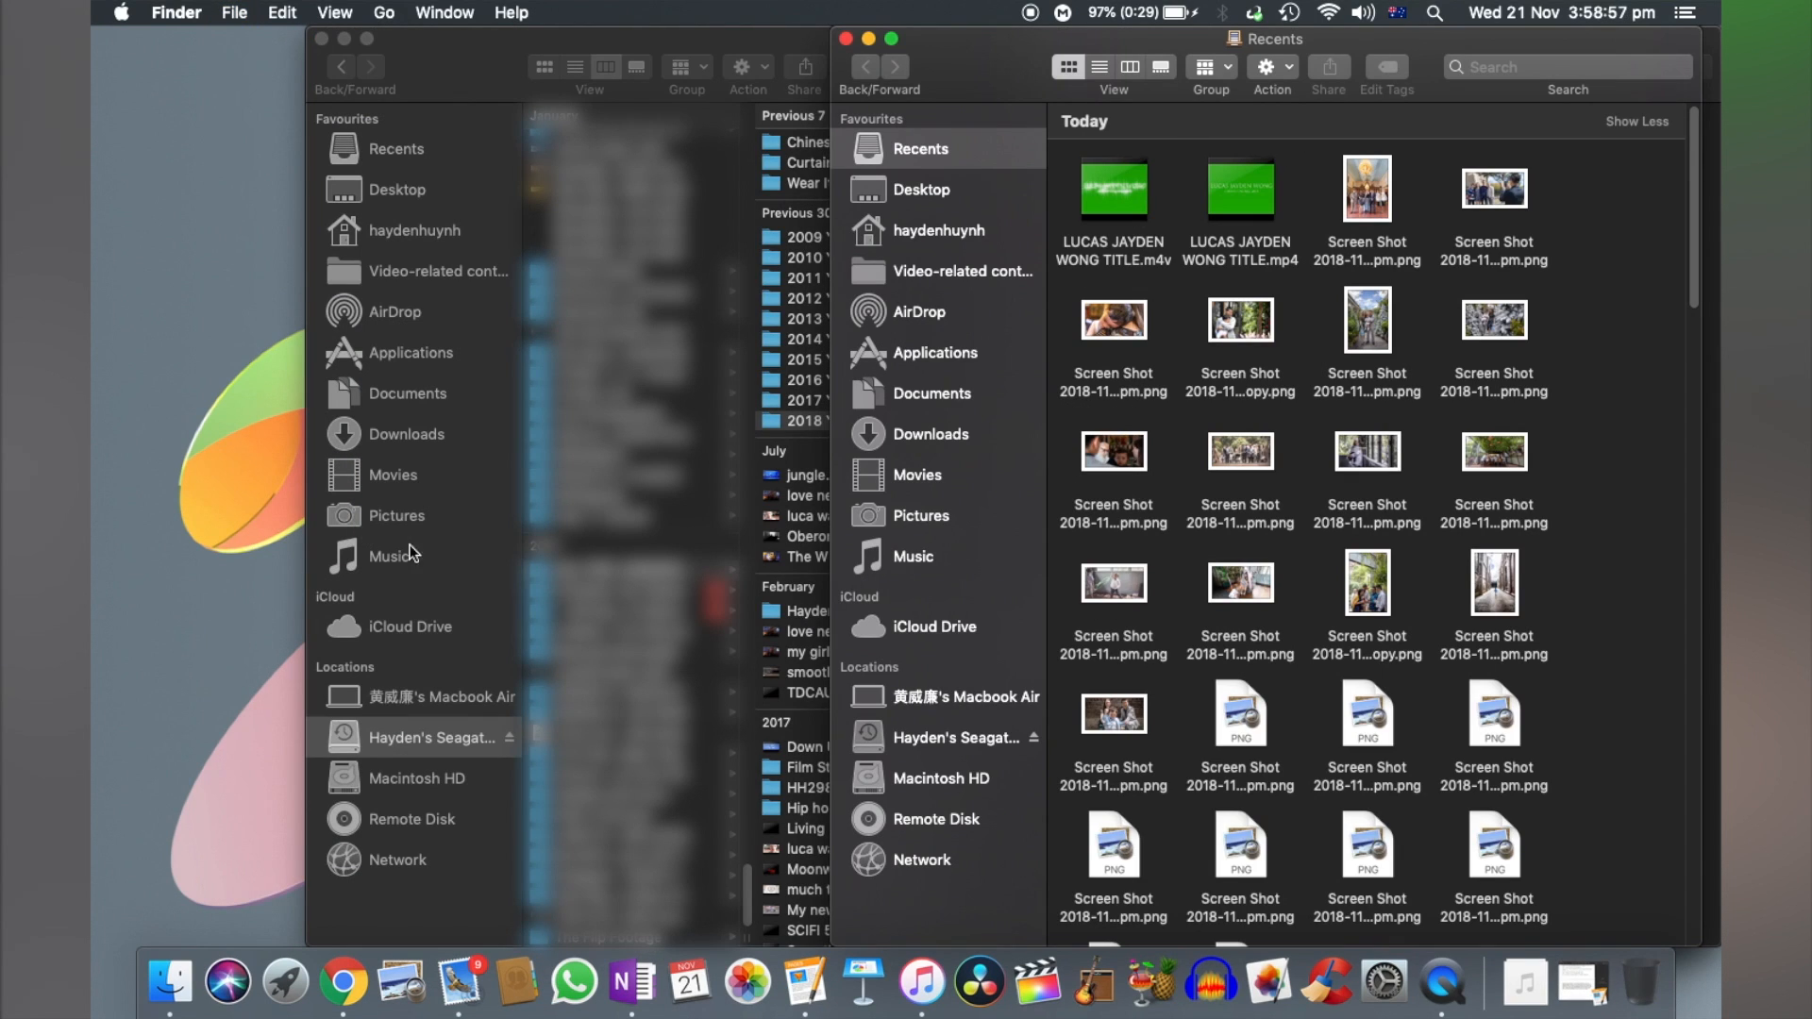
left_click(916, 742)
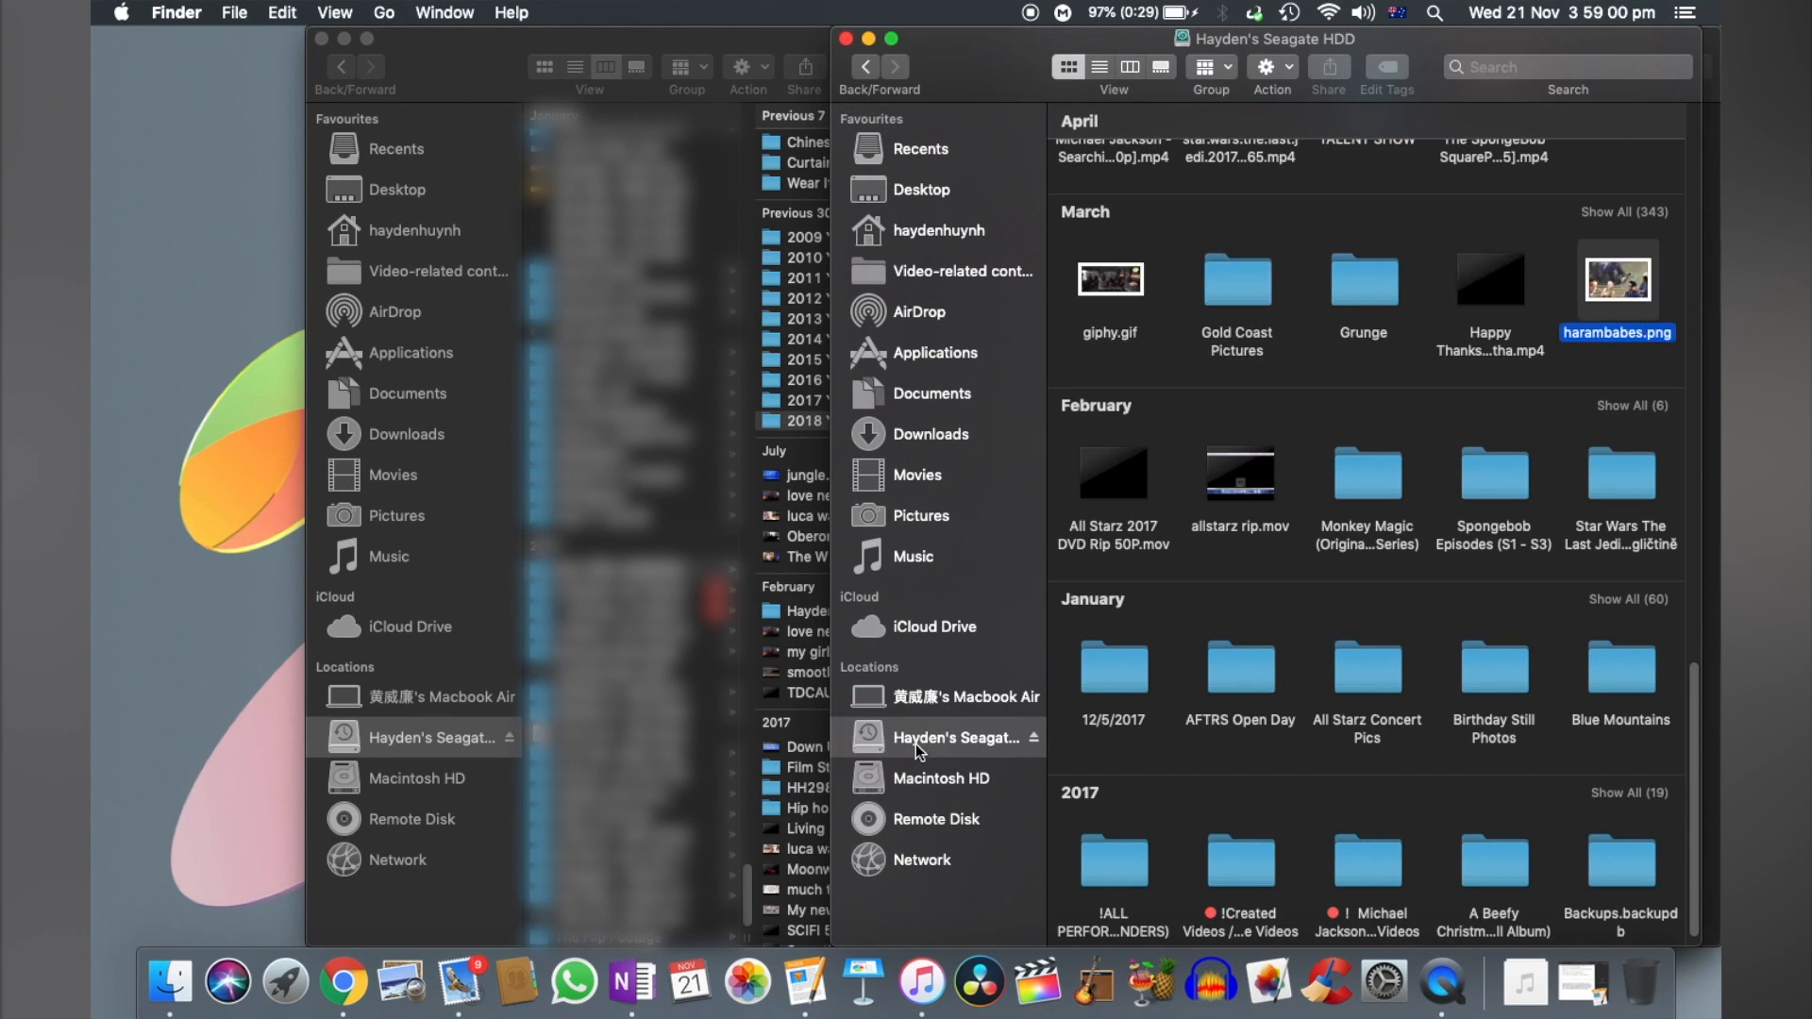
double_click(1362, 242)
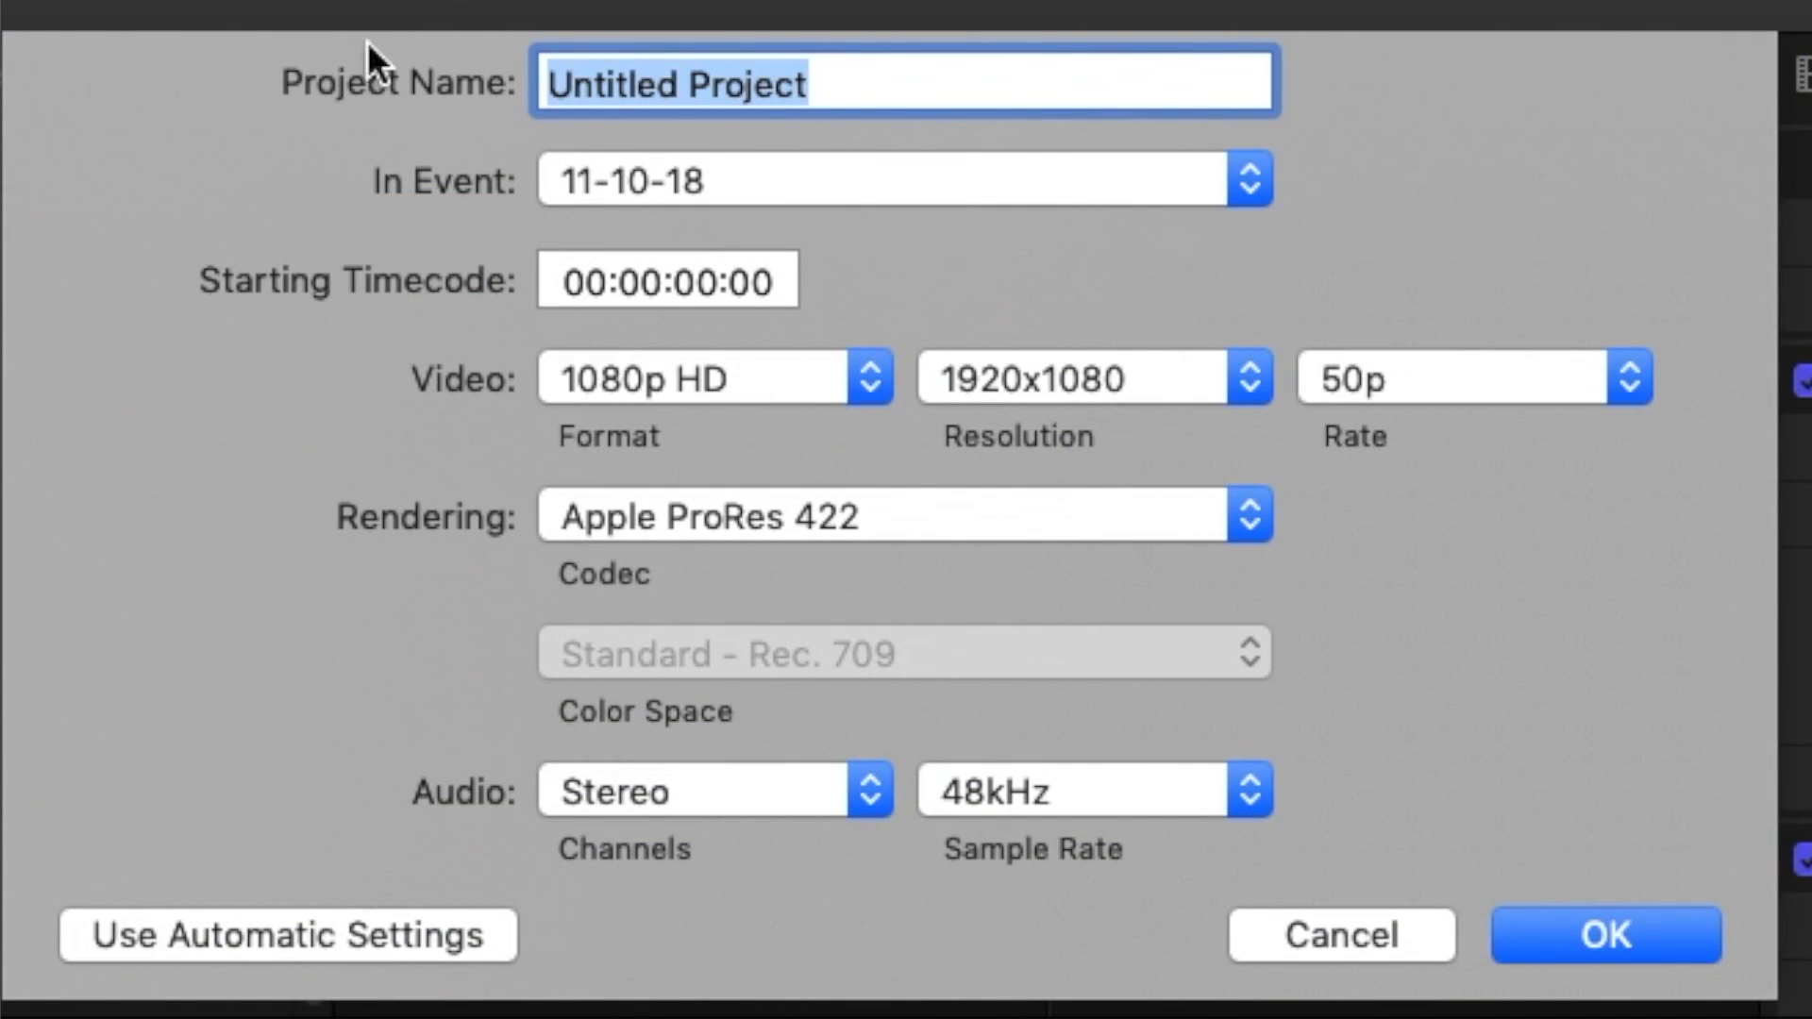
- Create a project named Billie Jean Wear It Purple (Redux) with a 60p frame rate
type("Billie Jean Wear It Purple (Redux)")
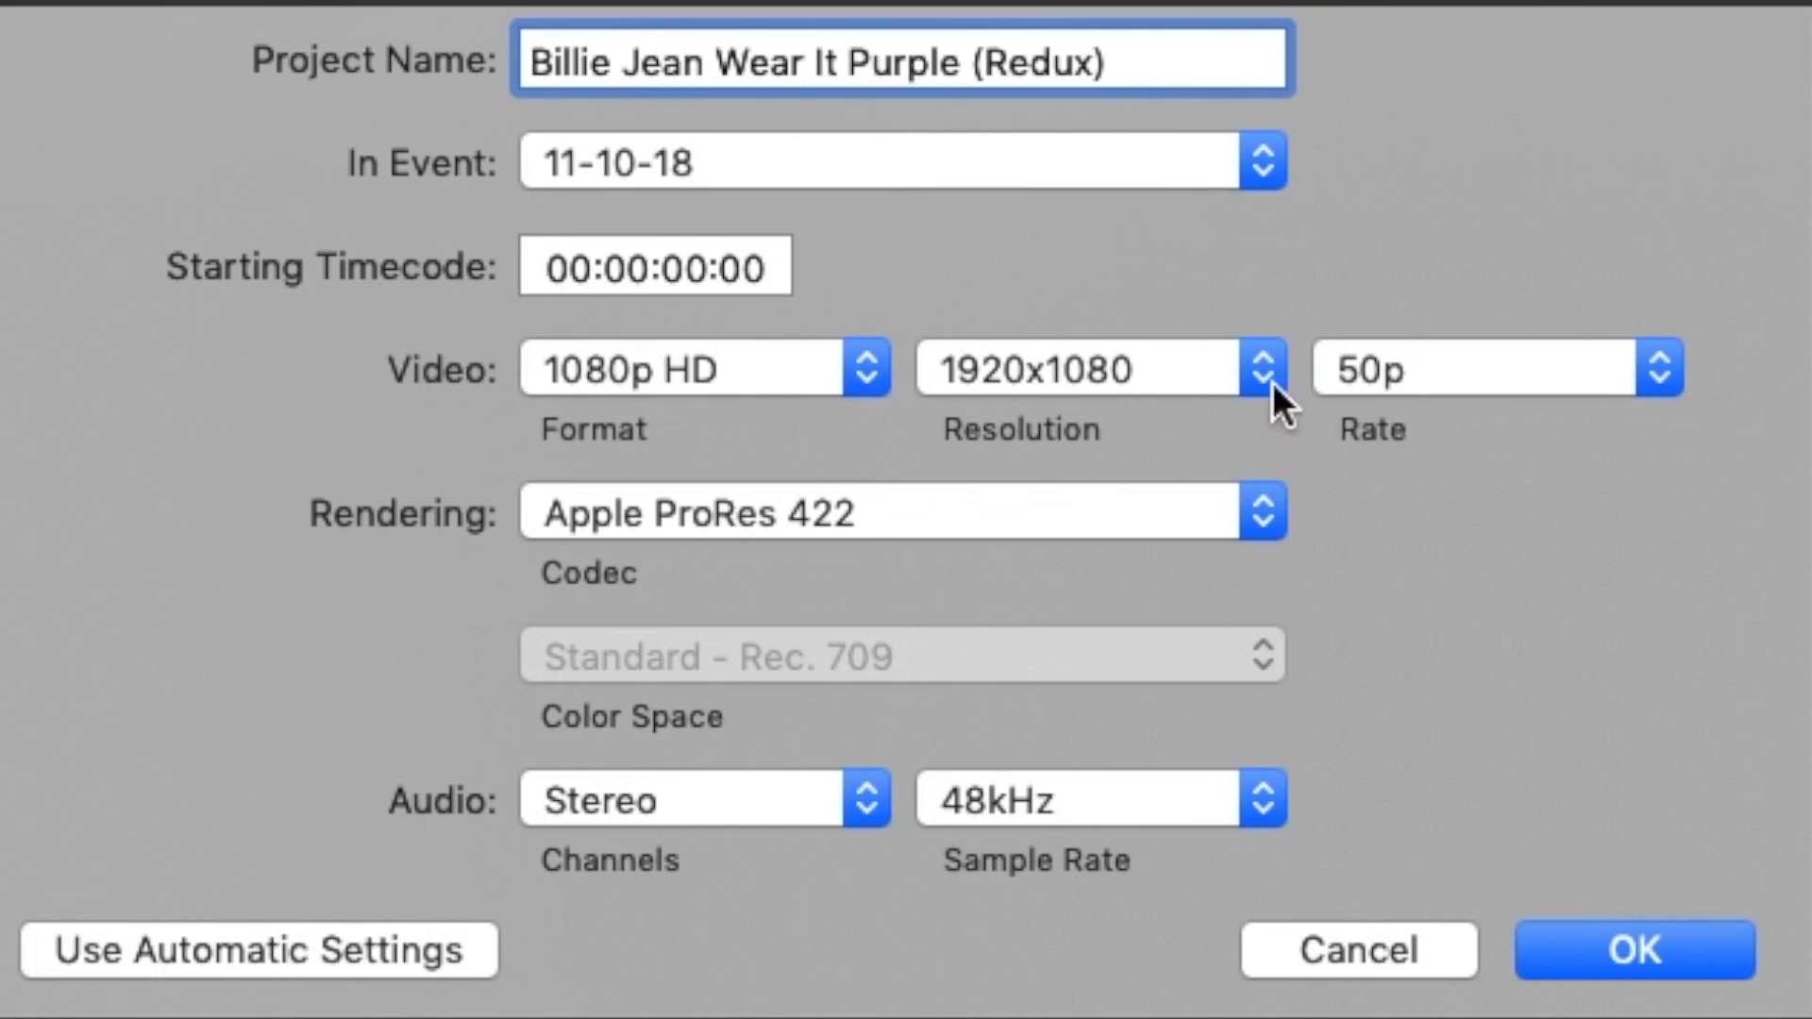
left_click(1521, 380)
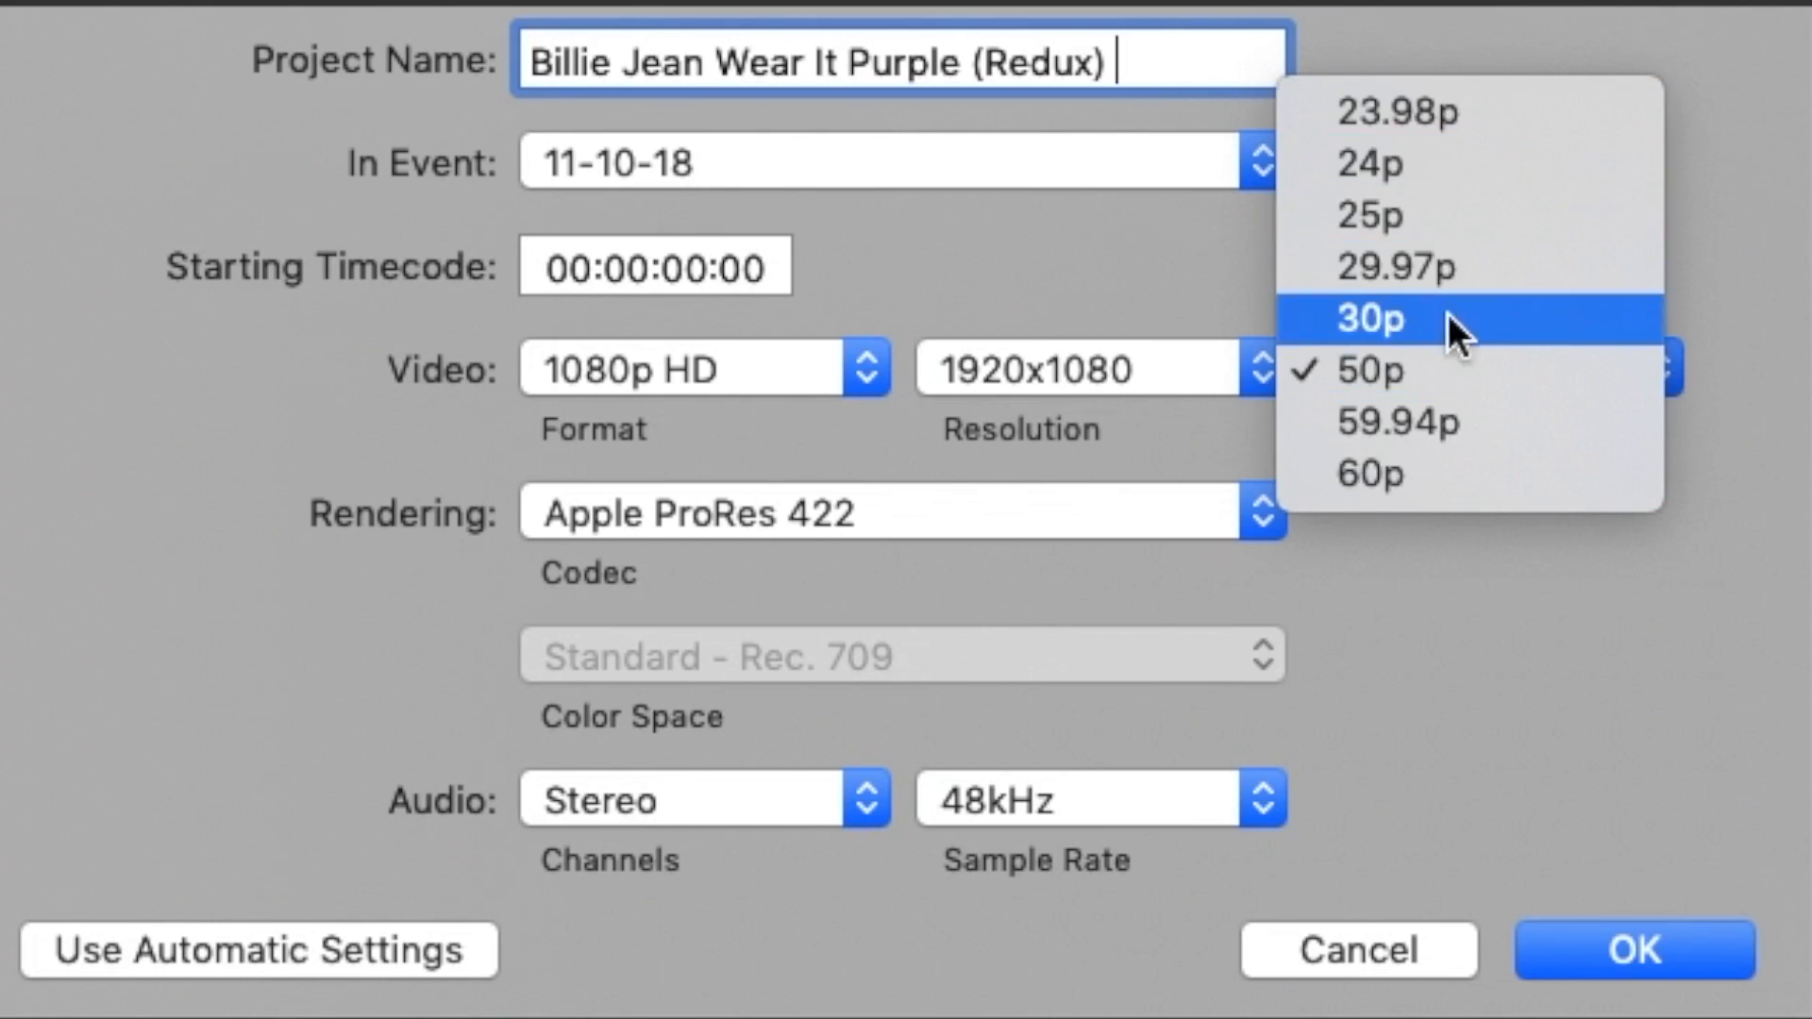
left_click(1440, 468)
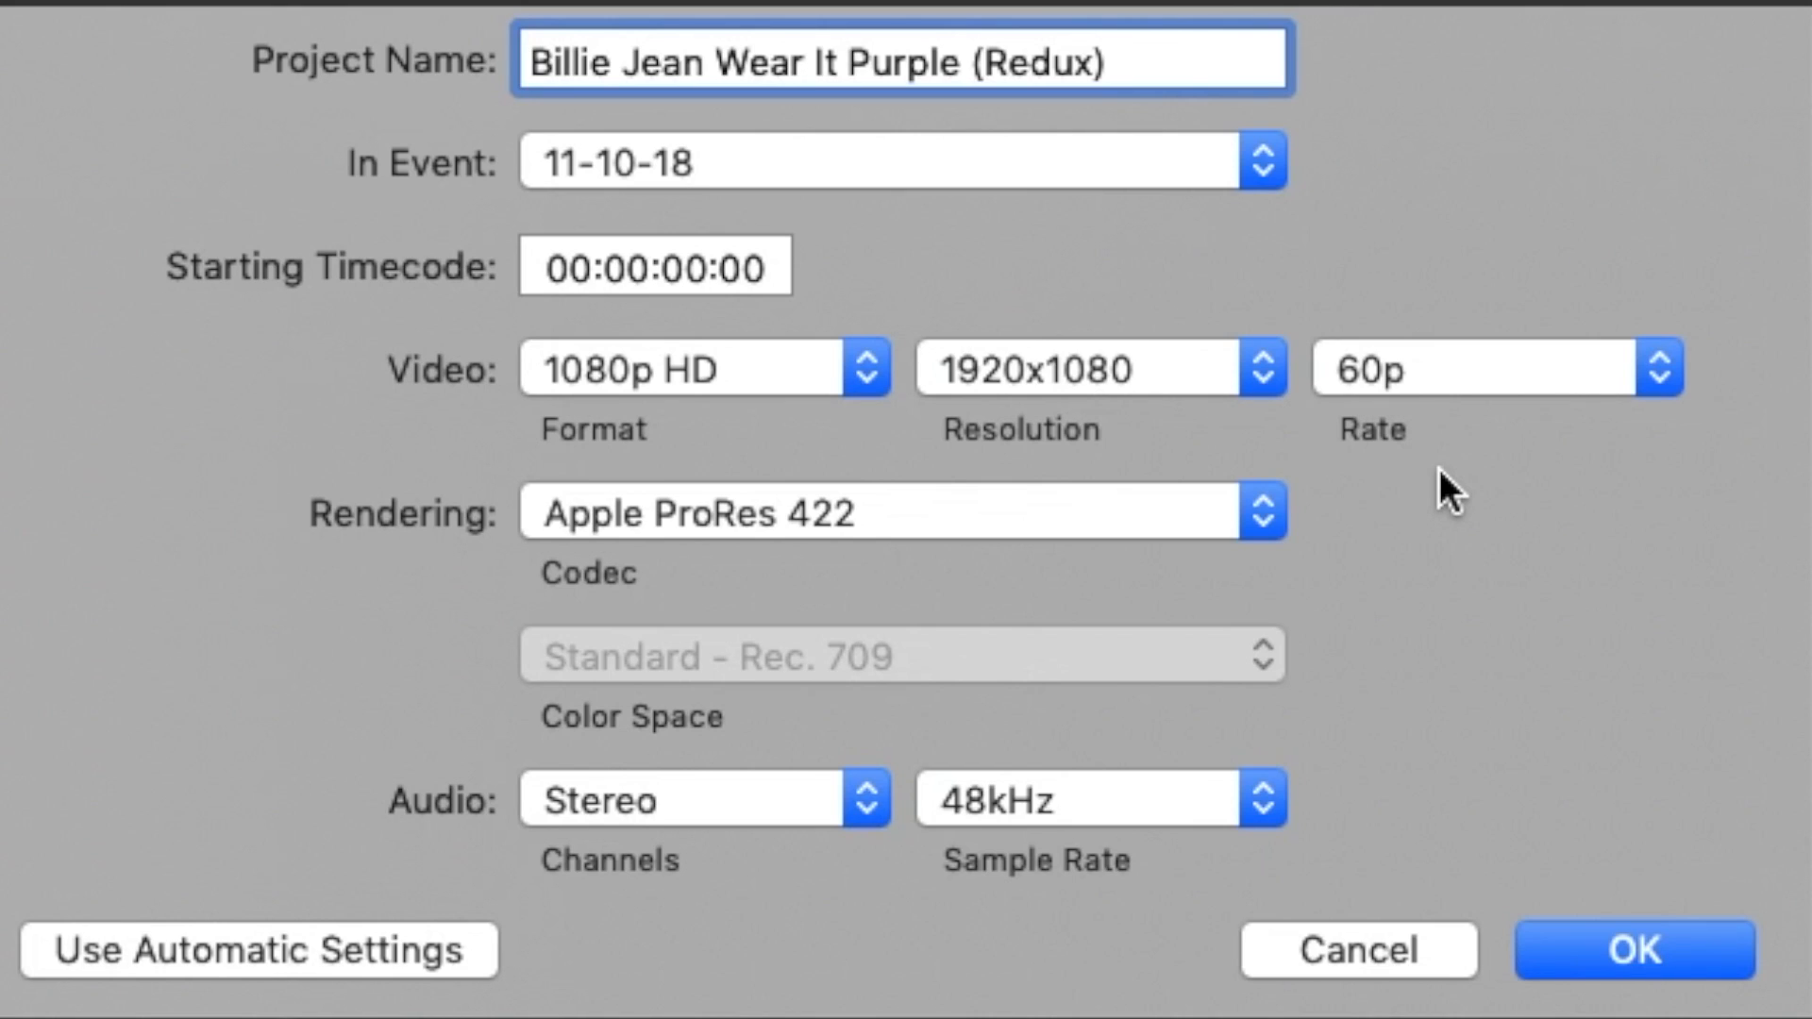
key("Return")
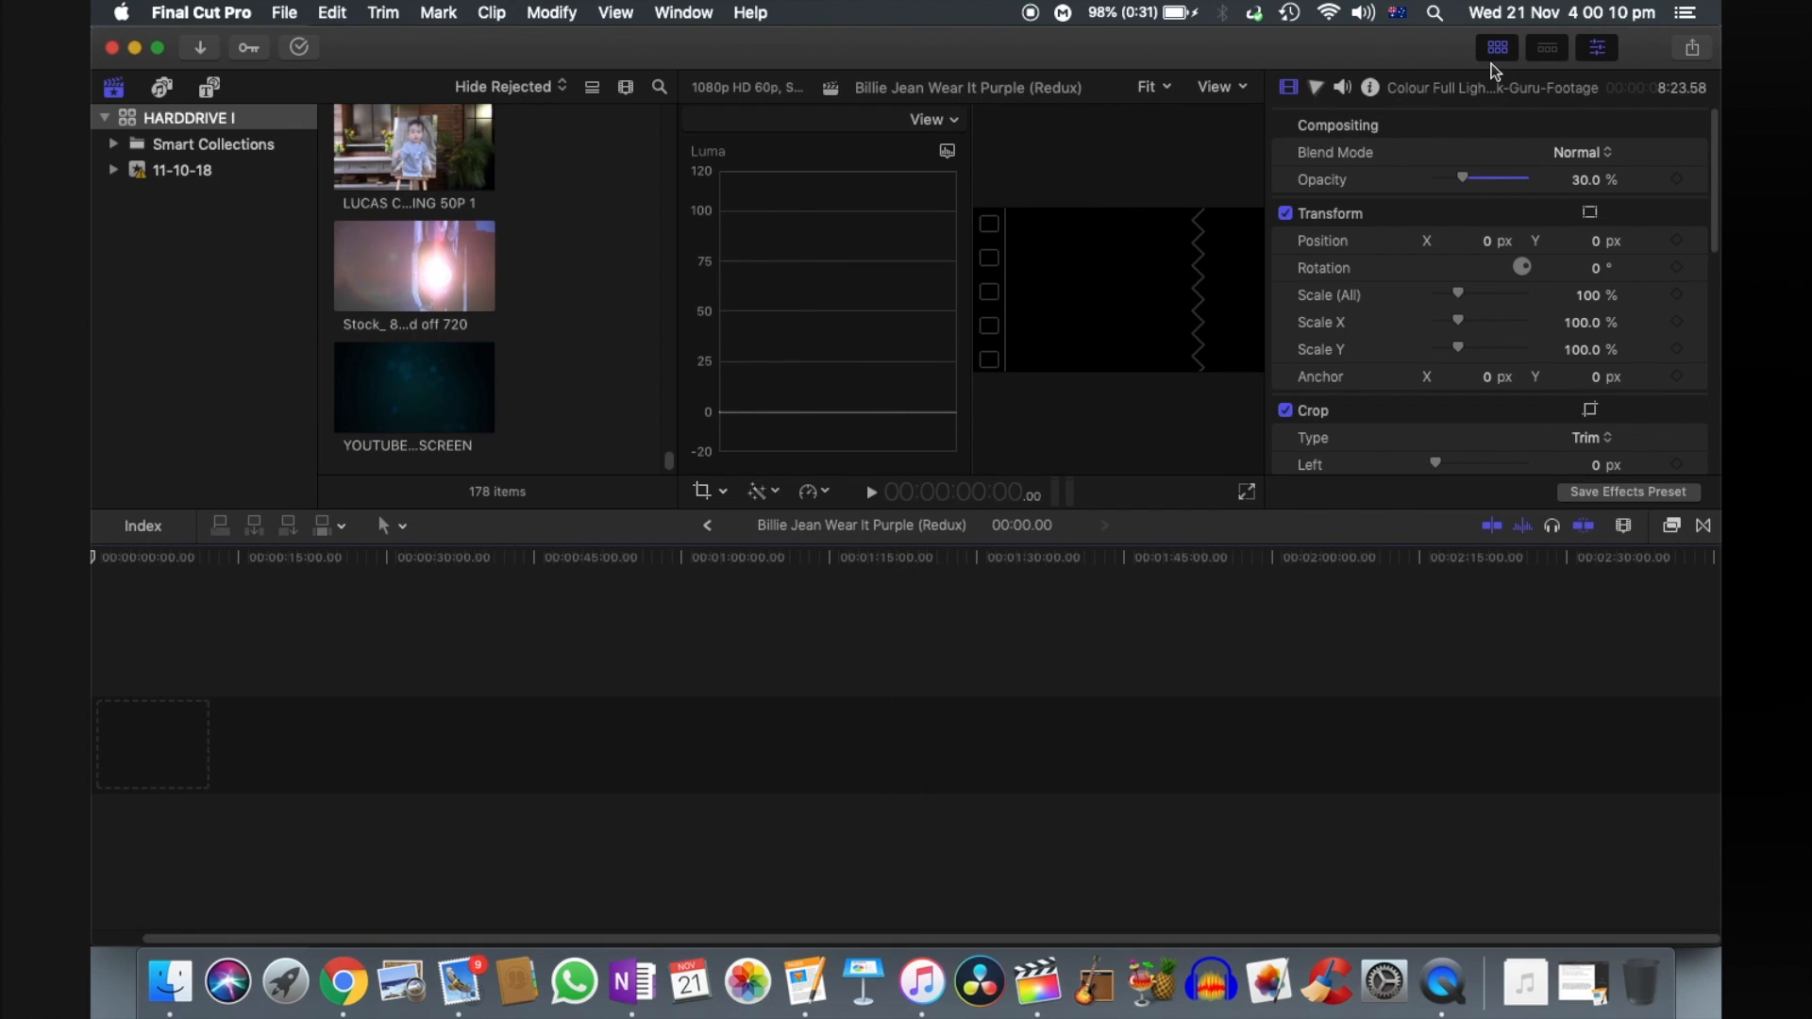
- Hide the media browser and review the inspector's video parameters down to the Rate Conform settings
left_click(1497, 49)
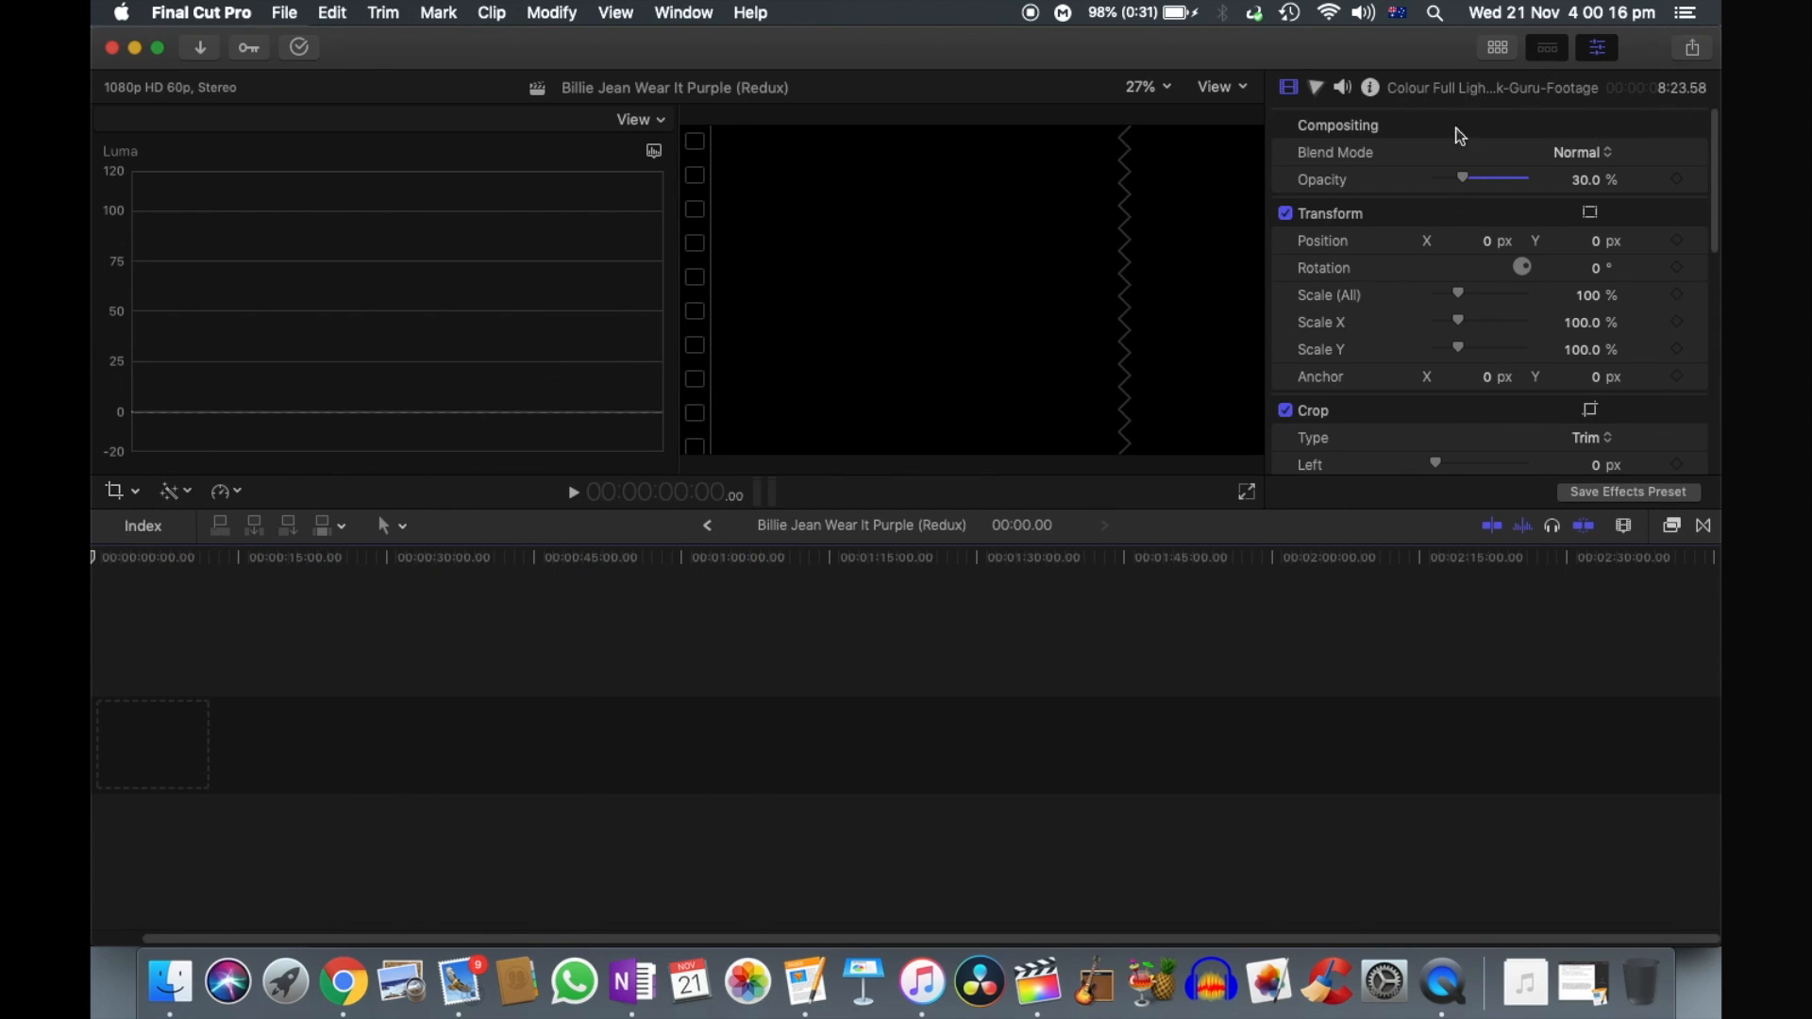
scroll(1382, 441, "down", 5)
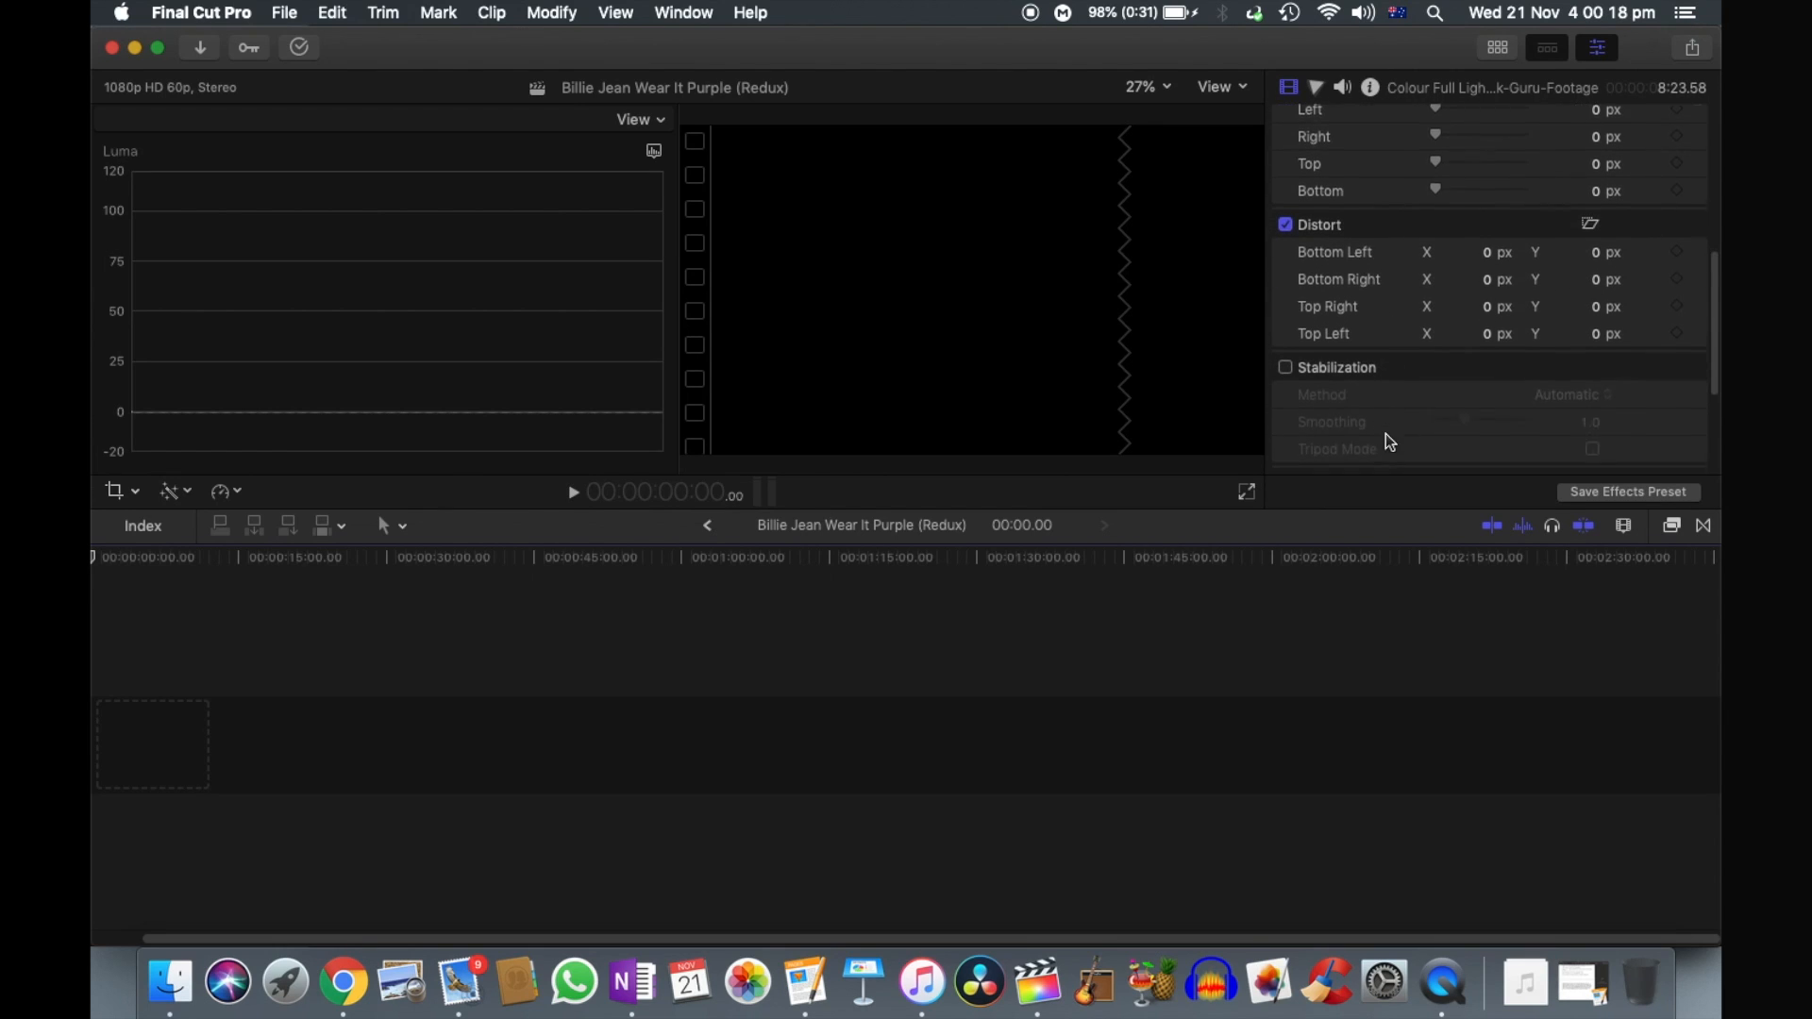
scroll(1379, 279, "up", 5)
scroll(1511, 396, "down", 1)
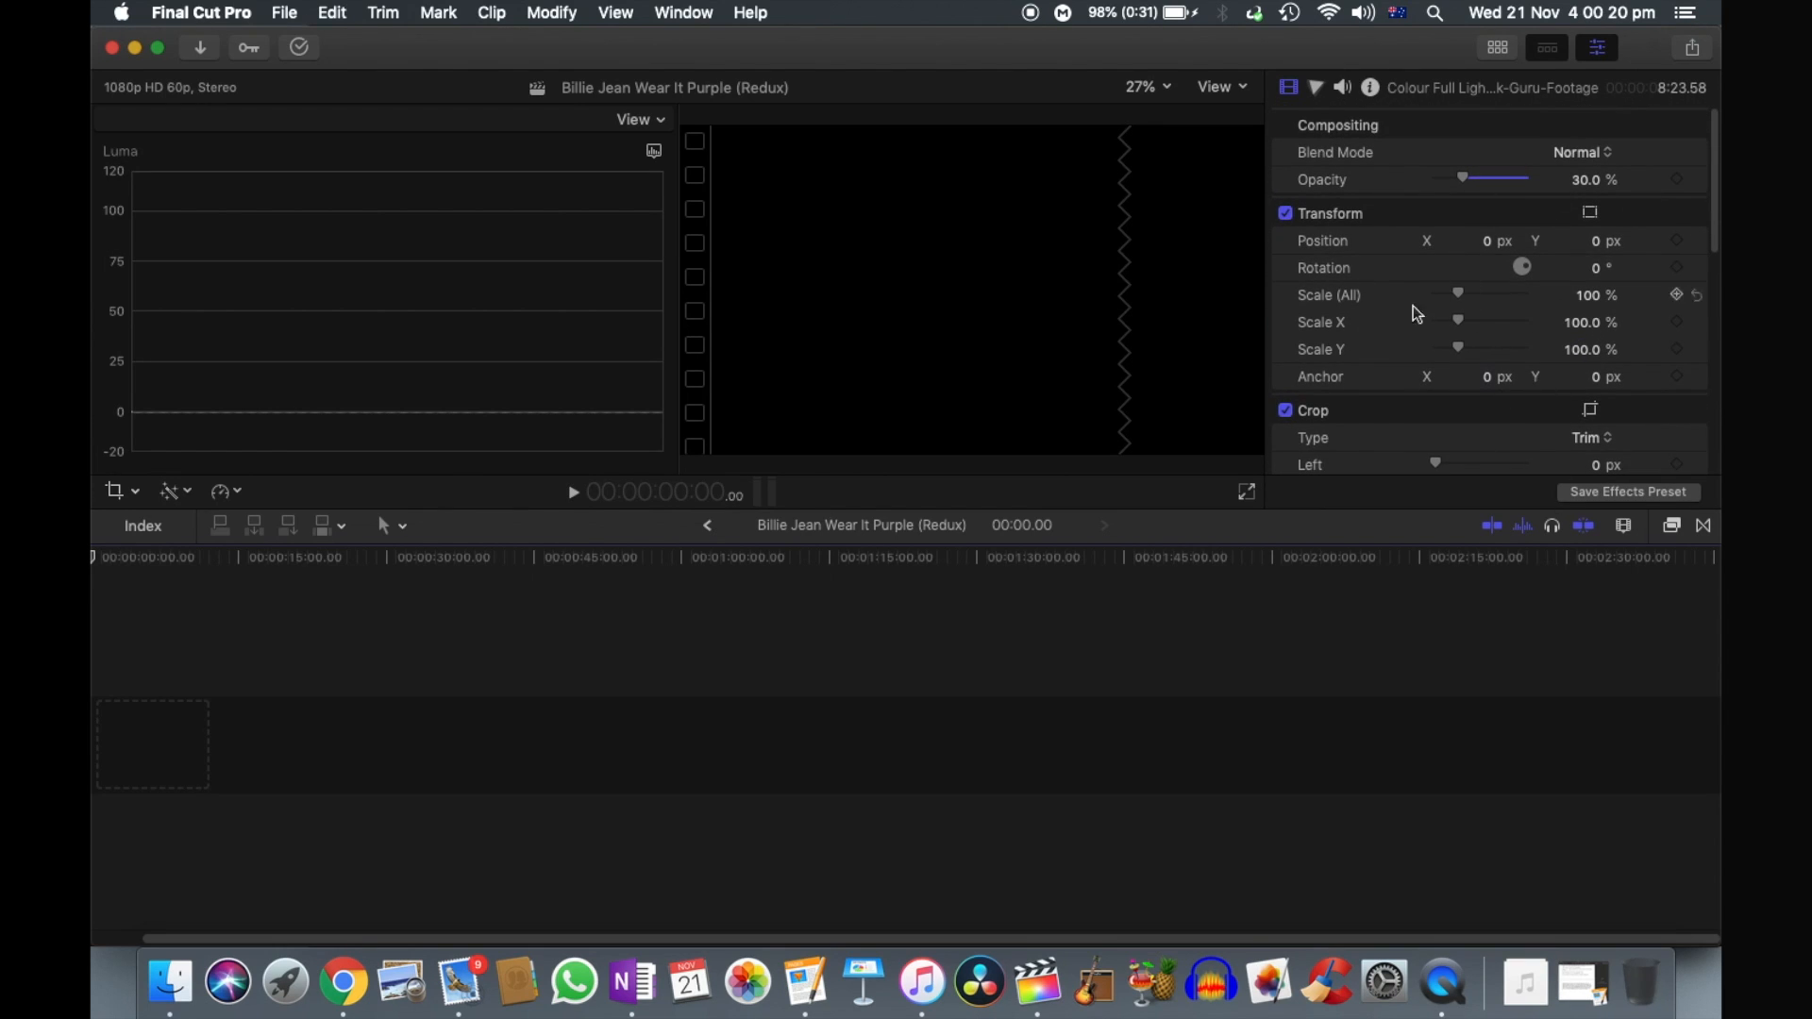
scroll(1425, 365, "down", 10)
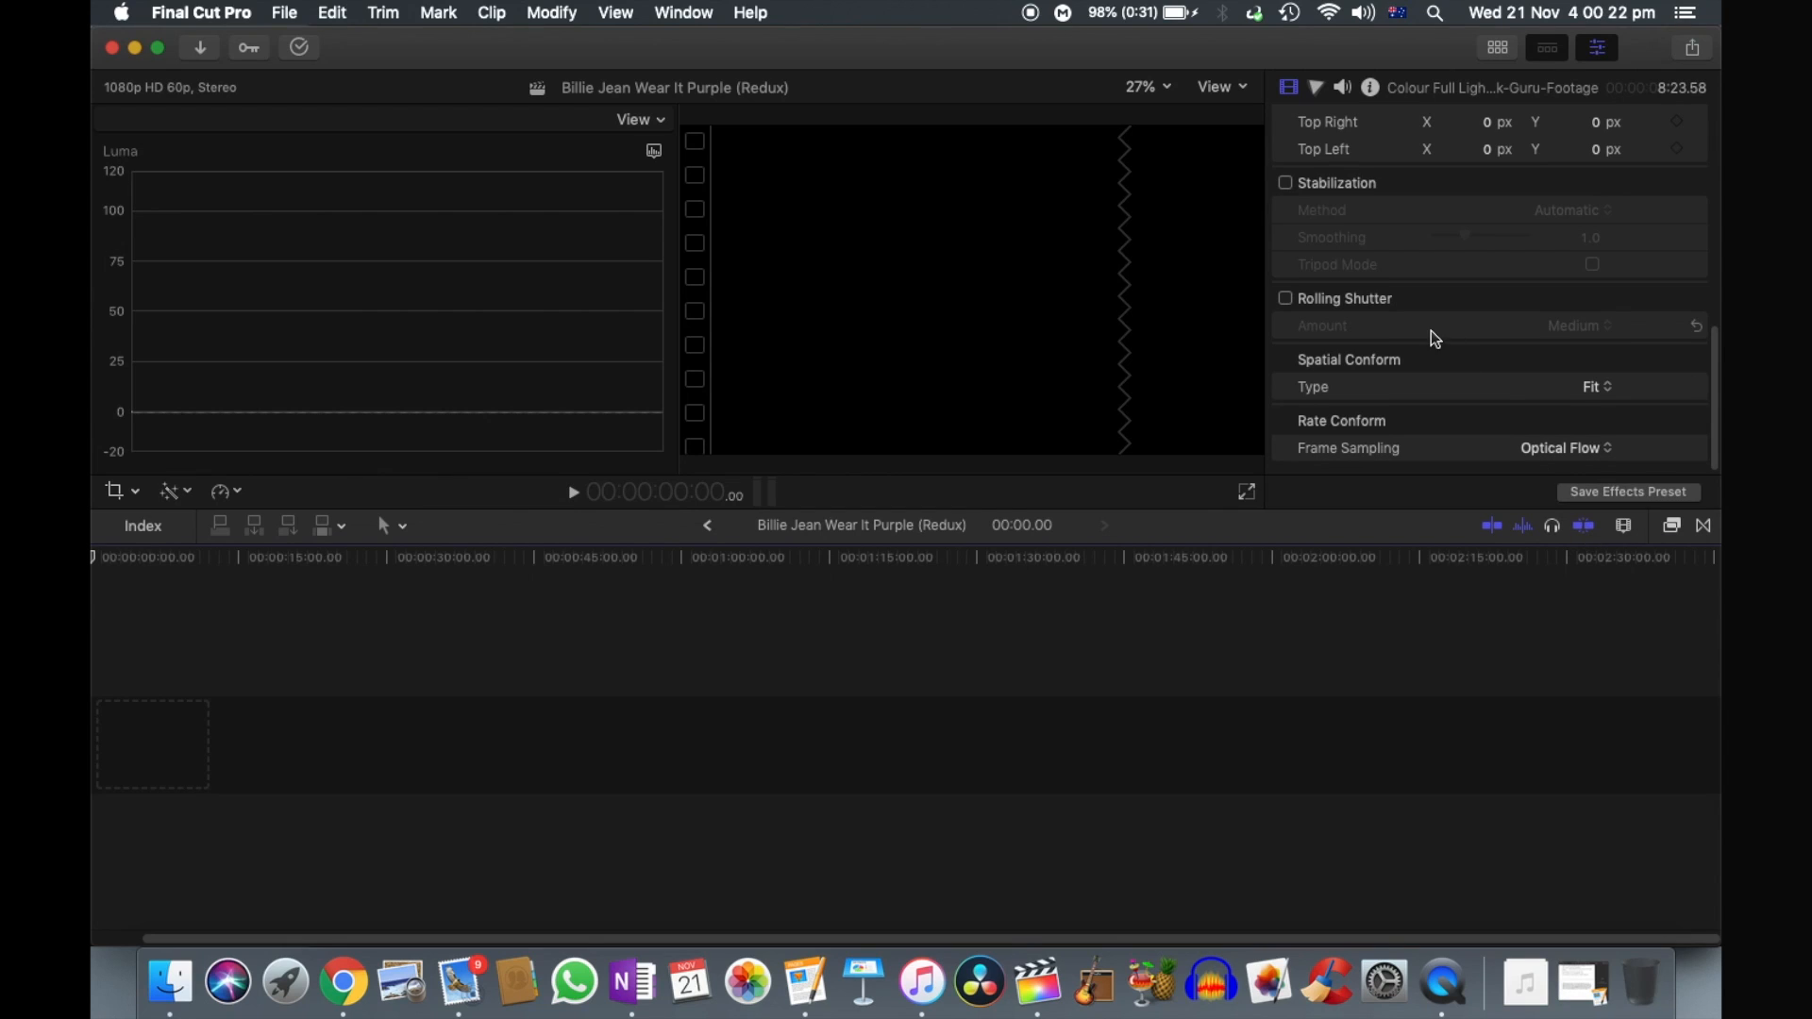
scroll(1430, 340, "up", 1)
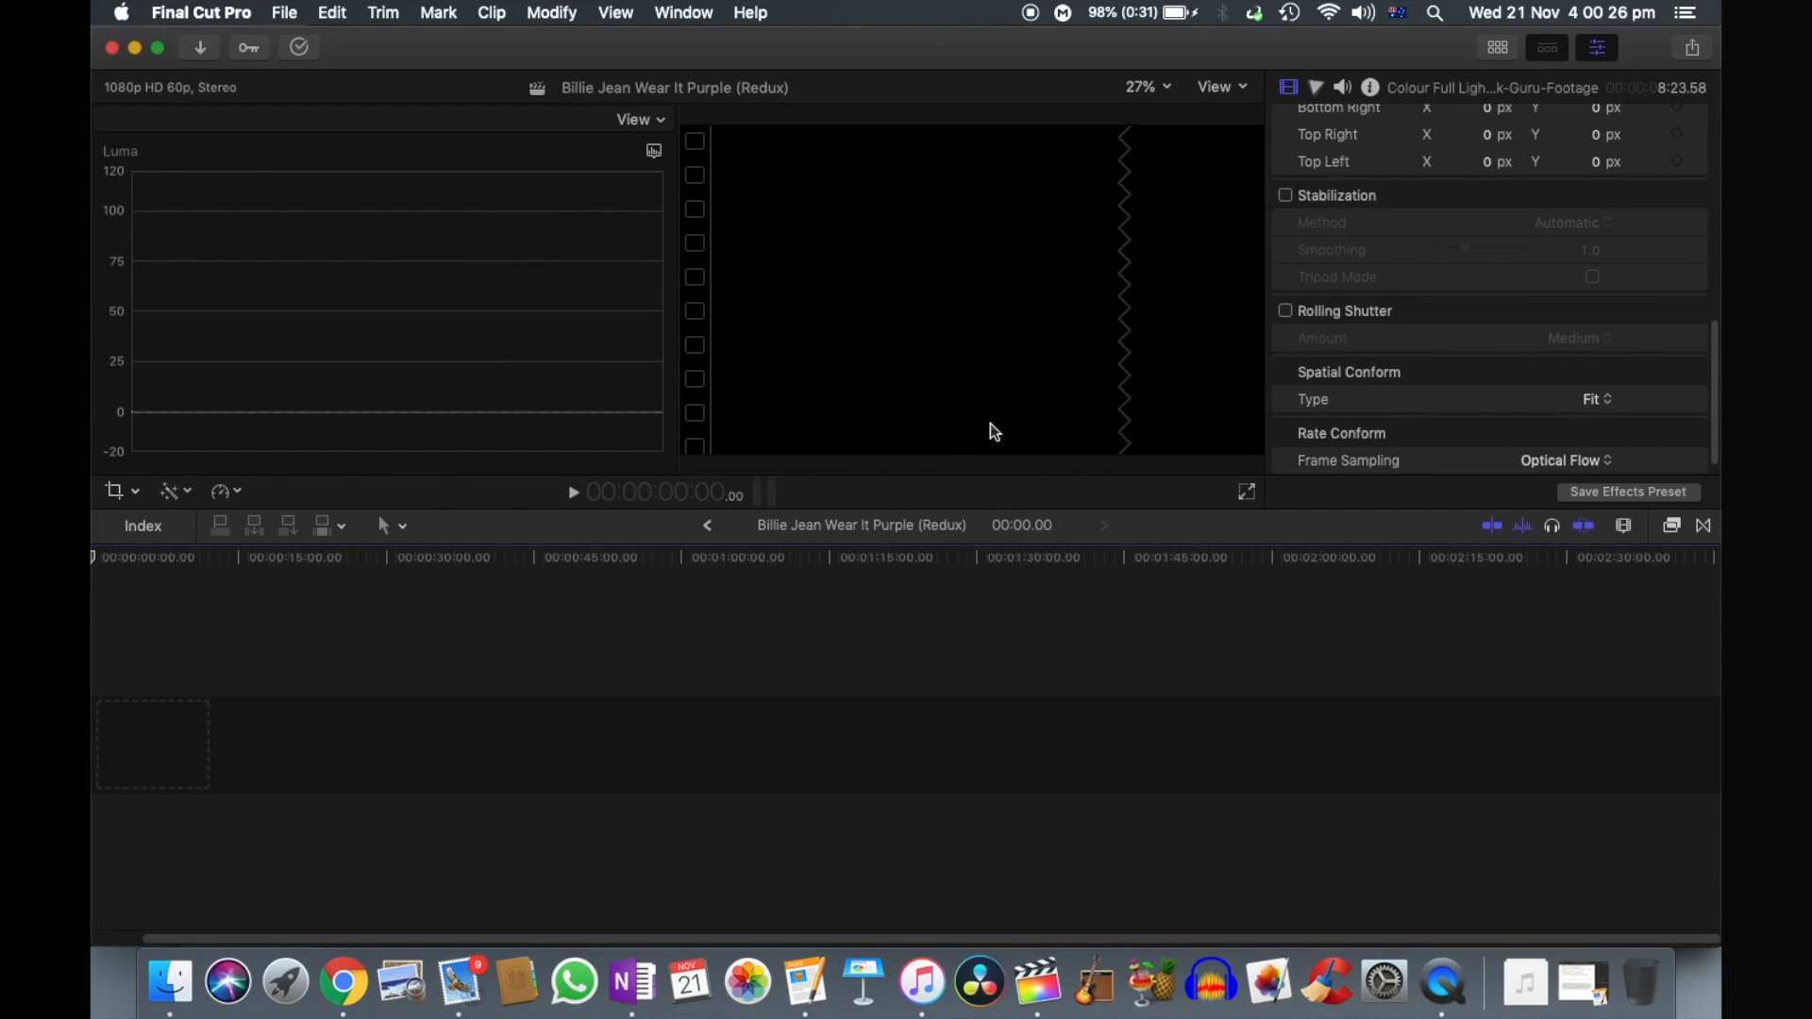
- Add P1360678.MP4 from the raw files' main performance folder to the start of the empty timeline
left_click(171, 981)
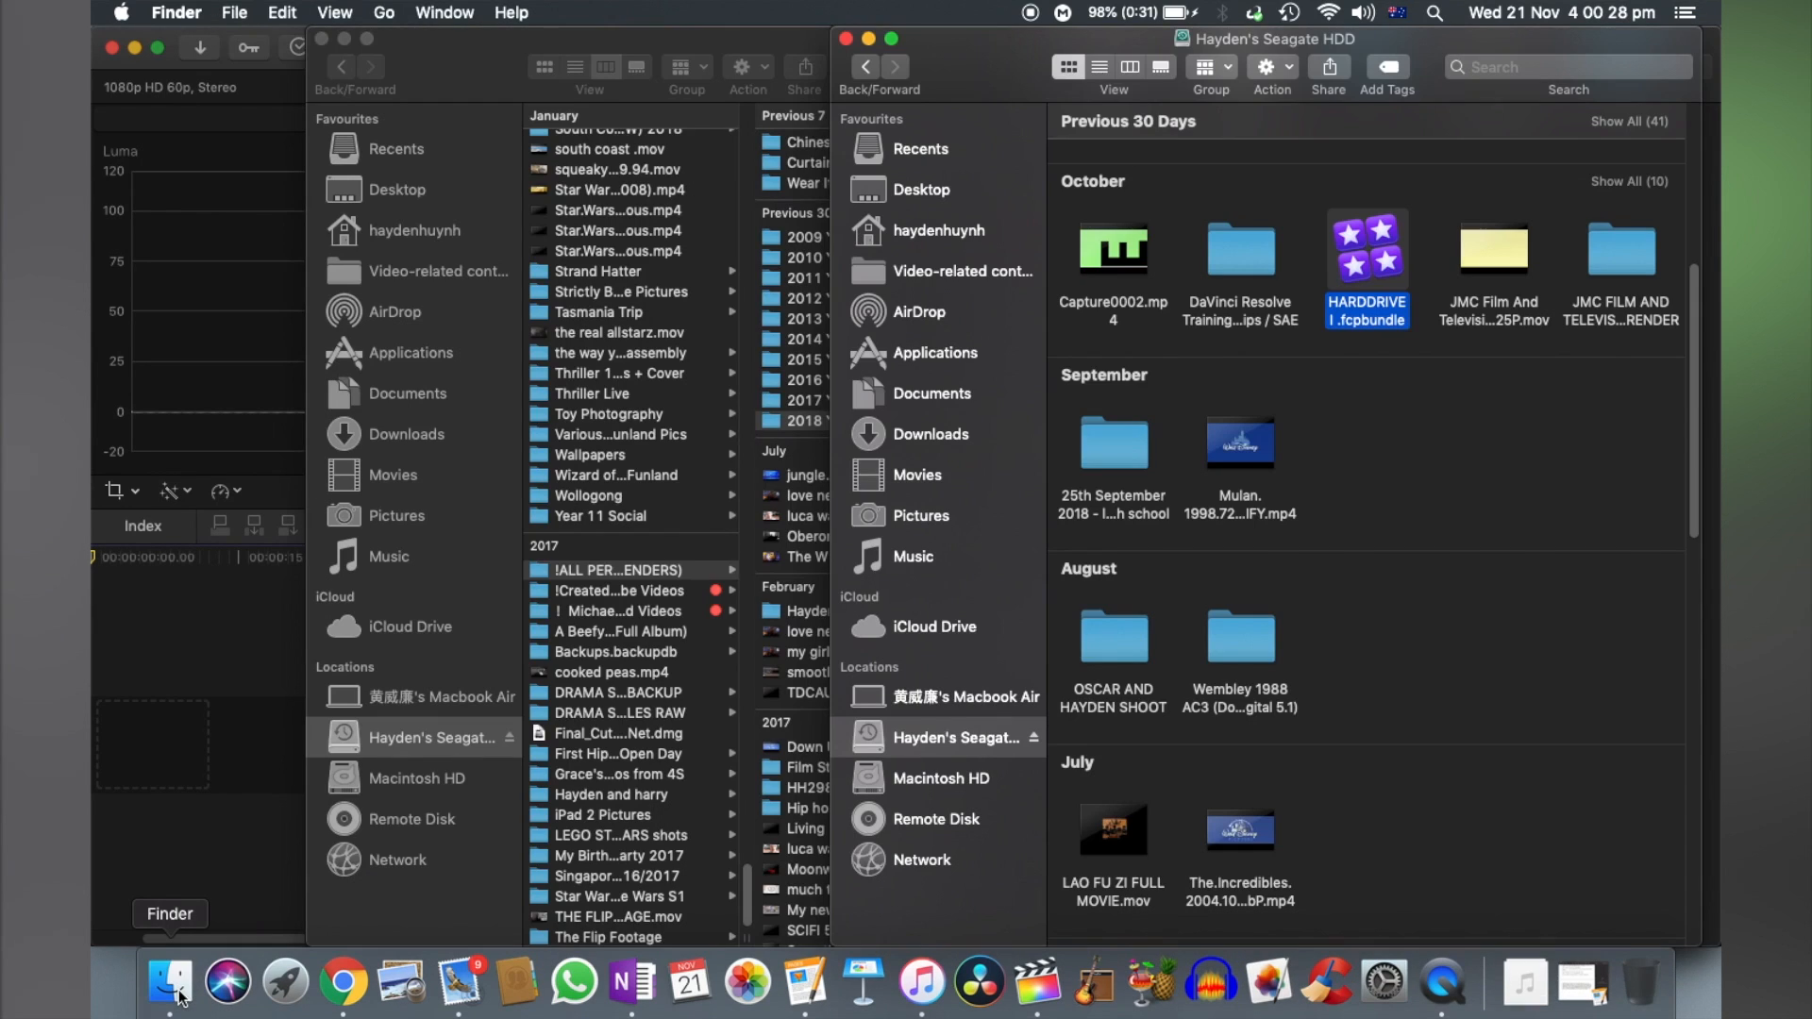
left_click(343, 39)
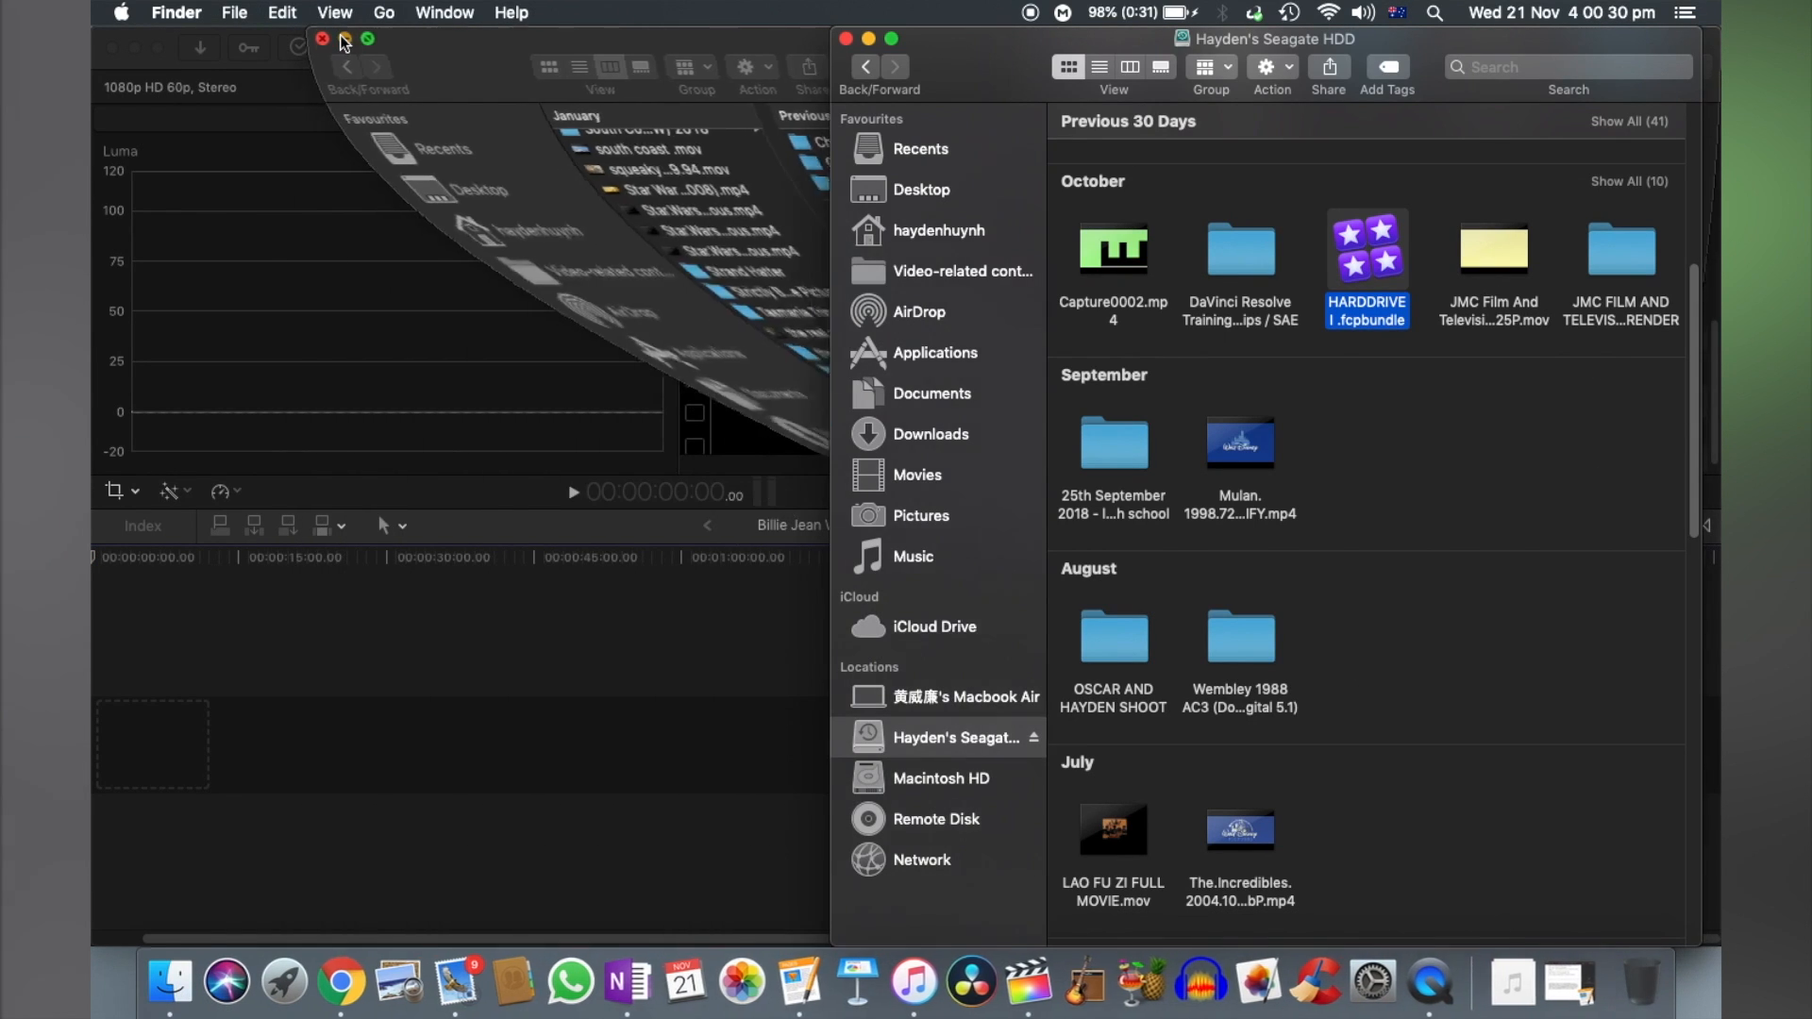
left_click(1589, 981)
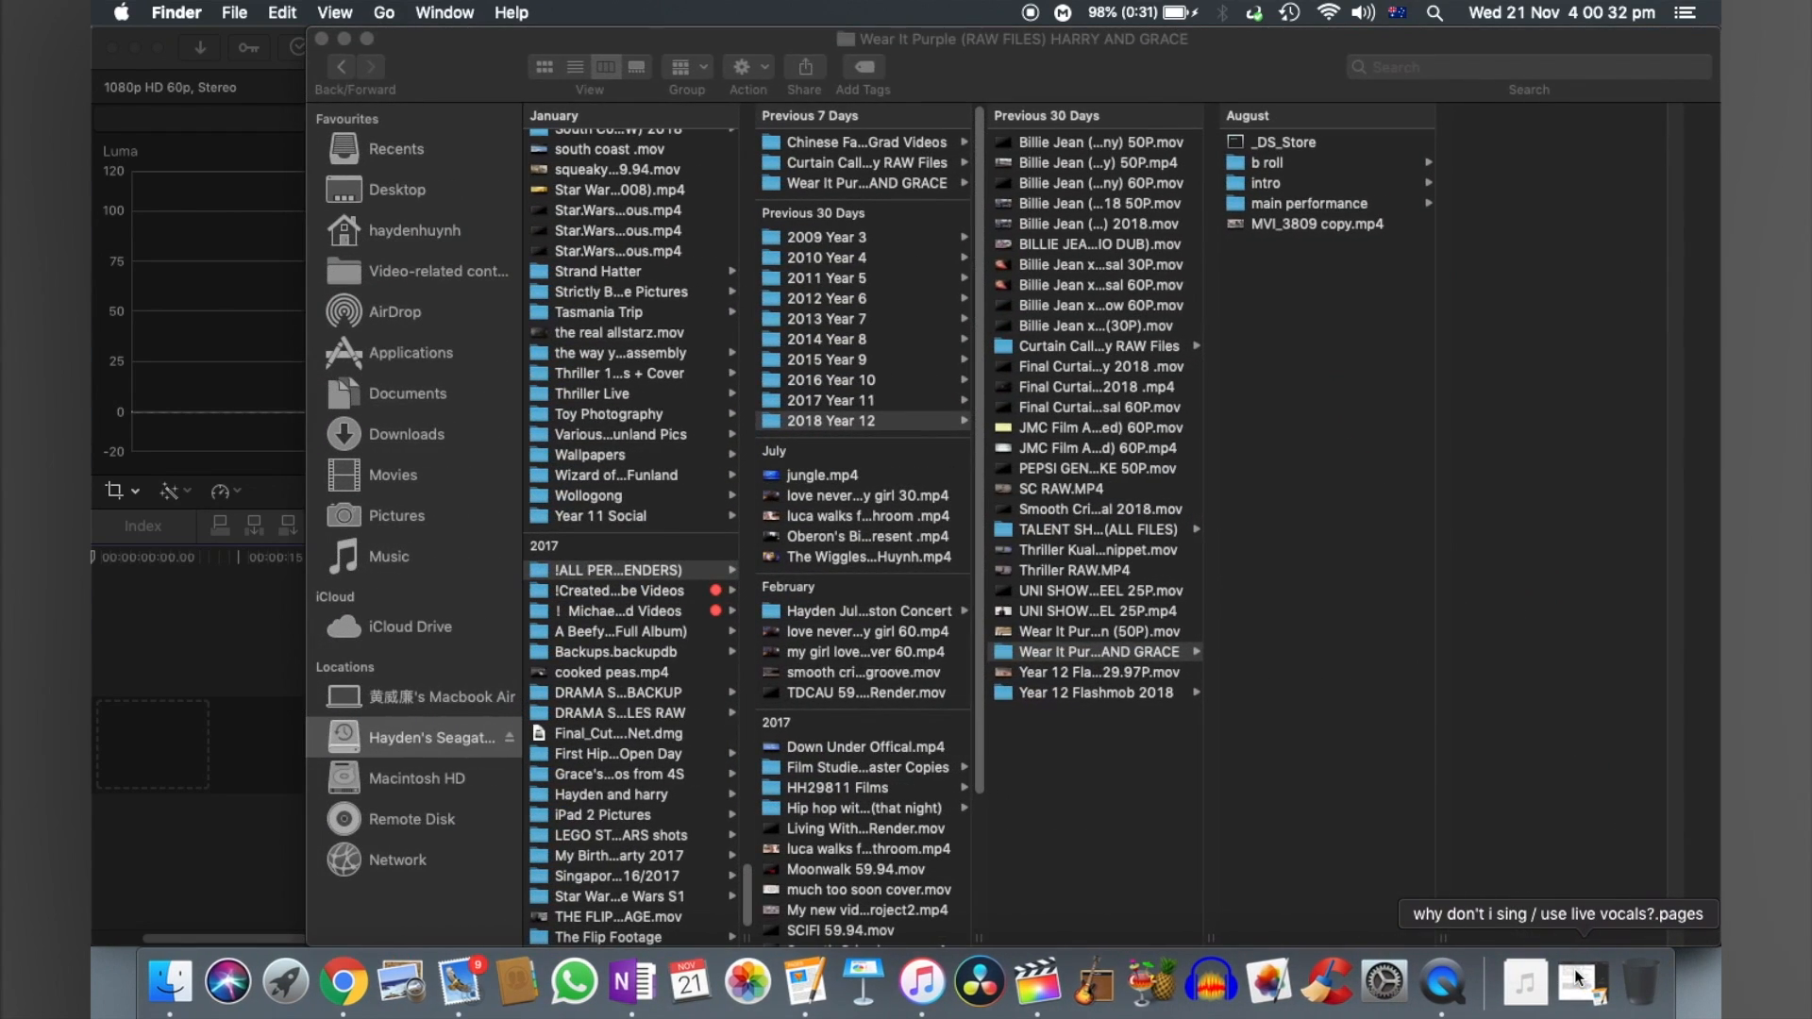
left_click(1305, 200)
left_click(1555, 149)
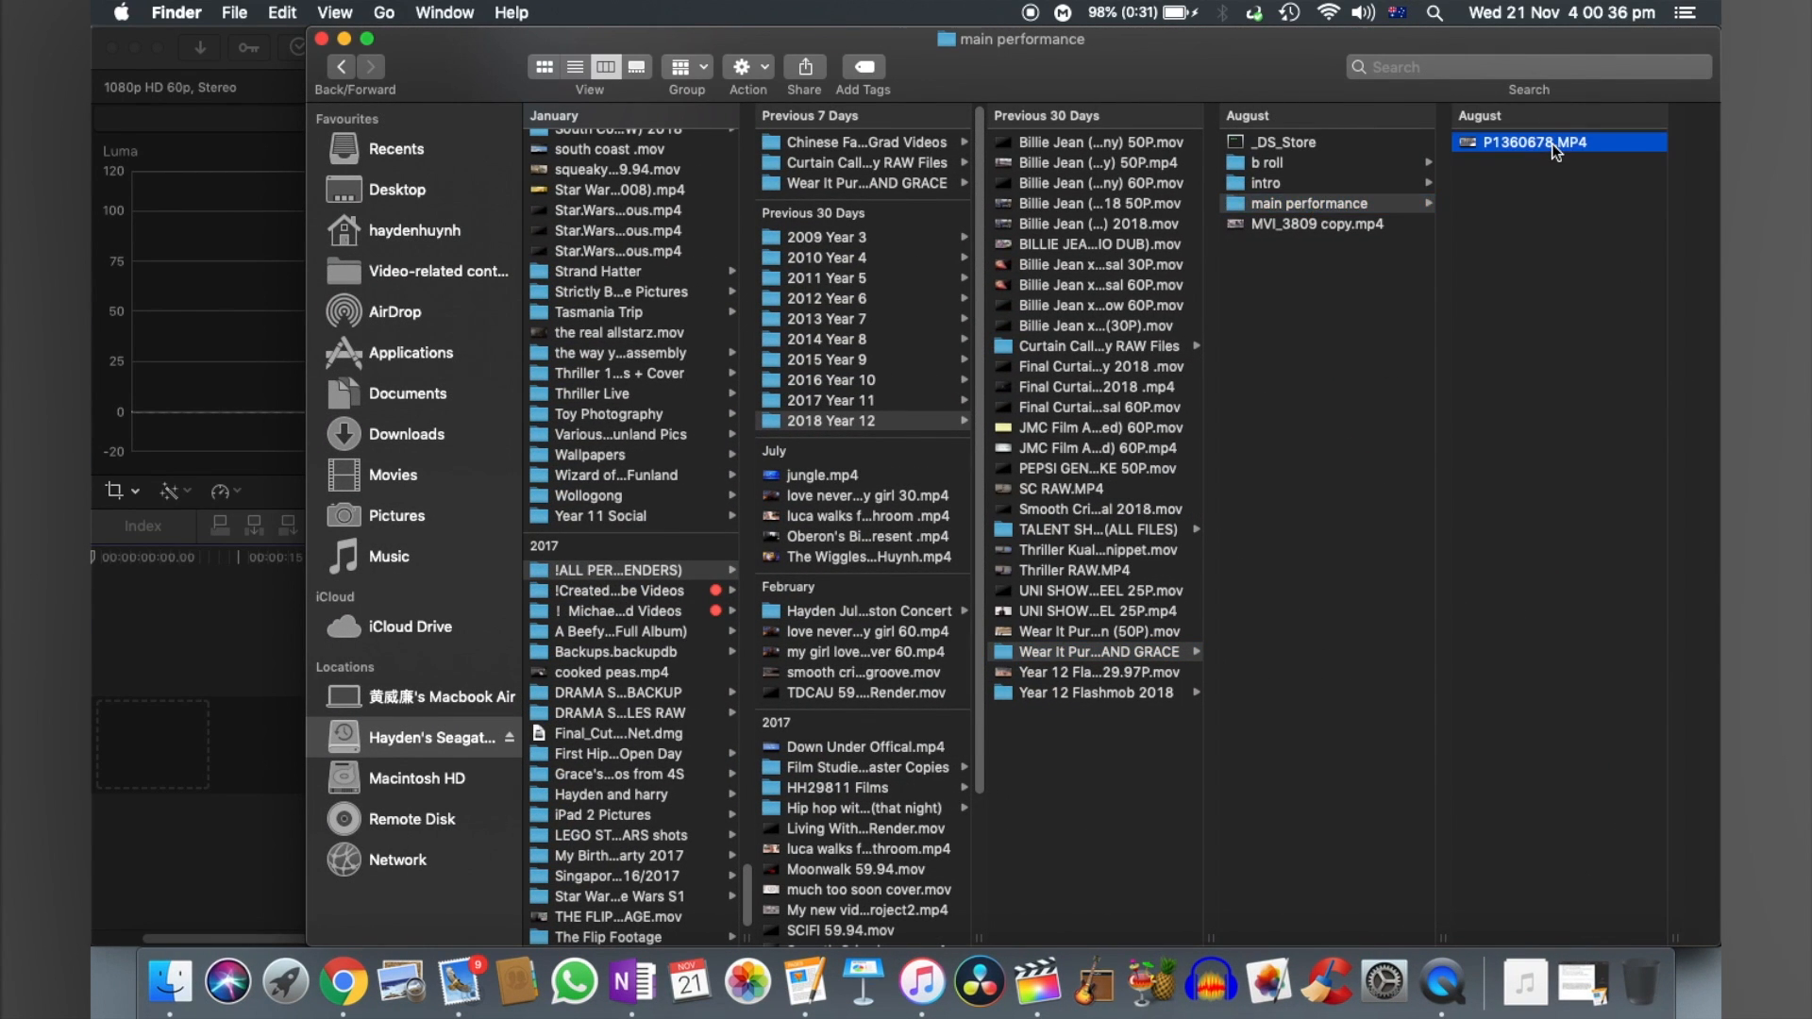
left_click_drag(1376, 149, 219, 725)
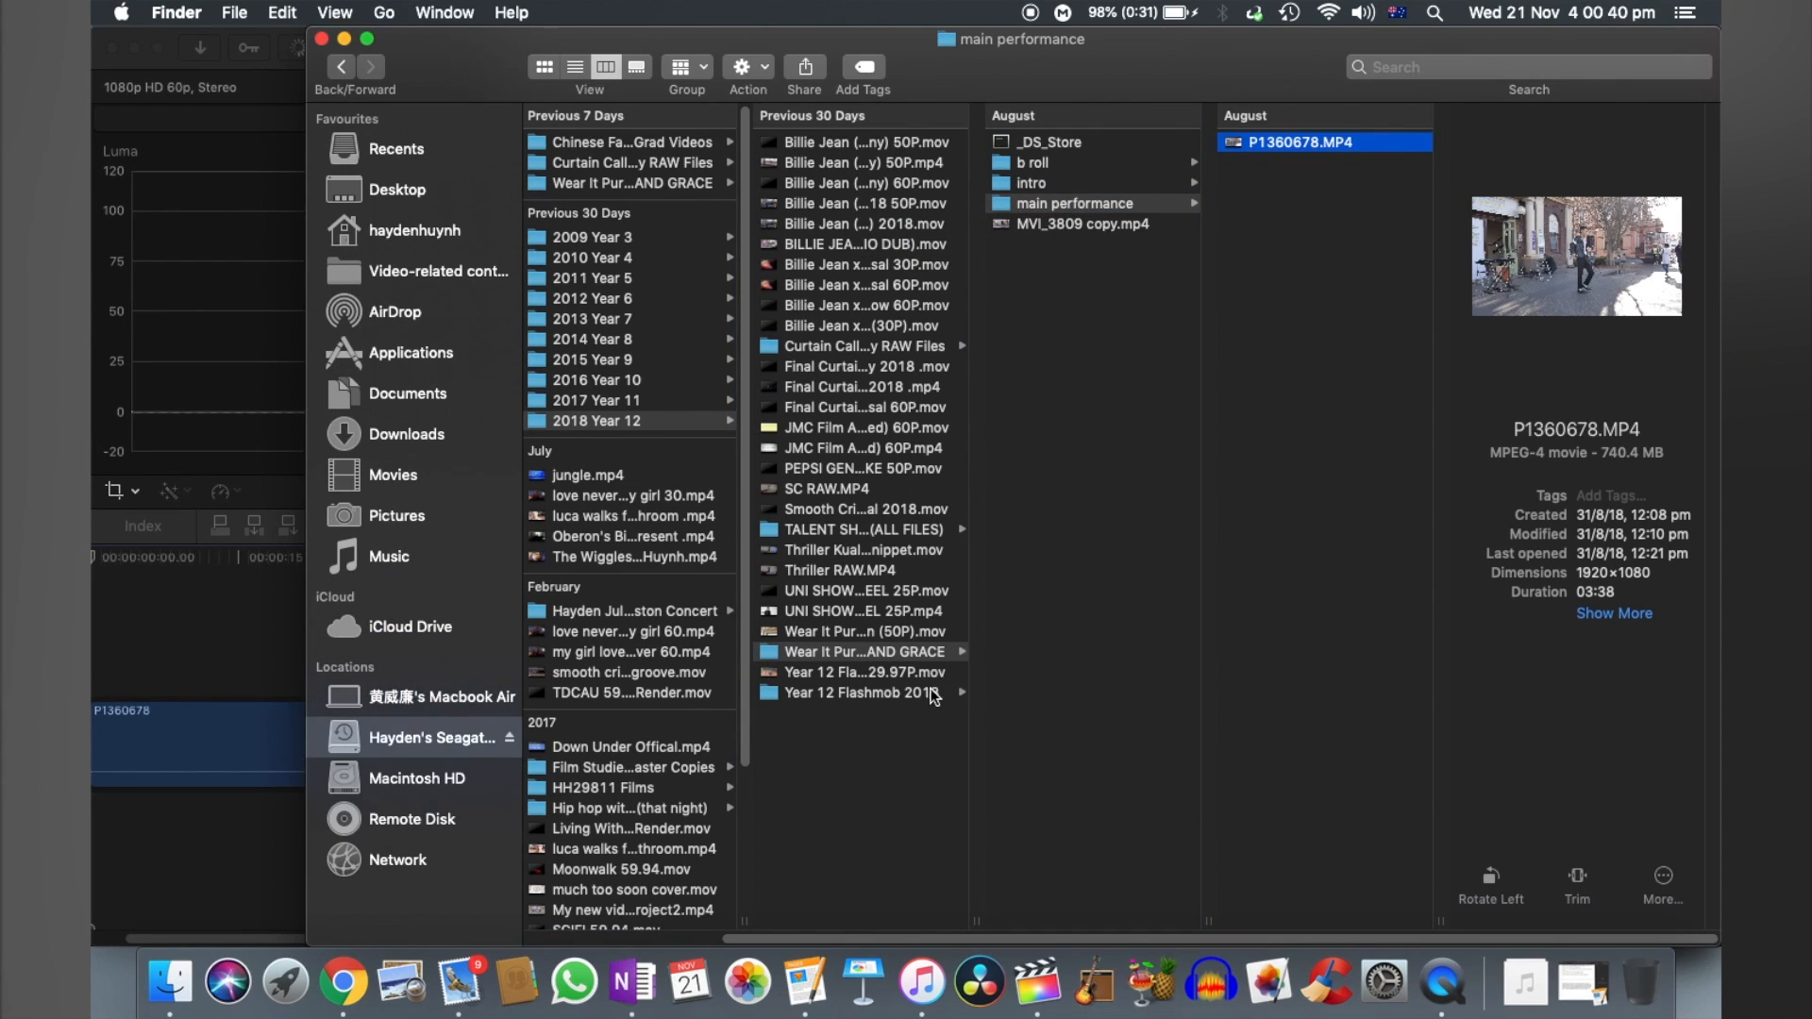
- Add MVI_3809 copy.mp4 to the timeline above the P1360678 clip and clear away both Finder windows
left_click(1056, 224)
scroll(238, 781, "right", 10)
left_click_drag(983, 37, 1475, 35)
left_click_drag(1557, 226, 608, 656)
left_click(813, 39)
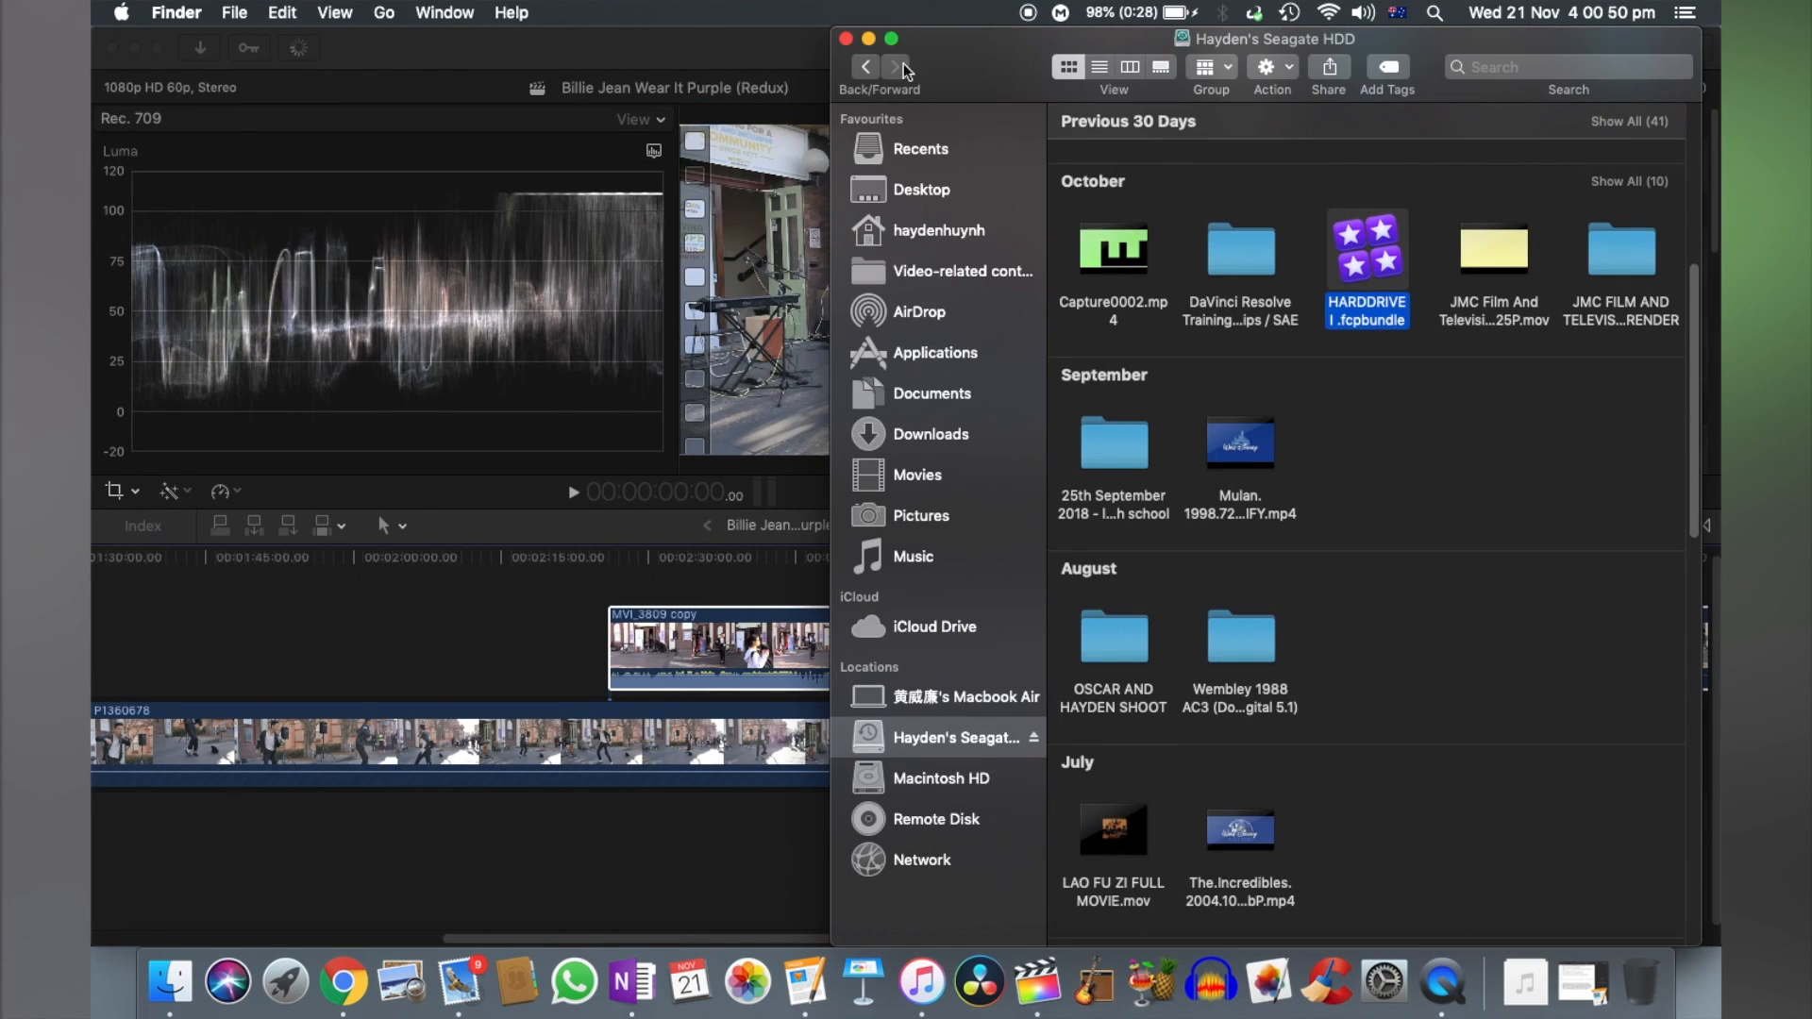
left_click(846, 39)
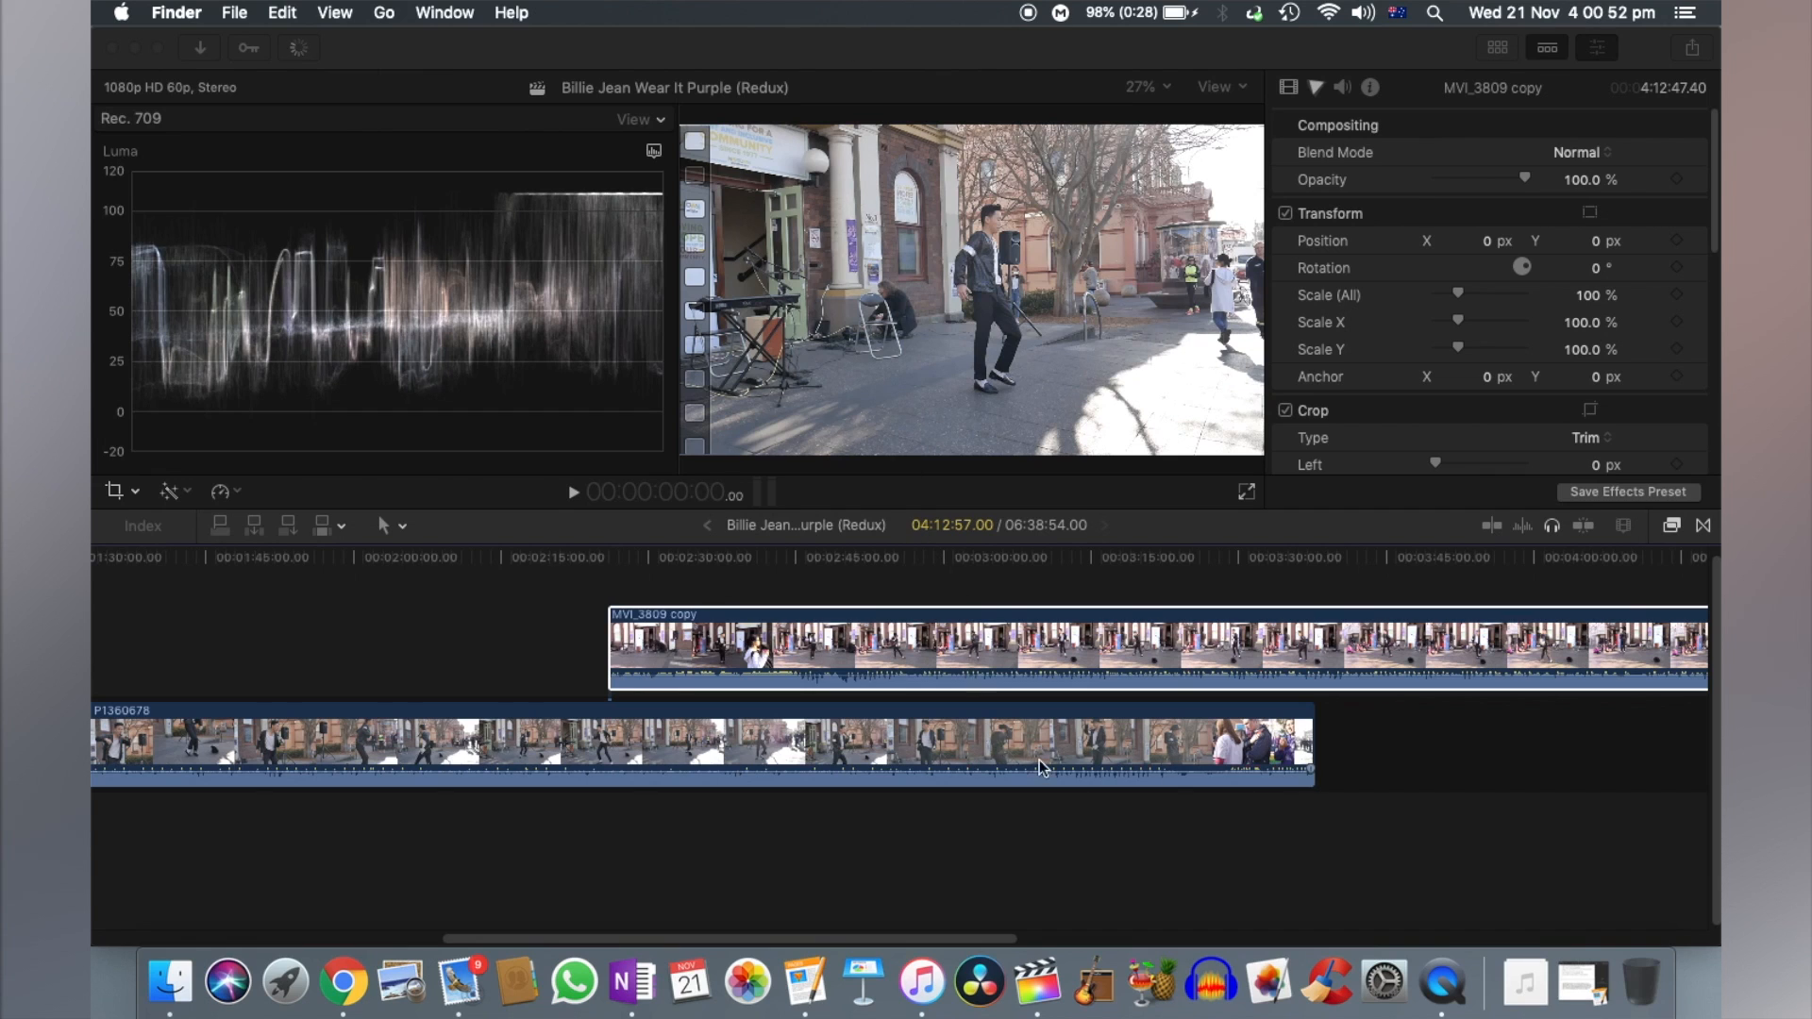
- Fit the whole project in the timeline and move the MVI_3809 copy clip directly after P1360678 in the primary storyline
left_click(998, 835)
key("shift+z")
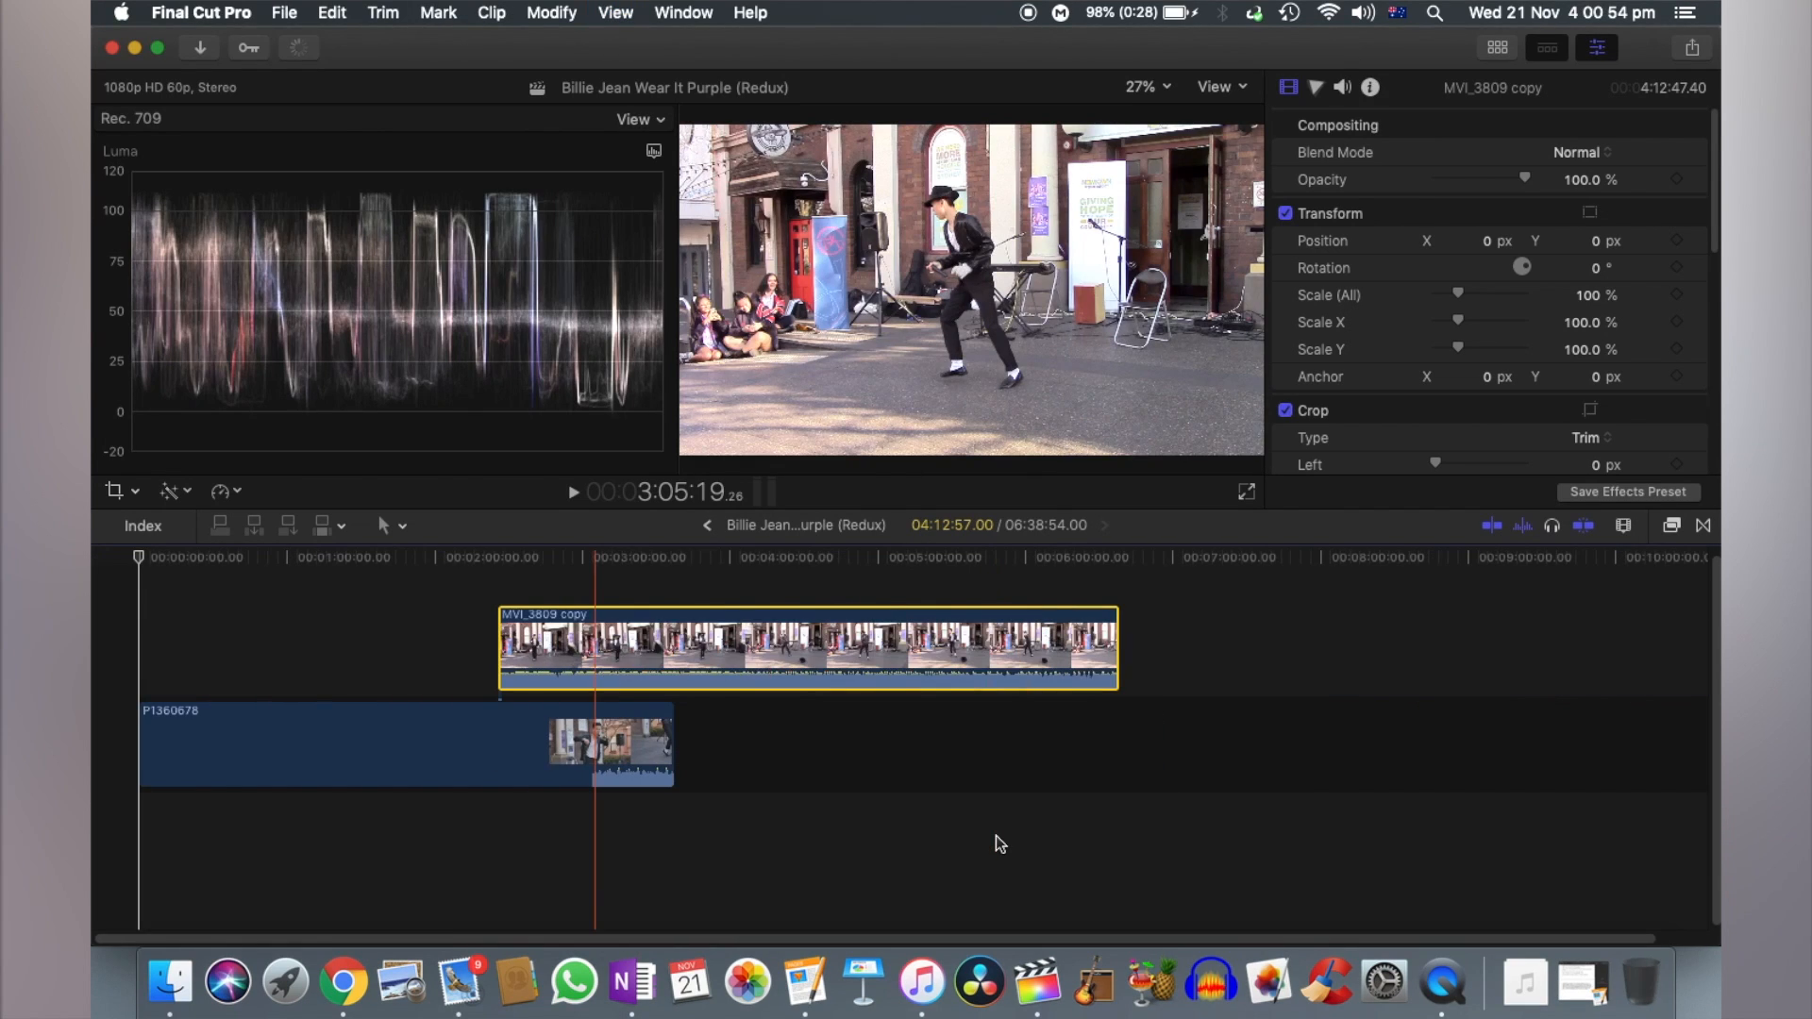
left_click_drag(805, 681, 899, 729)
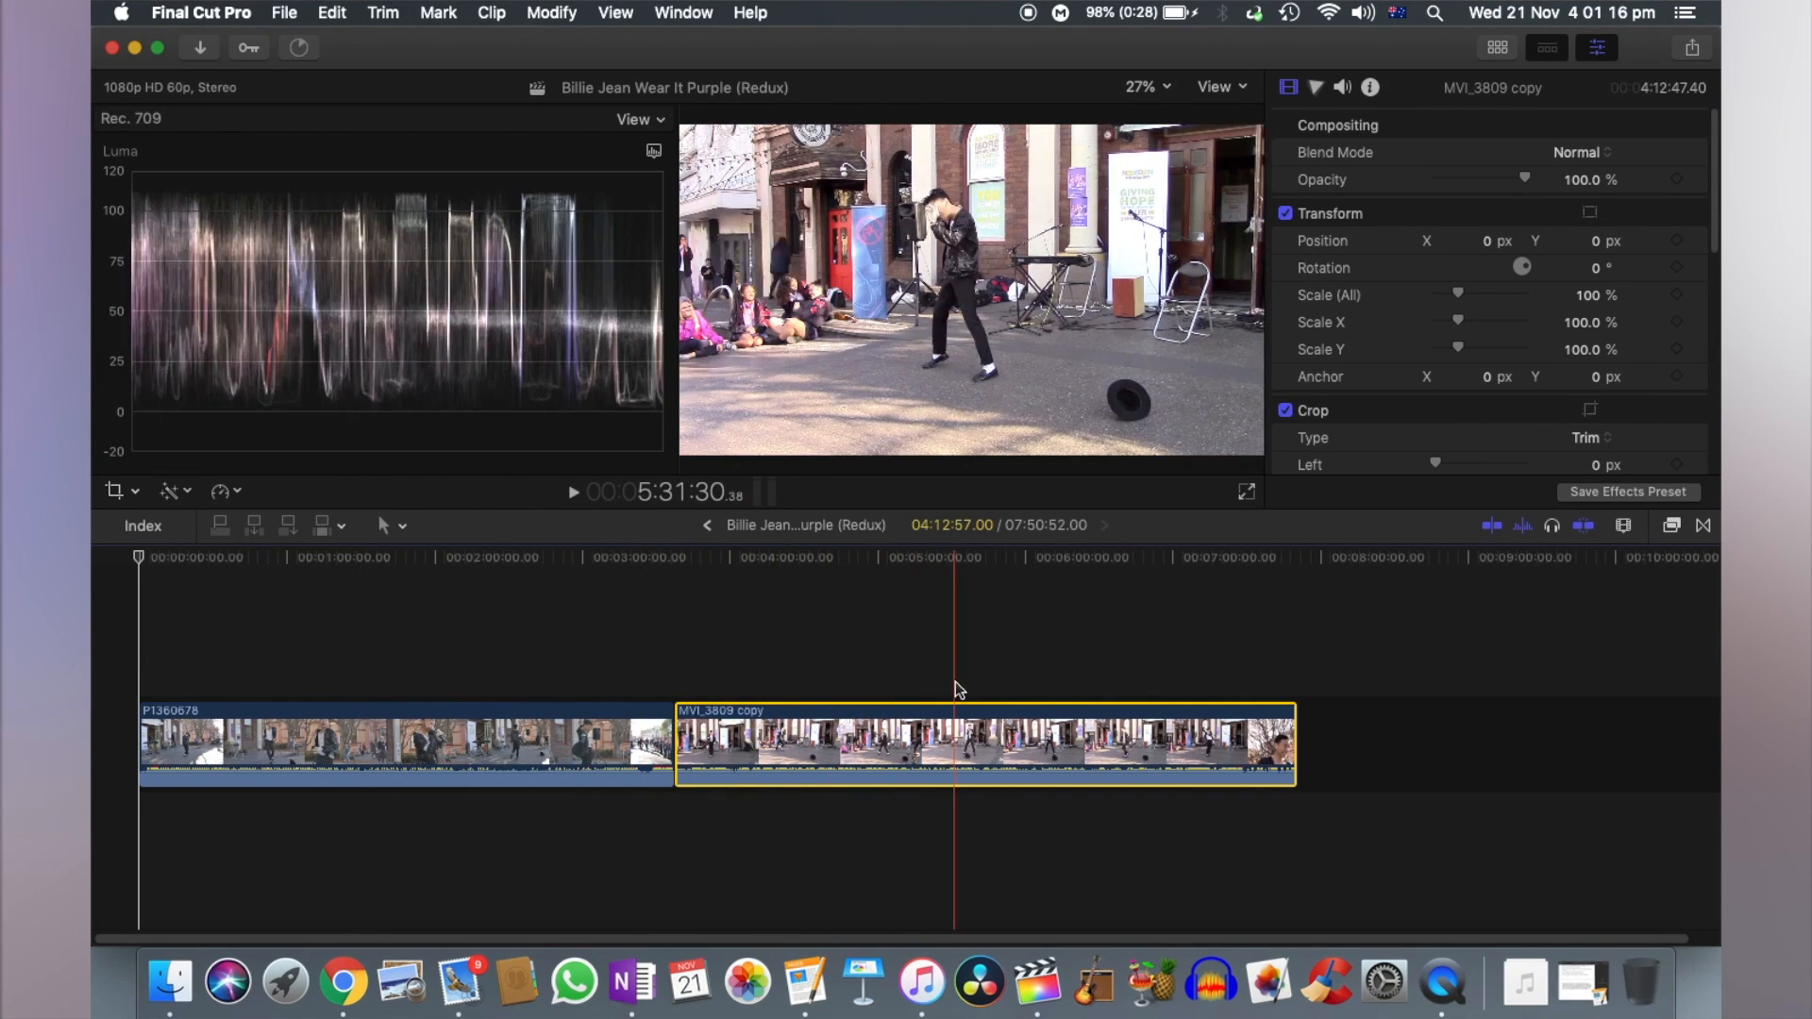
- Check the frame rate of the P1360678 and MVI_3809 copy clips in their info details
left_click(463, 741)
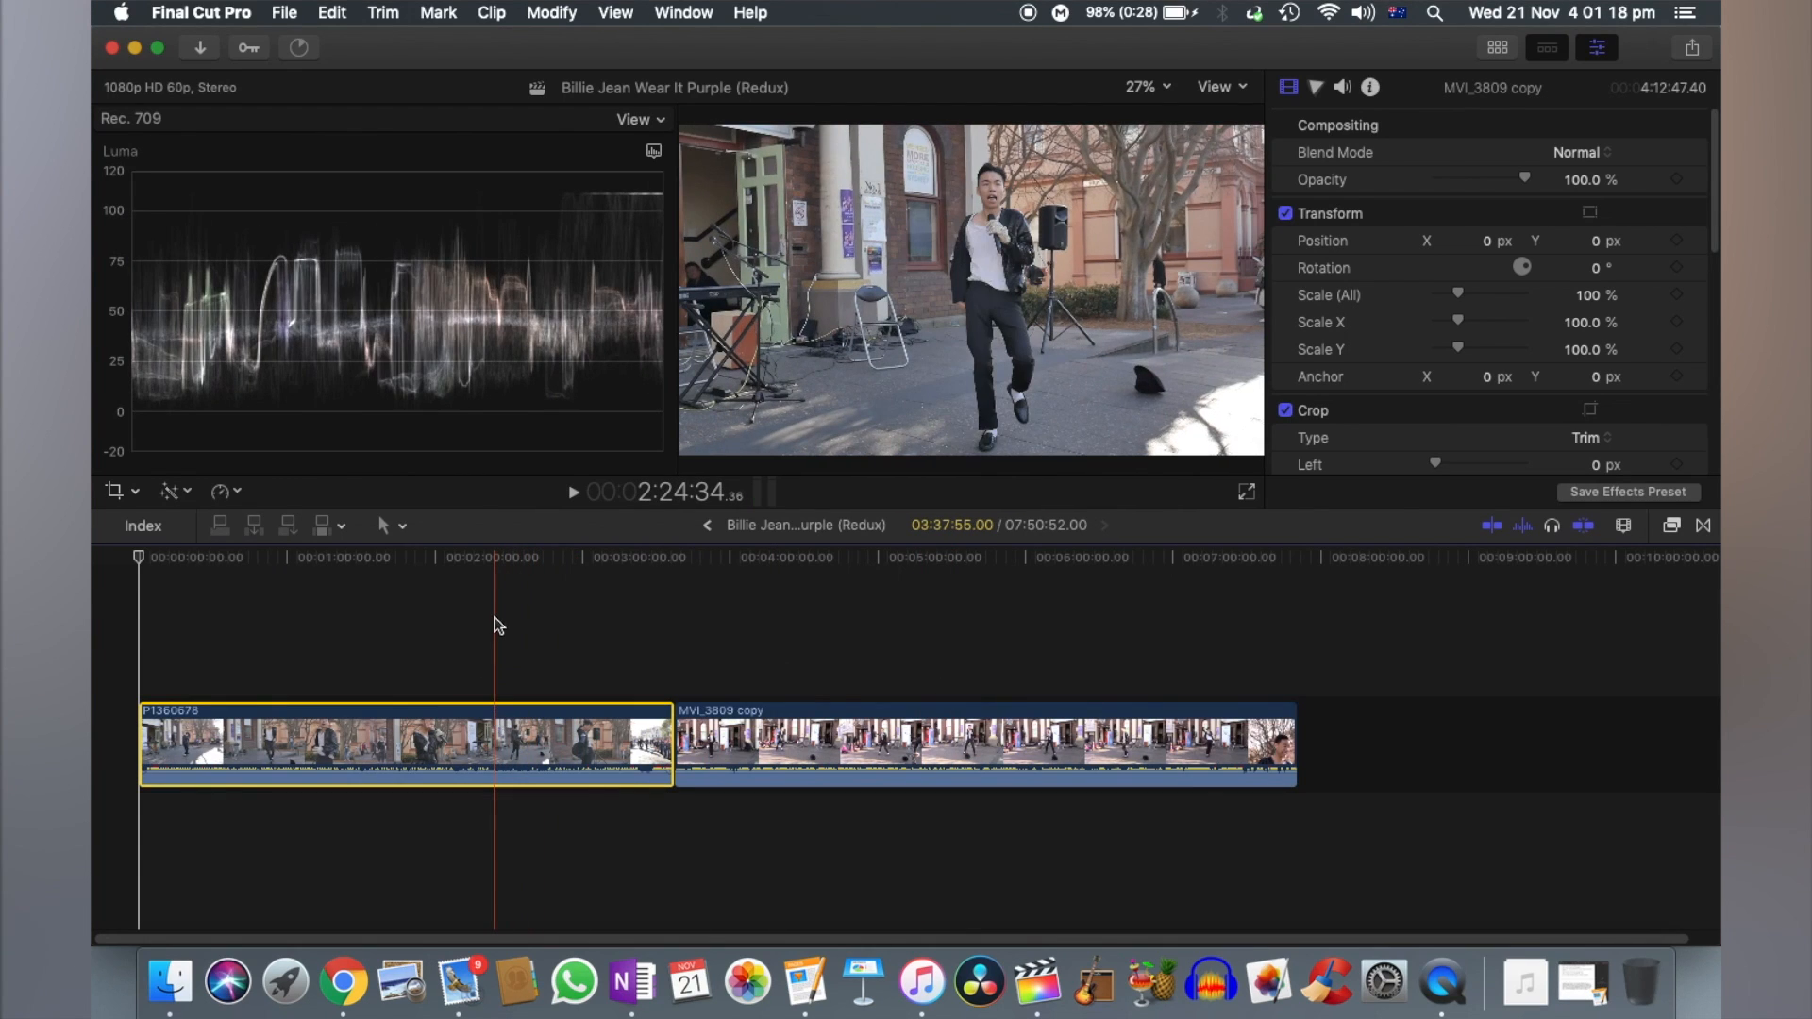
left_click(1370, 87)
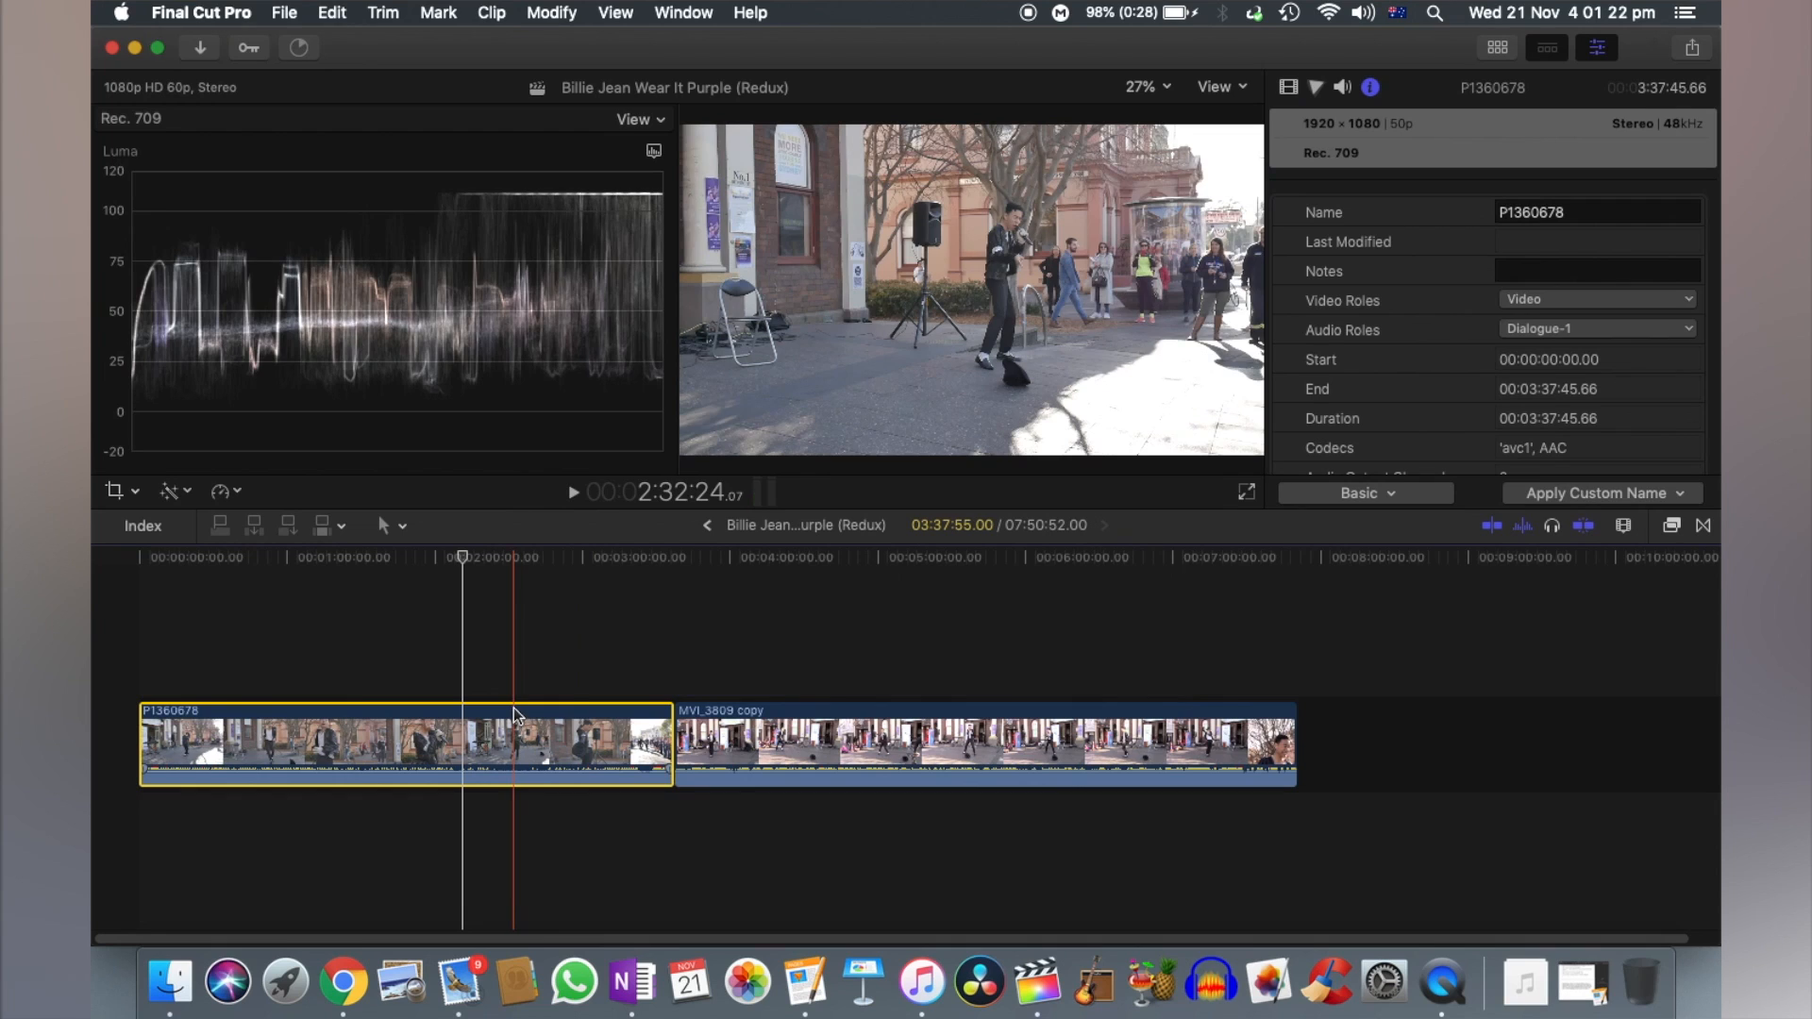
left_click(914, 713)
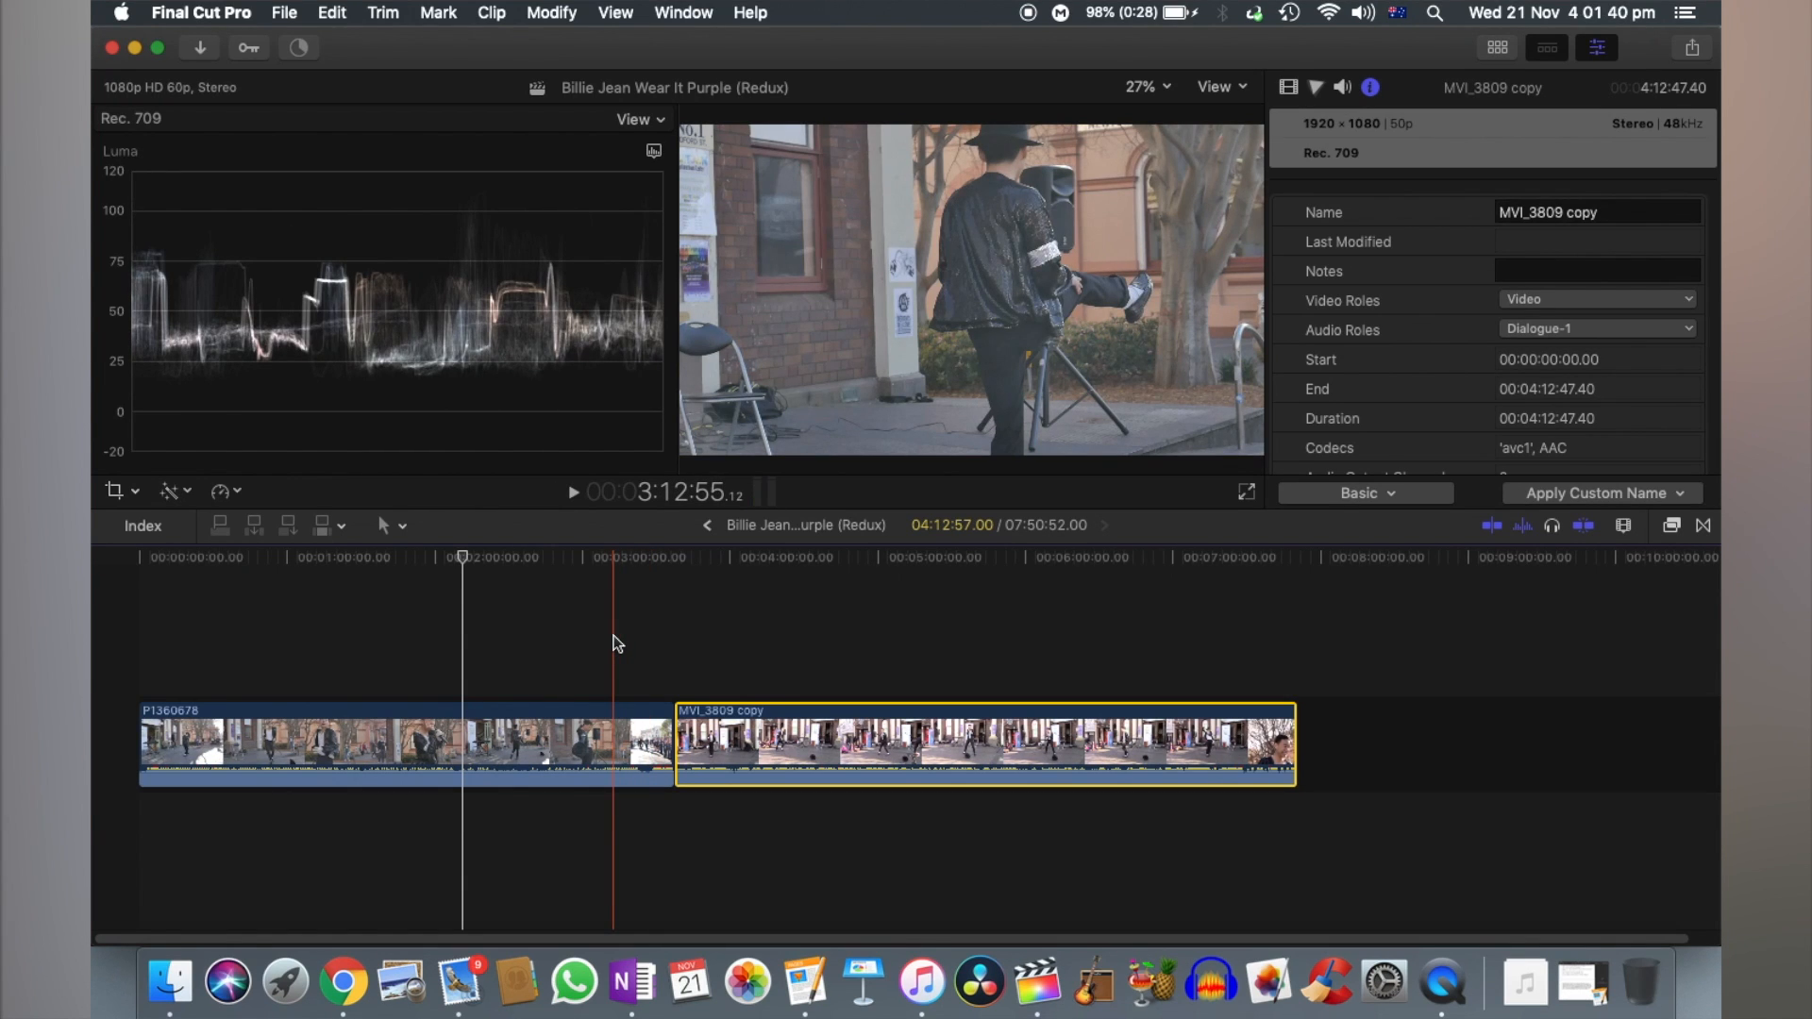
- Examine the opening footage and audio of P1360678 and MVI_3809 copy for a matching sync point
key("super+equal")
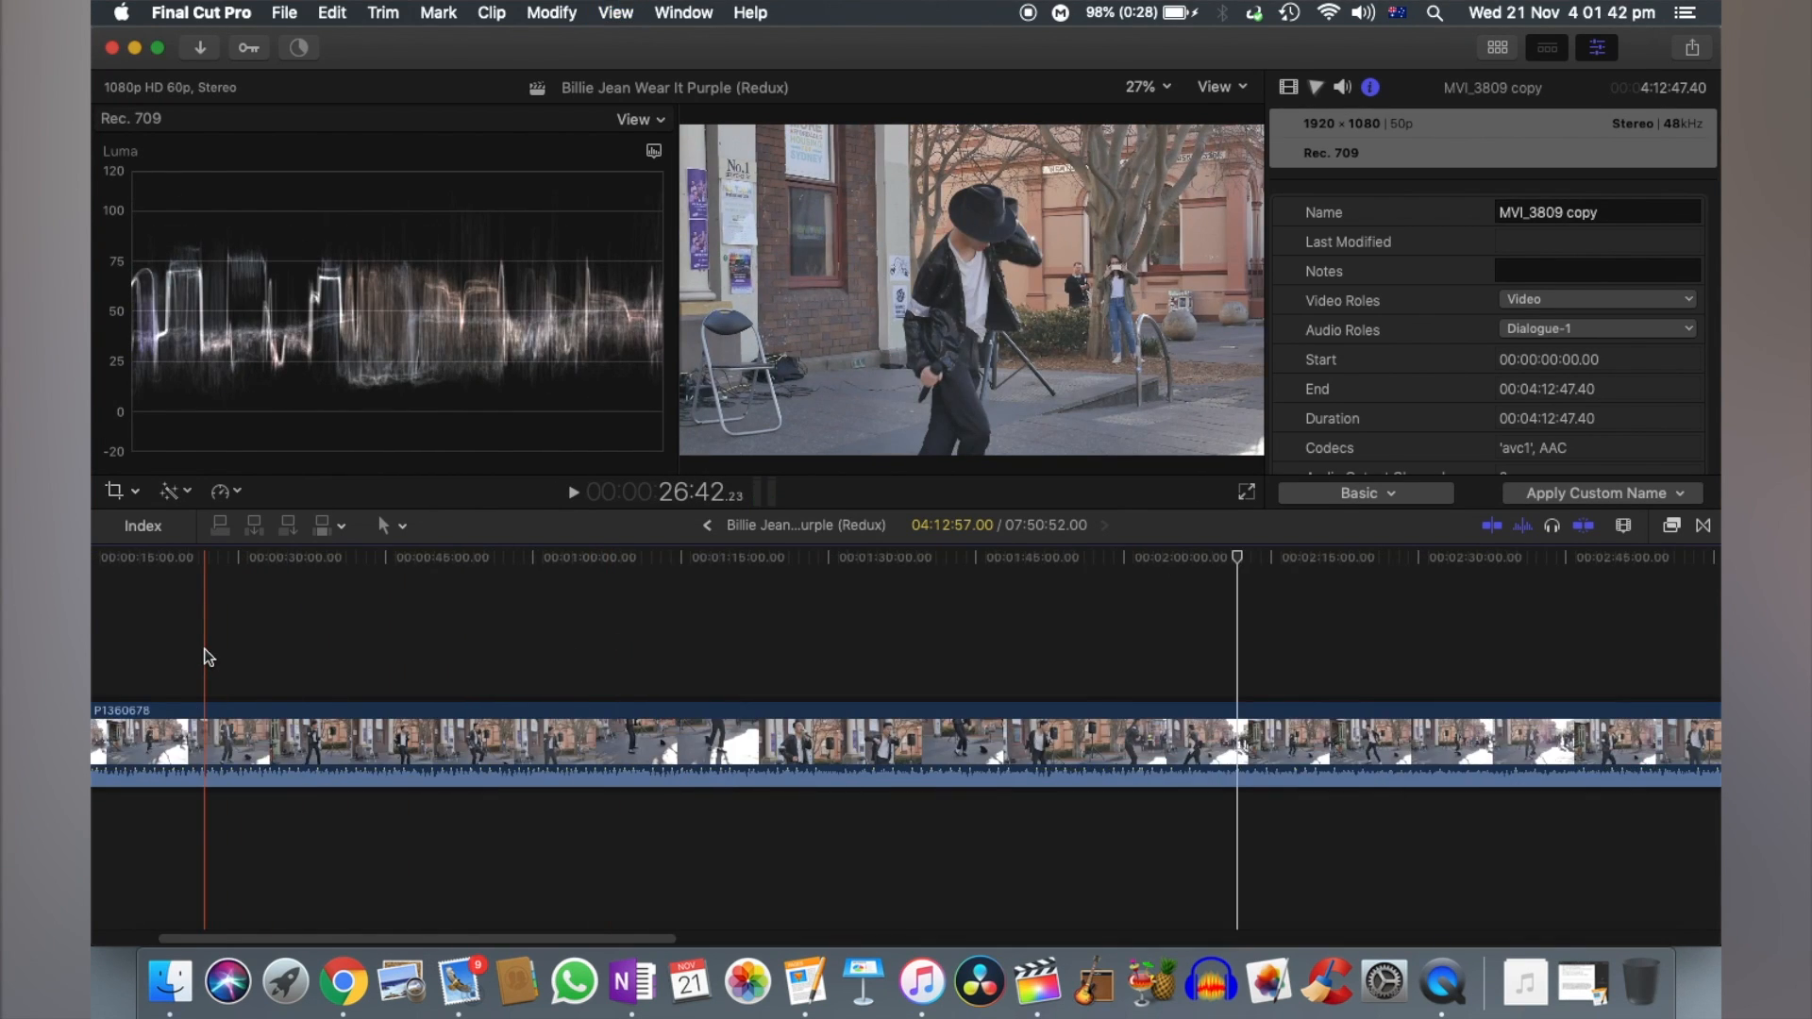
scroll(328, 698, "left", 5)
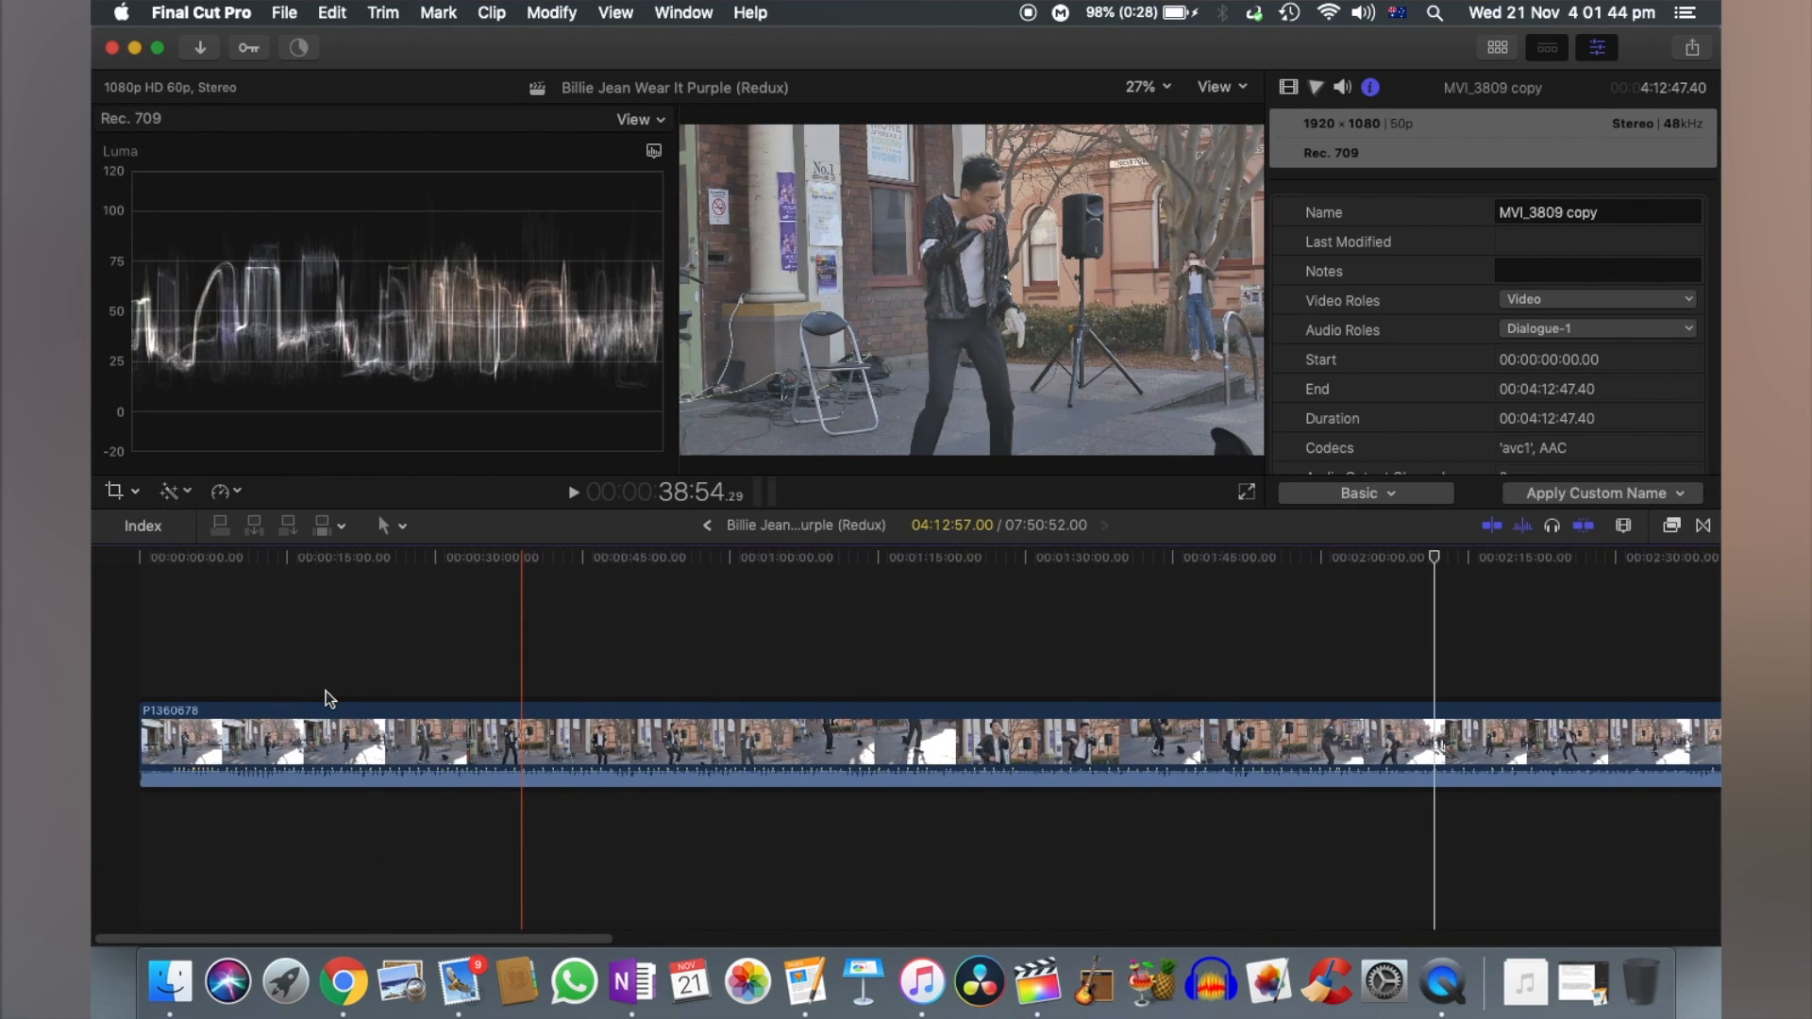
key("super+equal")
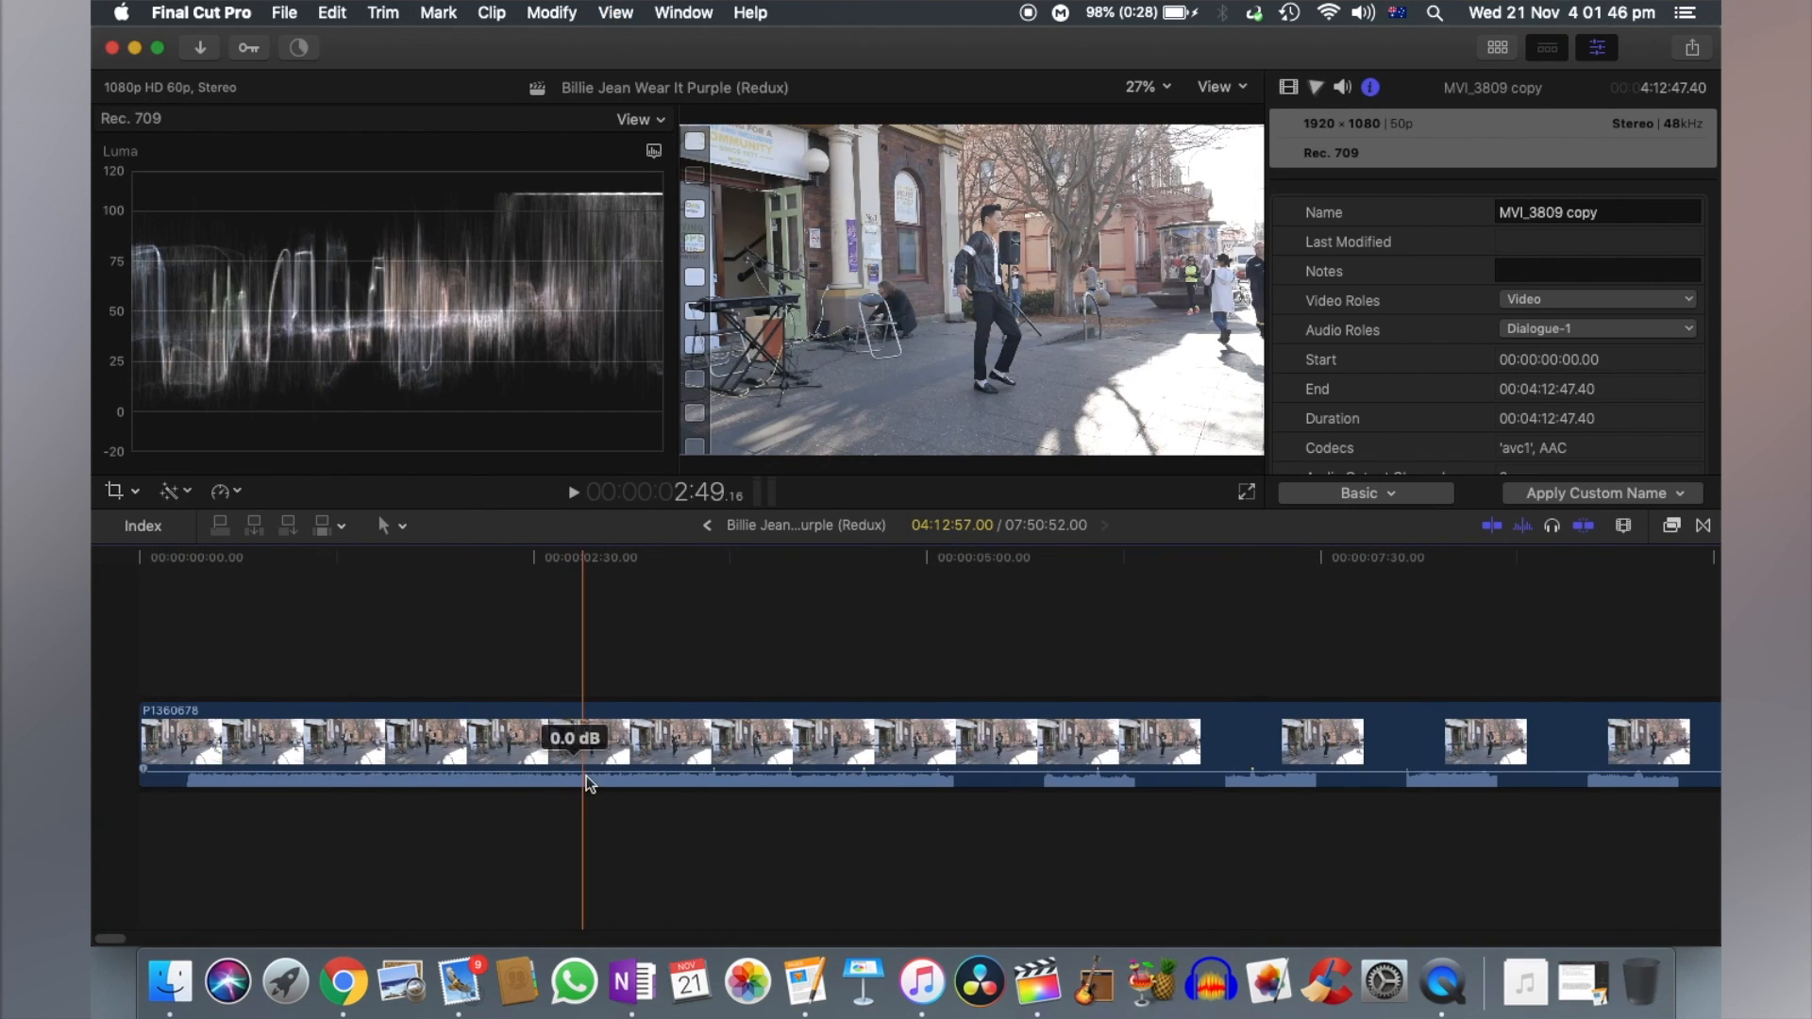
key("XF86AudioRaiseVolume")
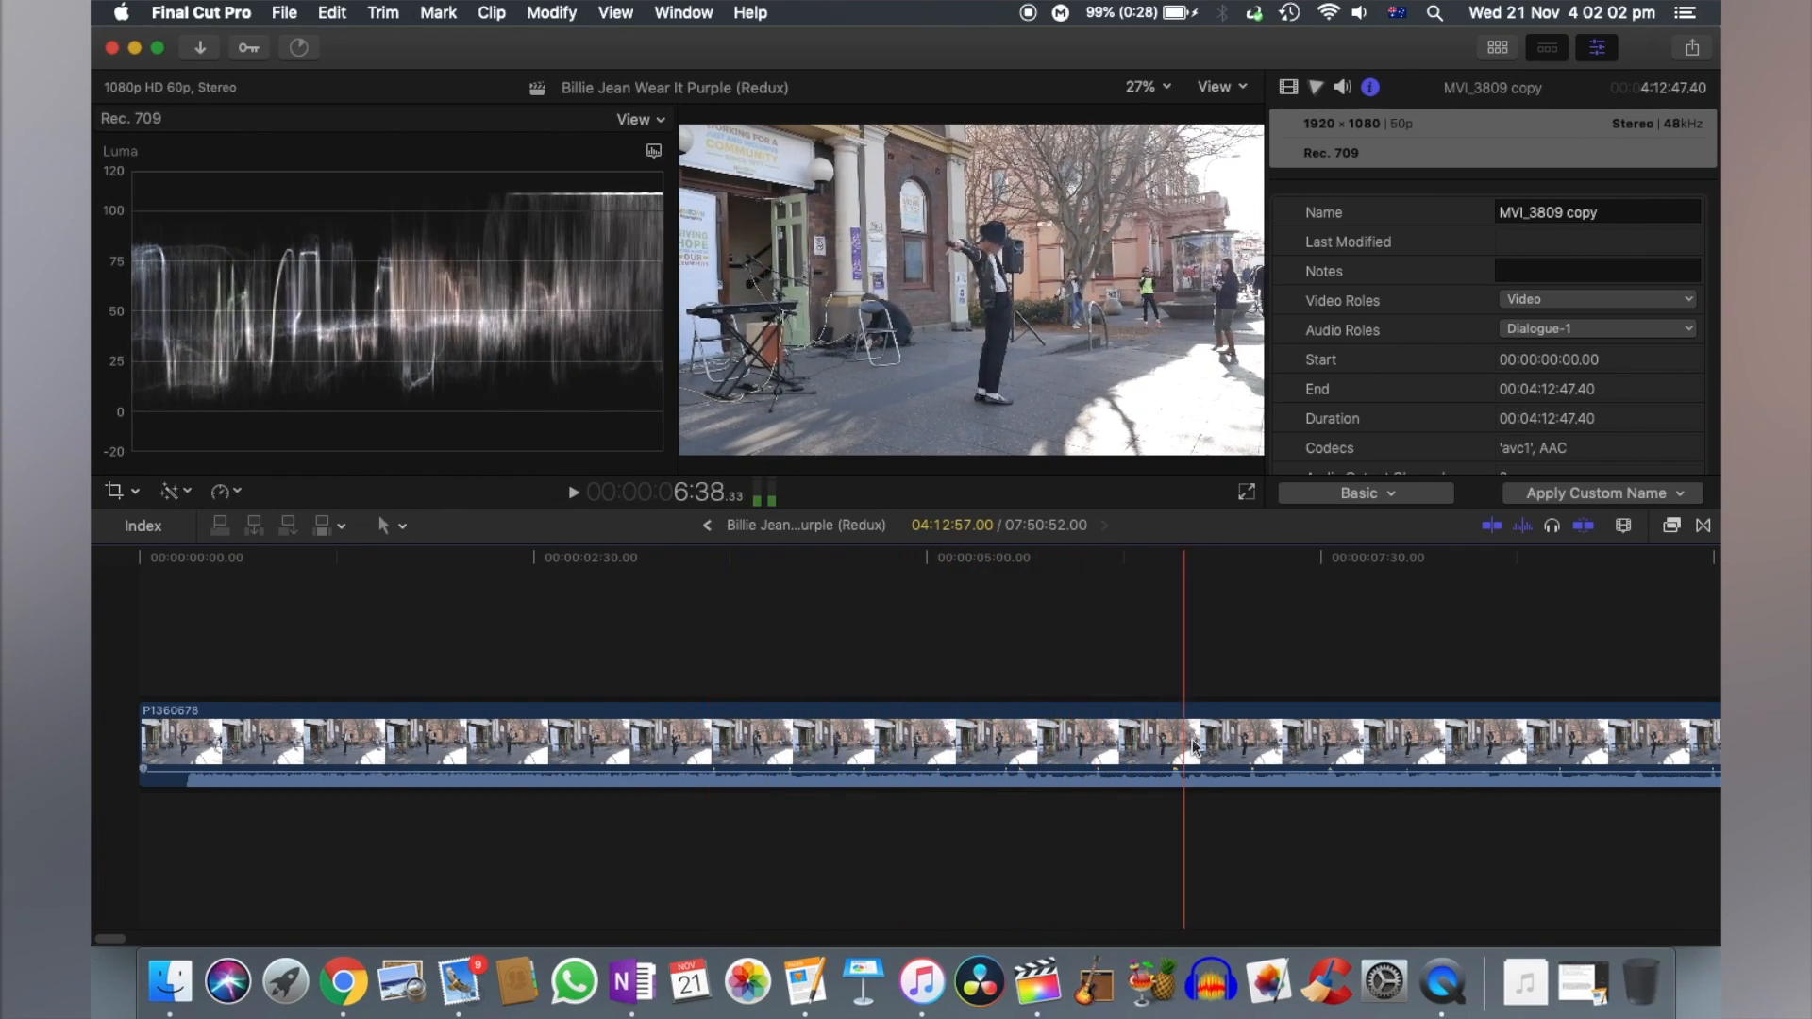
key("super+minus")
key("super+minus")
key("super+minus")
key("super+minus")
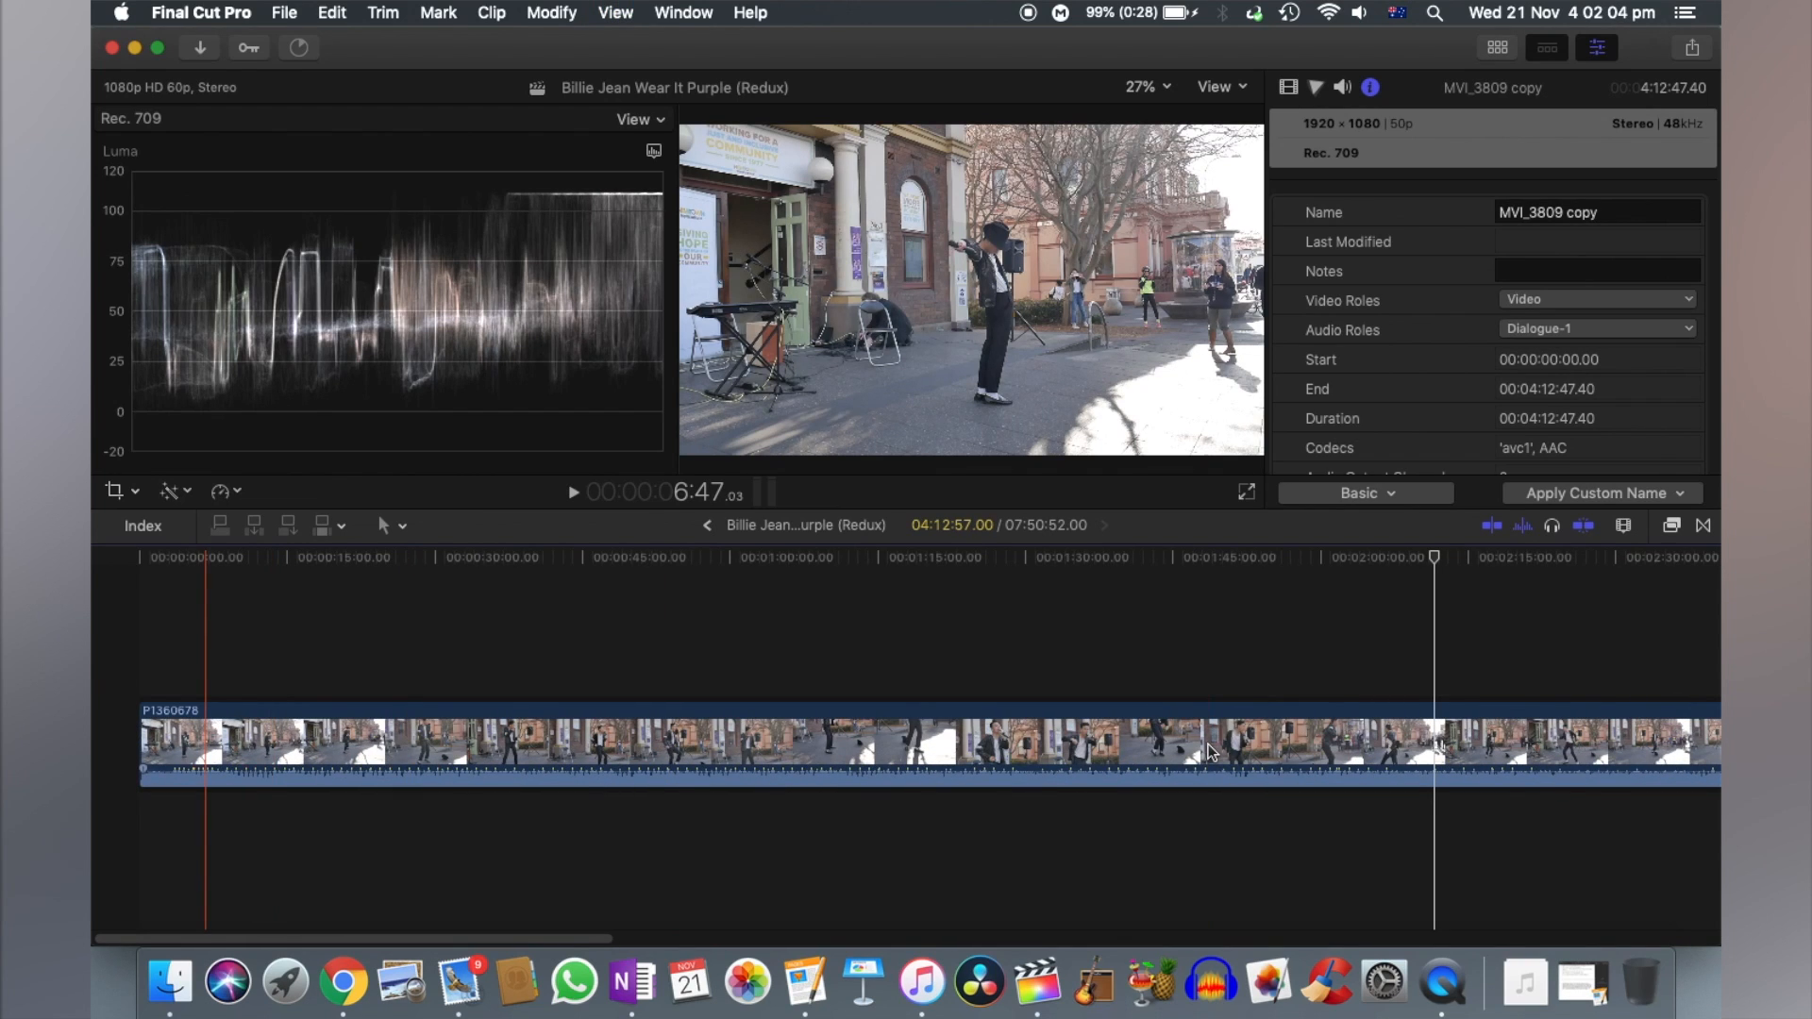
scroll(567, 746, "right", 20)
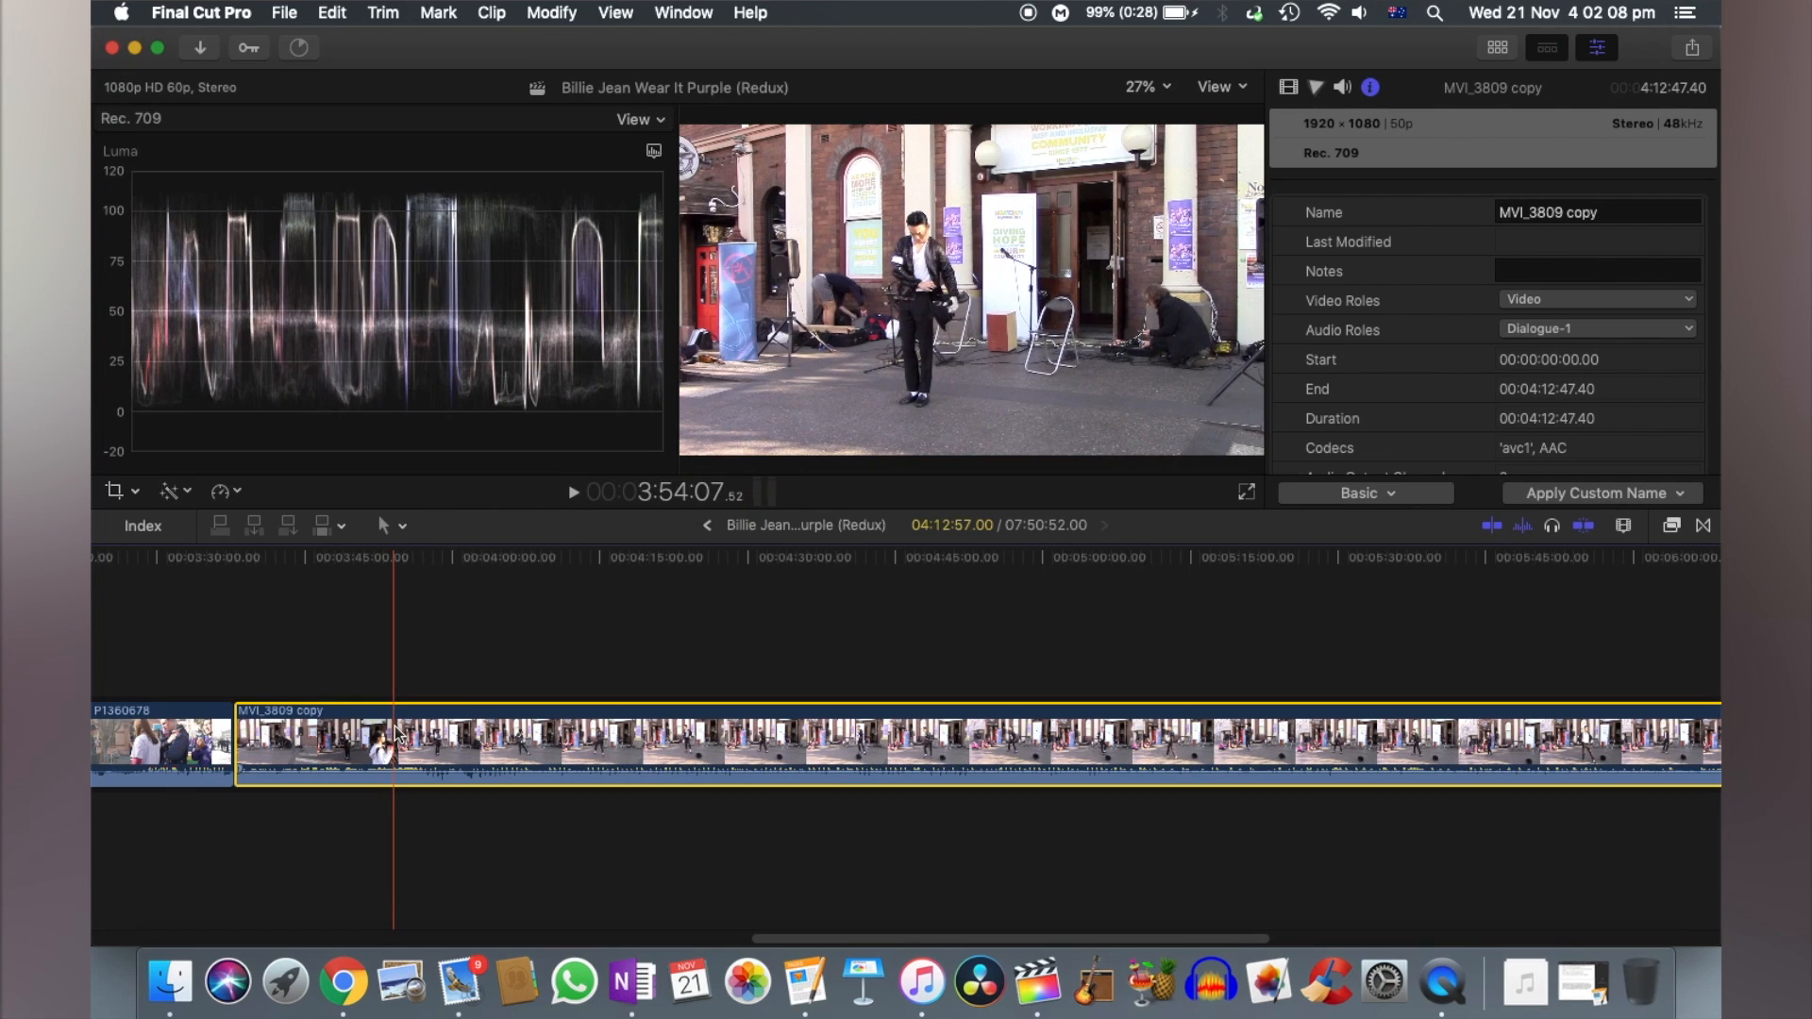
key("super+equal")
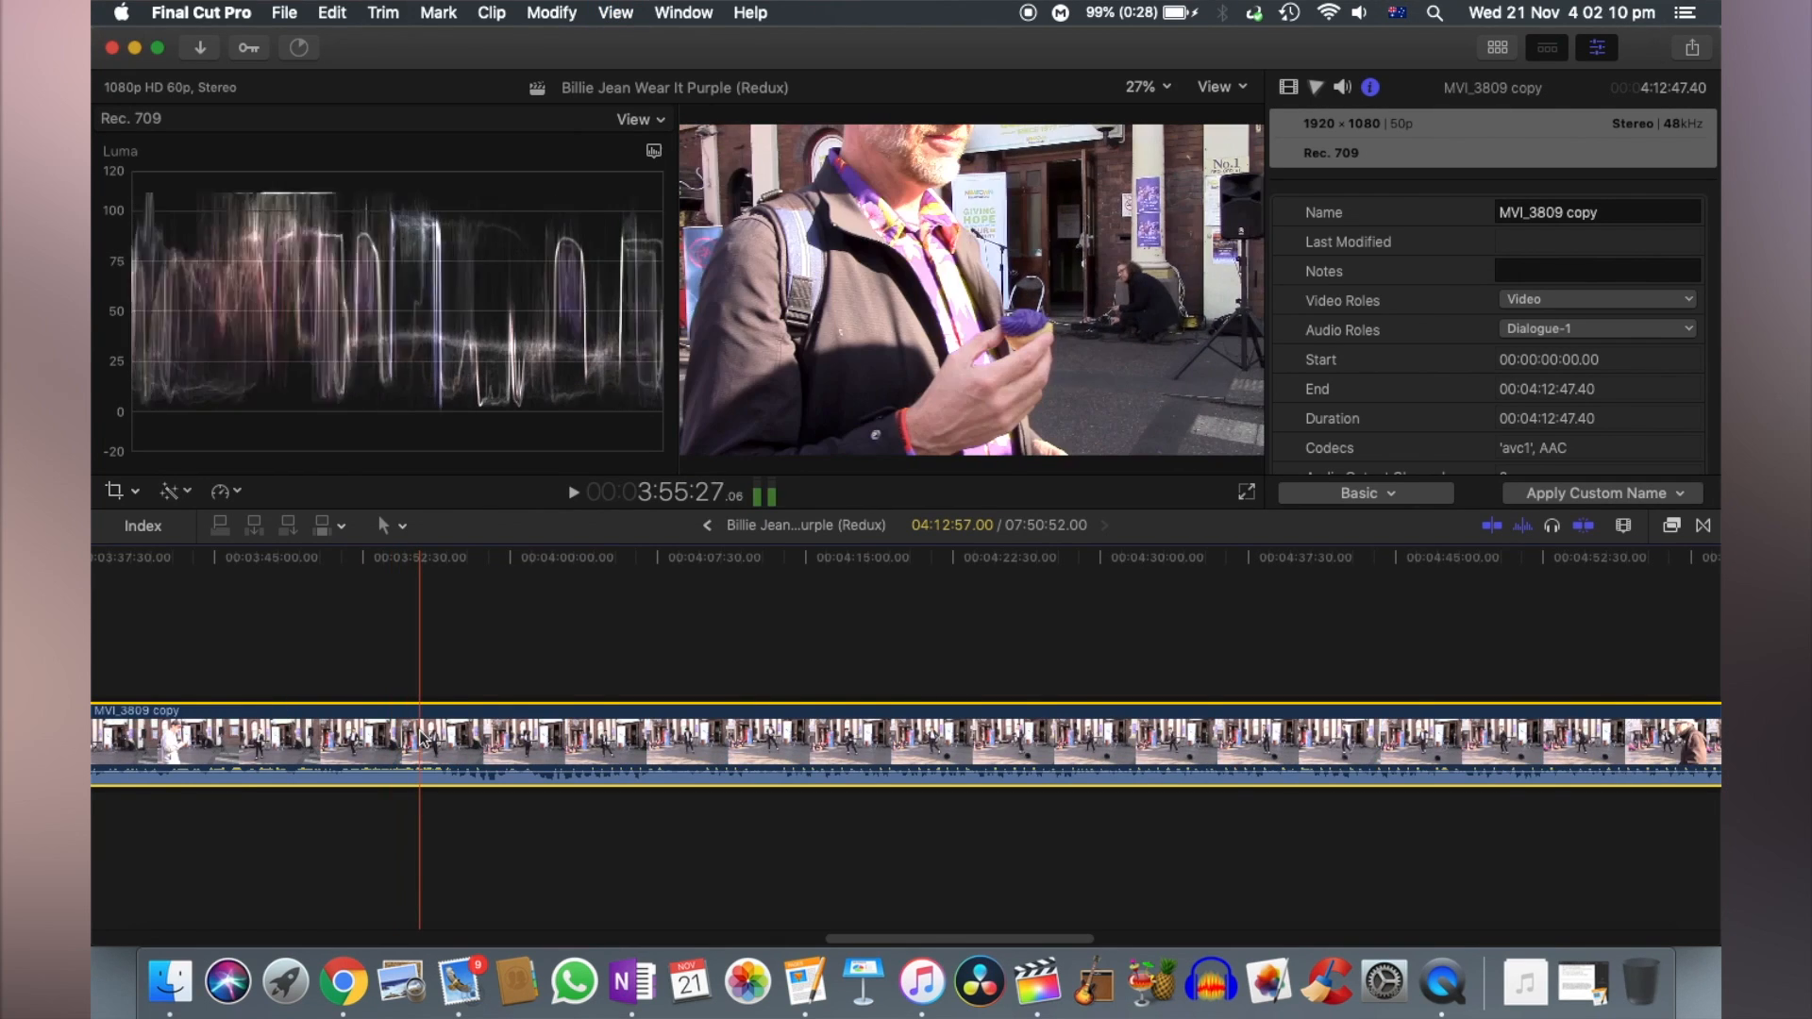
key("super+equal")
key("super+equal")
key("super+equal")
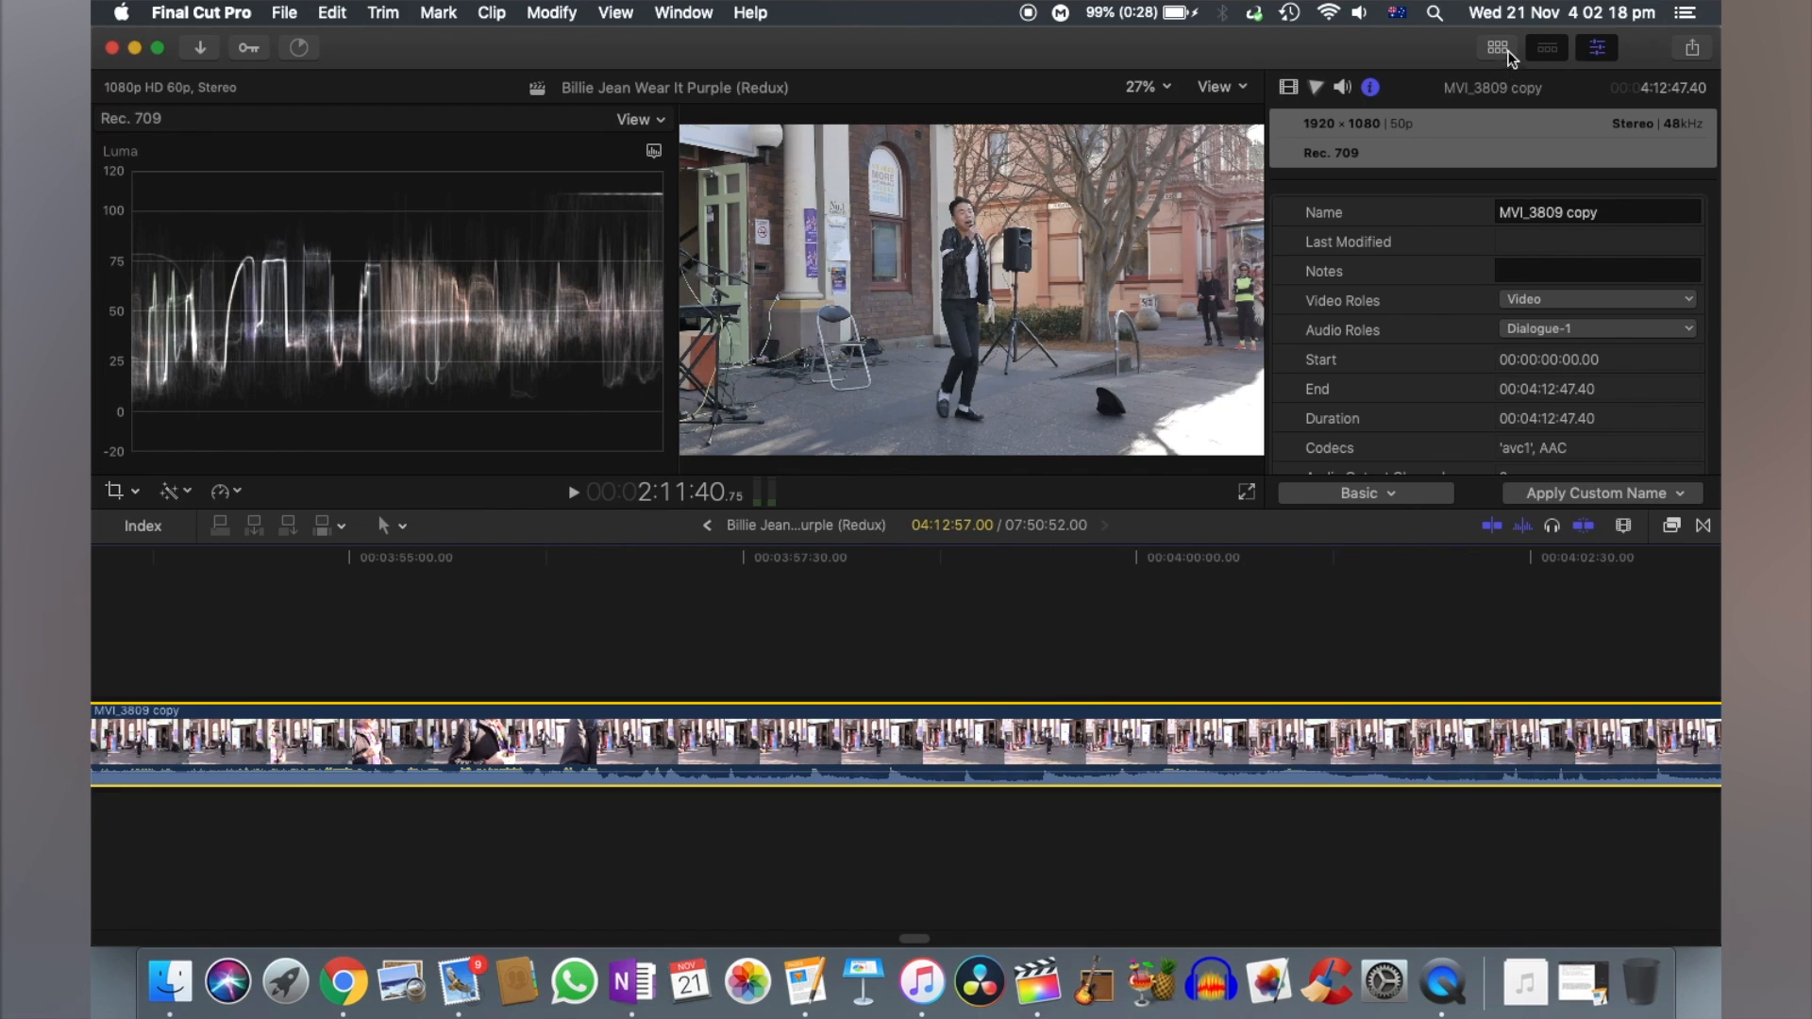
- Show the video properties and set the overall scale of both timeline clips to 50%
left_click(1508, 52)
left_click(1509, 55)
left_click(1290, 87)
key("super+minus")
key("super+minus")
key("super+minus")
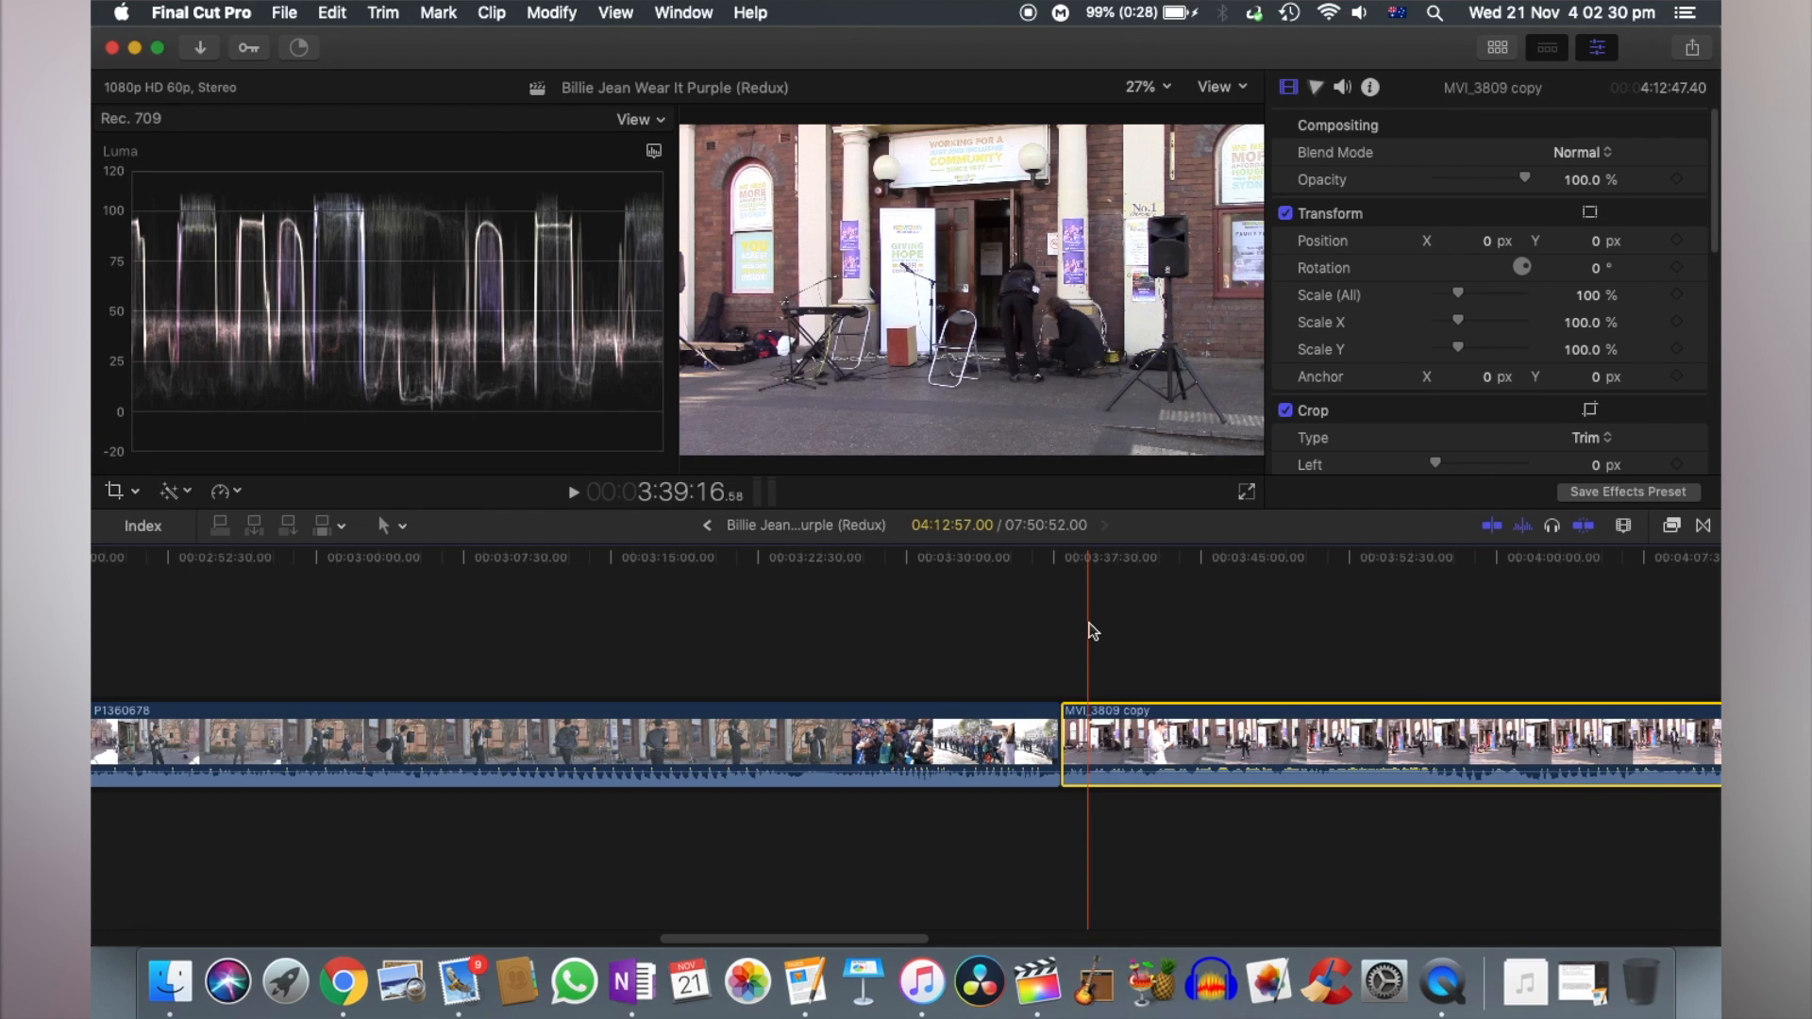
key("super+a")
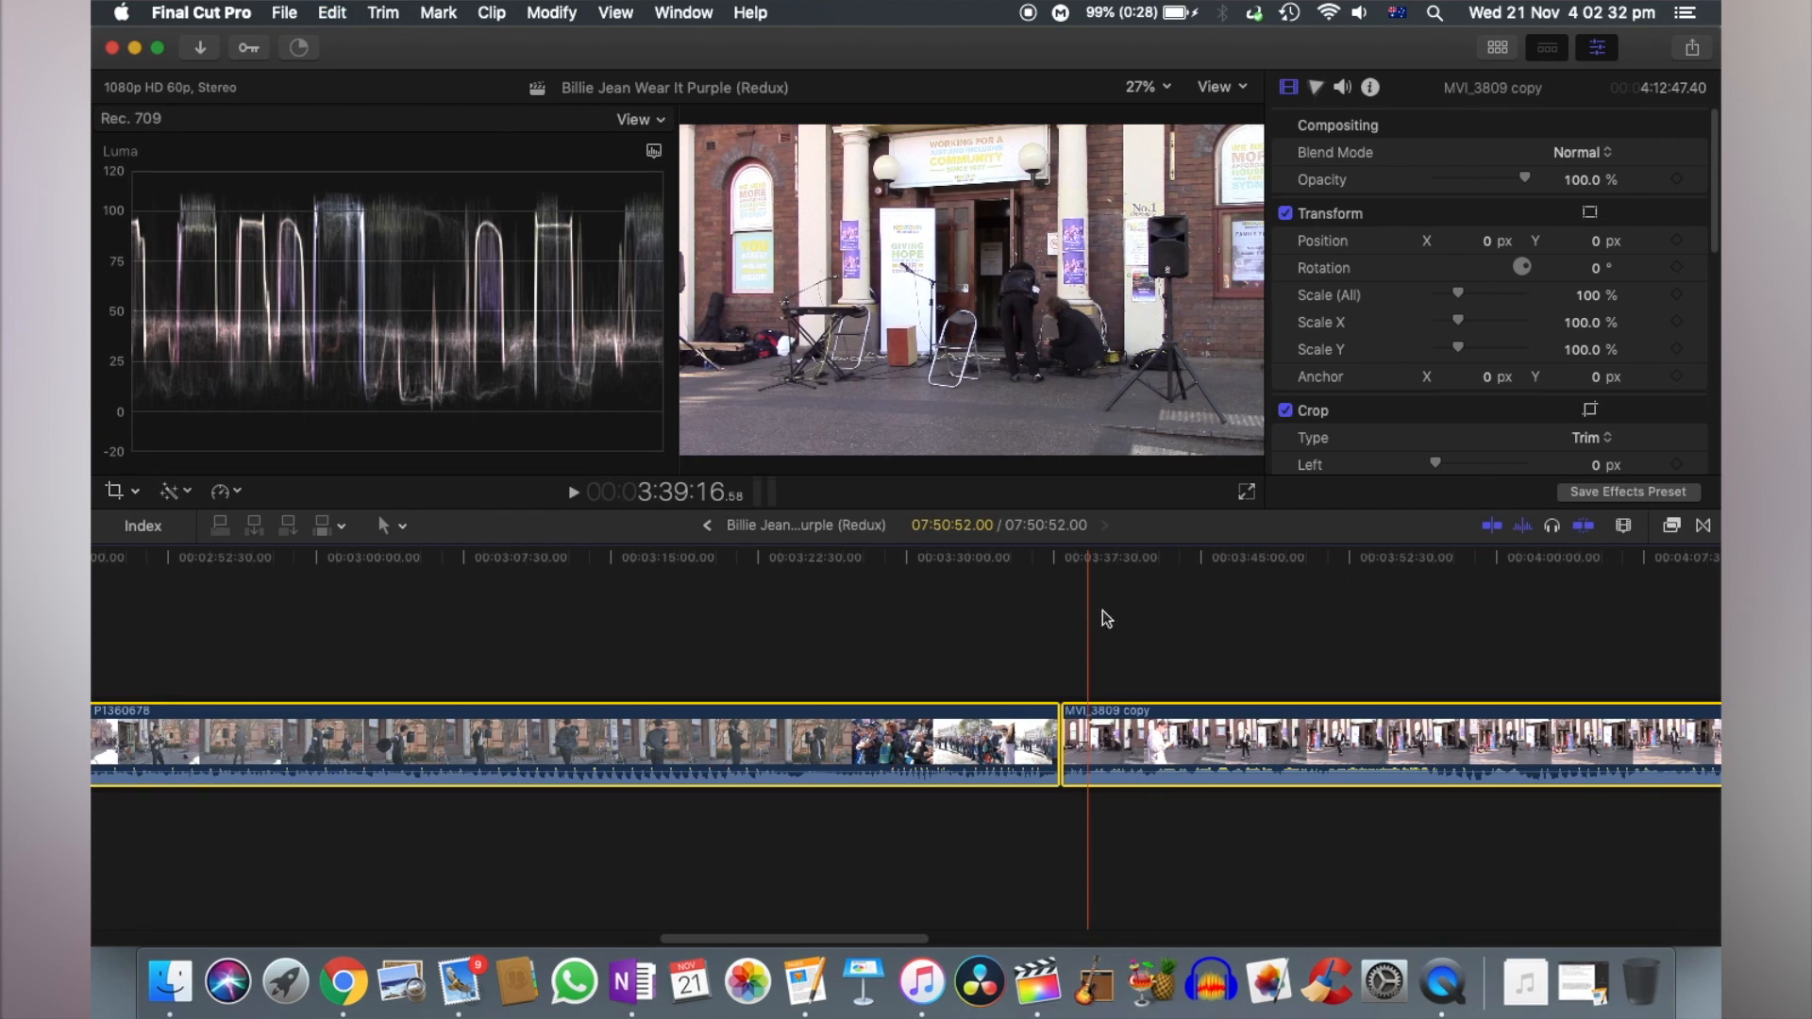
left_click(1587, 297)
type("50")
key("Return")
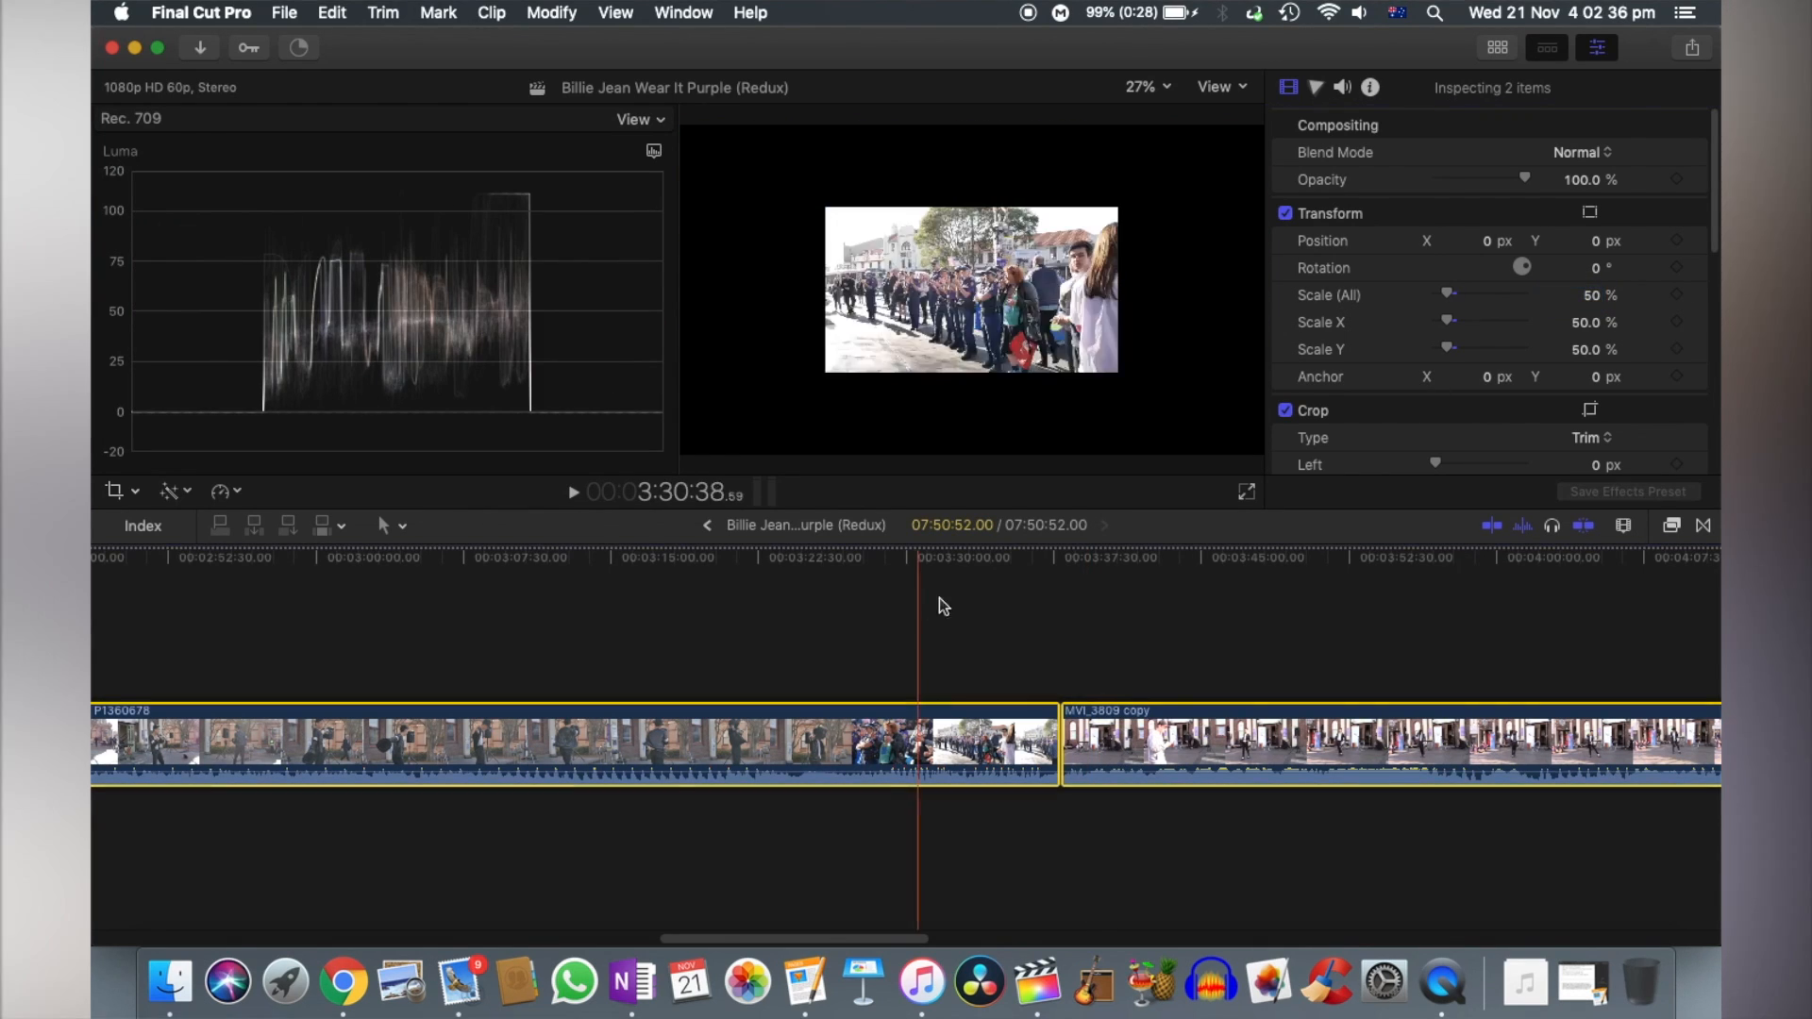
- Shift P1360678 to the left half of the frame with an X position of -477.0 px
left_click(898, 619)
left_click(883, 729)
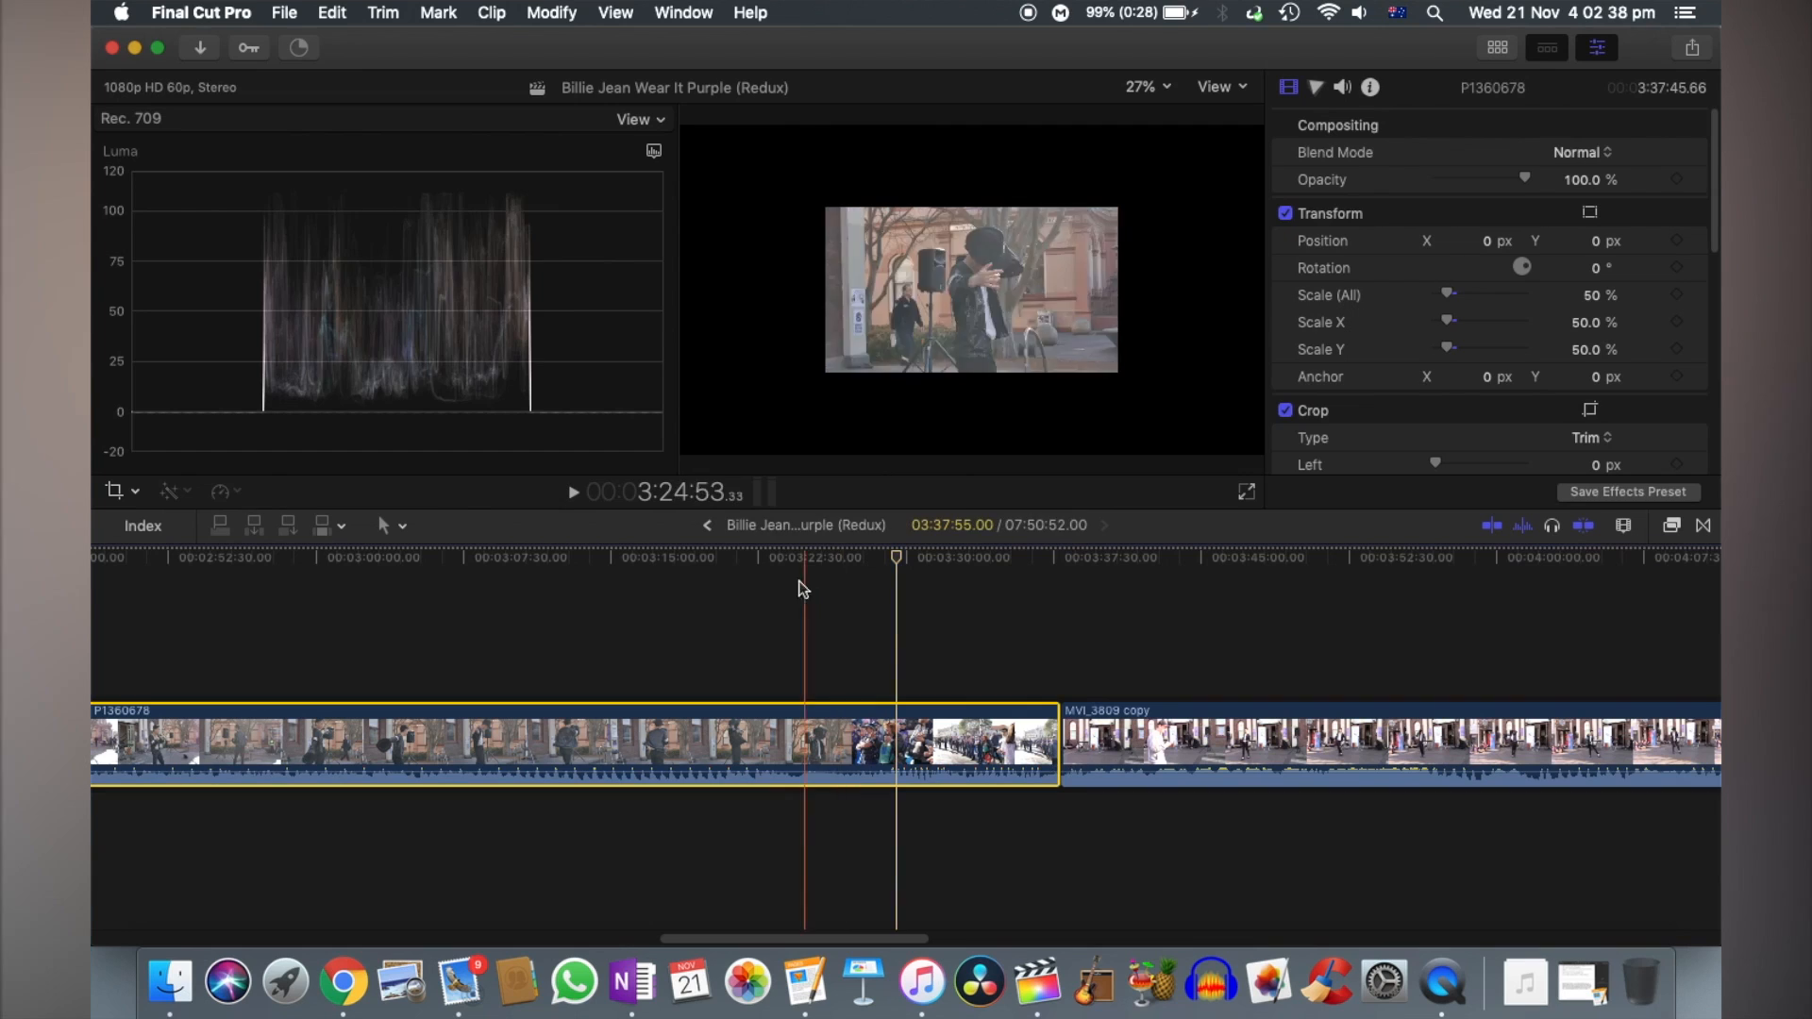
left_click(779, 558)
left_click_drag(1486, 241, 1362, 241)
- Shift MVI_3809 copy to the right half of the frame with an X position of 483.0 px
left_click(1256, 709)
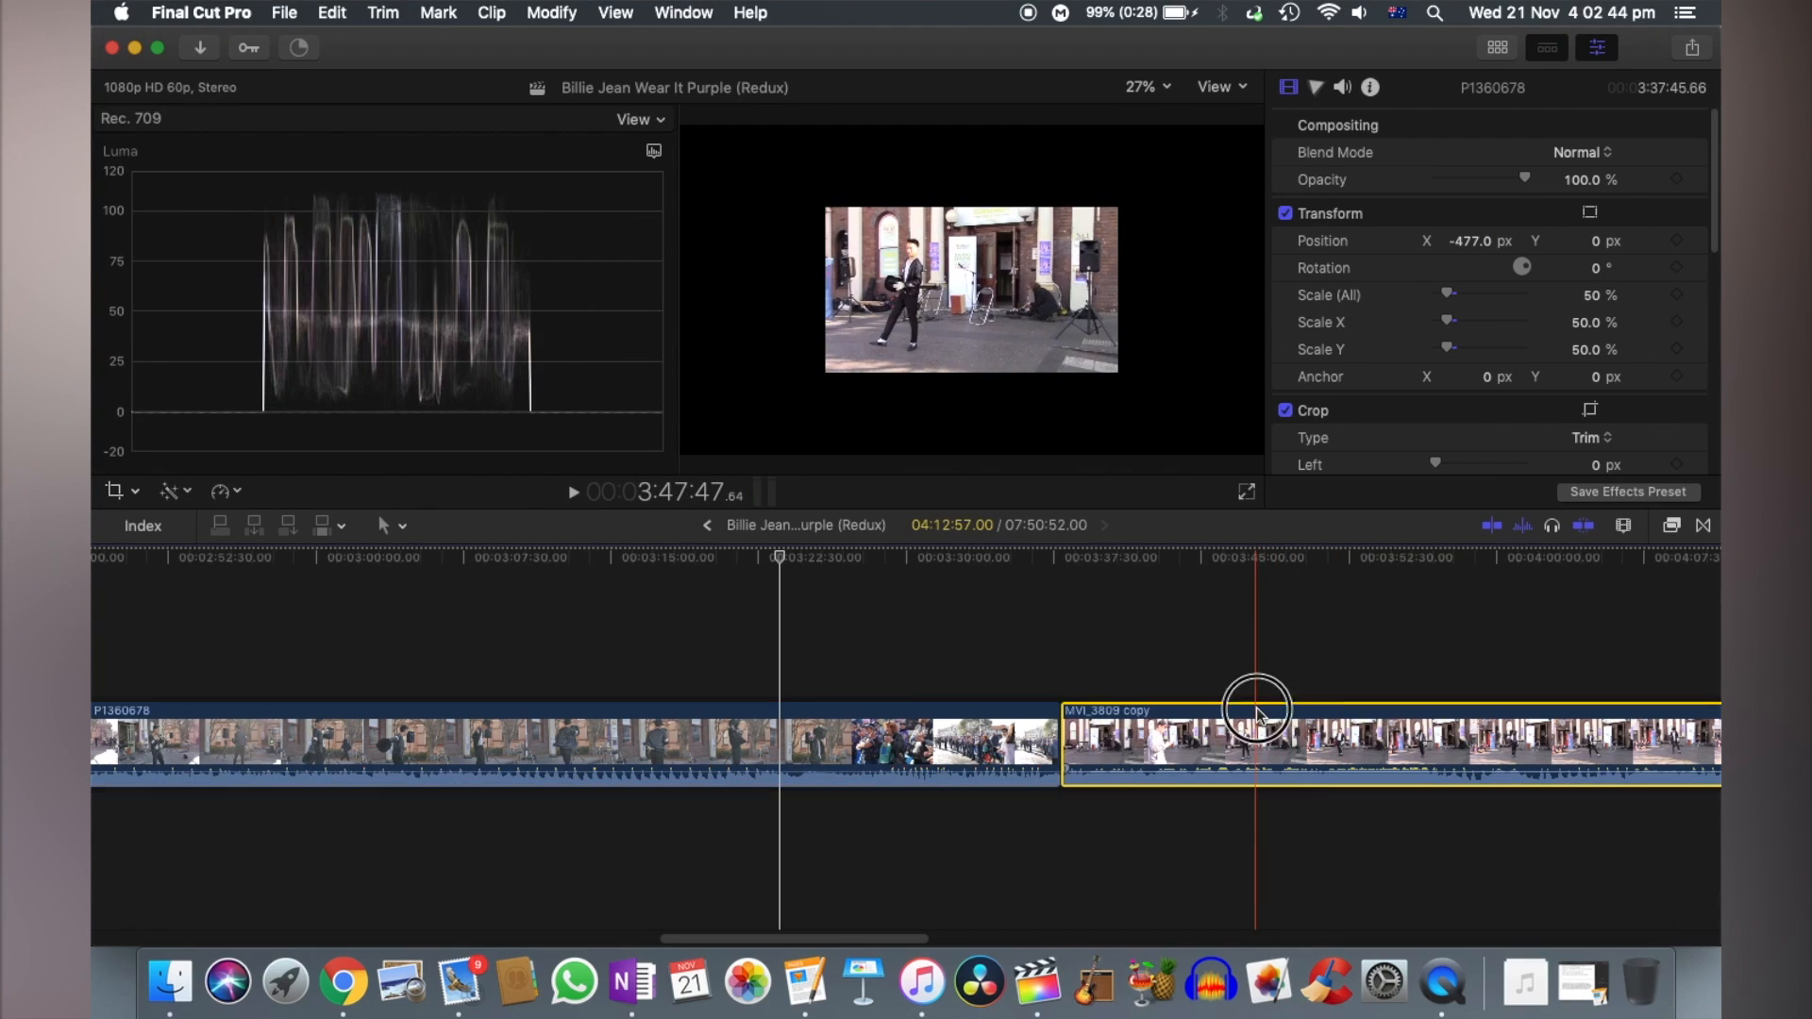
left_click(1206, 561)
left_click_drag(1595, 247, 1597, 248)
left_click(1697, 240)
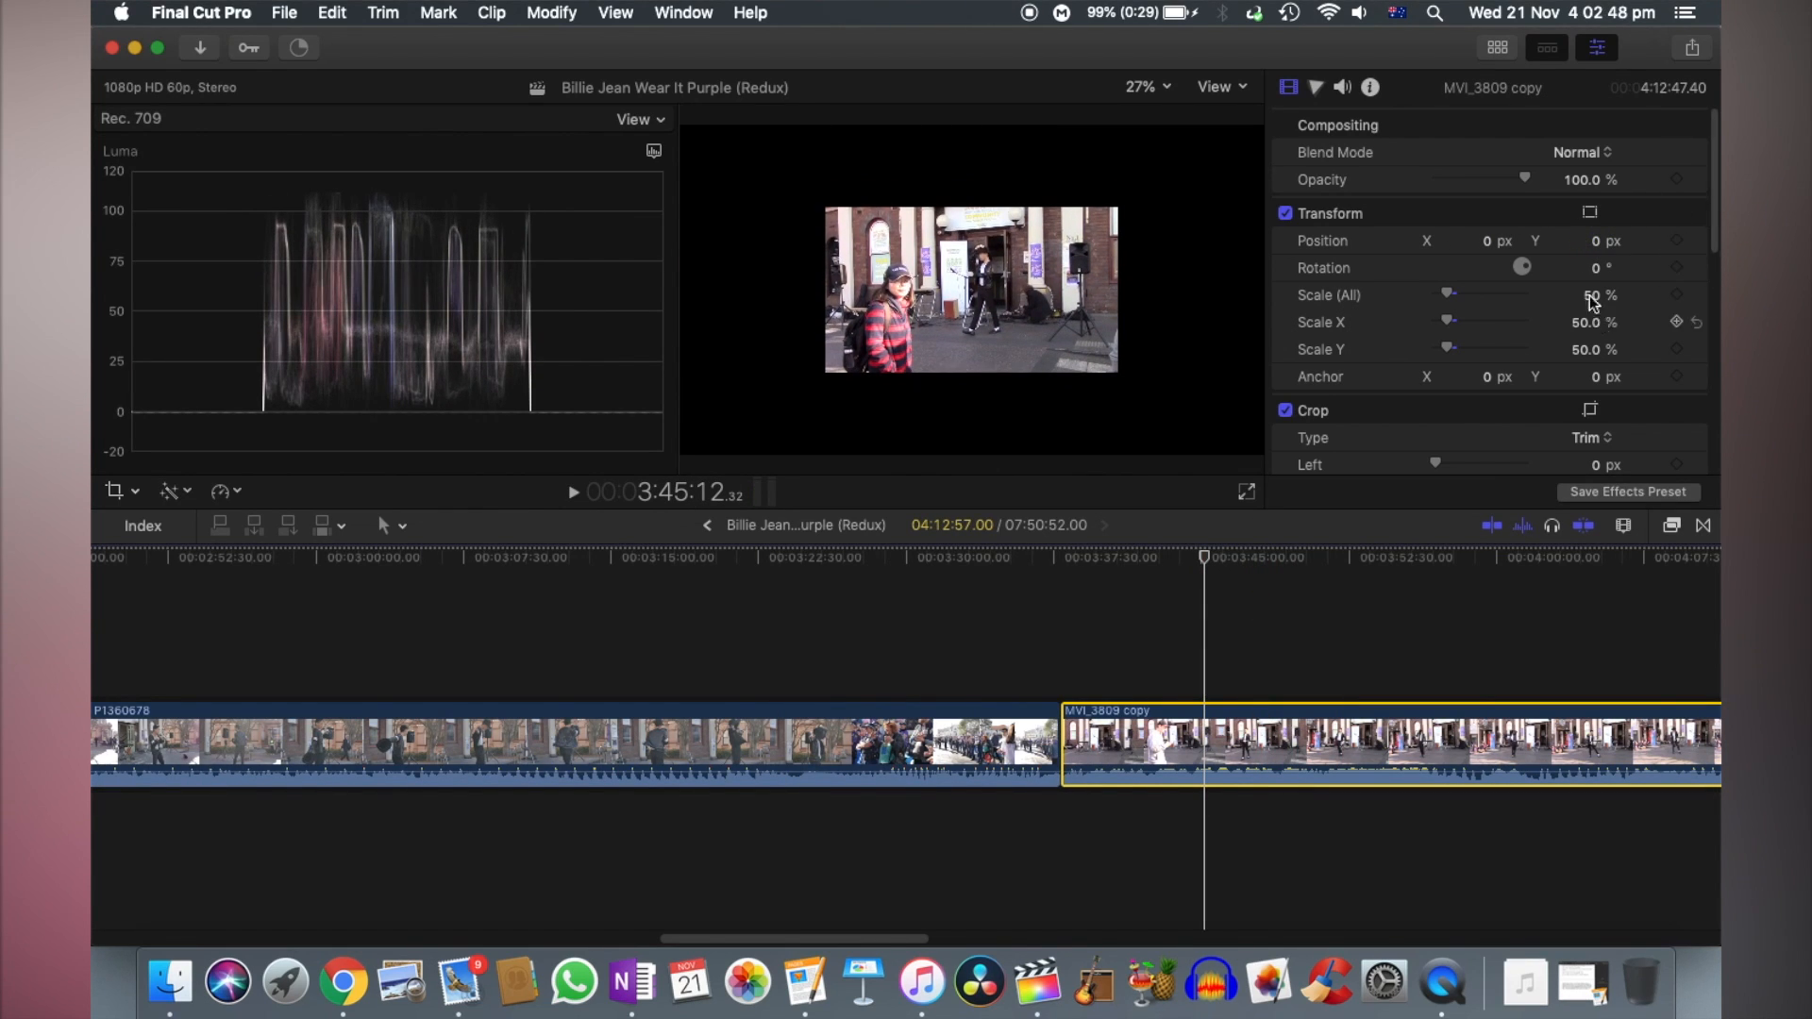
left_click_drag(1489, 247, 1580, 247)
- Raise the volume, play the opening music of MVI_3809 copy and mark its sync beat at 3:57:55
key("super+equal")
key("super+equal")
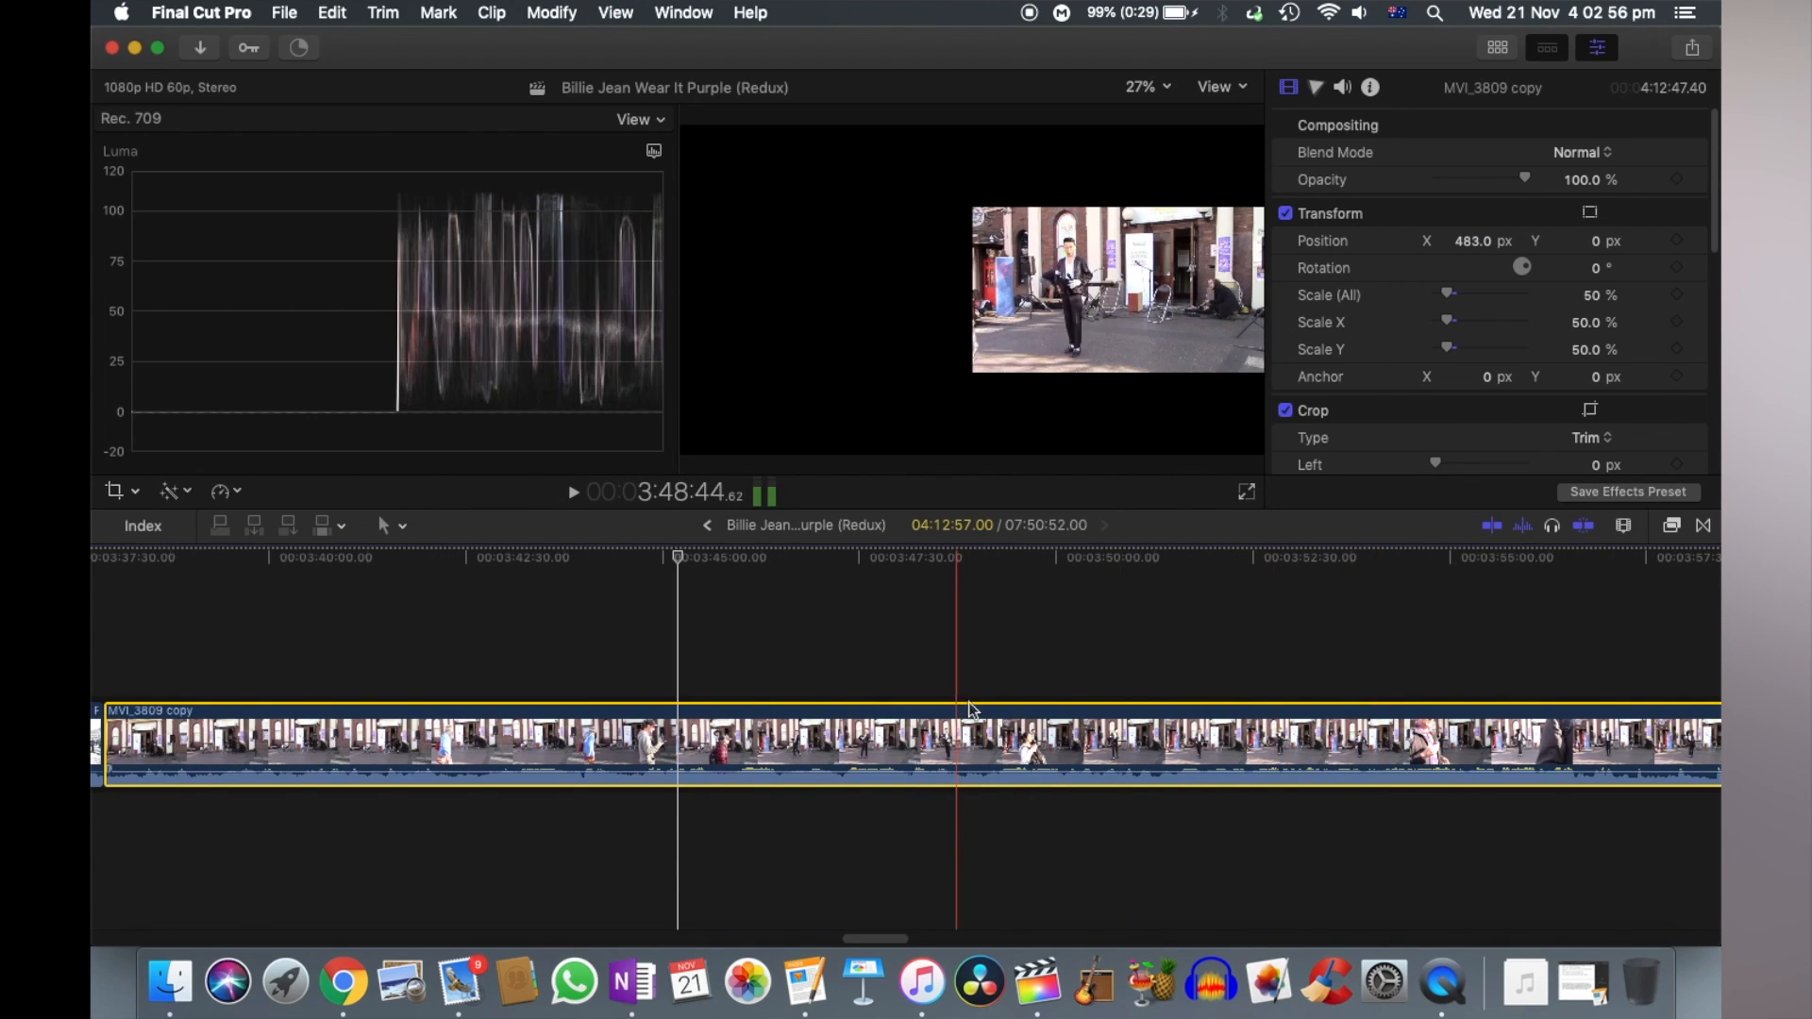
scroll(1156, 717, "right", 5)
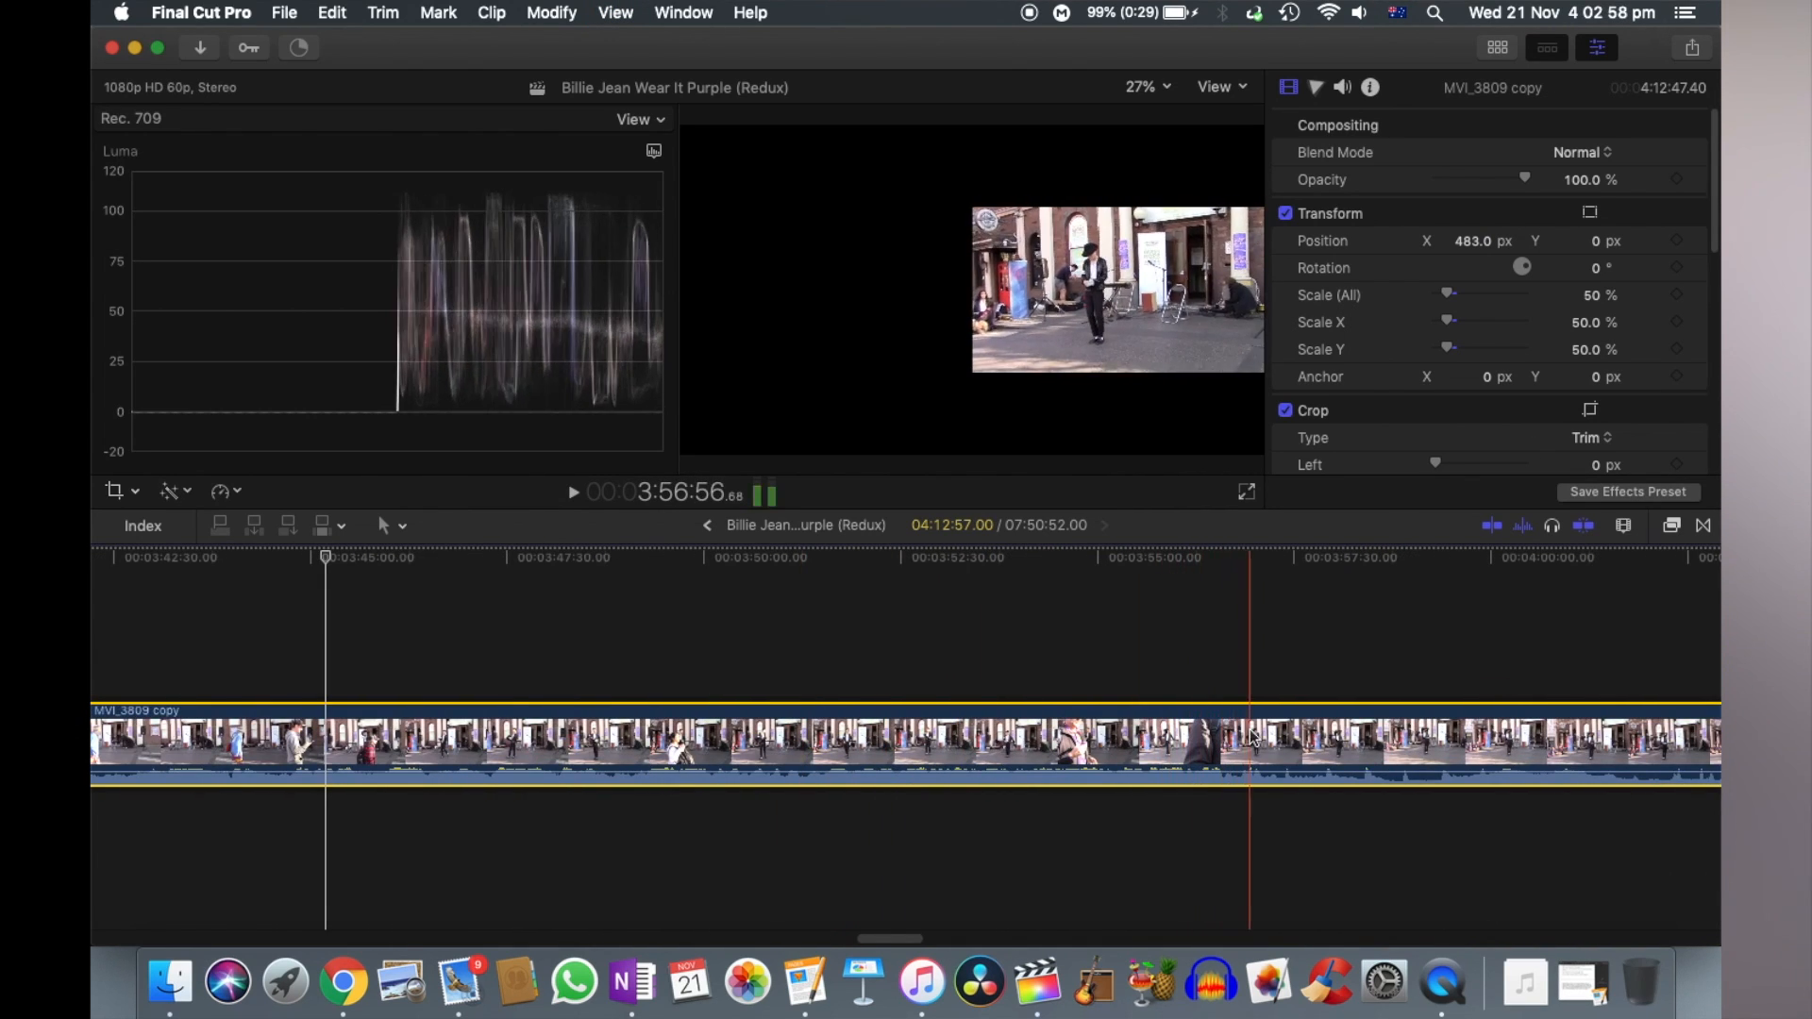
scroll(1255, 745, "right", 2)
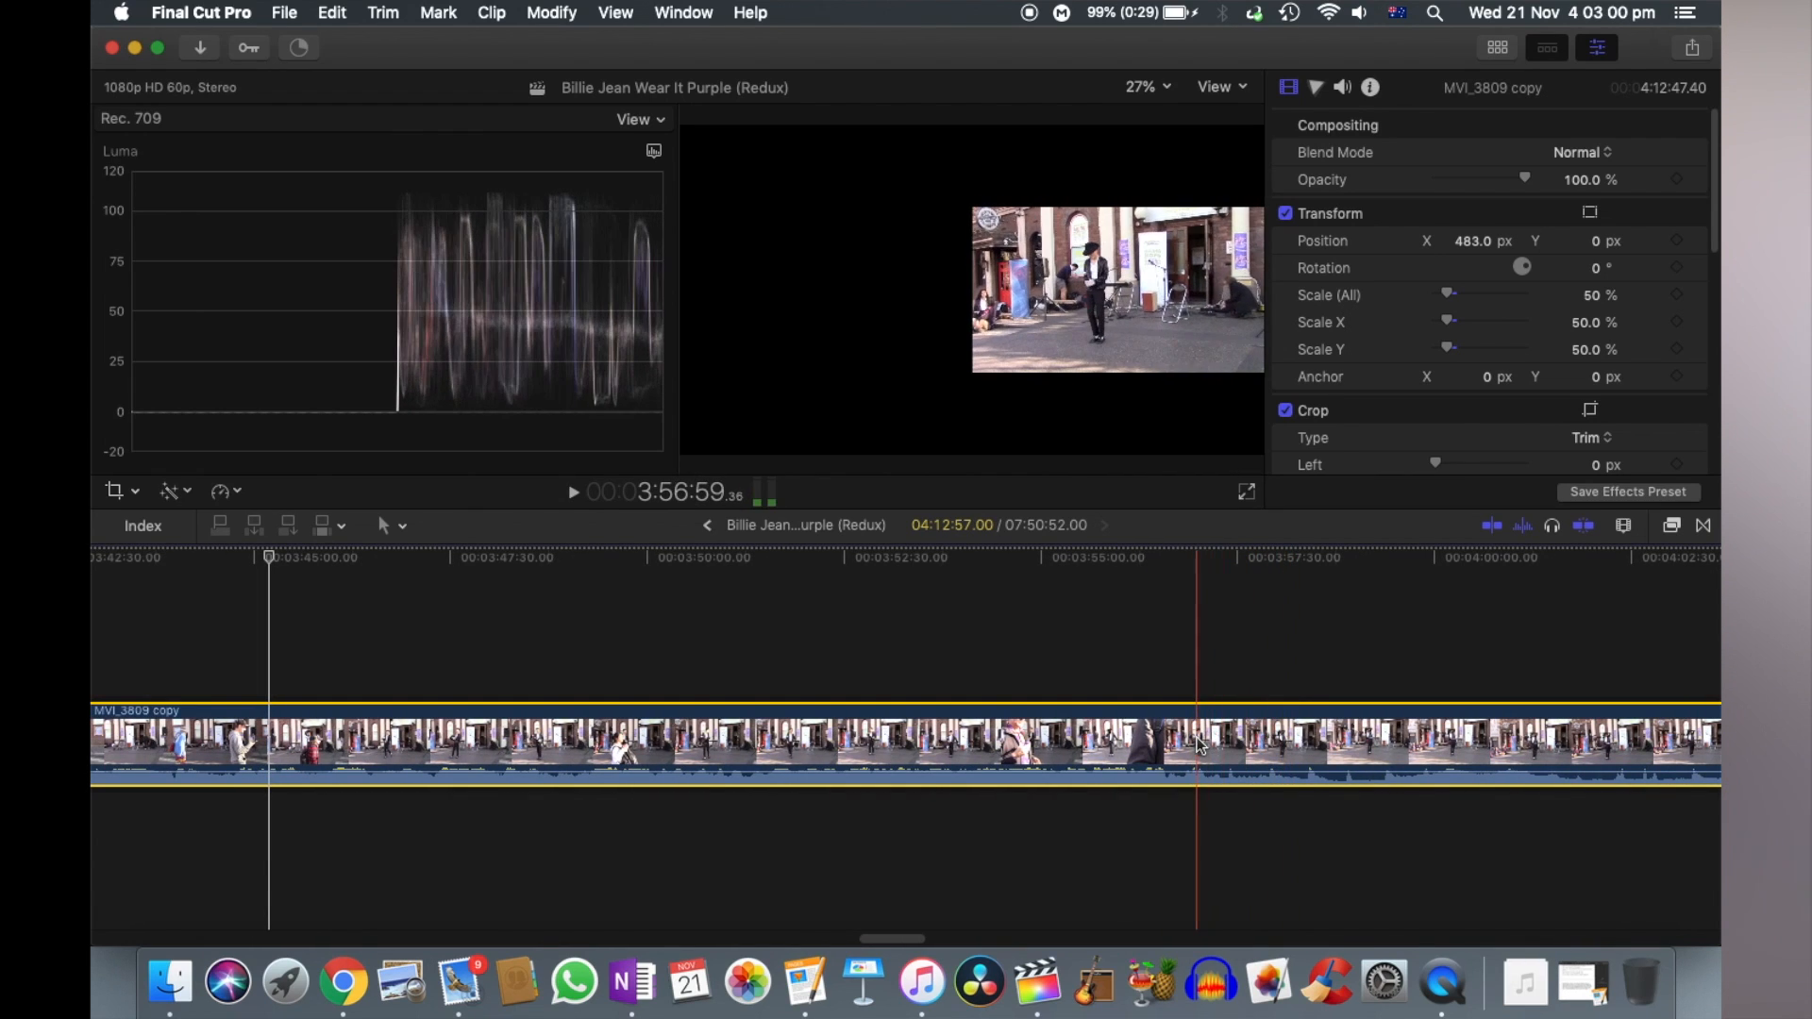
key("super+equal")
key("super+equal")
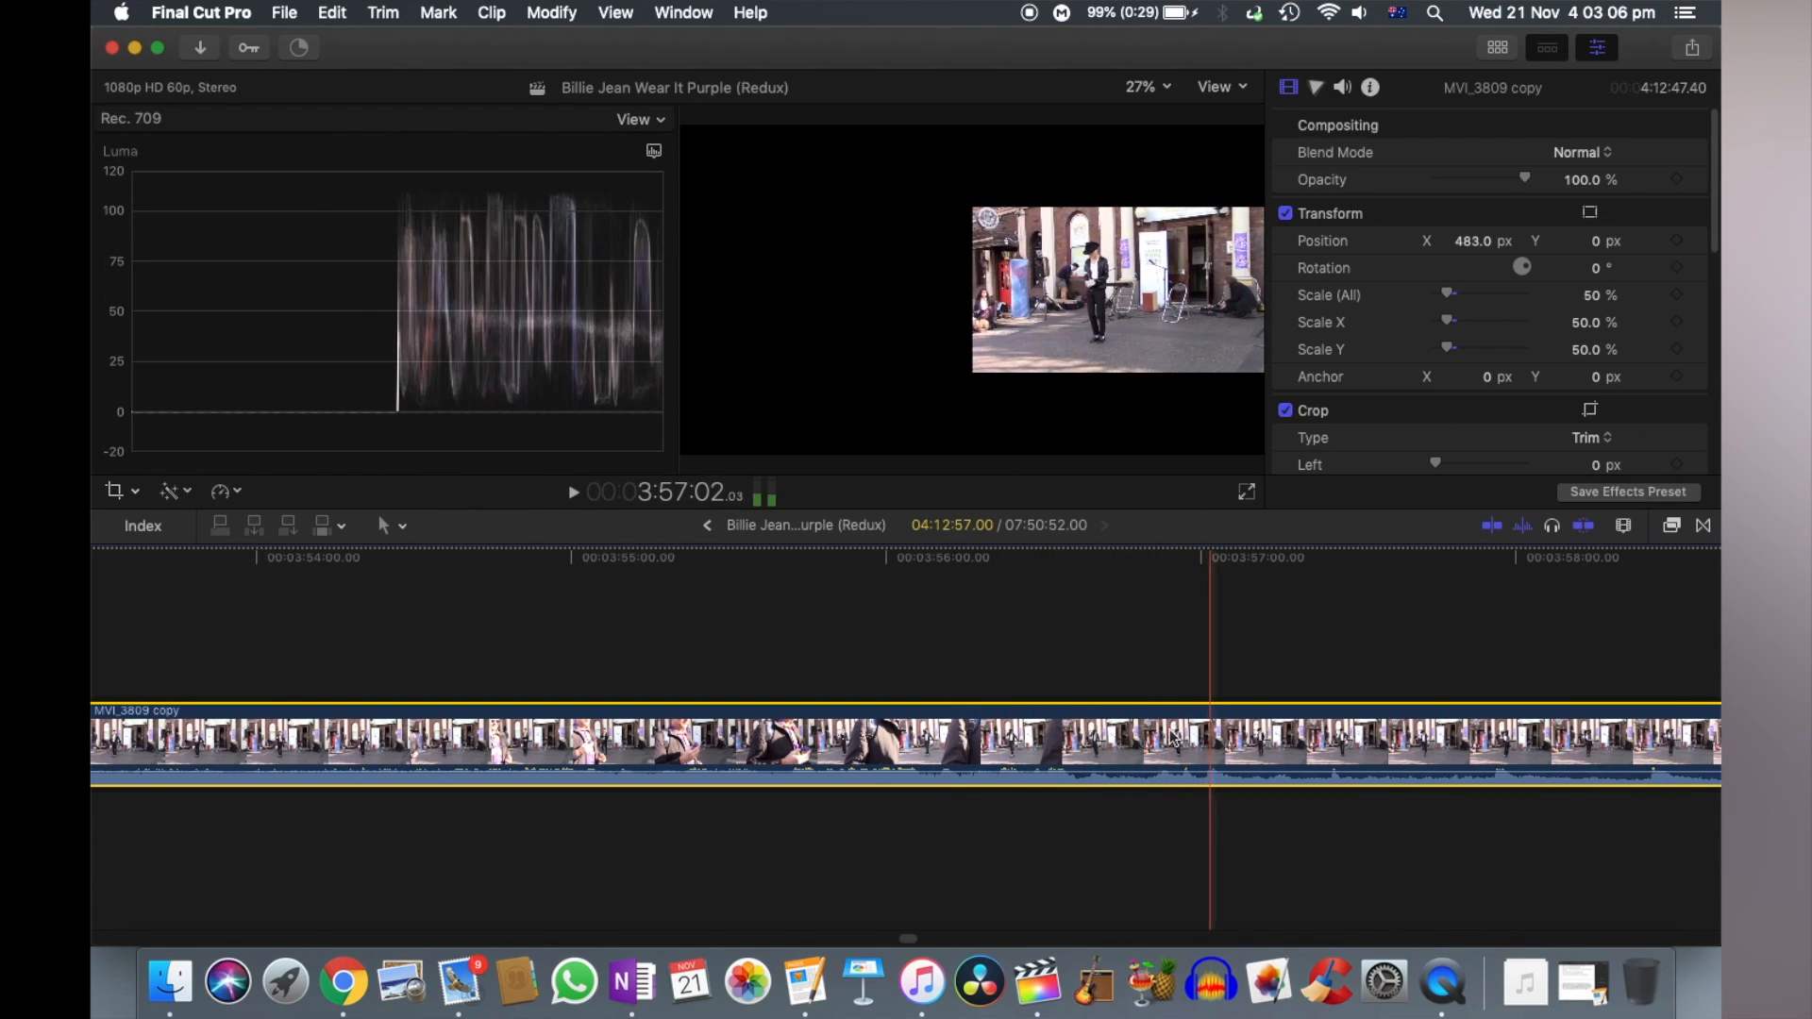
key("XF86AudioRaiseVolume")
key("XF86AudioRaiseVolume")
key("XF86AudioRaiseVolume")
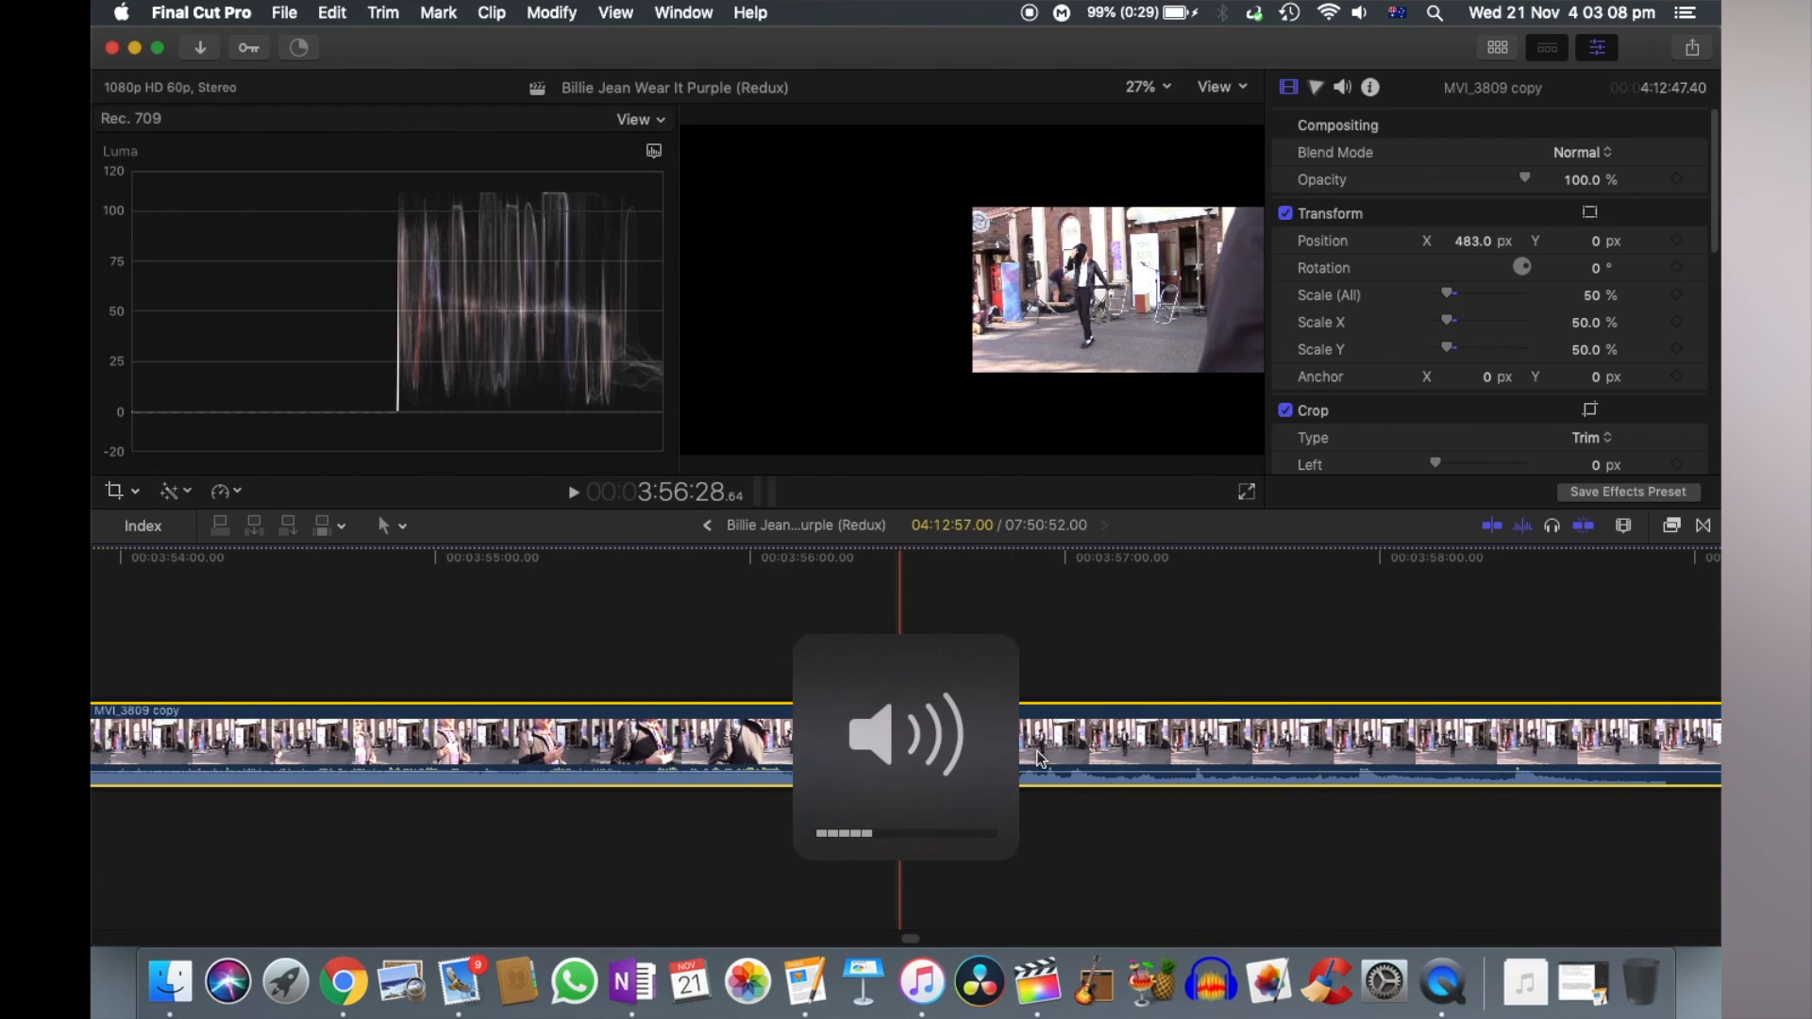
key("space")
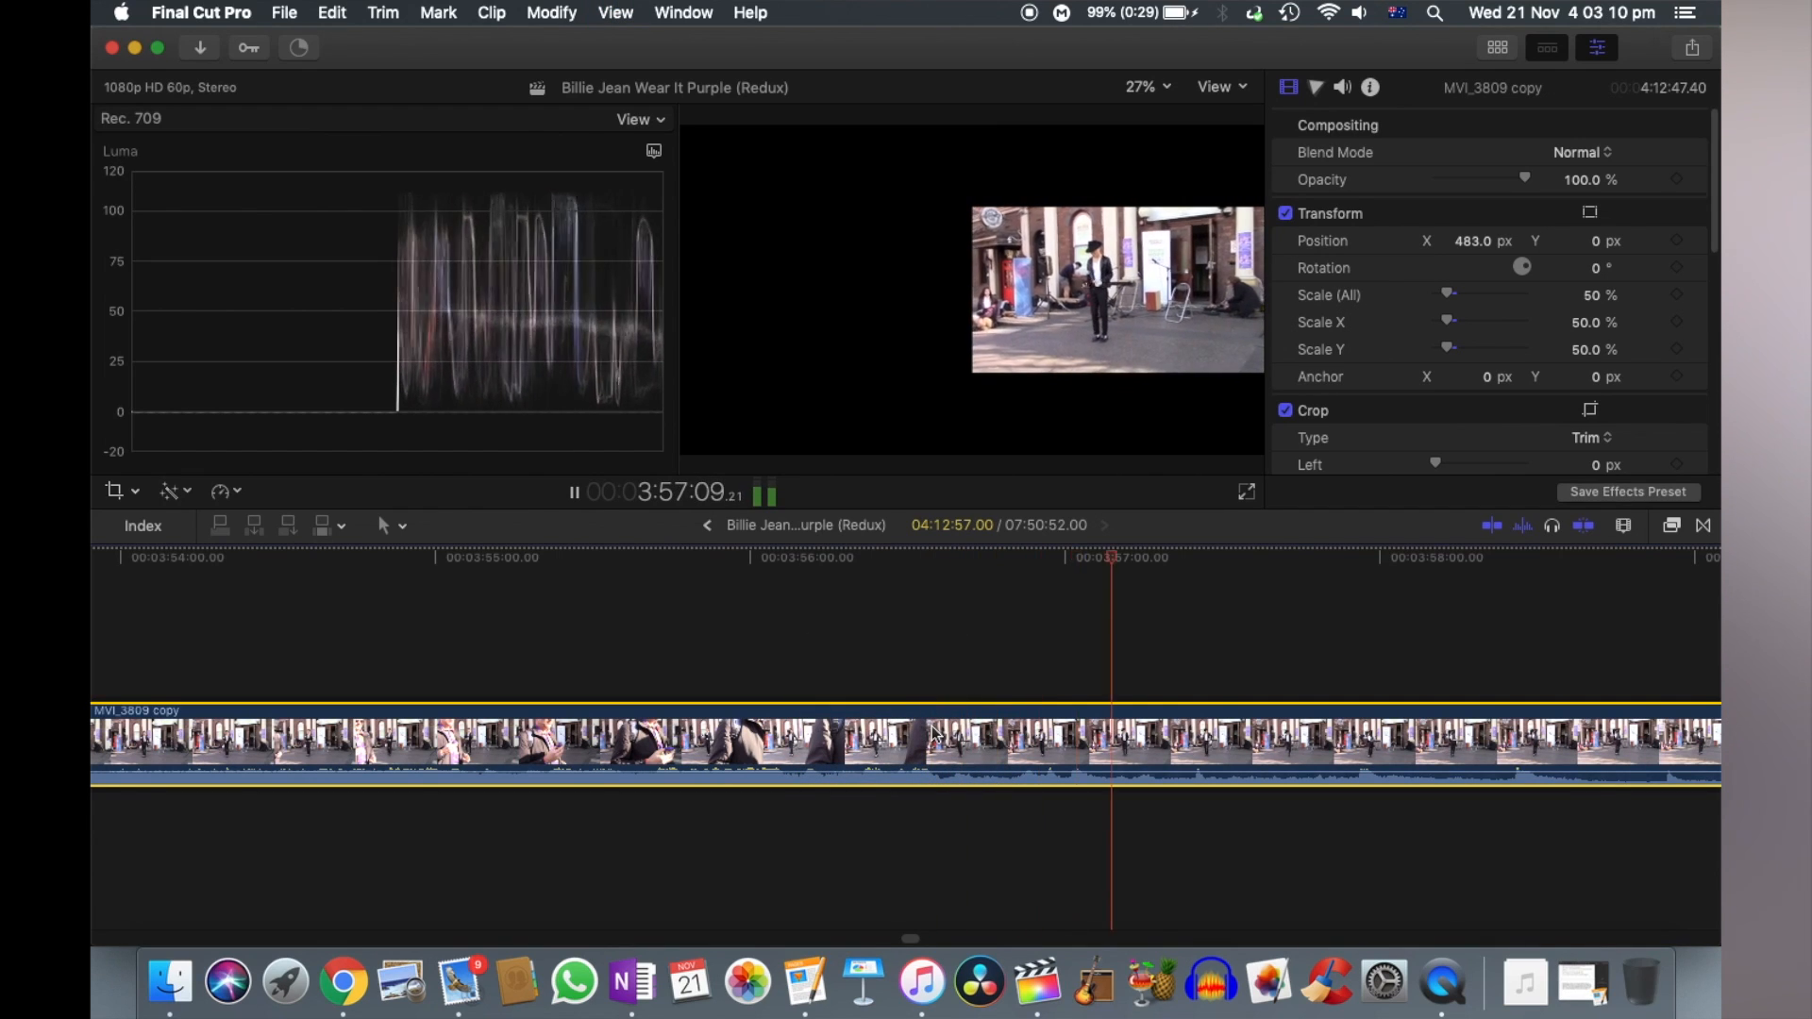
key("space")
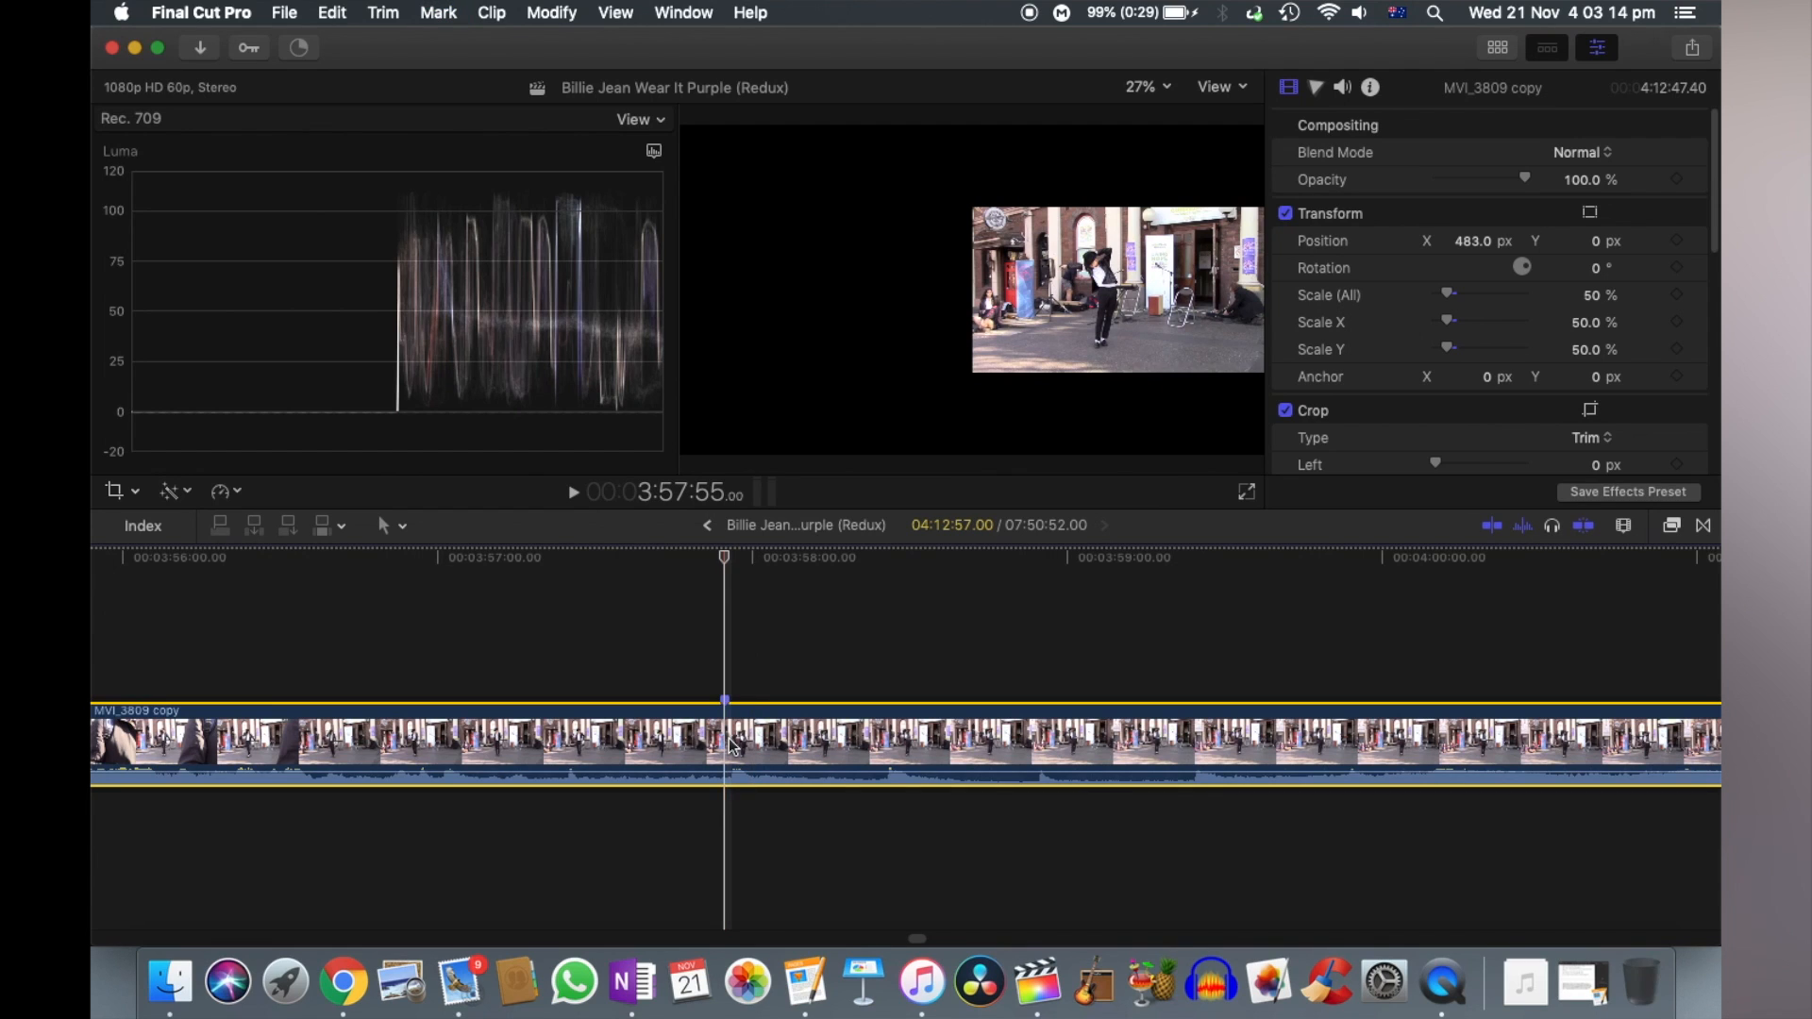
- Play the start of P1360678 and mark the matching sync beat at 5:35
key("super+minus")
key("super+minus")
key("super+minus")
key("super+minus")
key("super+minus")
scroll(732, 745, "left", 10)
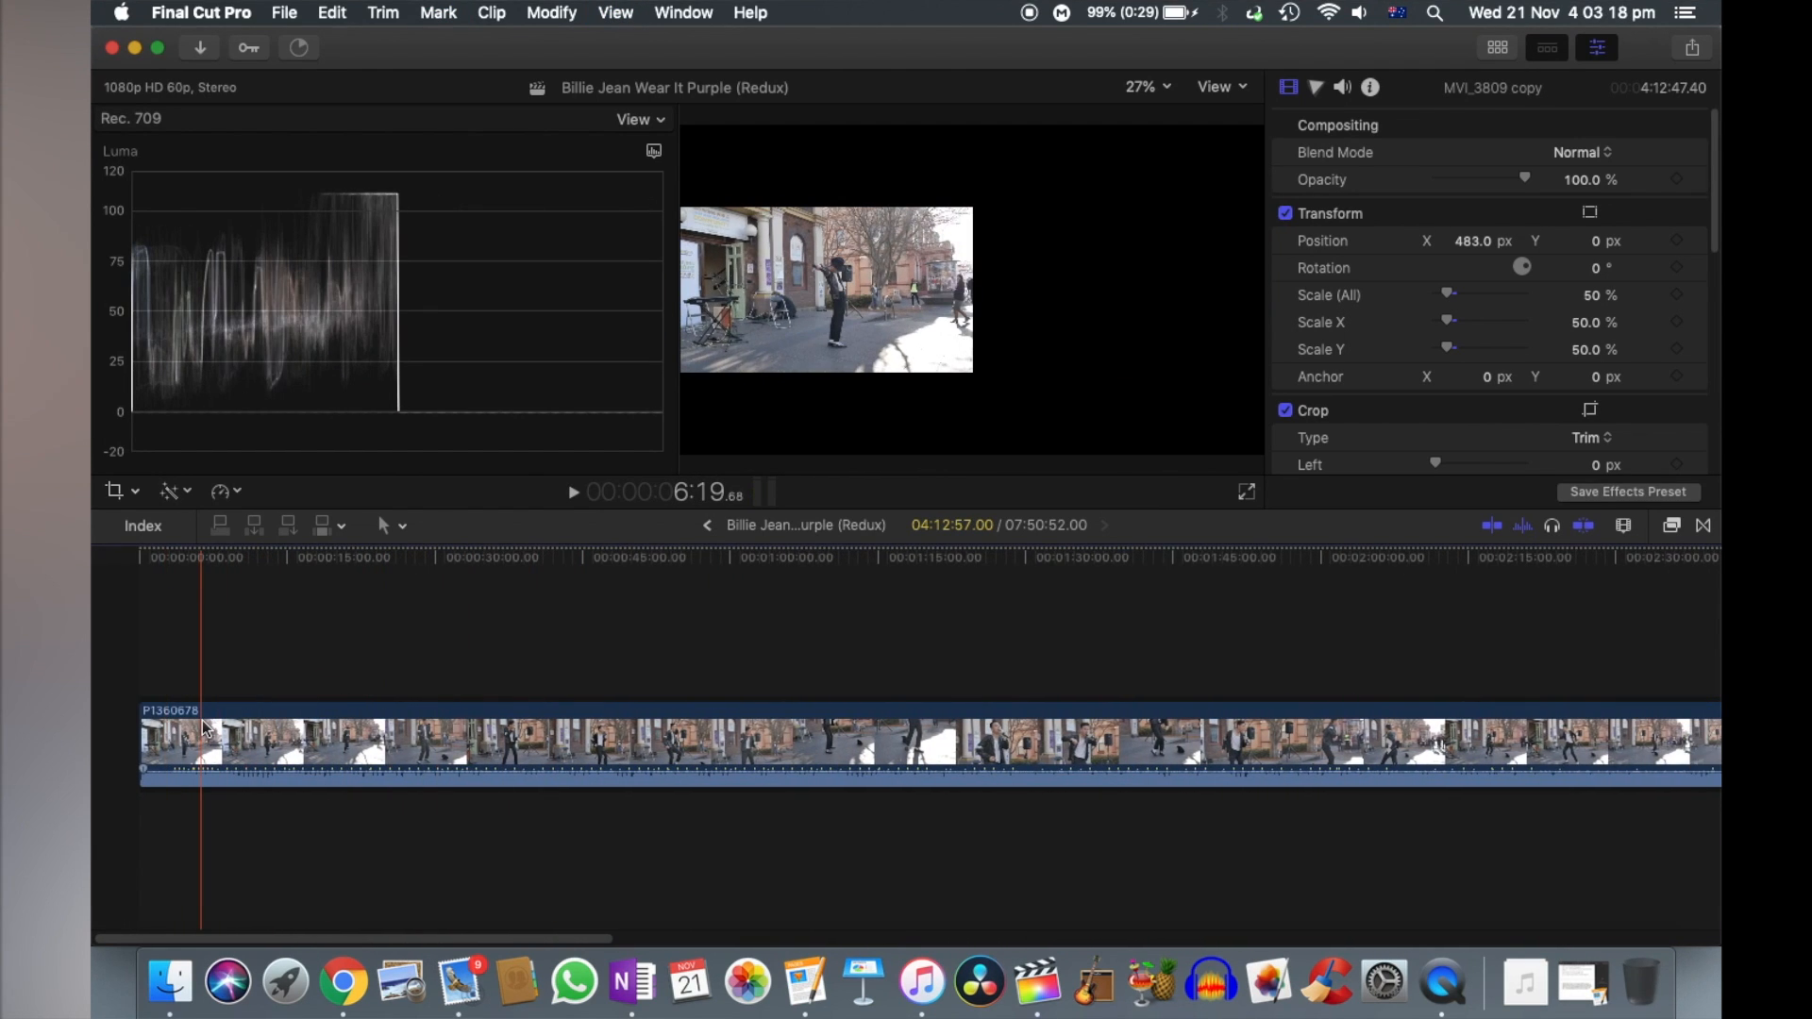
key("super+equal")
key("super+equal")
key("space")
key("super+equal")
key("super+equal")
key("super+equal")
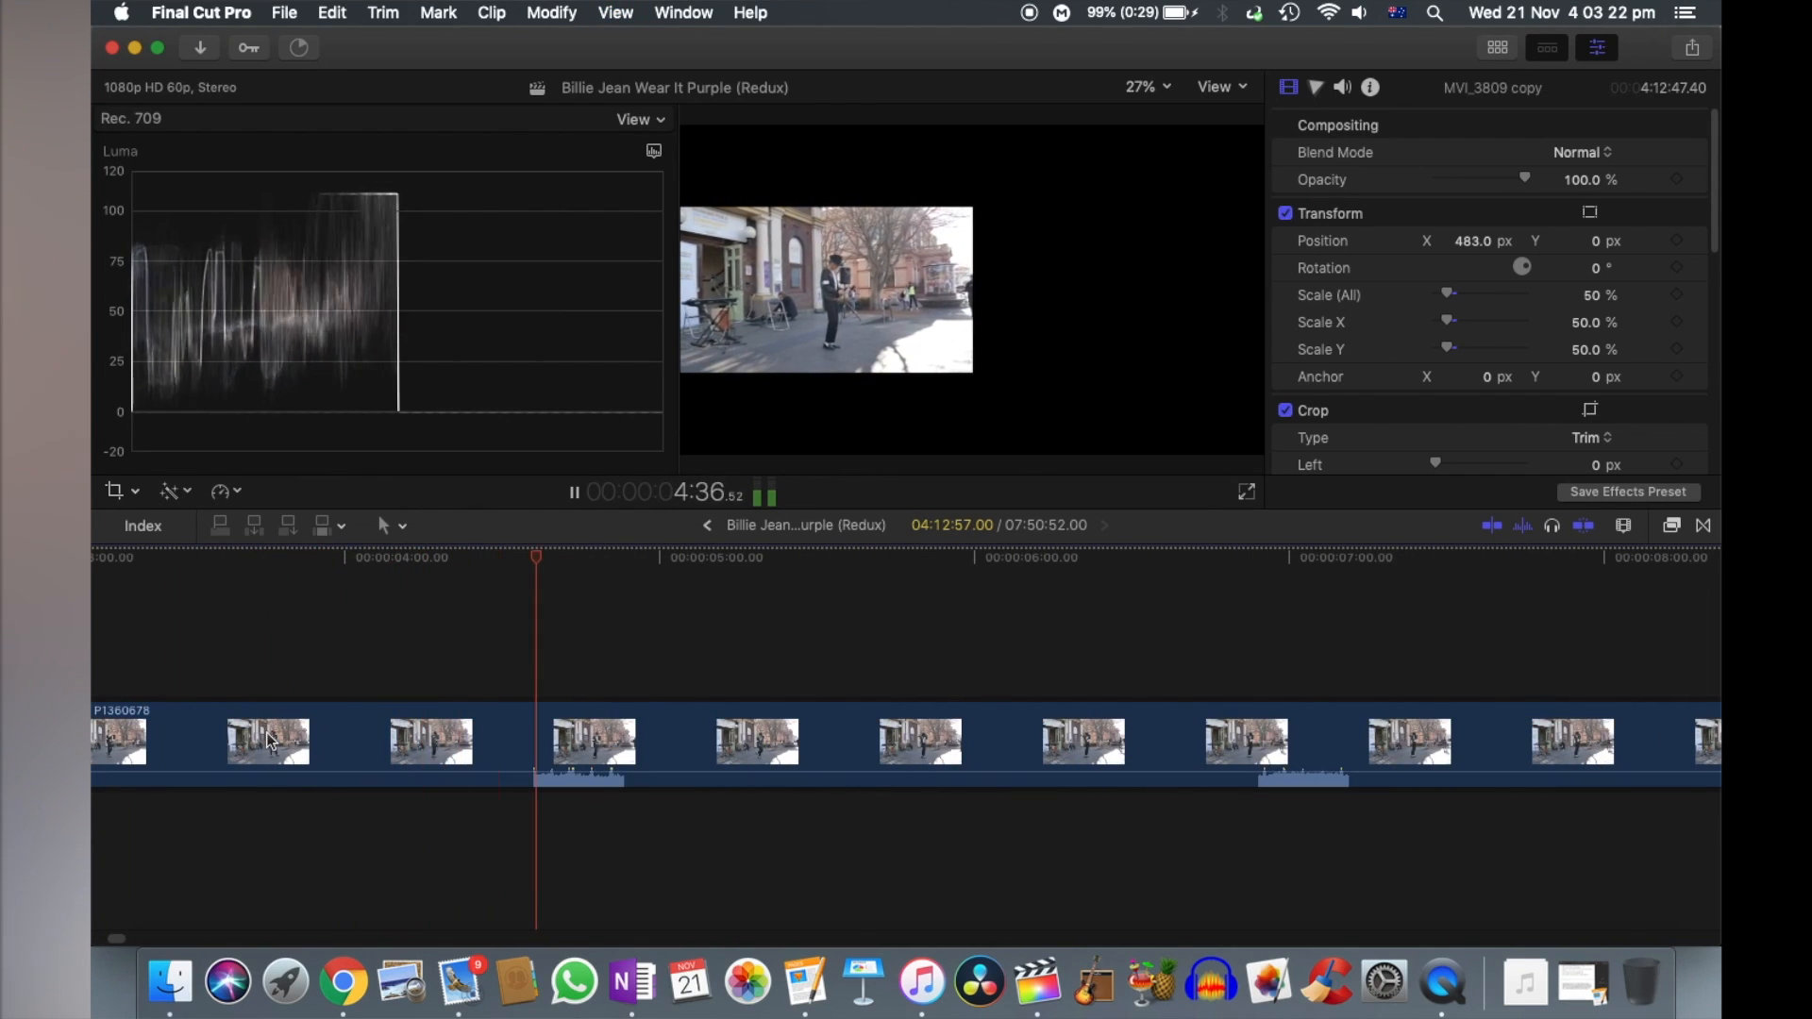
left_click(844, 738)
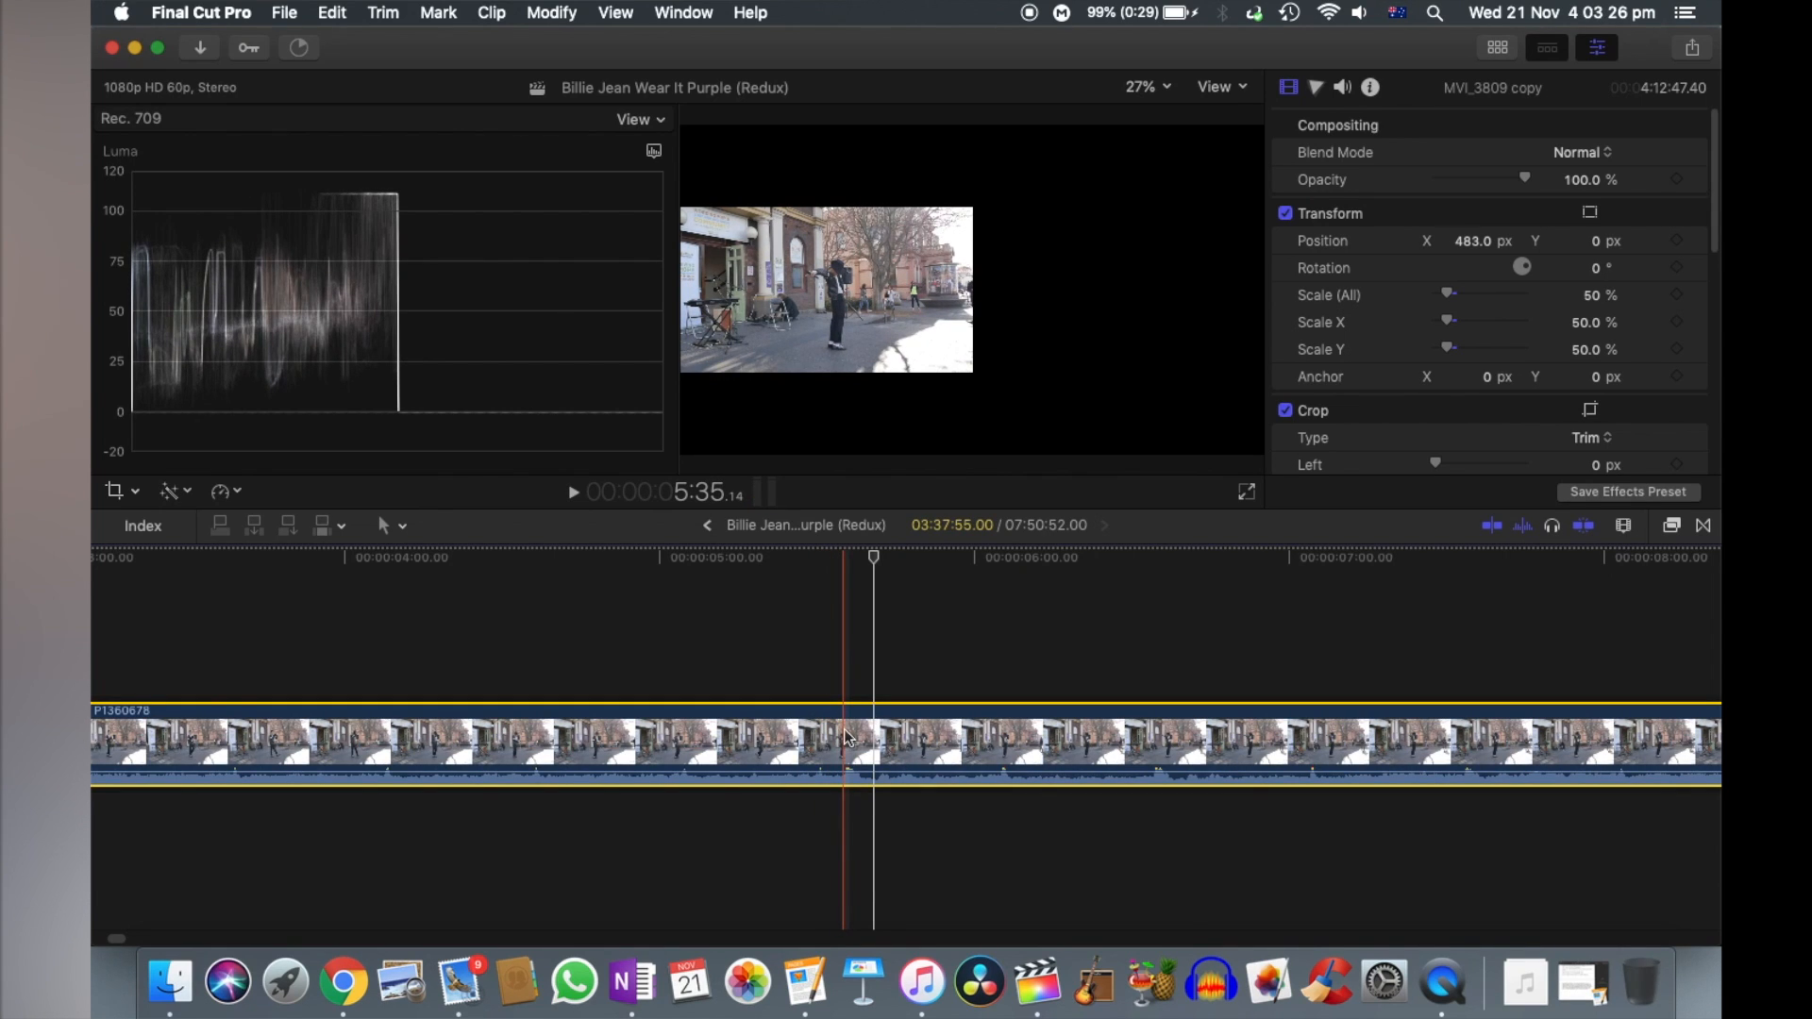
- Lift P1360678 out of the primary storyline and connect it above MVI_3809 copy
key("super+minus")
key("super+minus")
key("super+minus")
key("super+minus")
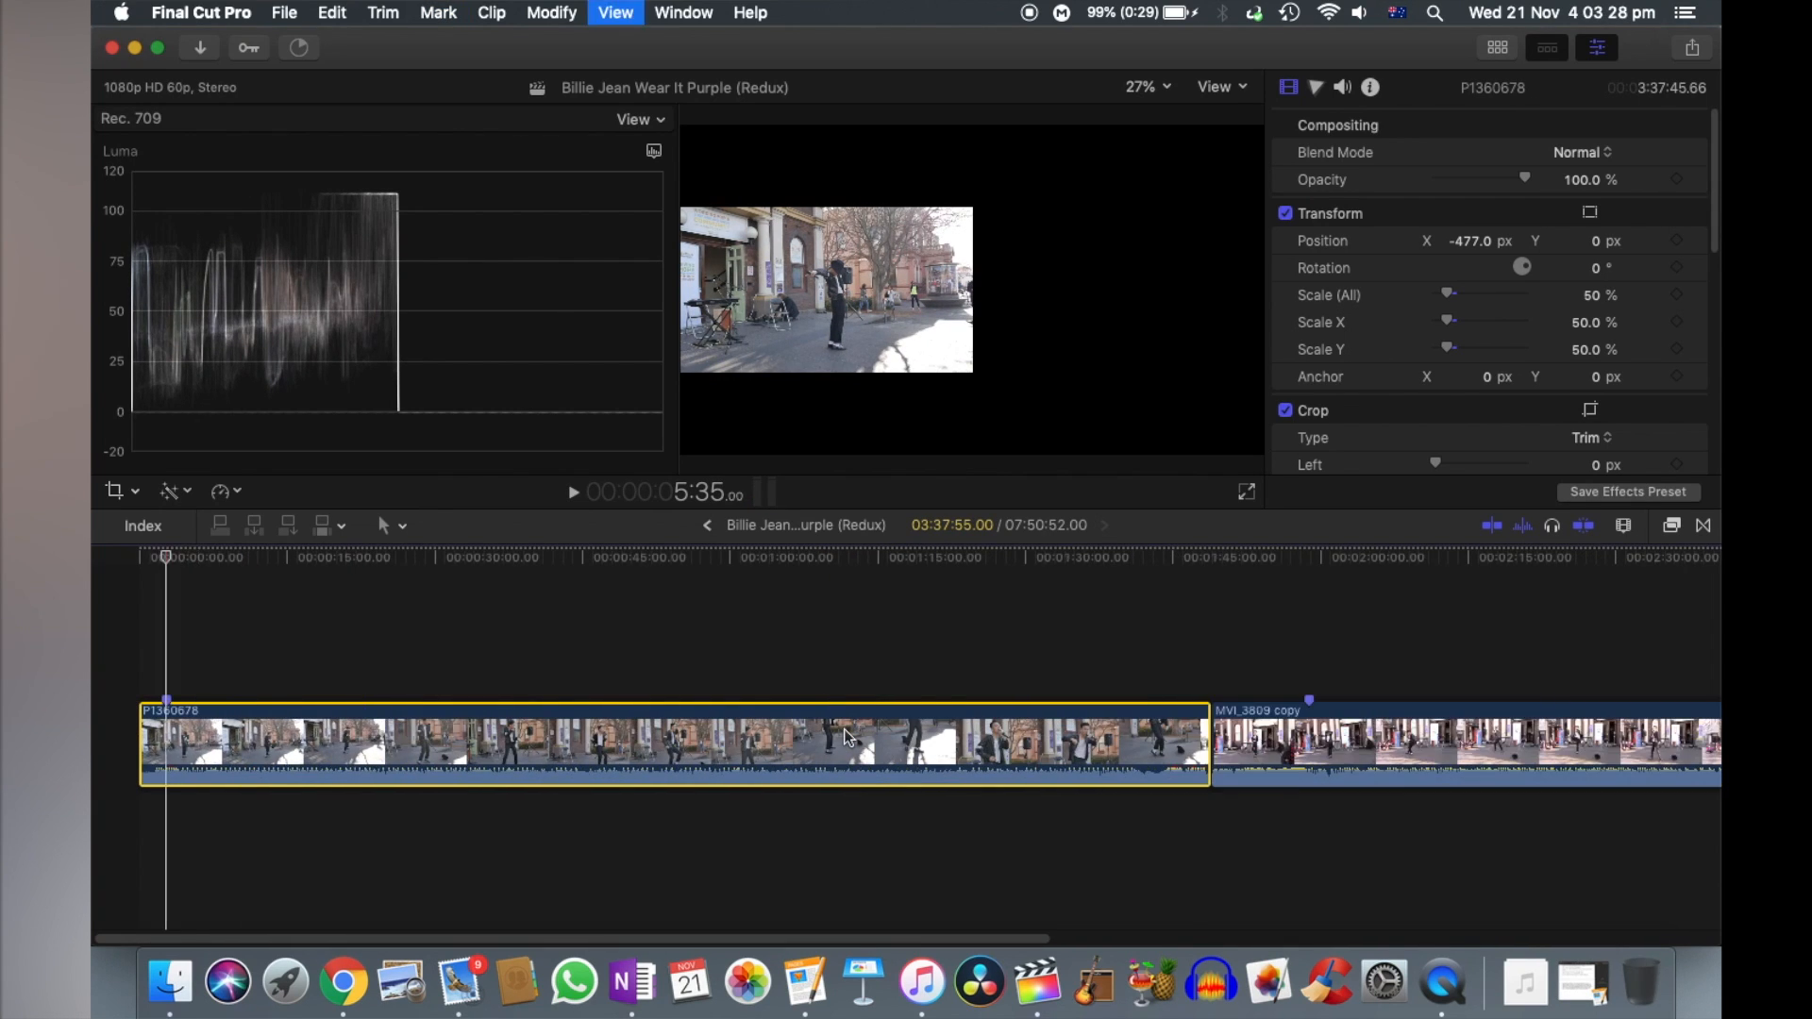
left_click_drag(563, 740, 634, 644)
key("super+7")
- Slide the connected P1360678 clip along the timeline to line up its marker with the one on MVI_3809 copy
key("super+equal")
key("super+equal")
key("super+equal")
key("super+equal")
key("super+equal")
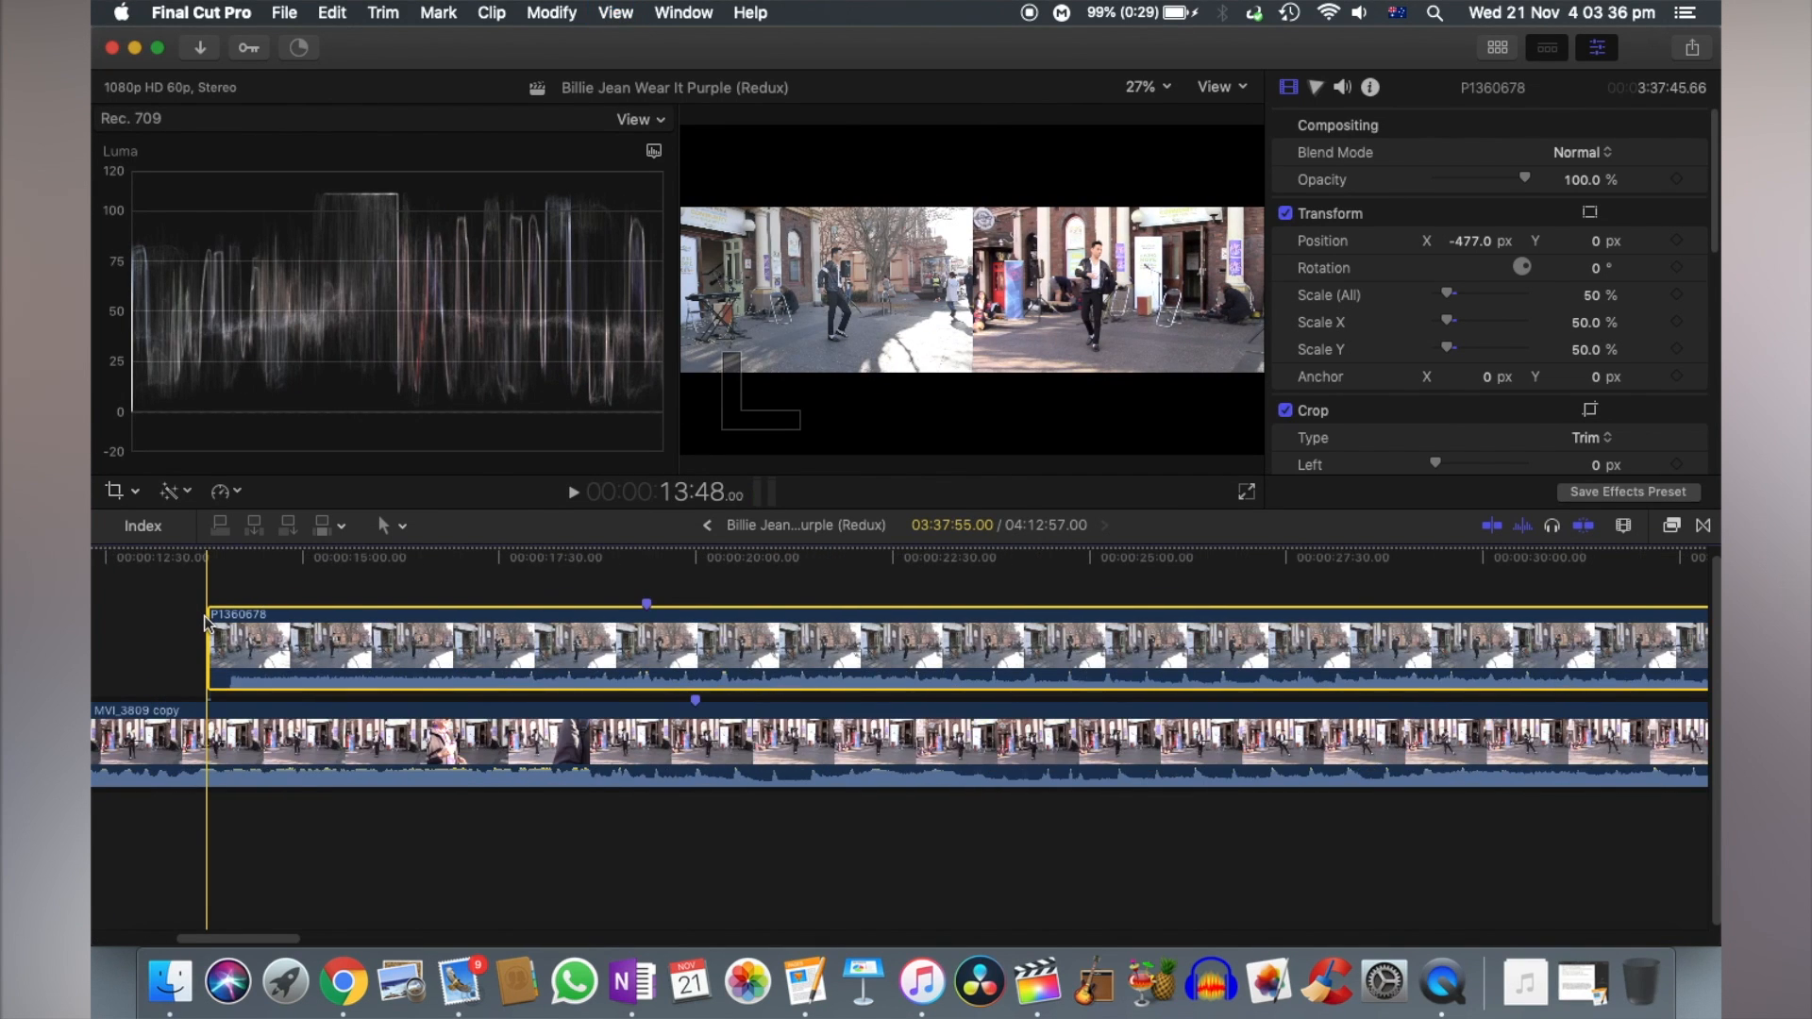
scroll(917, 632, "right", 4)
key("super+equal")
left_click_drag(767, 634, 956, 638)
key("super+equal")
left_click_drag(720, 635, 748, 638)
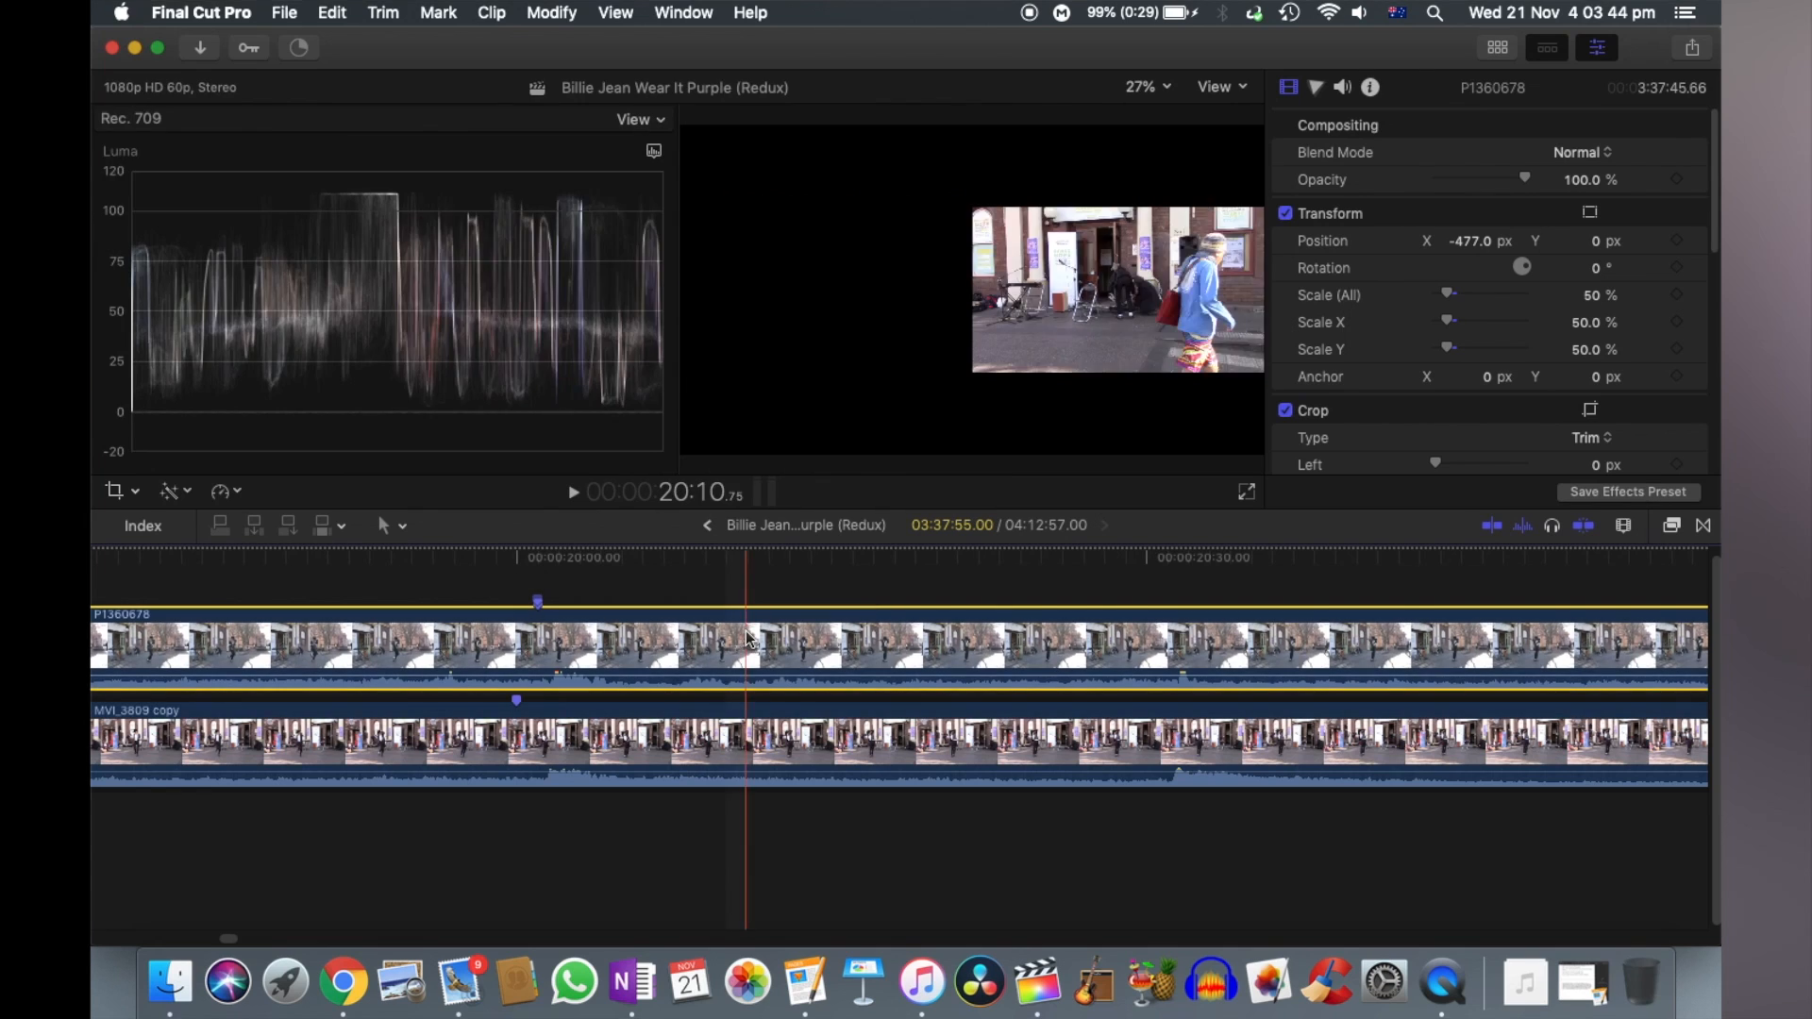
- Review the two clips side by side around their markers and further along the timeline to check the sync
scroll(713, 709, "left", 10)
key("super+minus")
key("super+minus")
key("super+minus")
key("super+minus")
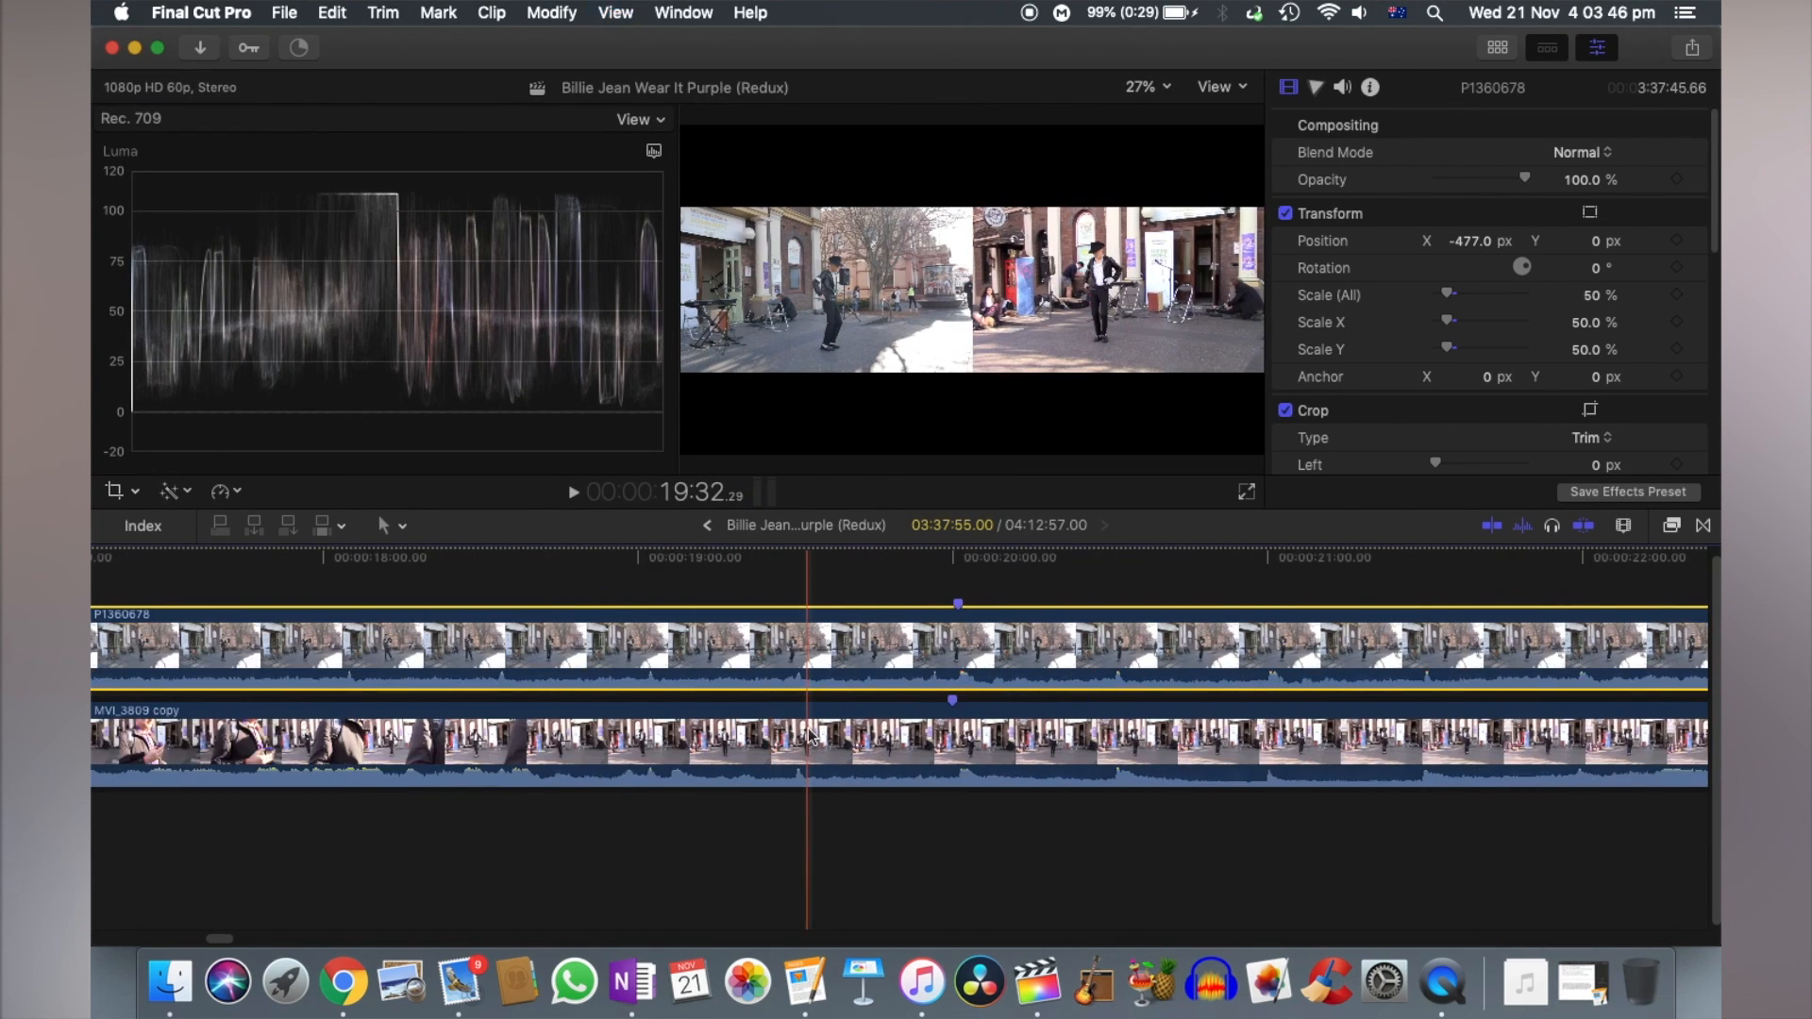
scroll(809, 699, "left", 5)
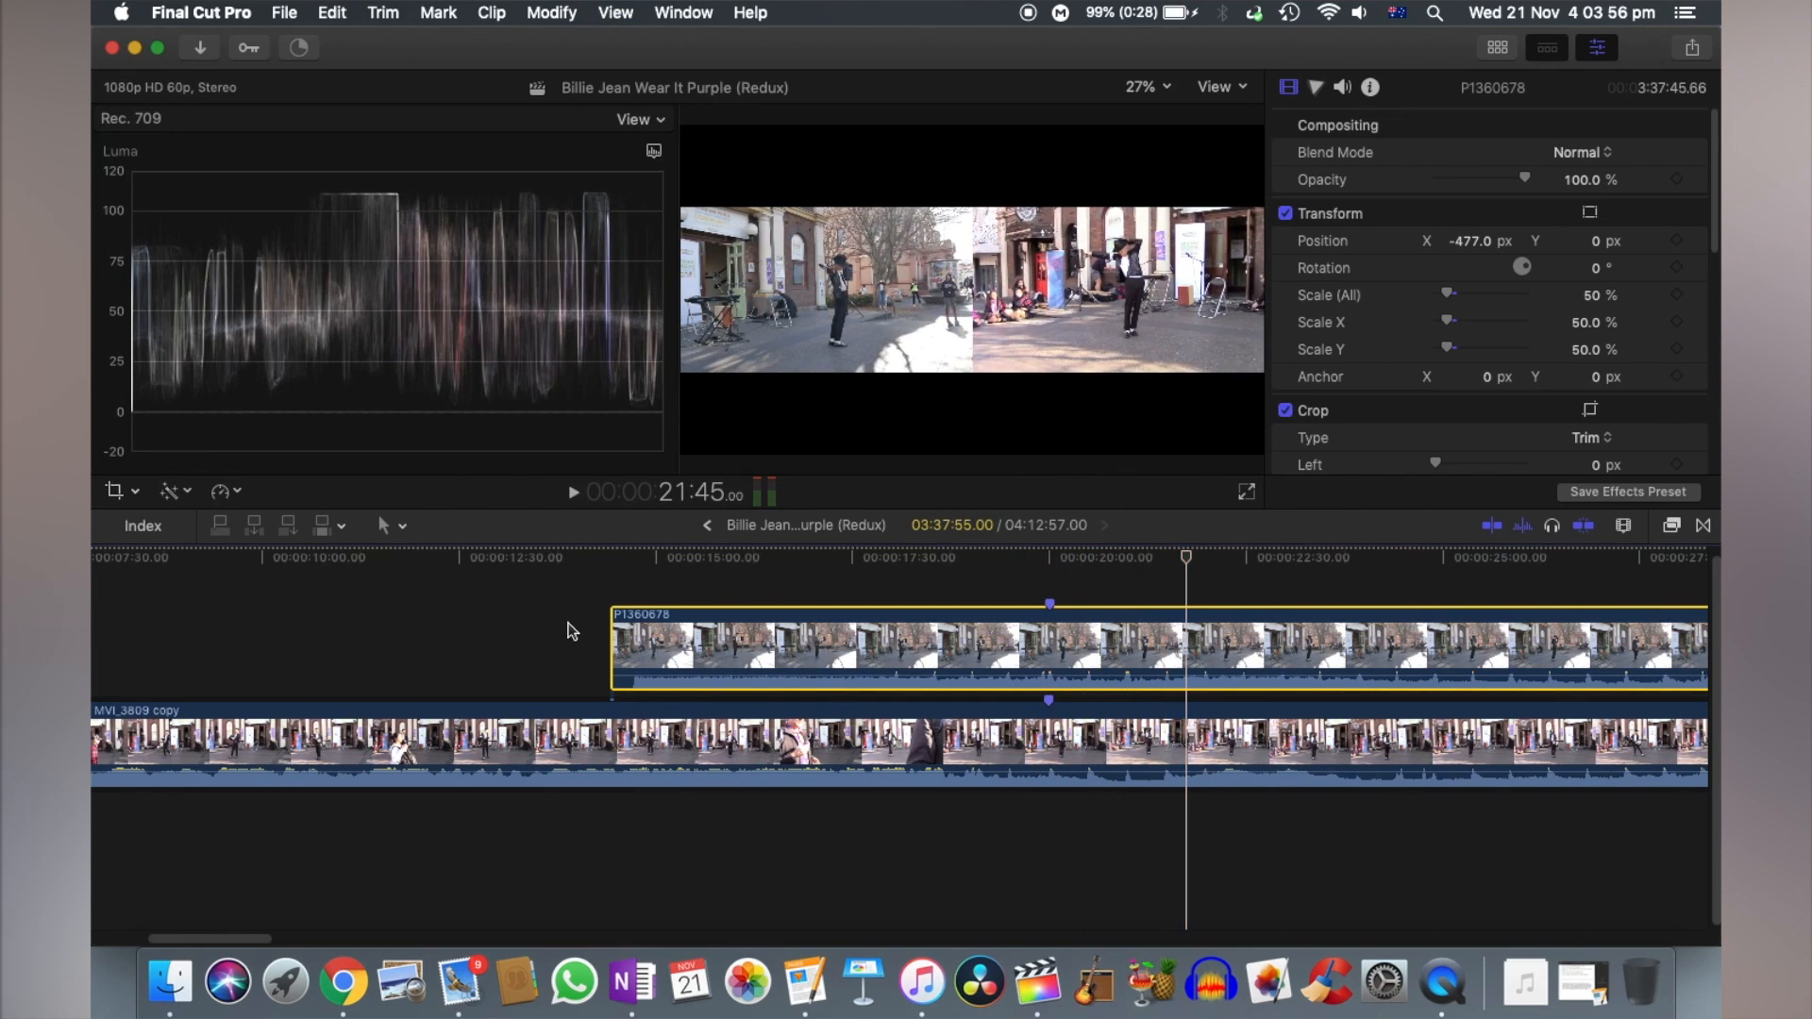
key("super+minus")
key("super+minus")
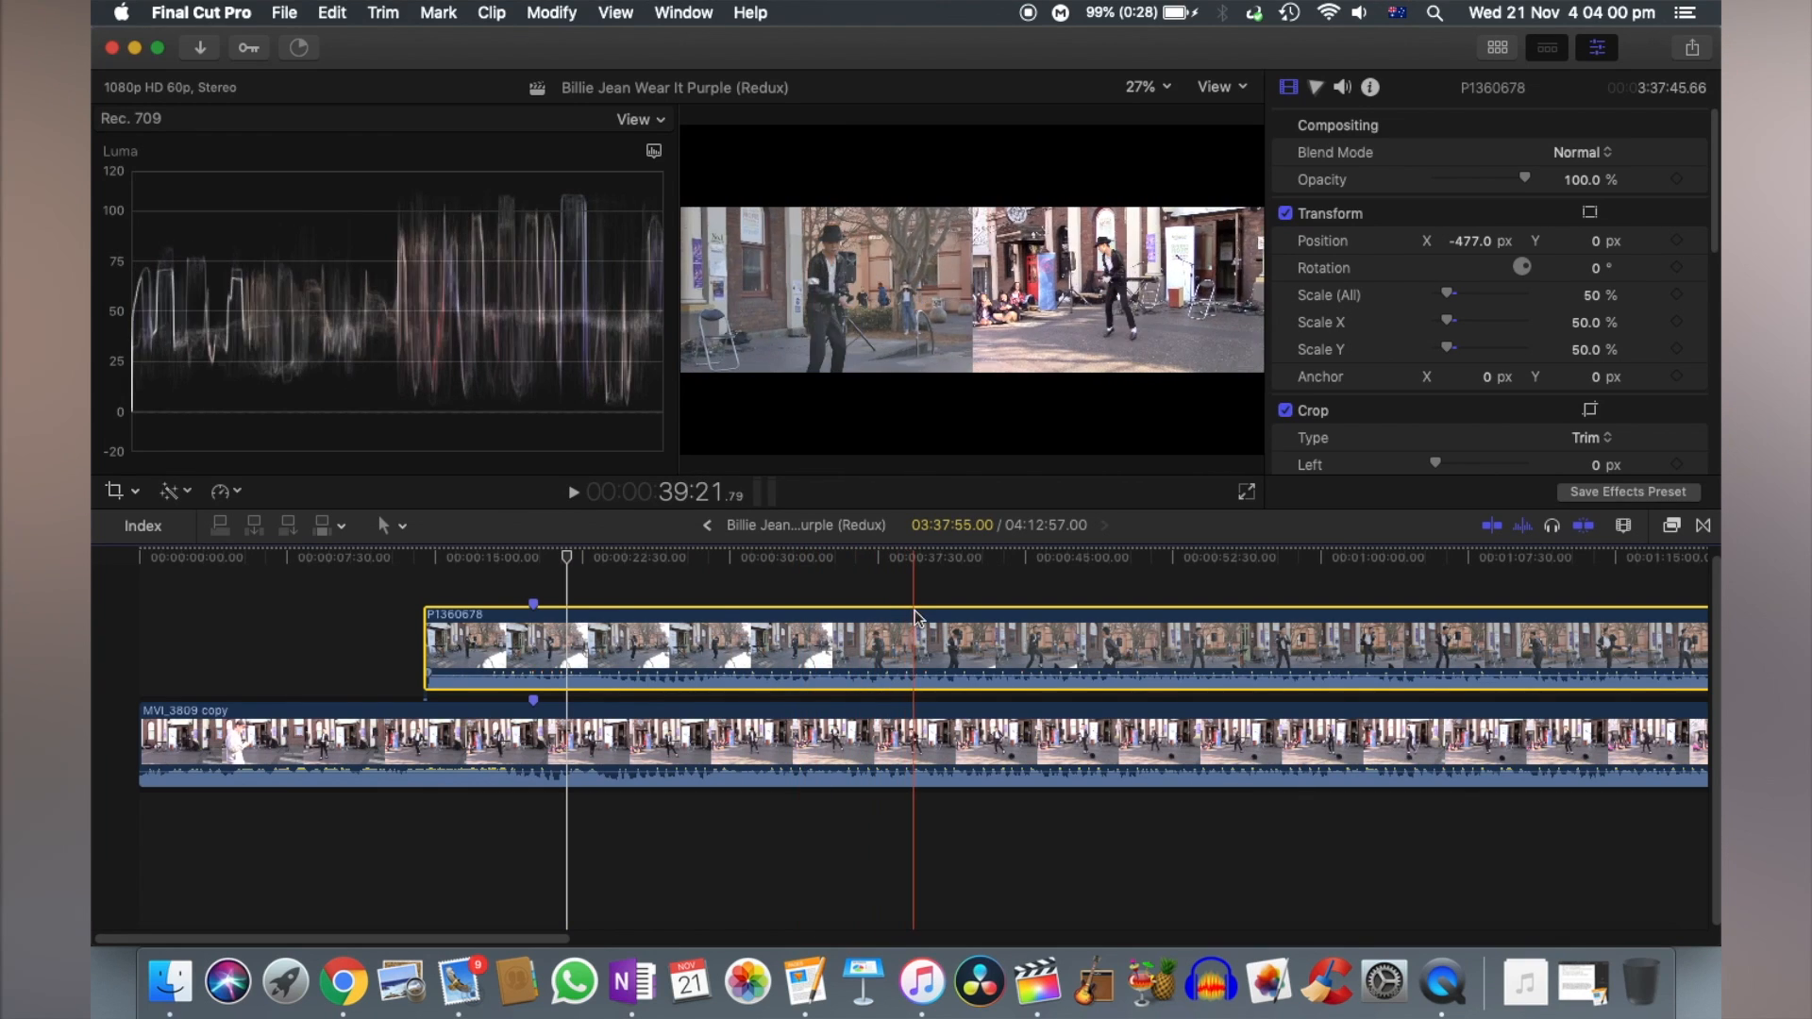
scroll(1010, 590, "right", 5)
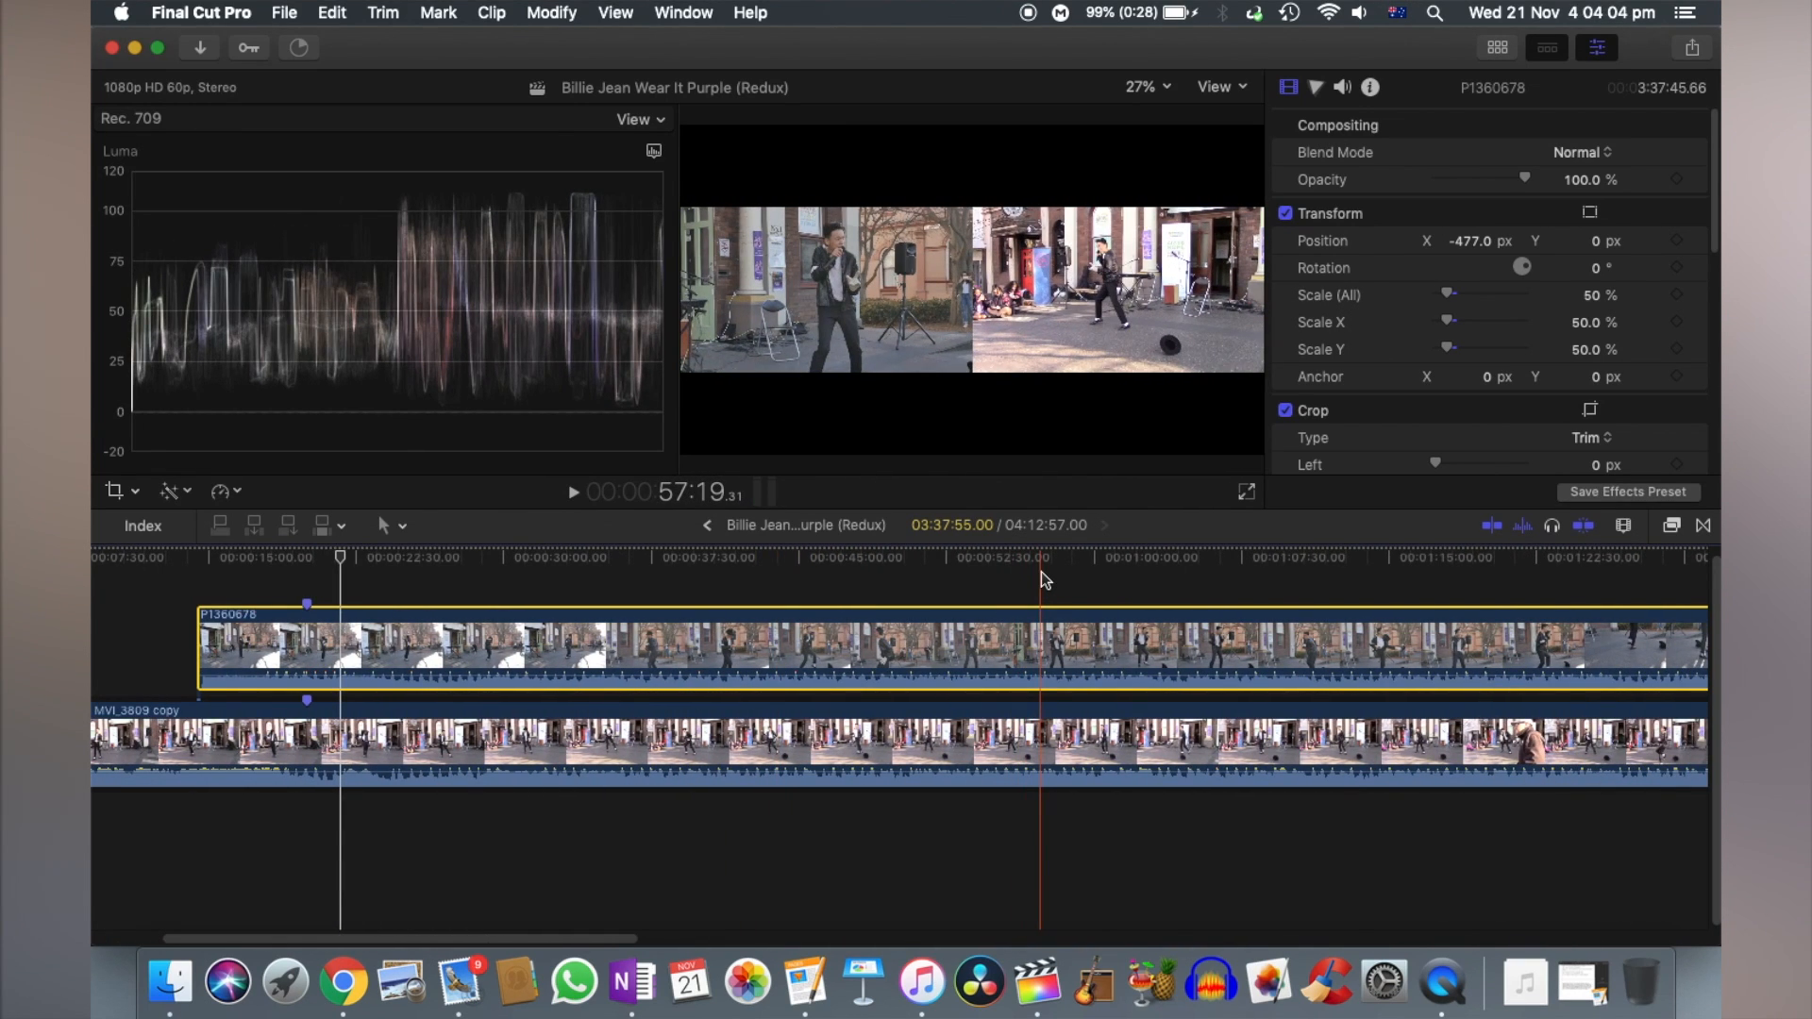
- Detach the audio from both P1360678 and MVI_3809 copy
key("super+a")
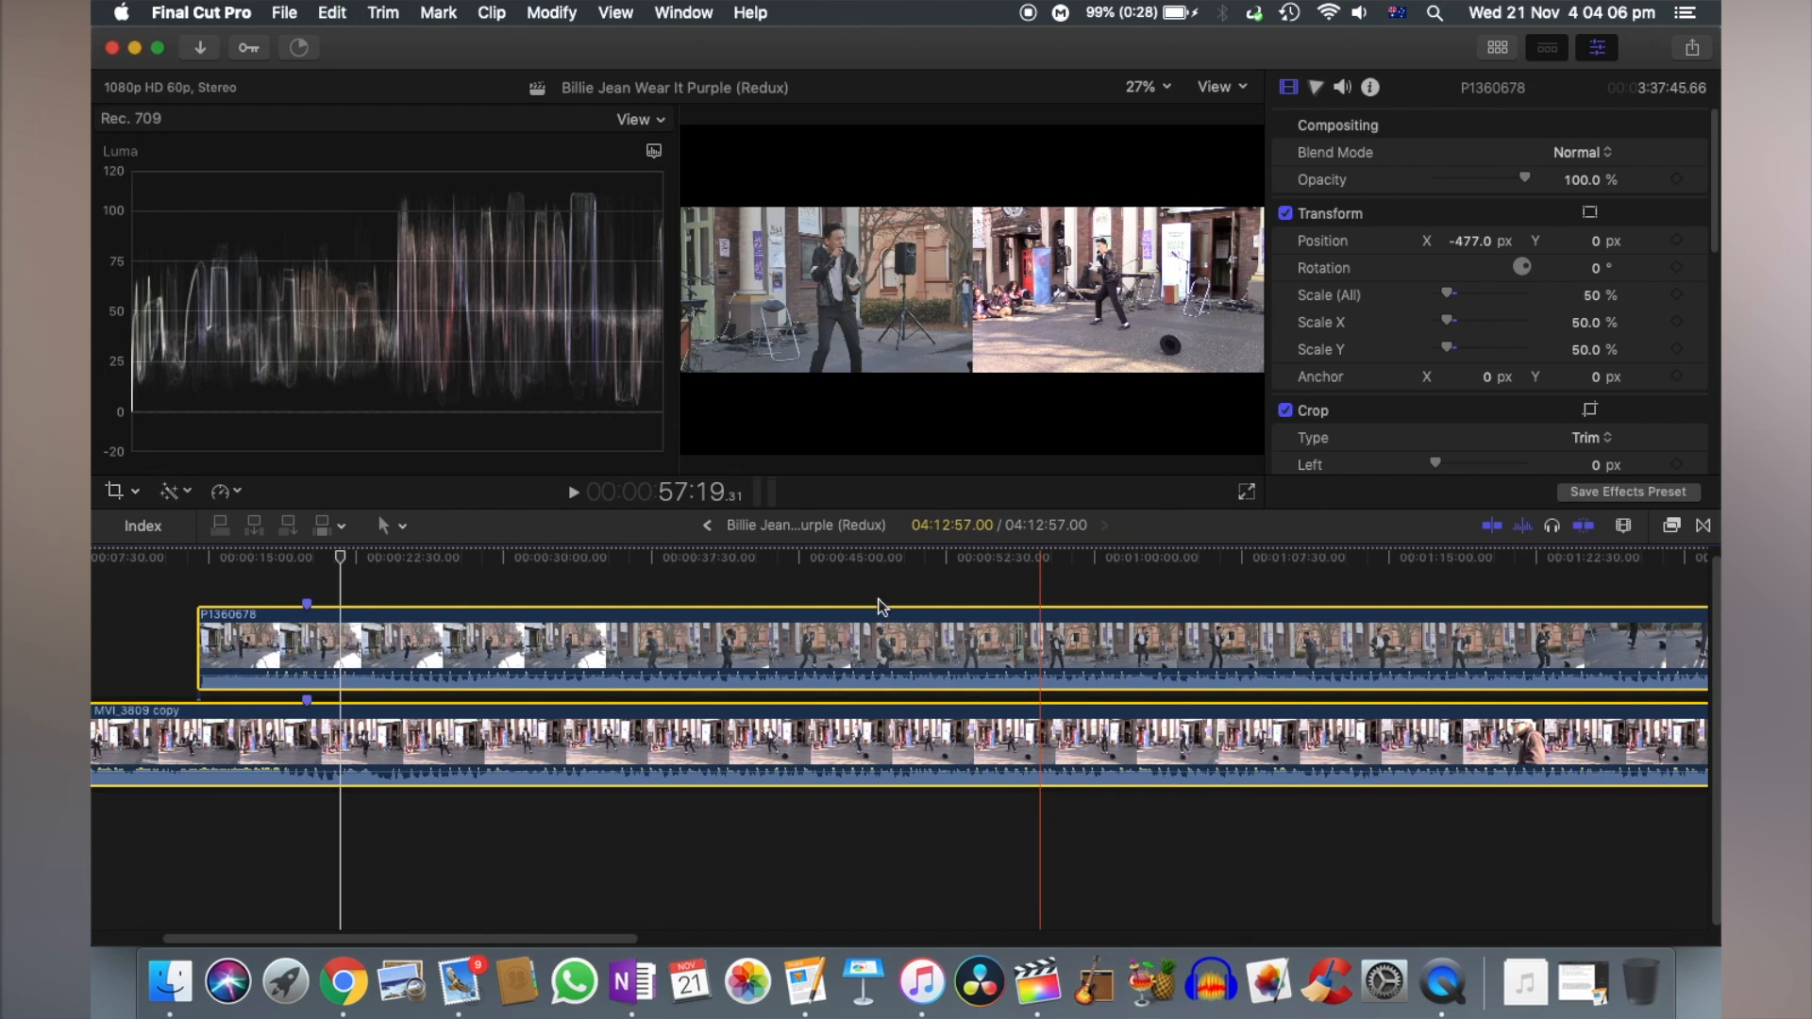
left_click(444, 556)
right_click(536, 649)
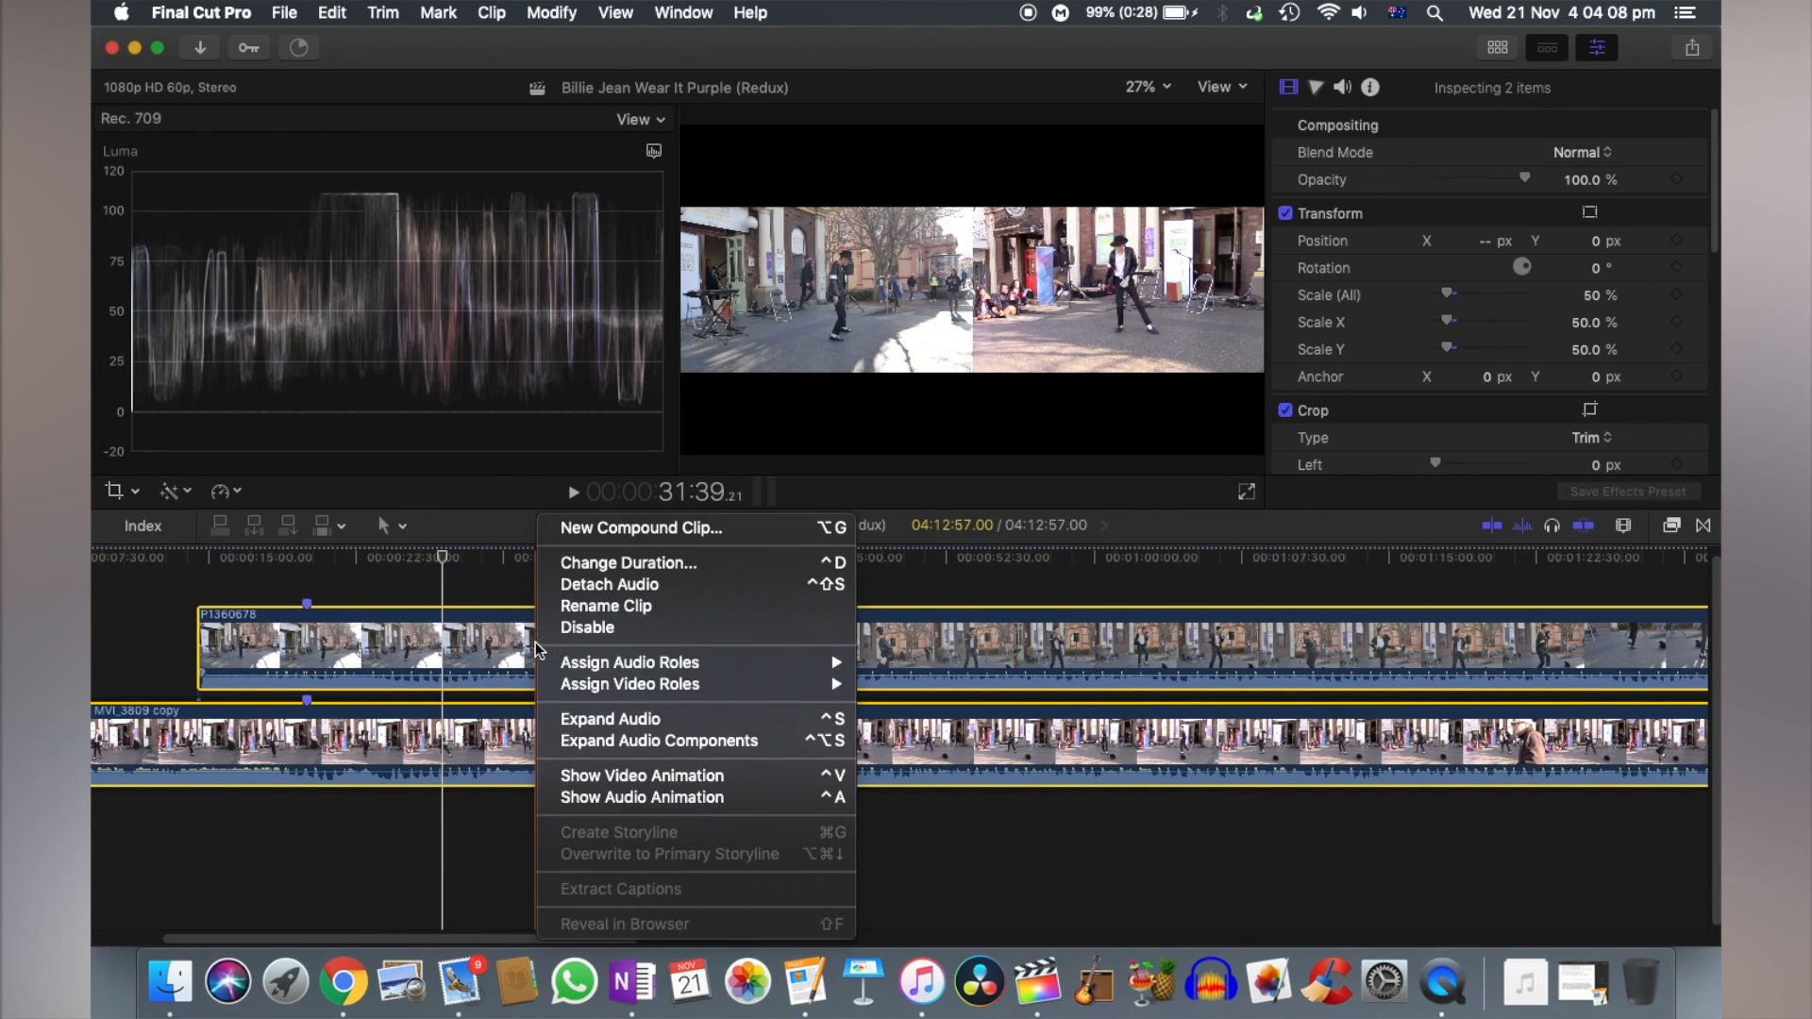
left_click(610, 584)
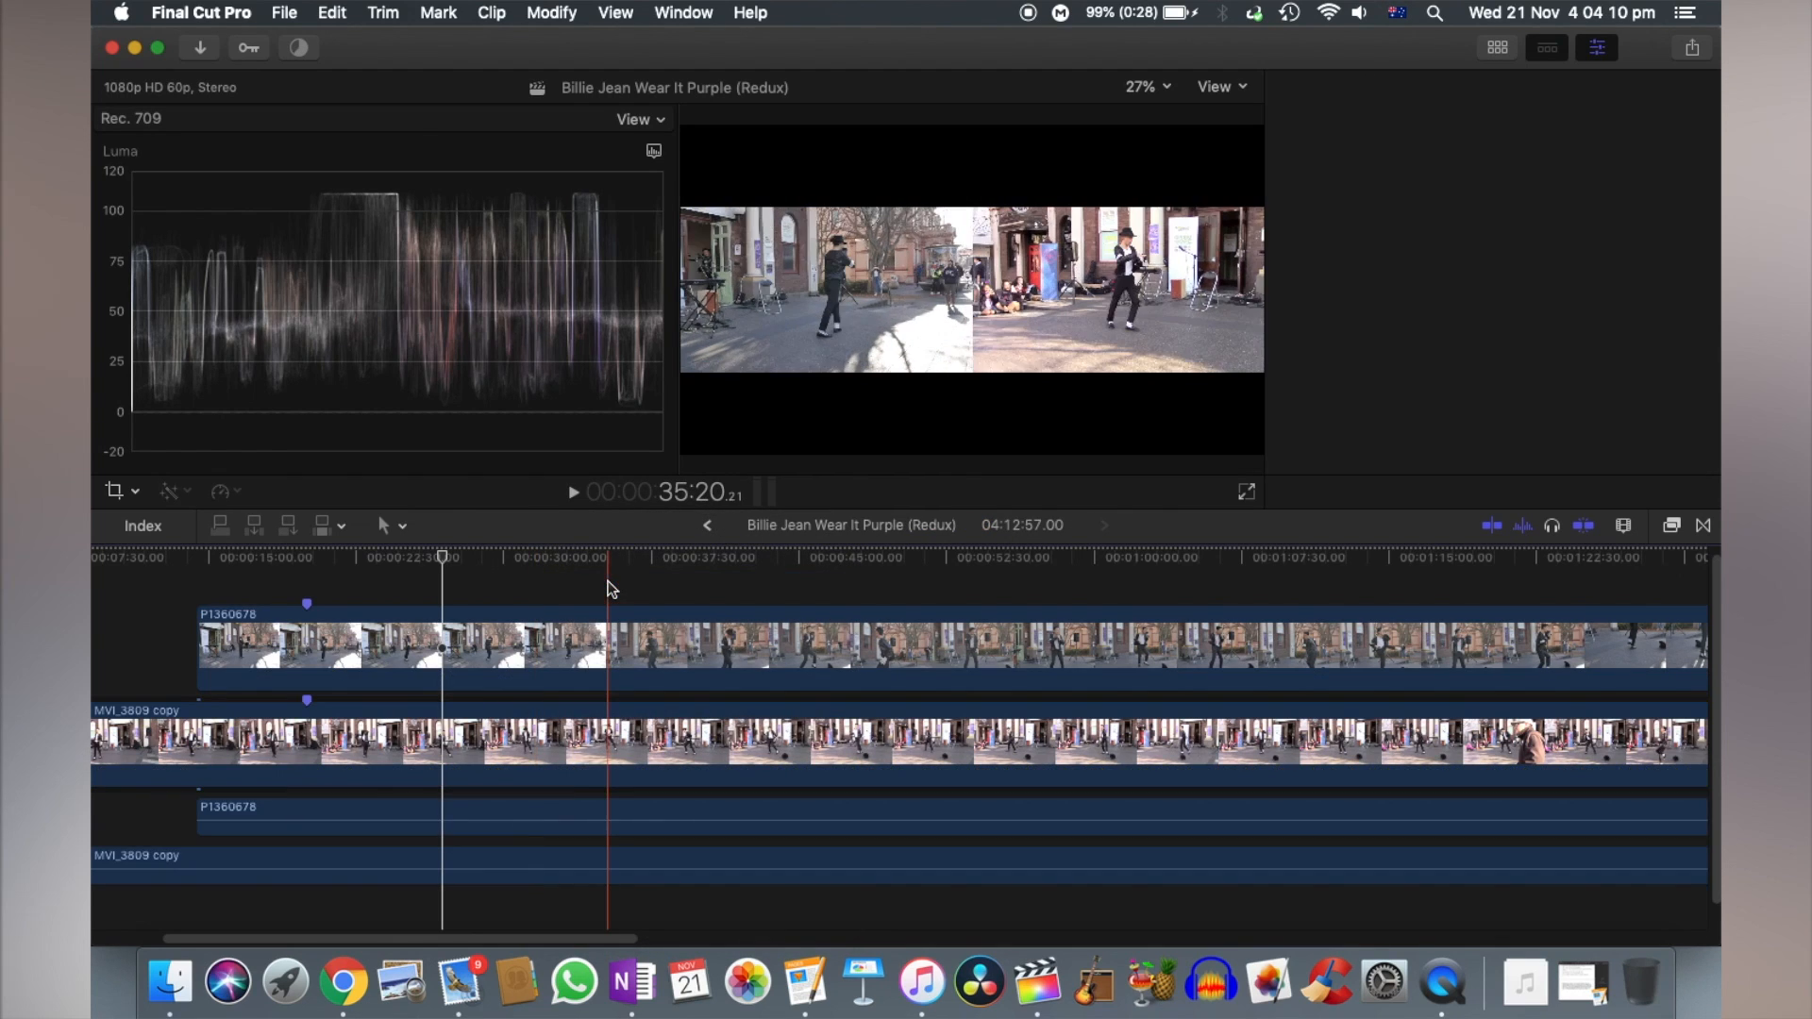
scroll(564, 793, "left", 5)
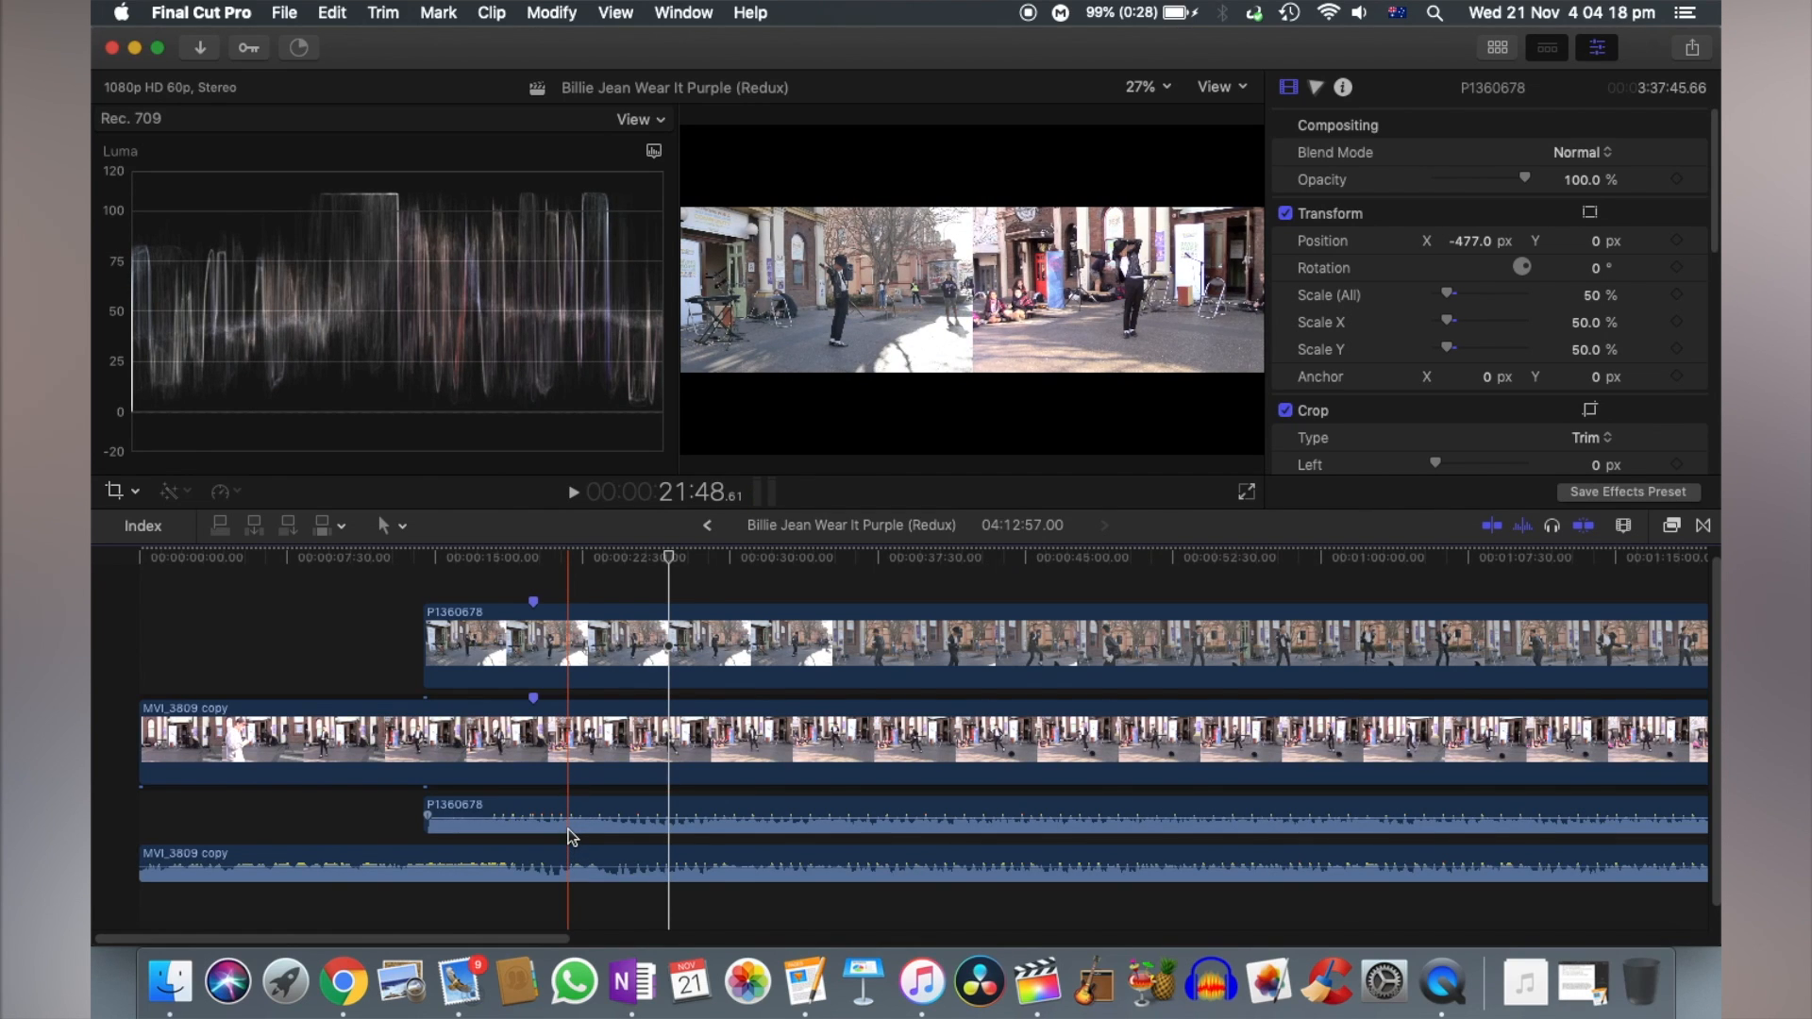
- Switch to iTunes and search the GarageBand playlist for the artist's first name
left_click(914, 1008)
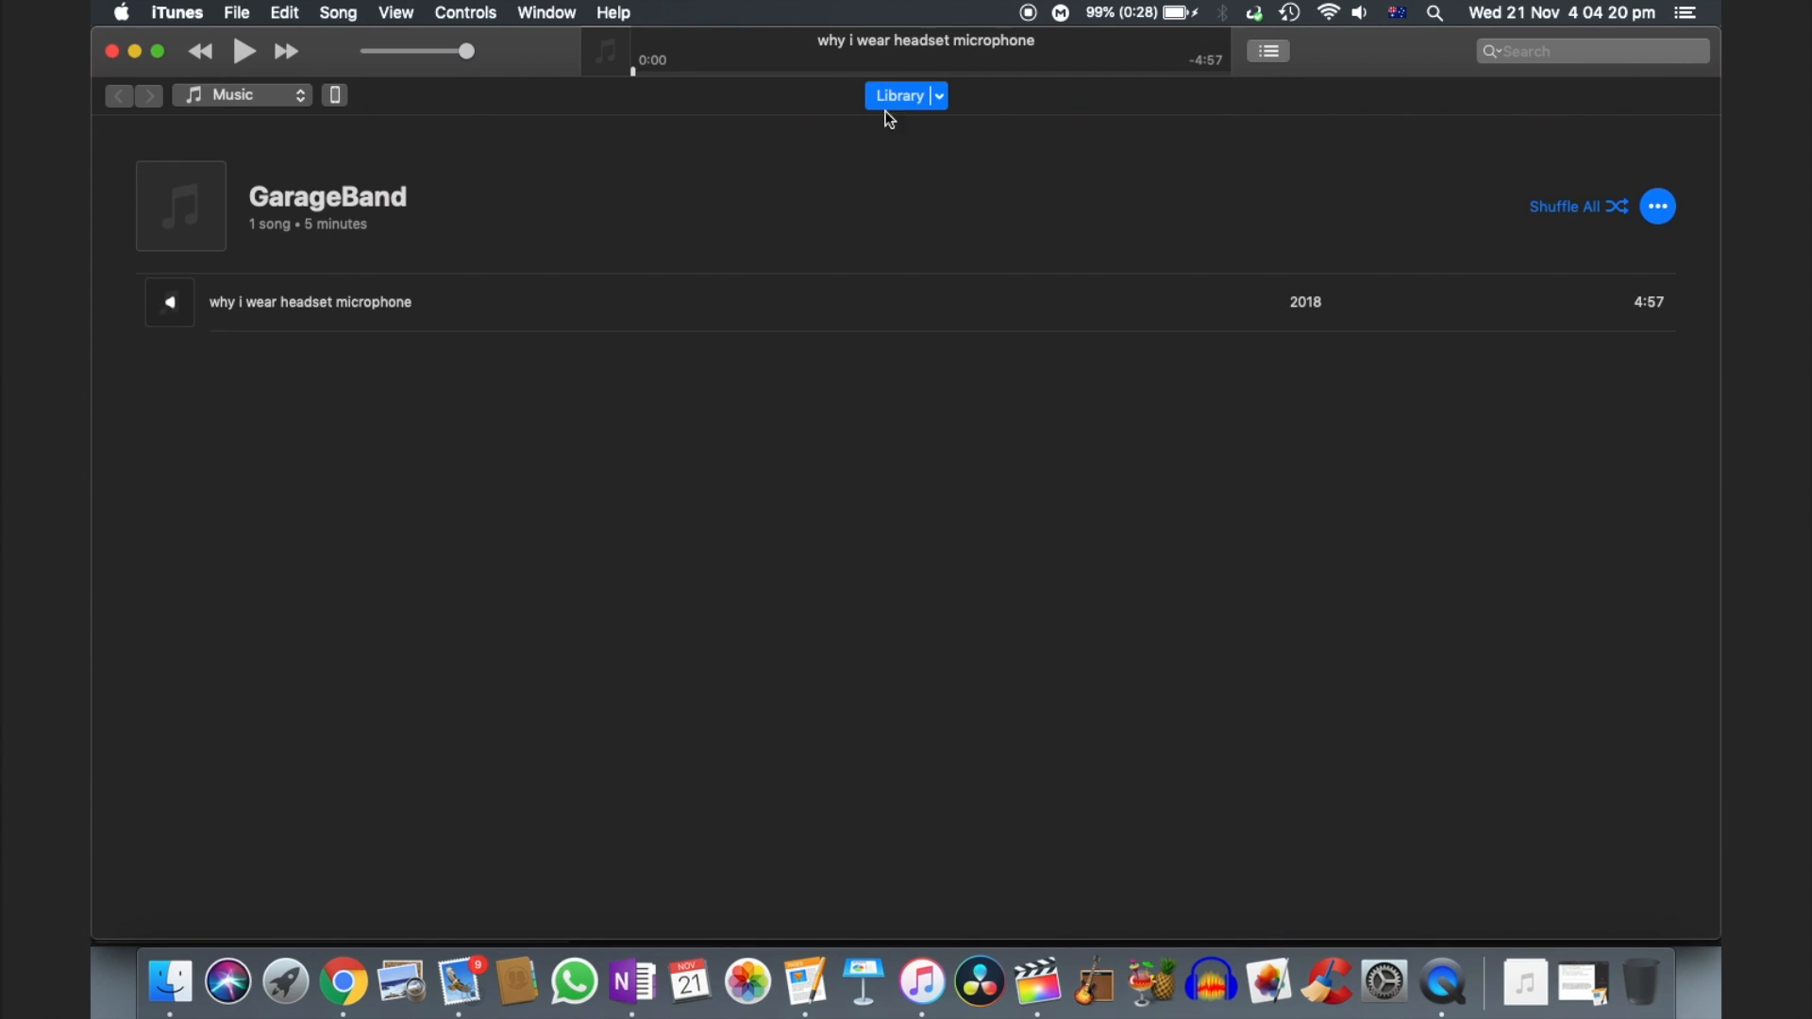
left_click(196, 87)
left_click(197, 92)
left_click(293, 102)
left_click(196, 87)
left_click(1529, 51)
type("hadyen")
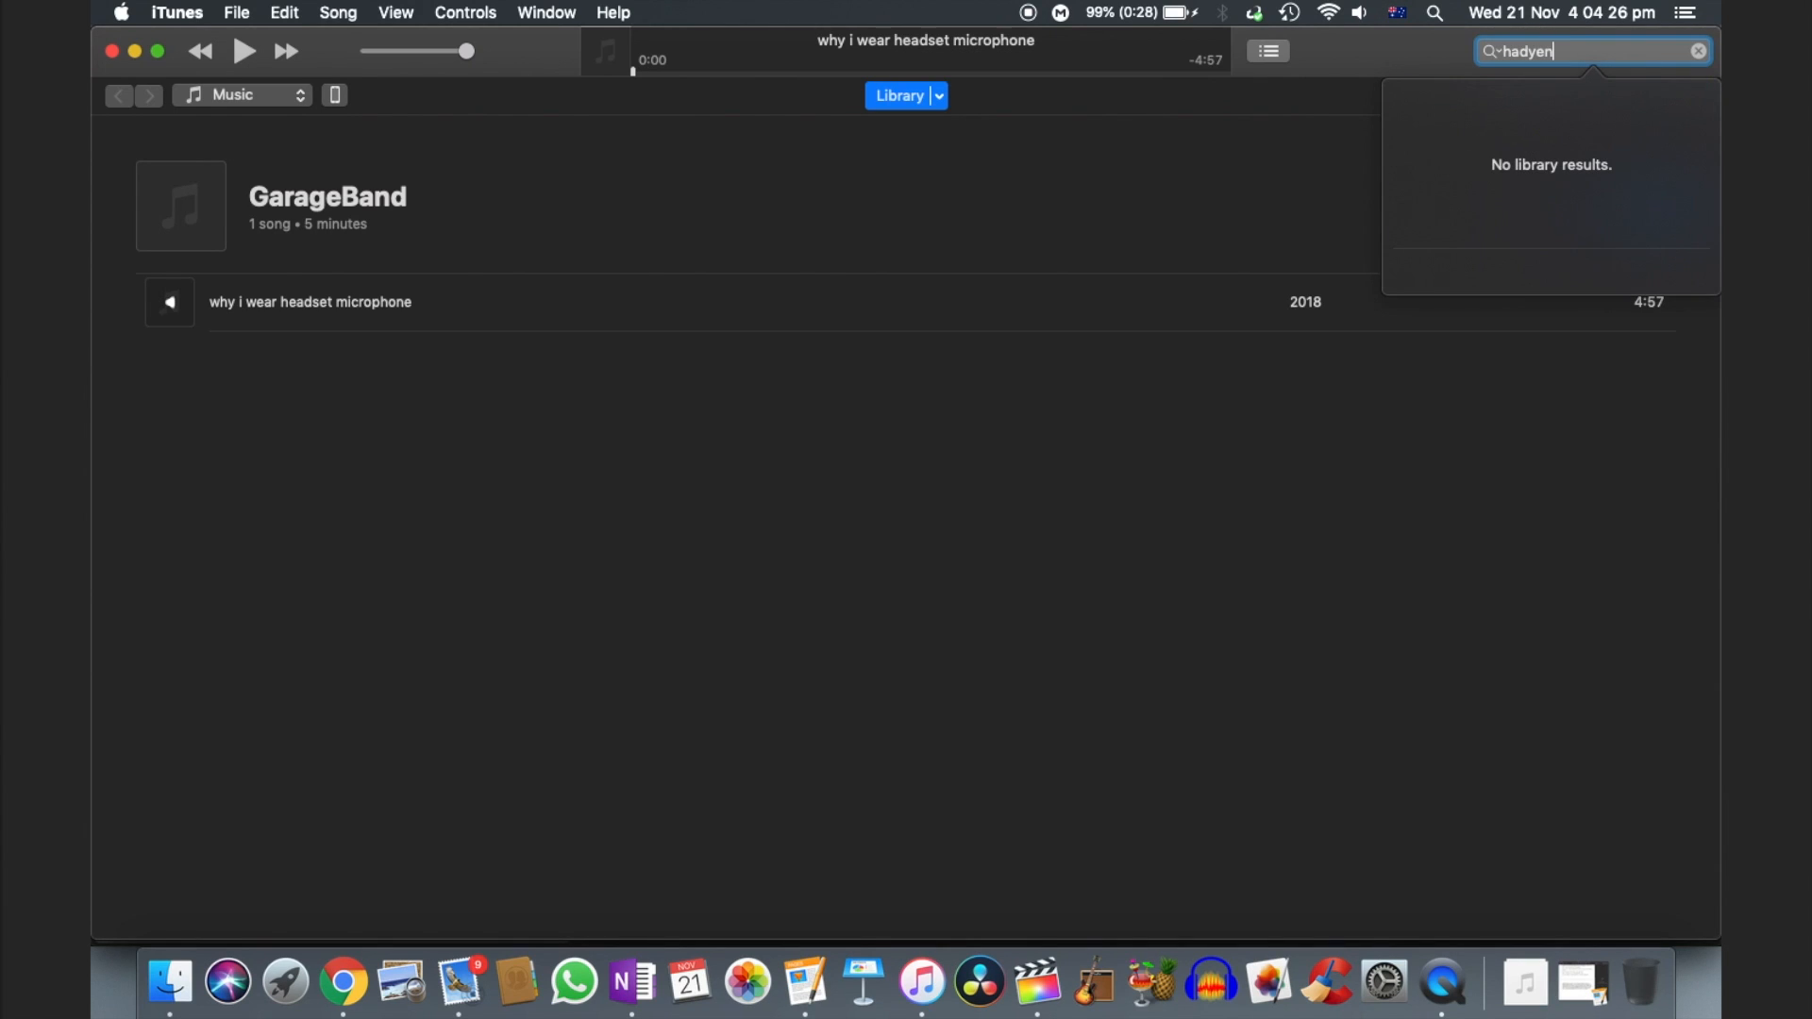
key("BackSpace")
key("BackSpace")
type("yden")
key("Return")
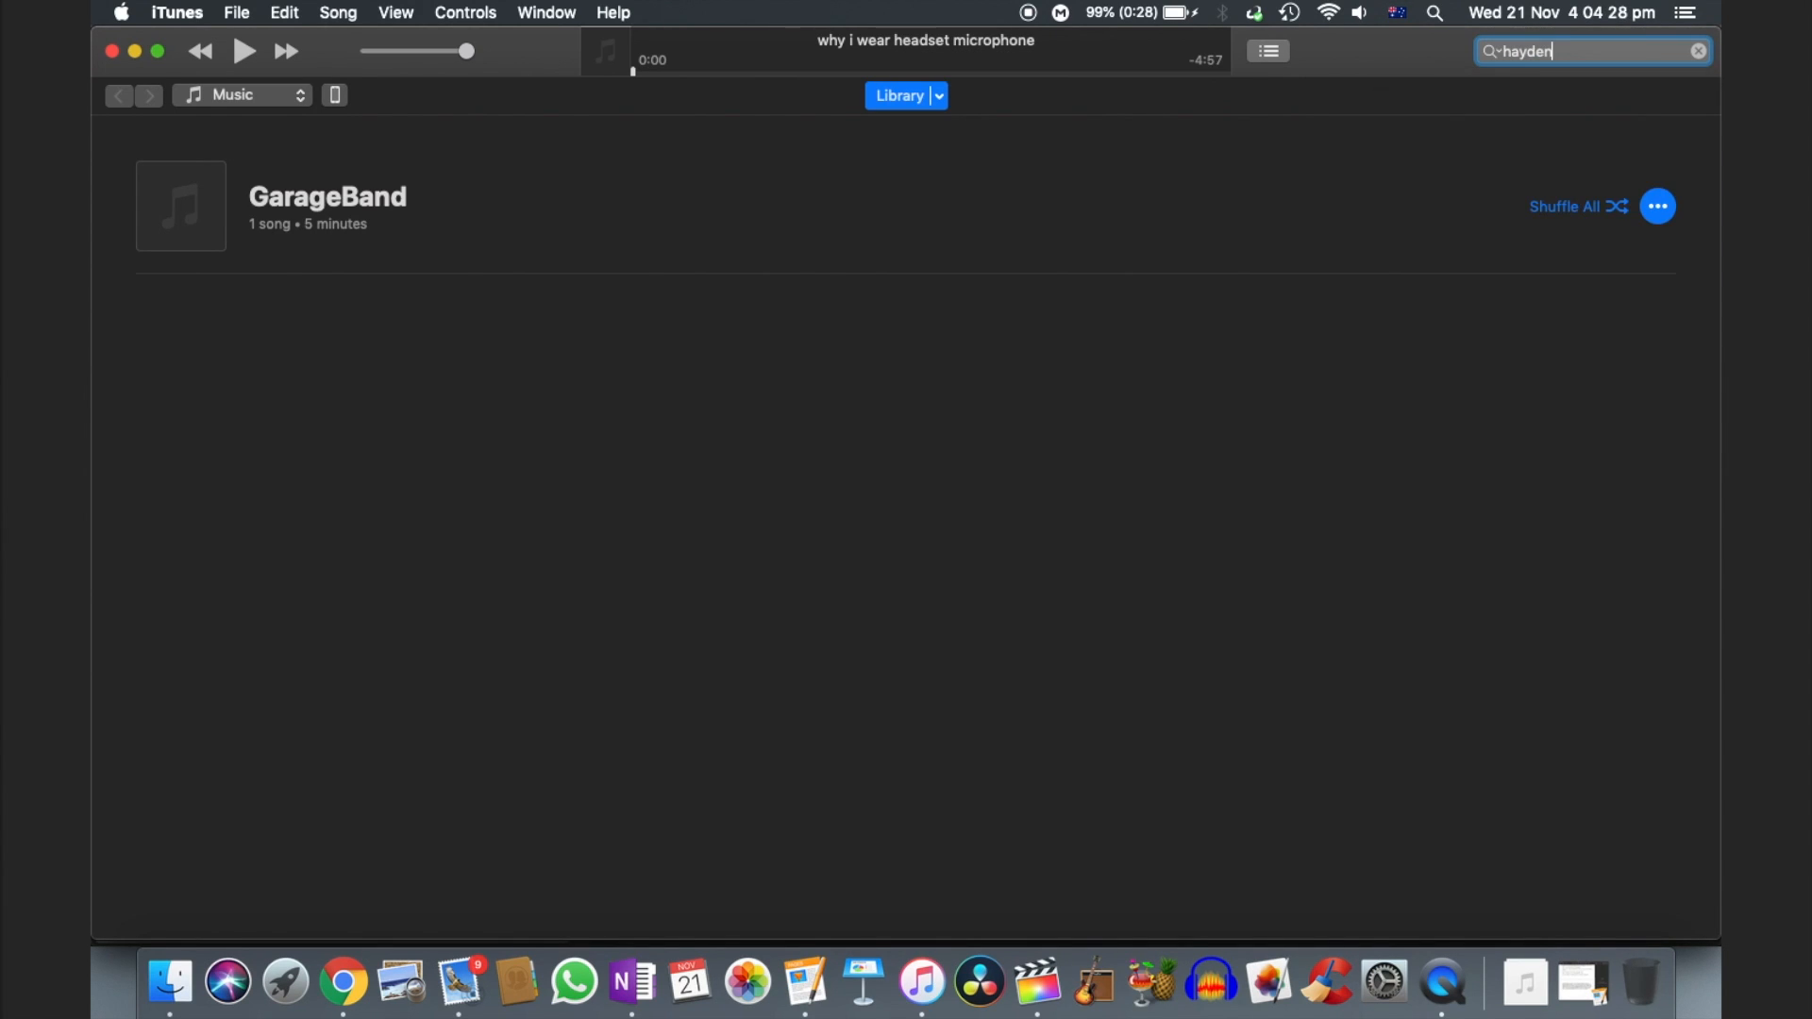
- Search the recently added music for the artist's first name and open the Performance Material album containing the edited Billie Jean tracks
left_click(939, 95)
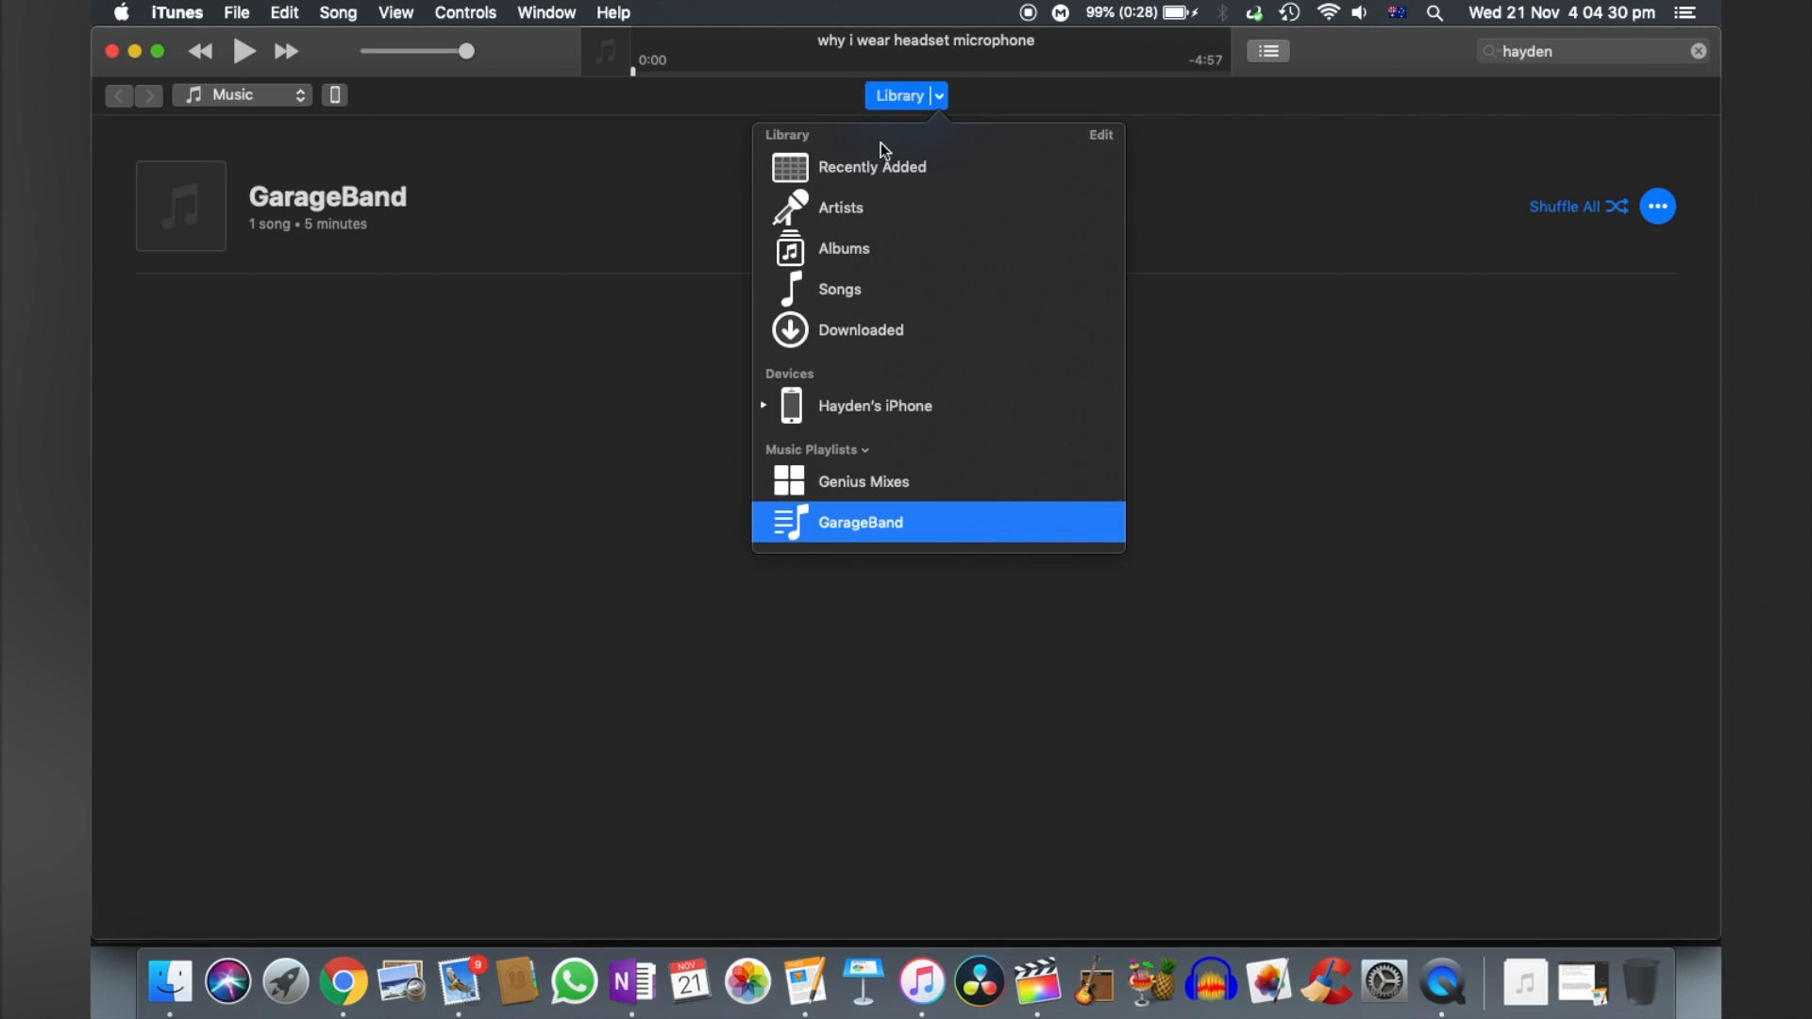
left_click(864, 166)
left_click(1506, 53)
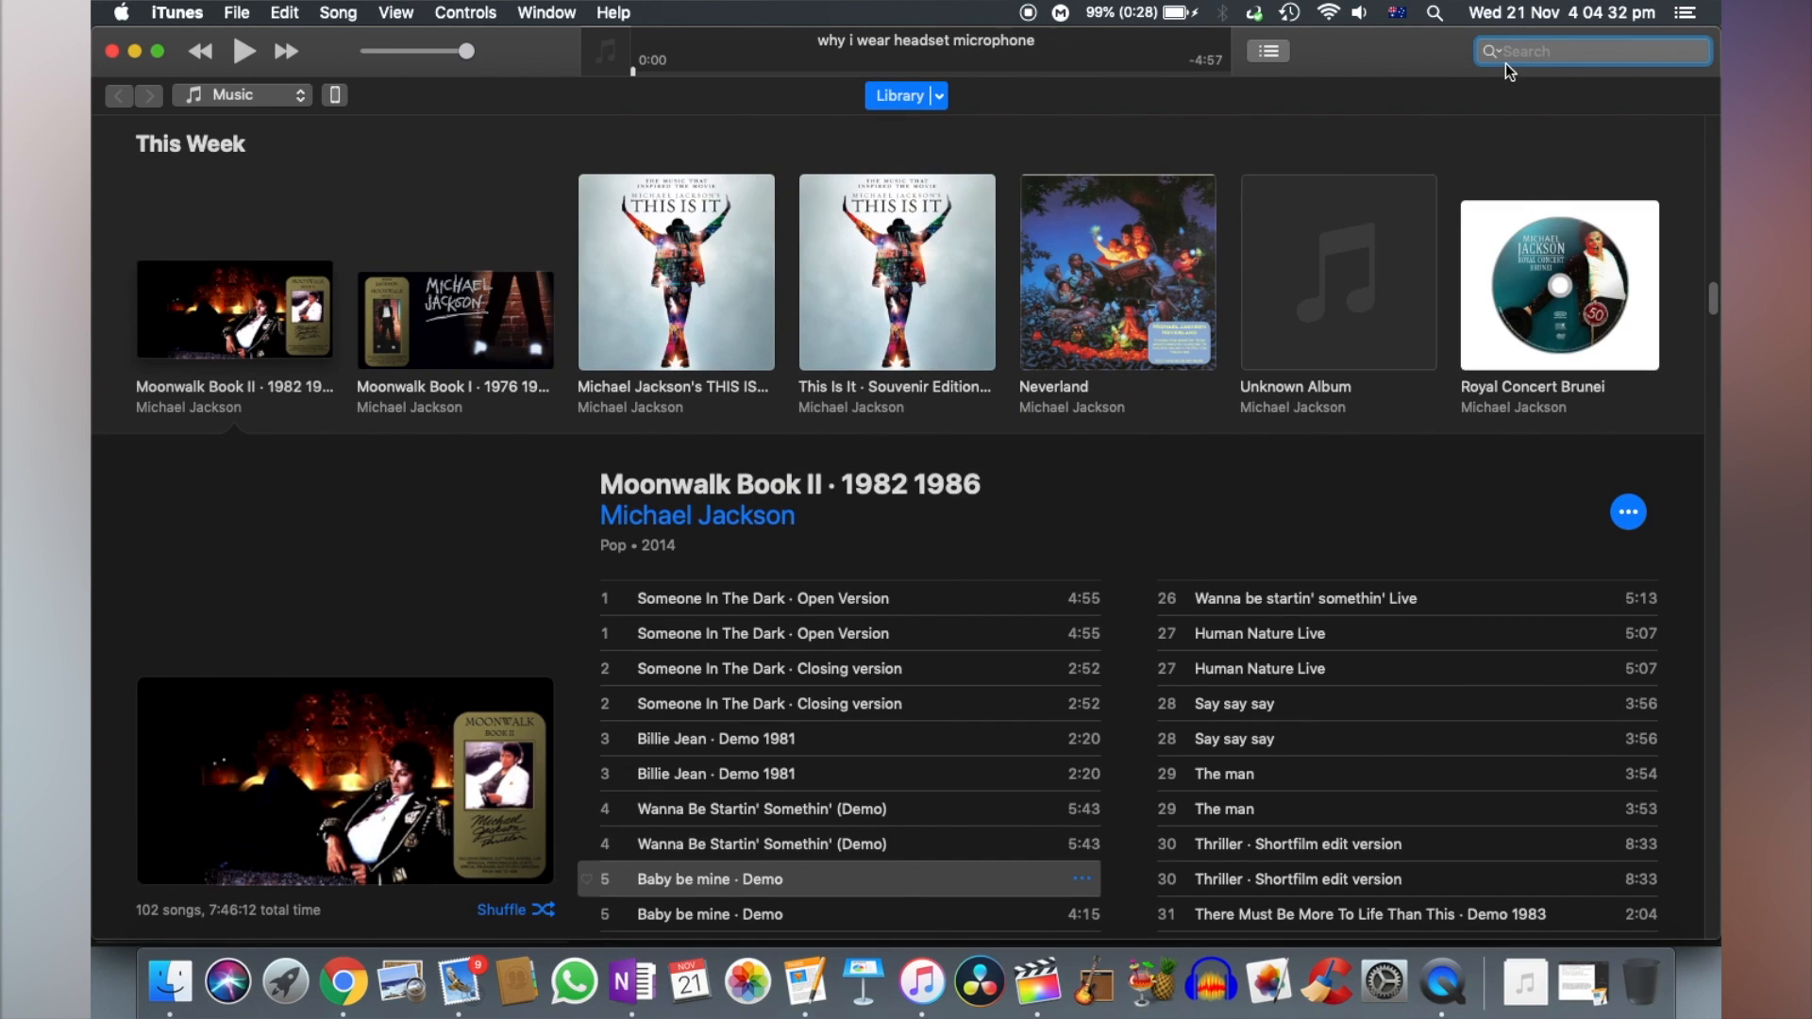
type("hayden")
key("Return")
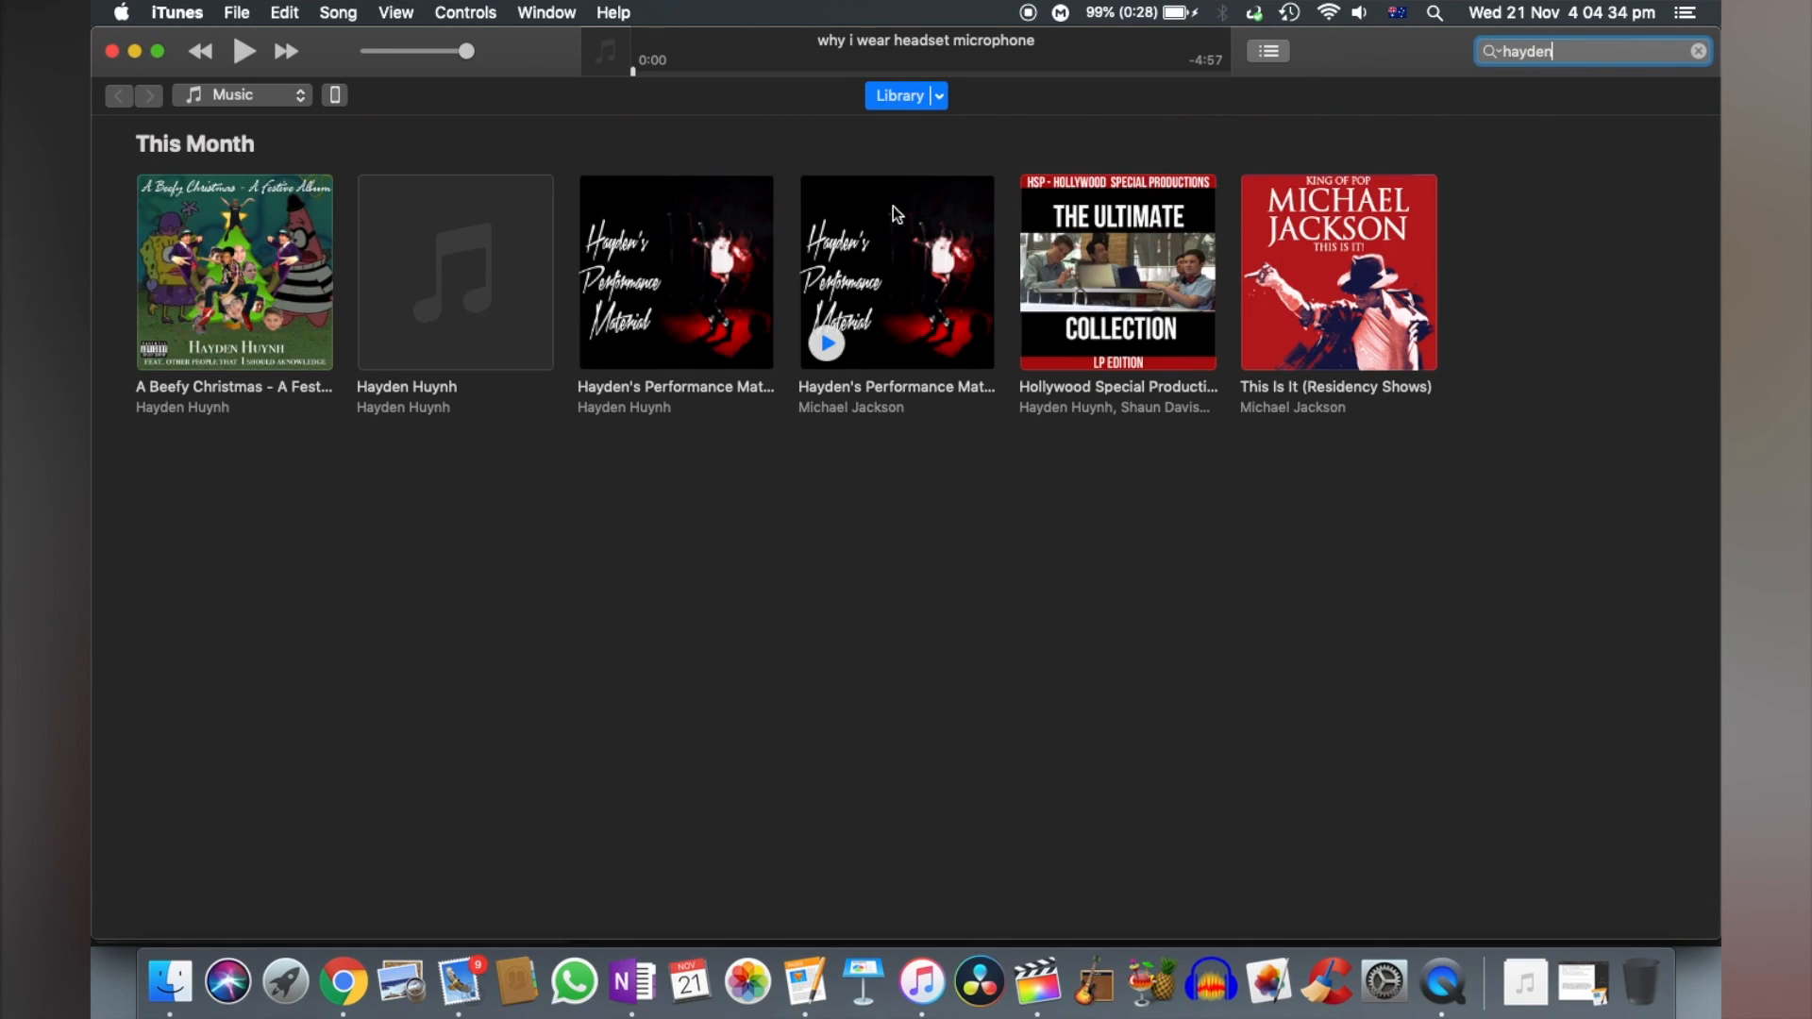
left_click(865, 238)
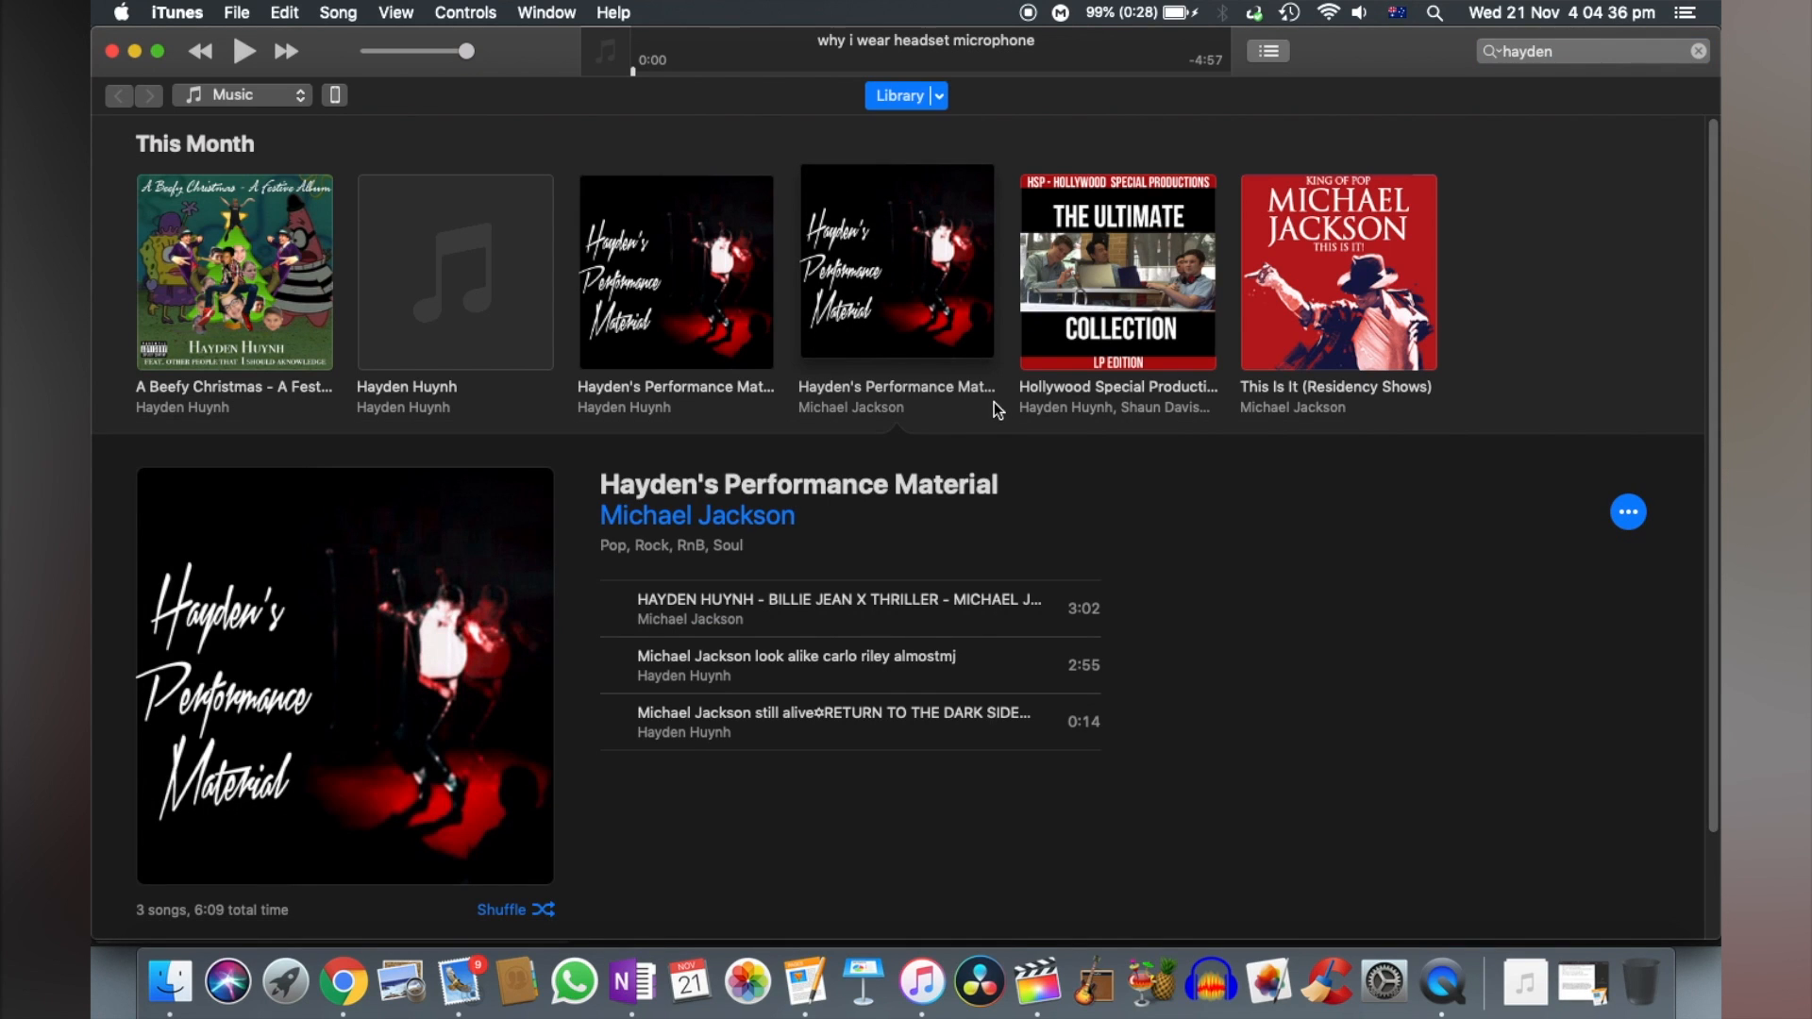
left_click(693, 276)
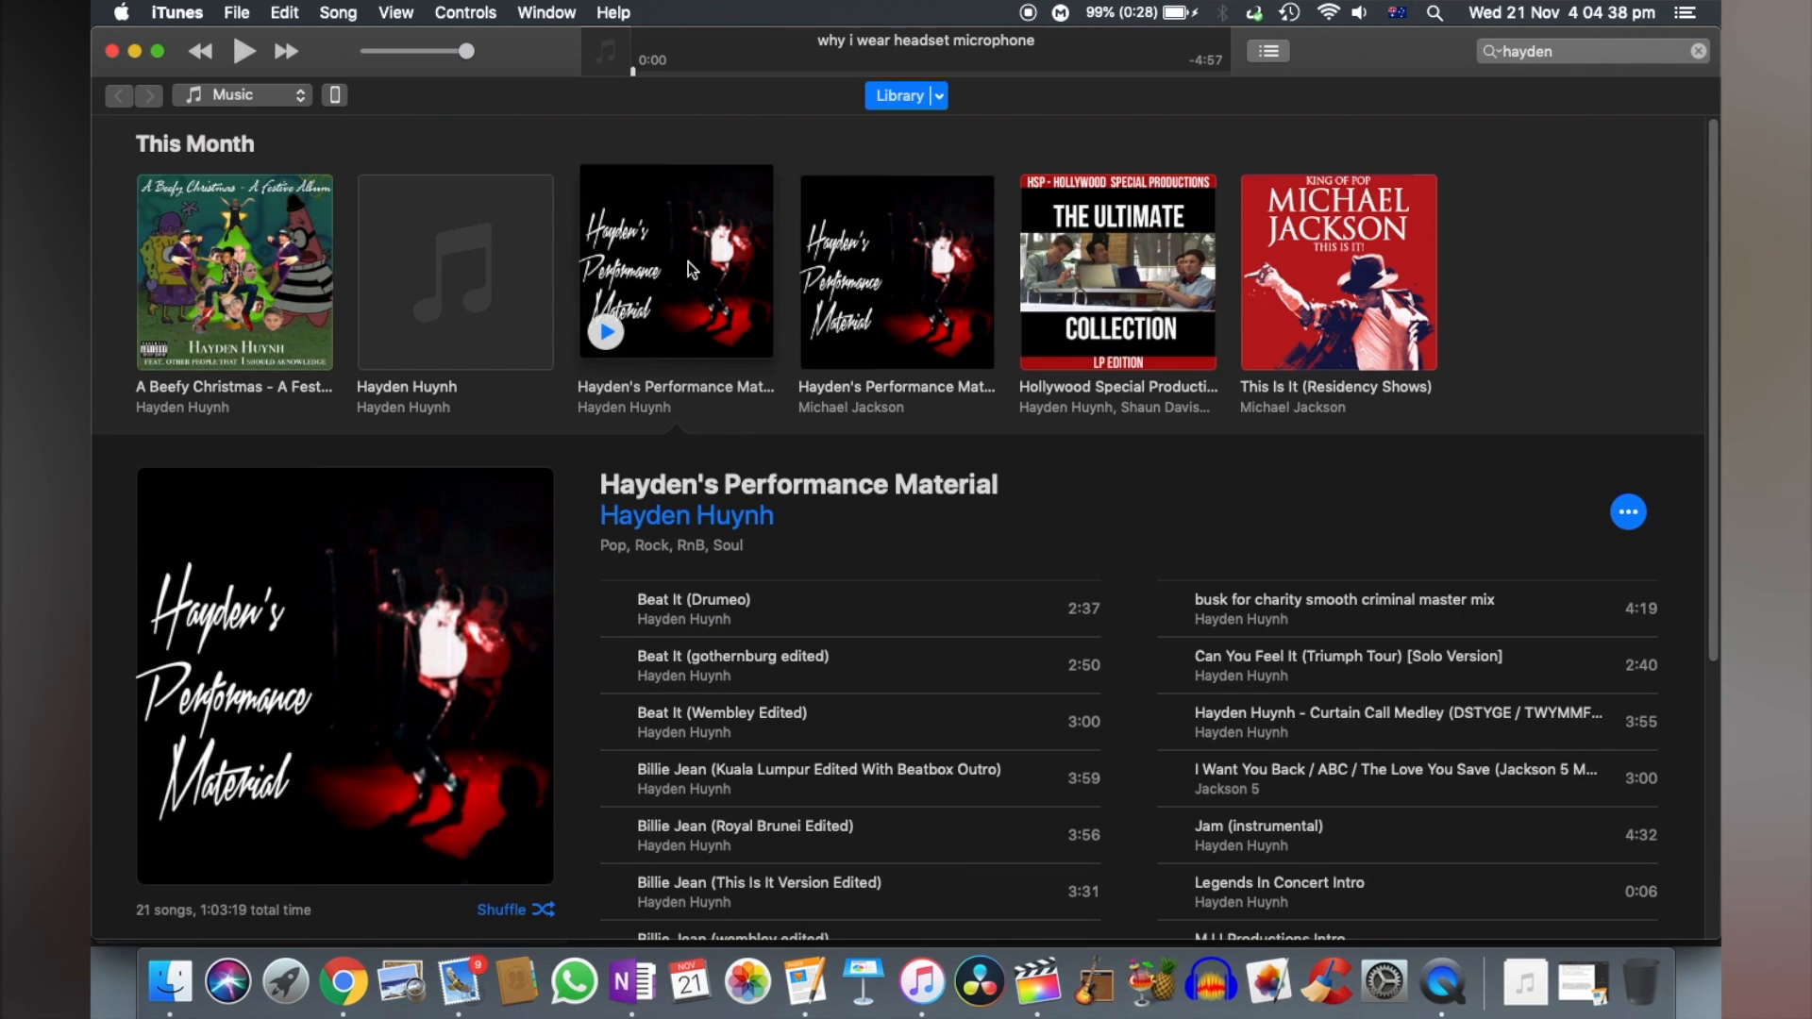
- Add the track Billie Jean (wembley edited) to the Final Cut Pro timeline below the detached audio, starting where P1360678 begins
left_click(161, 52)
scroll(866, 648, "down", 5)
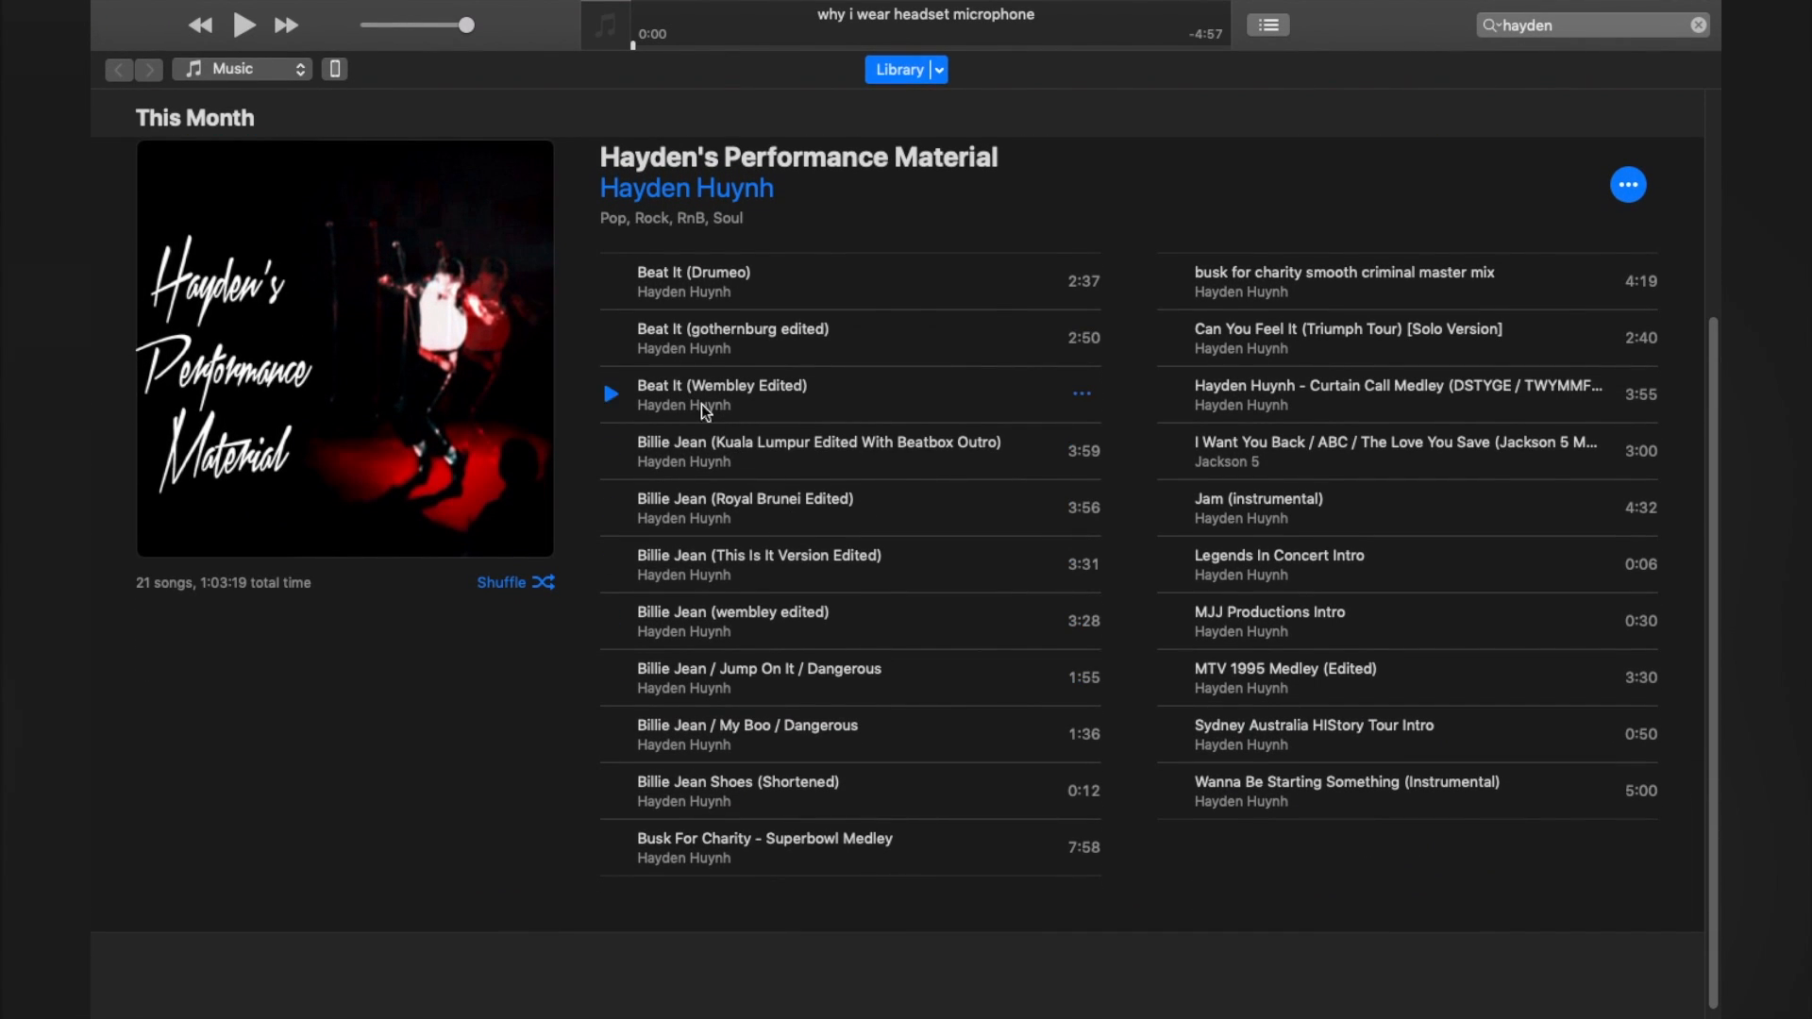
left_click_drag(853, 620, 417, 903)
key("ctrl+Left")
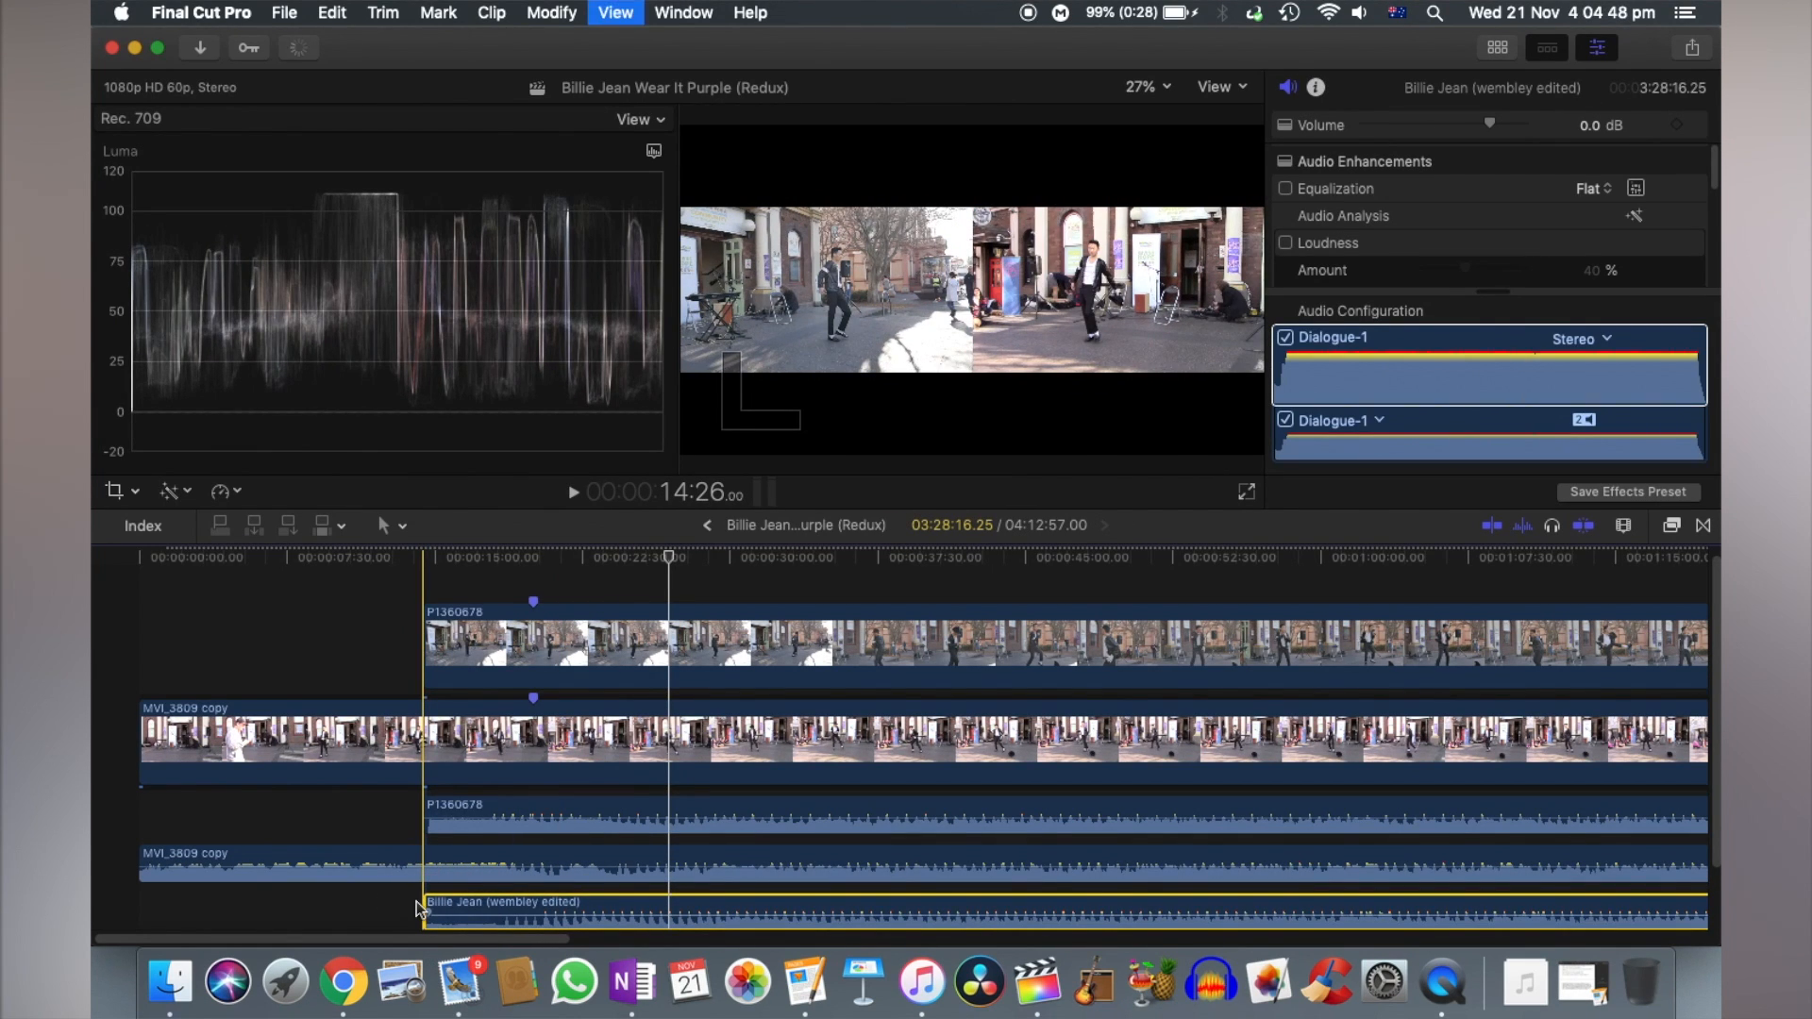
- Slide Billie Jean (wembley edited) earlier so its beats line up with the detached clip audio, and play it back to check the sync
key("super+equal")
key("super+equal")
key("super+equal")
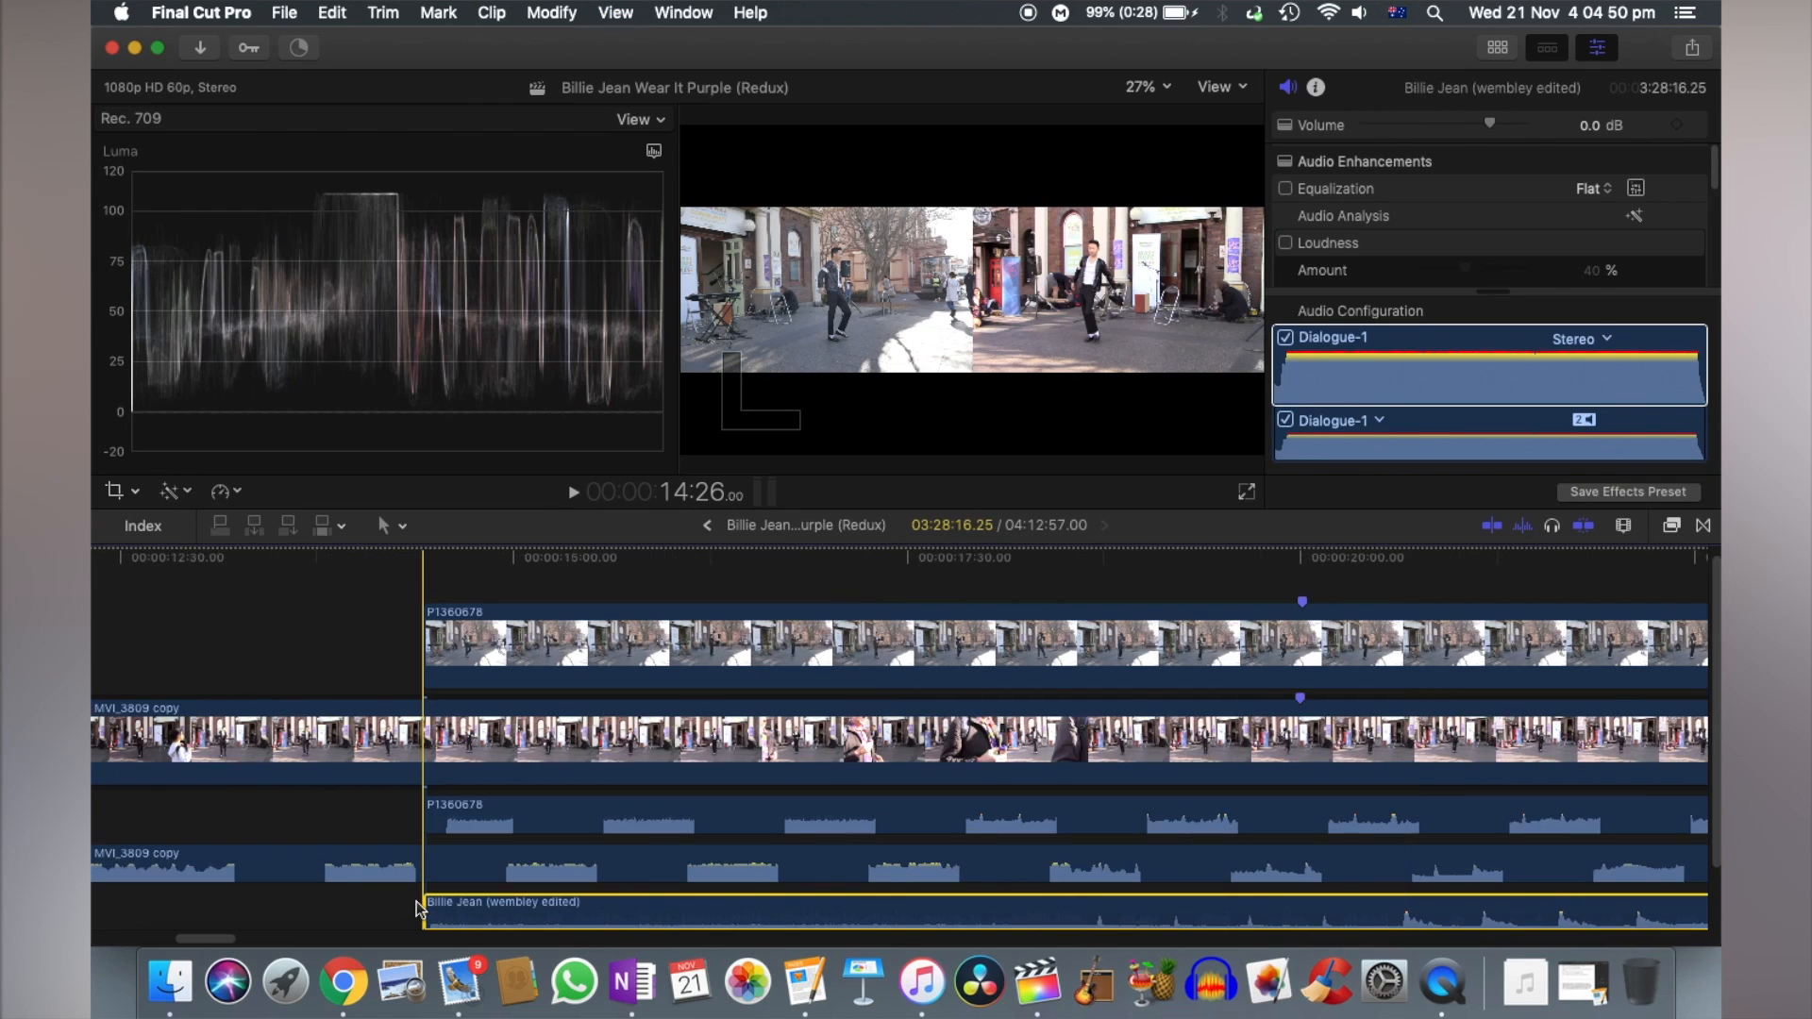
scroll(500, 897, "right", 5)
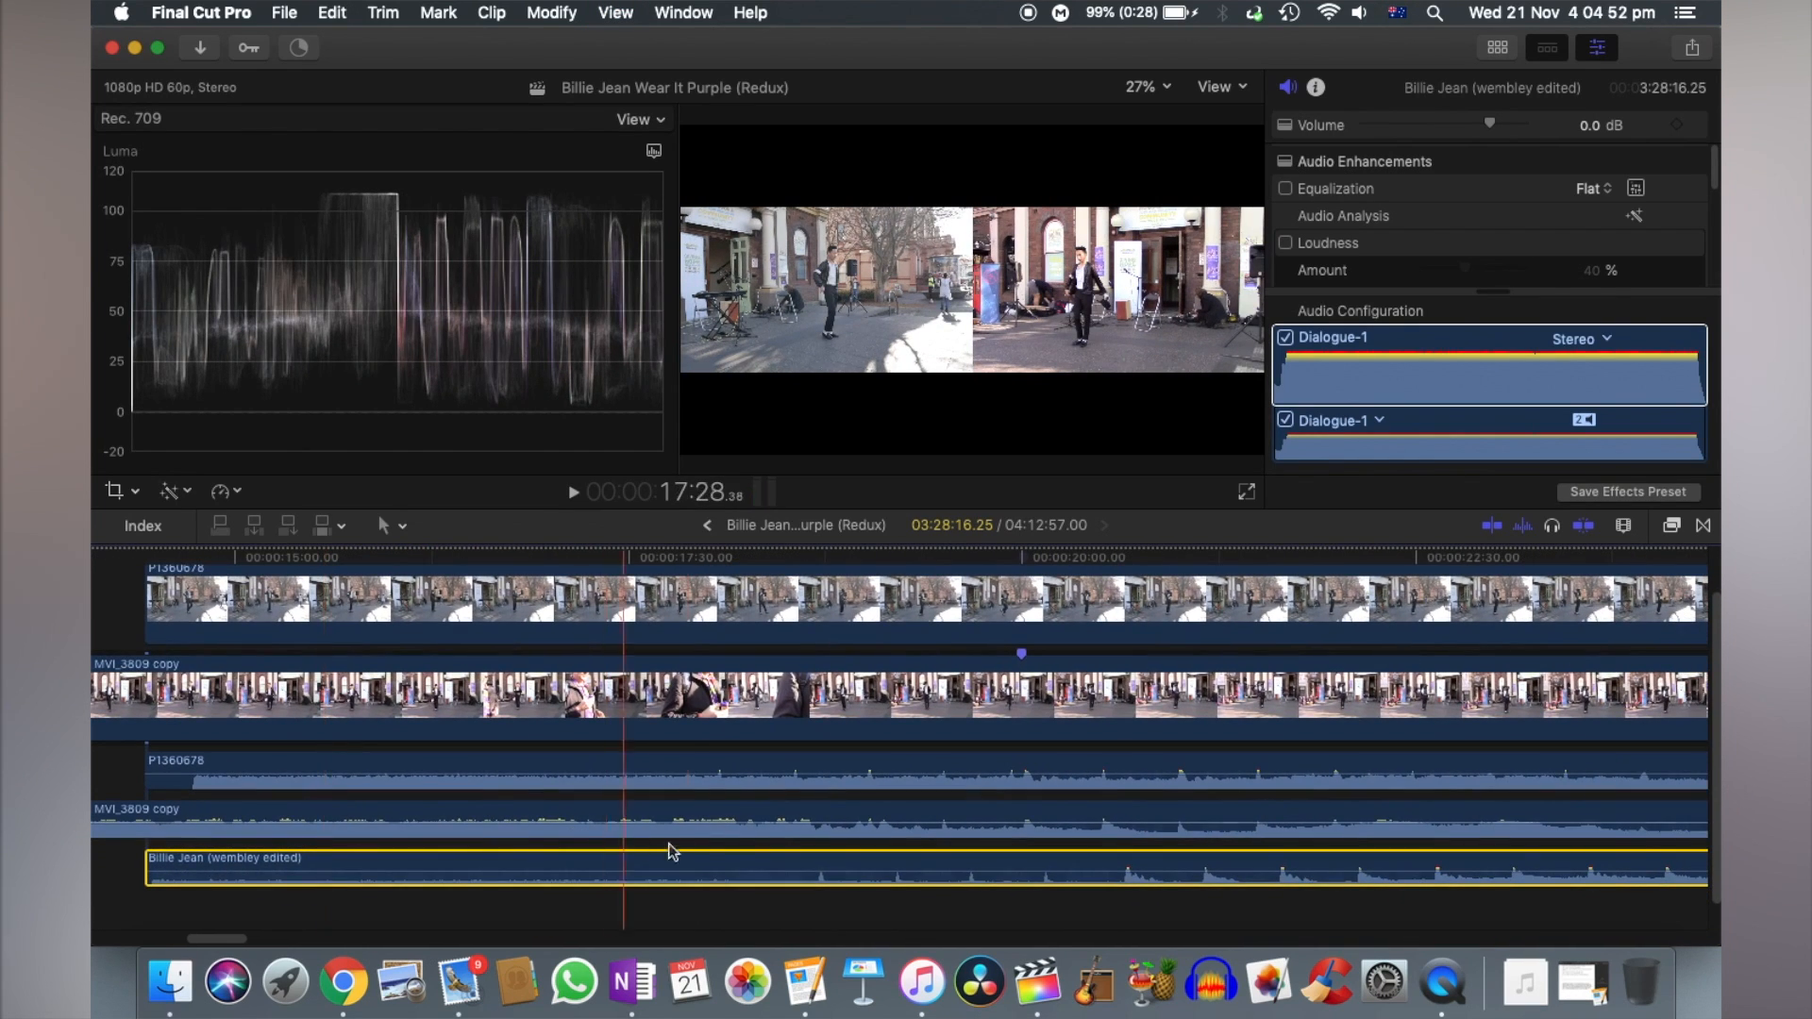
left_click_drag(1137, 859, 1035, 862)
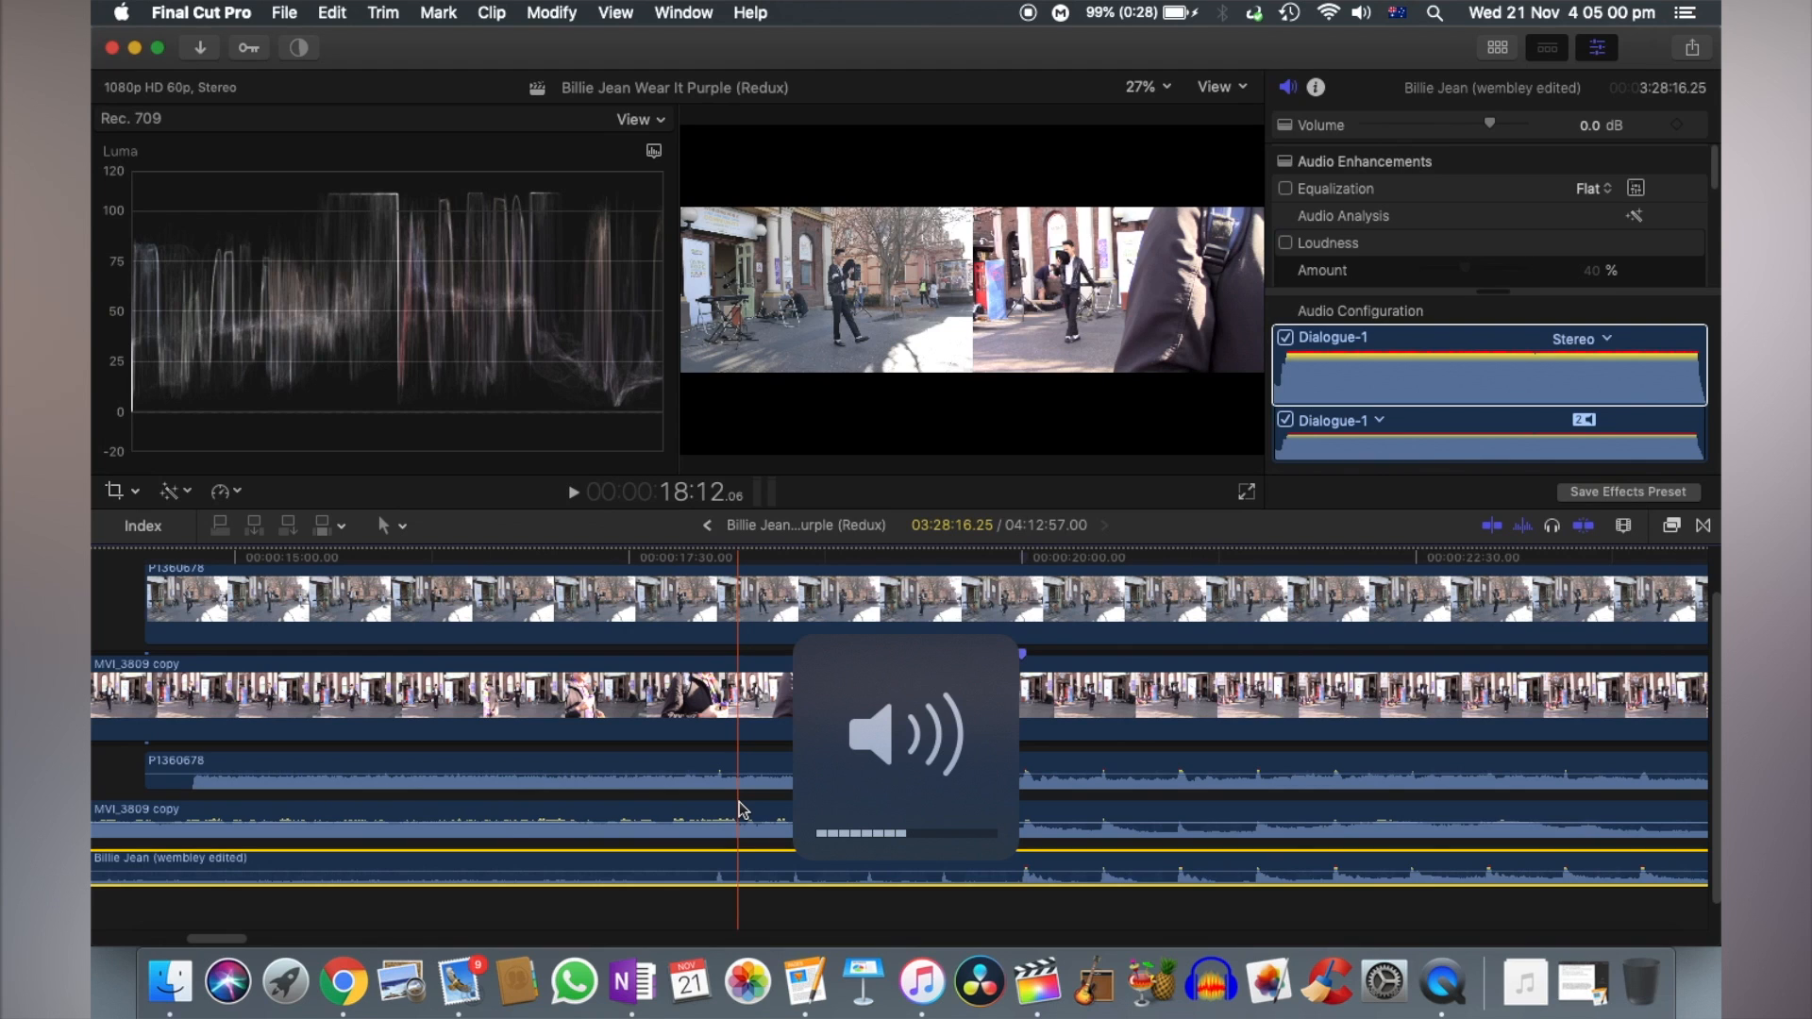
key("space")
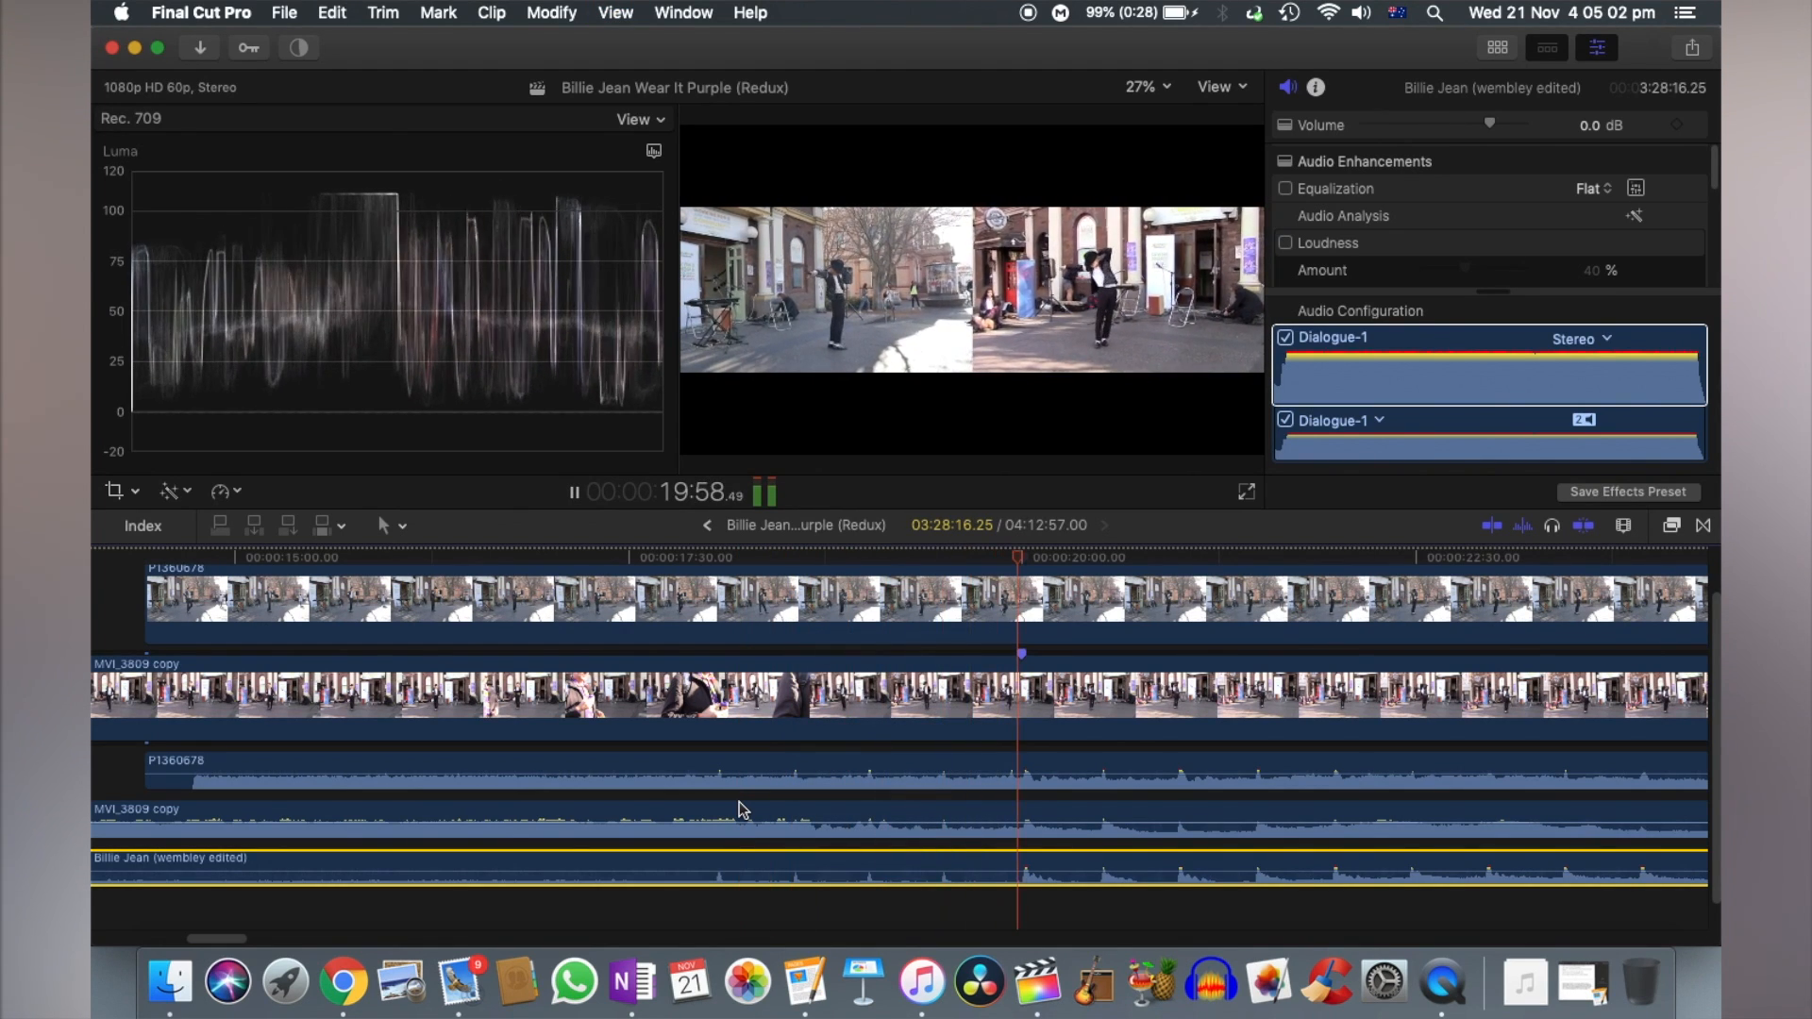
key("space")
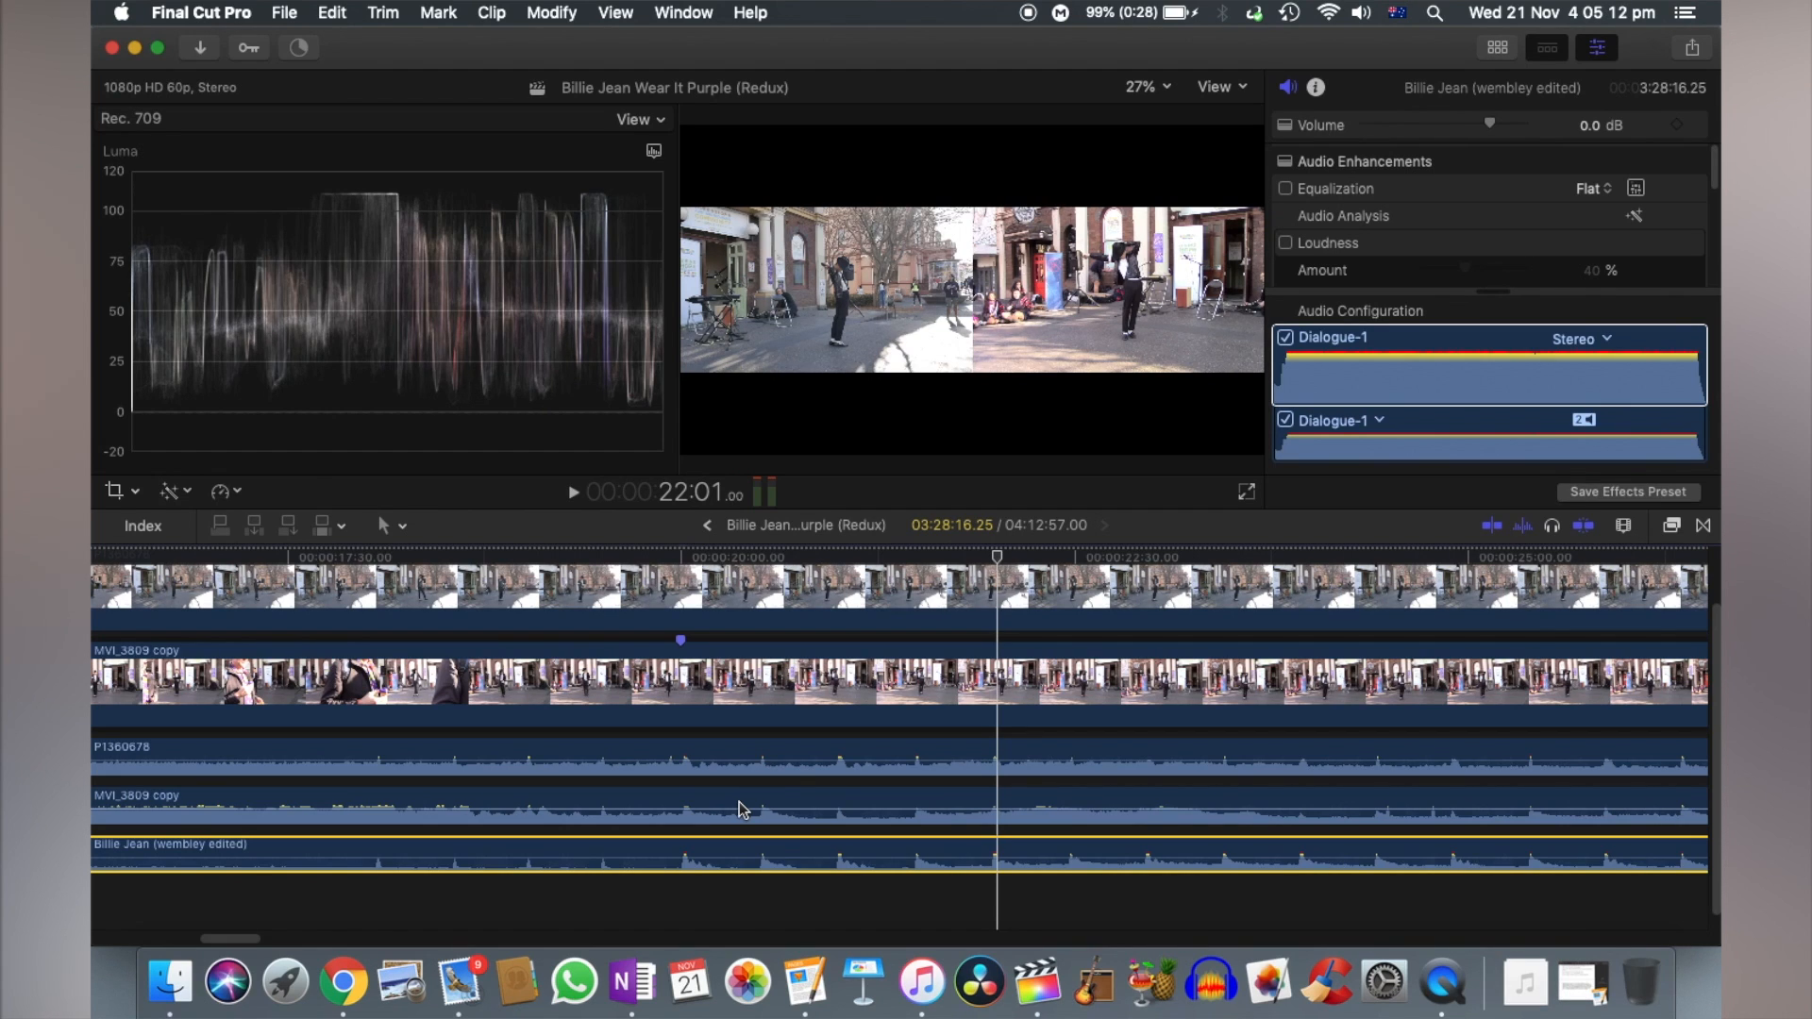
- Examine the timeline around the starts of P1360678 and the music track, and the earlier MVI_3809 copy footage
left_click(788, 758)
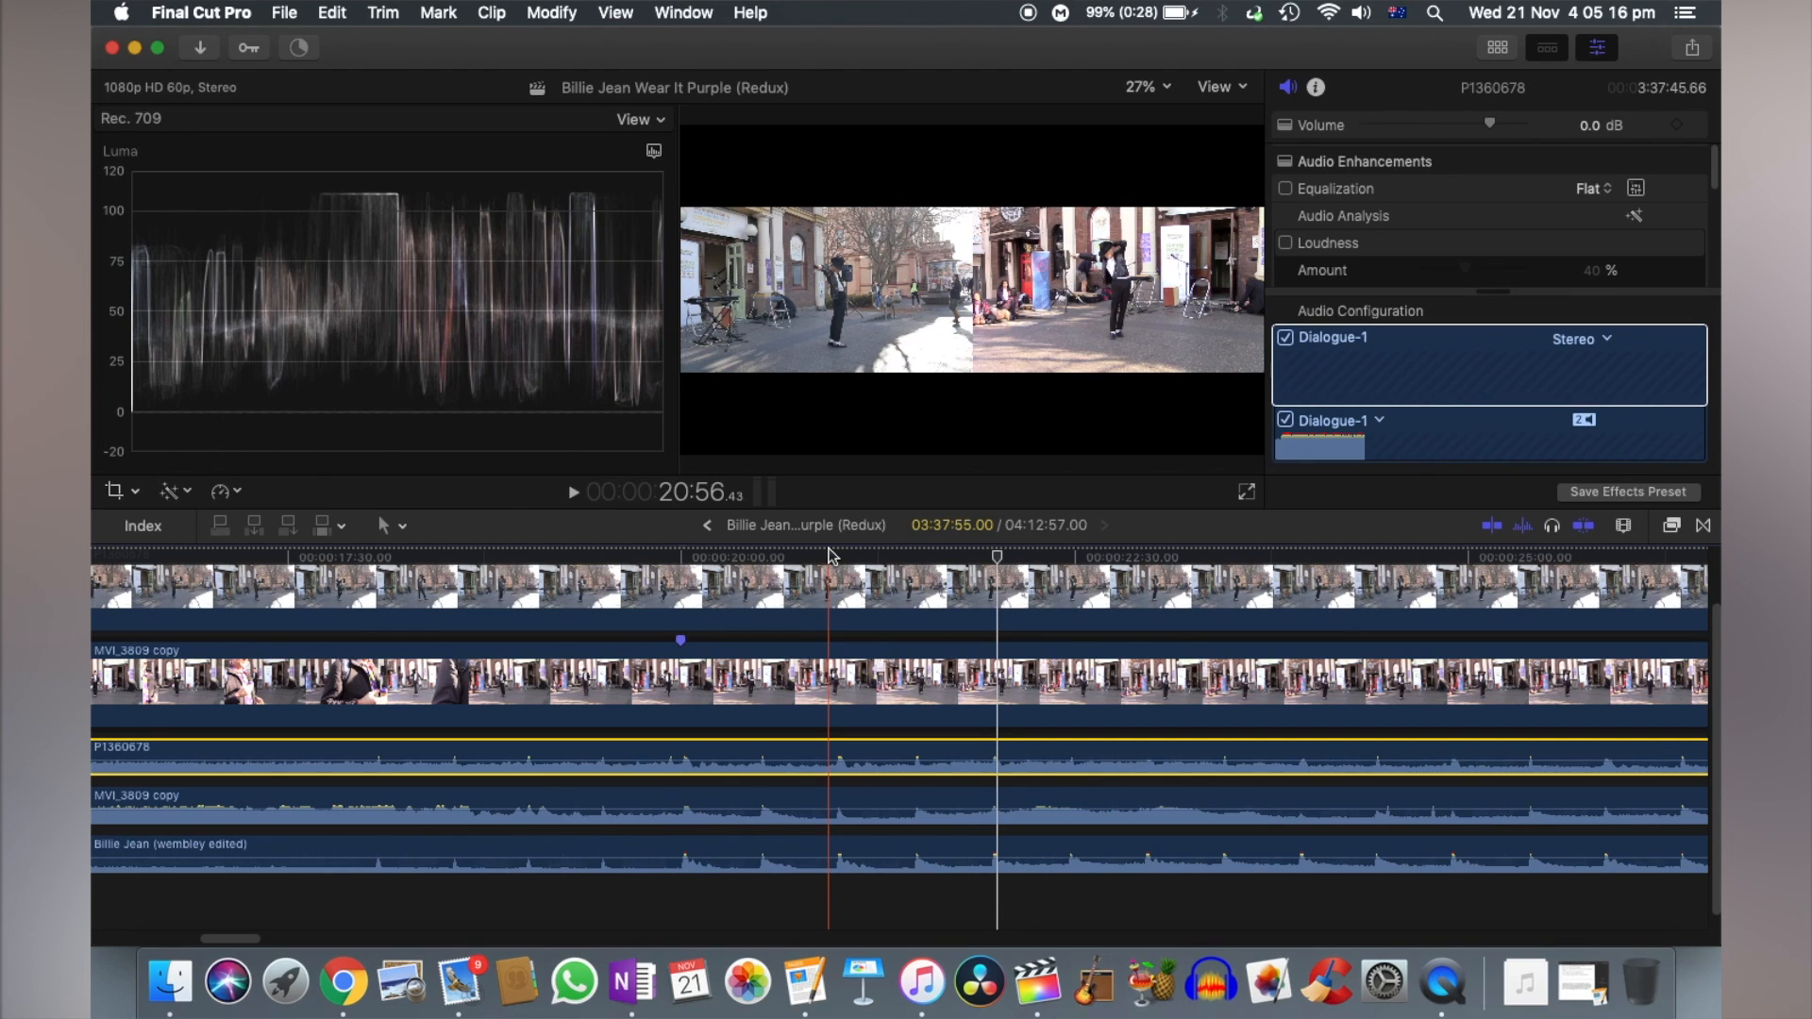
scroll(863, 556, "left", 12)
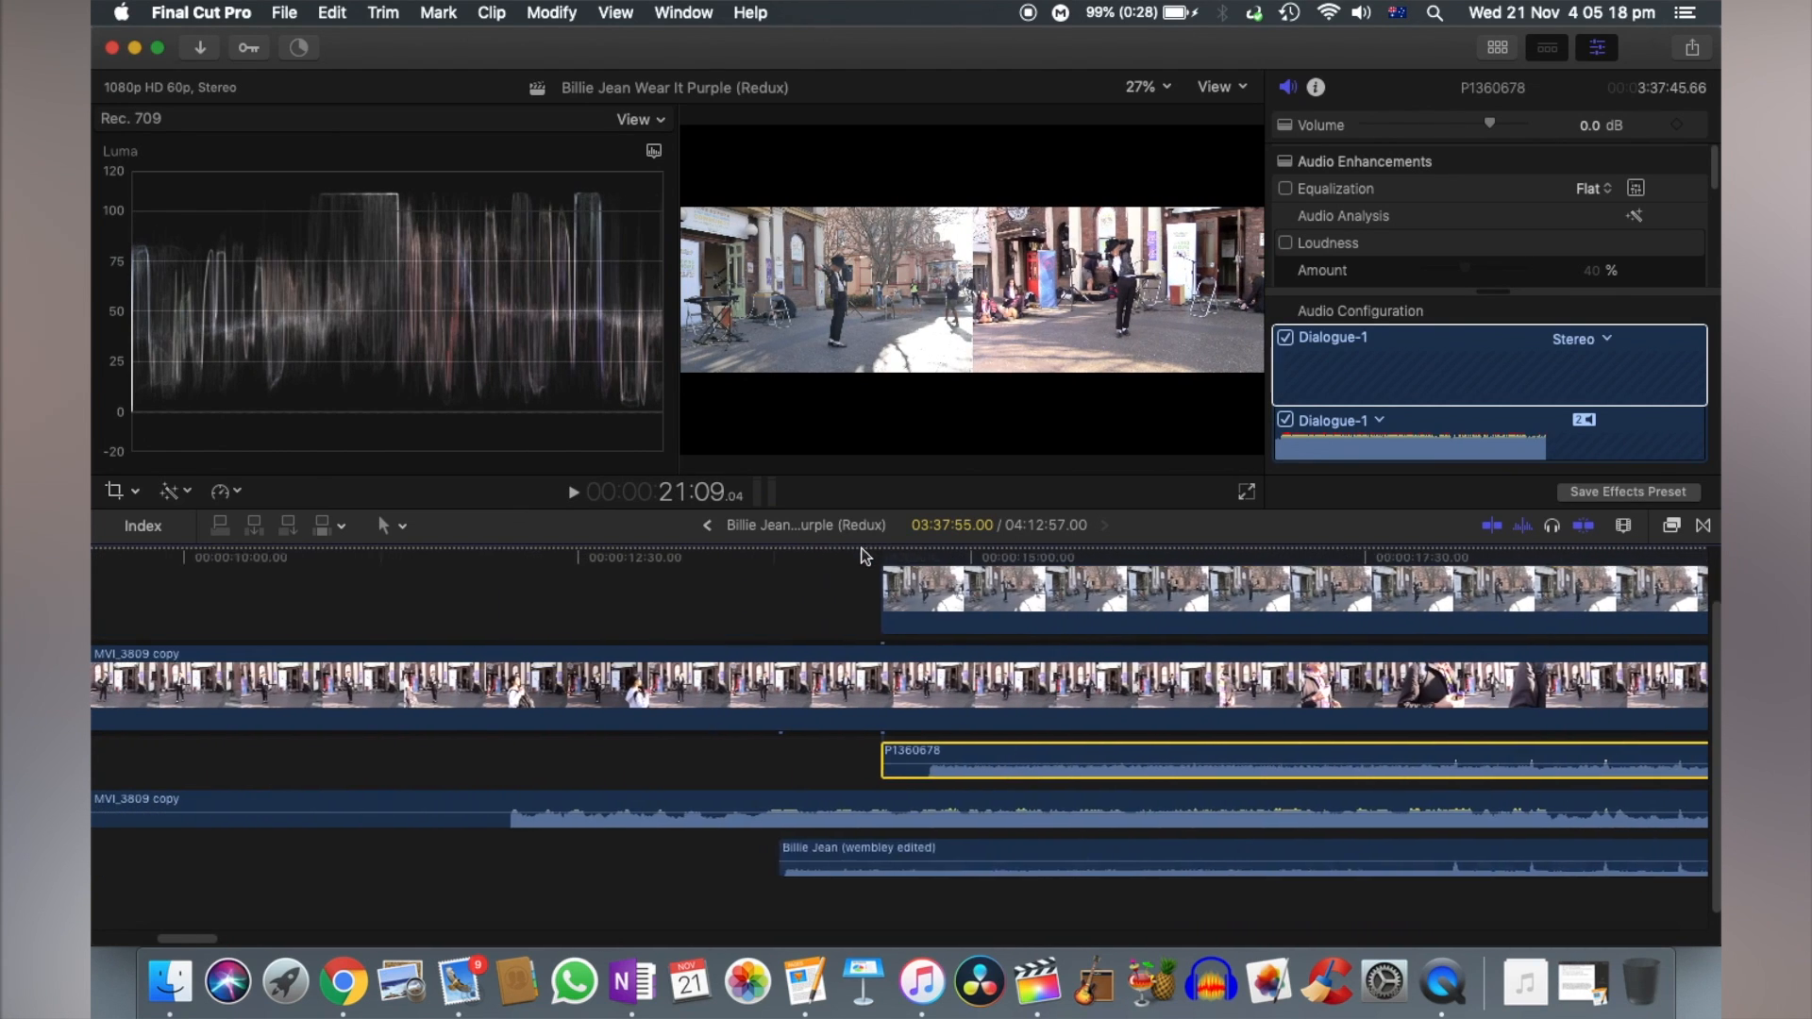
scroll(864, 557, "right", 6)
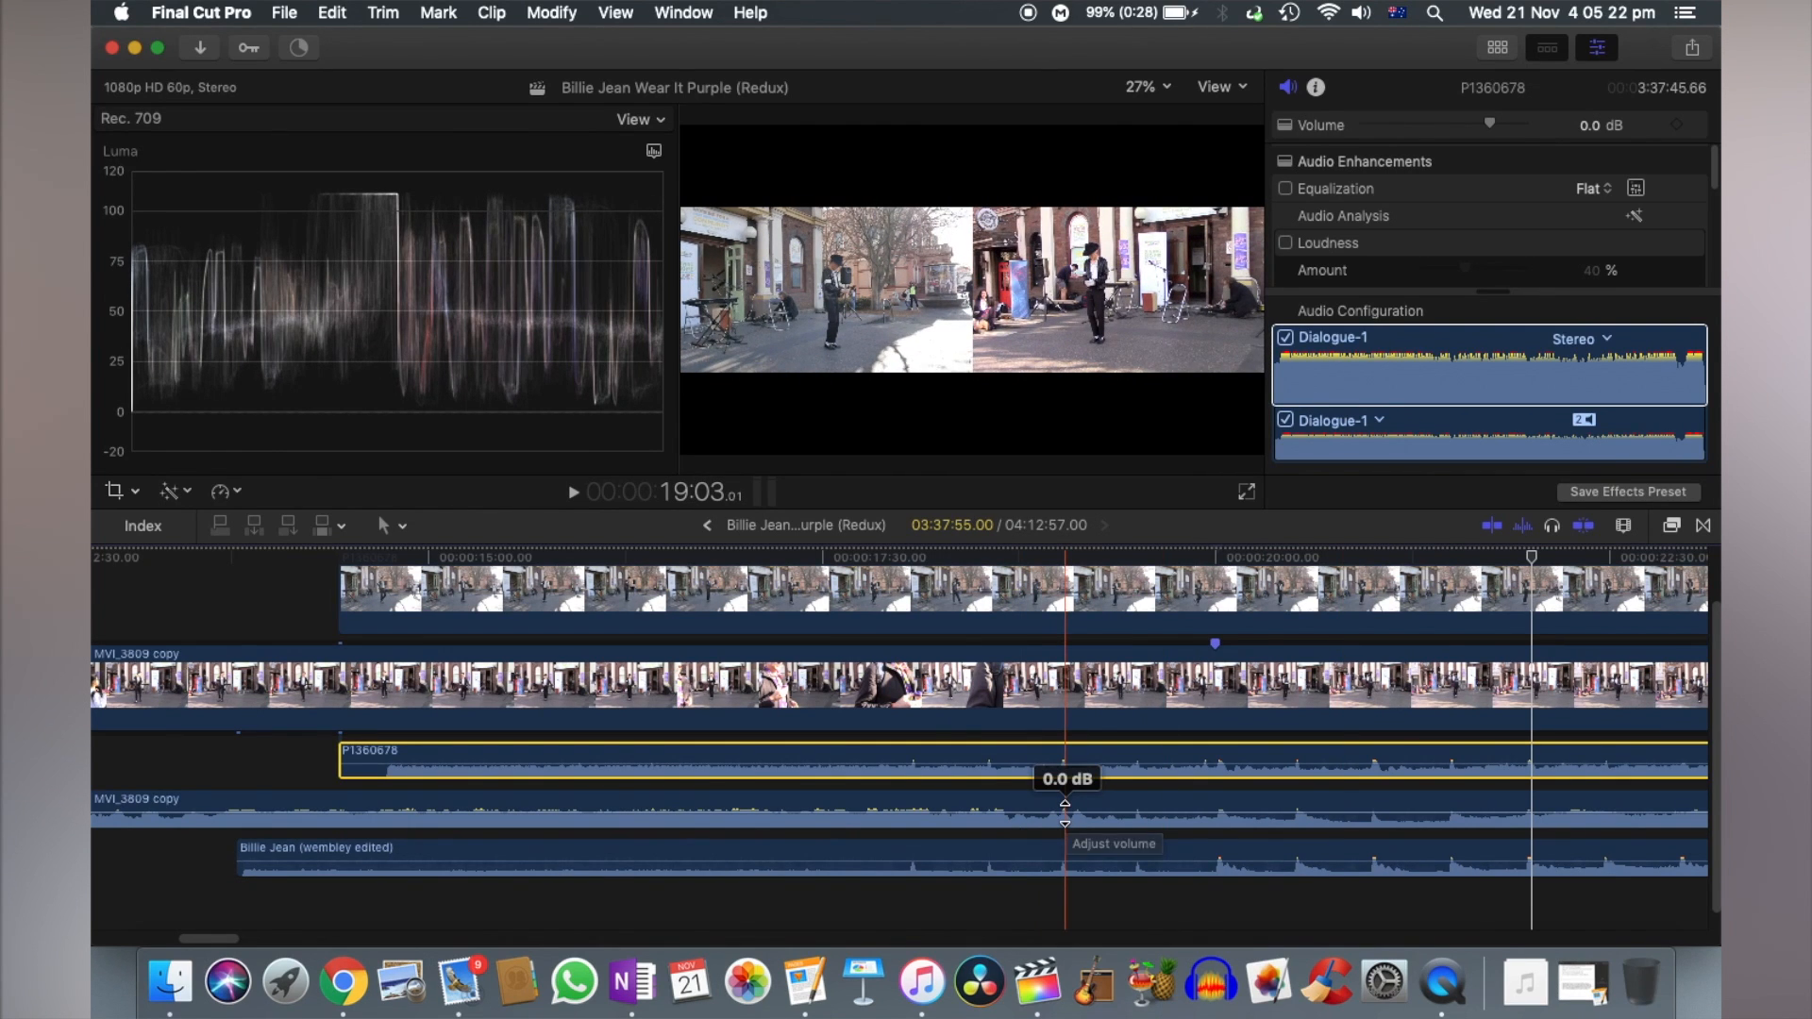
scroll(755, 752, "left", 15)
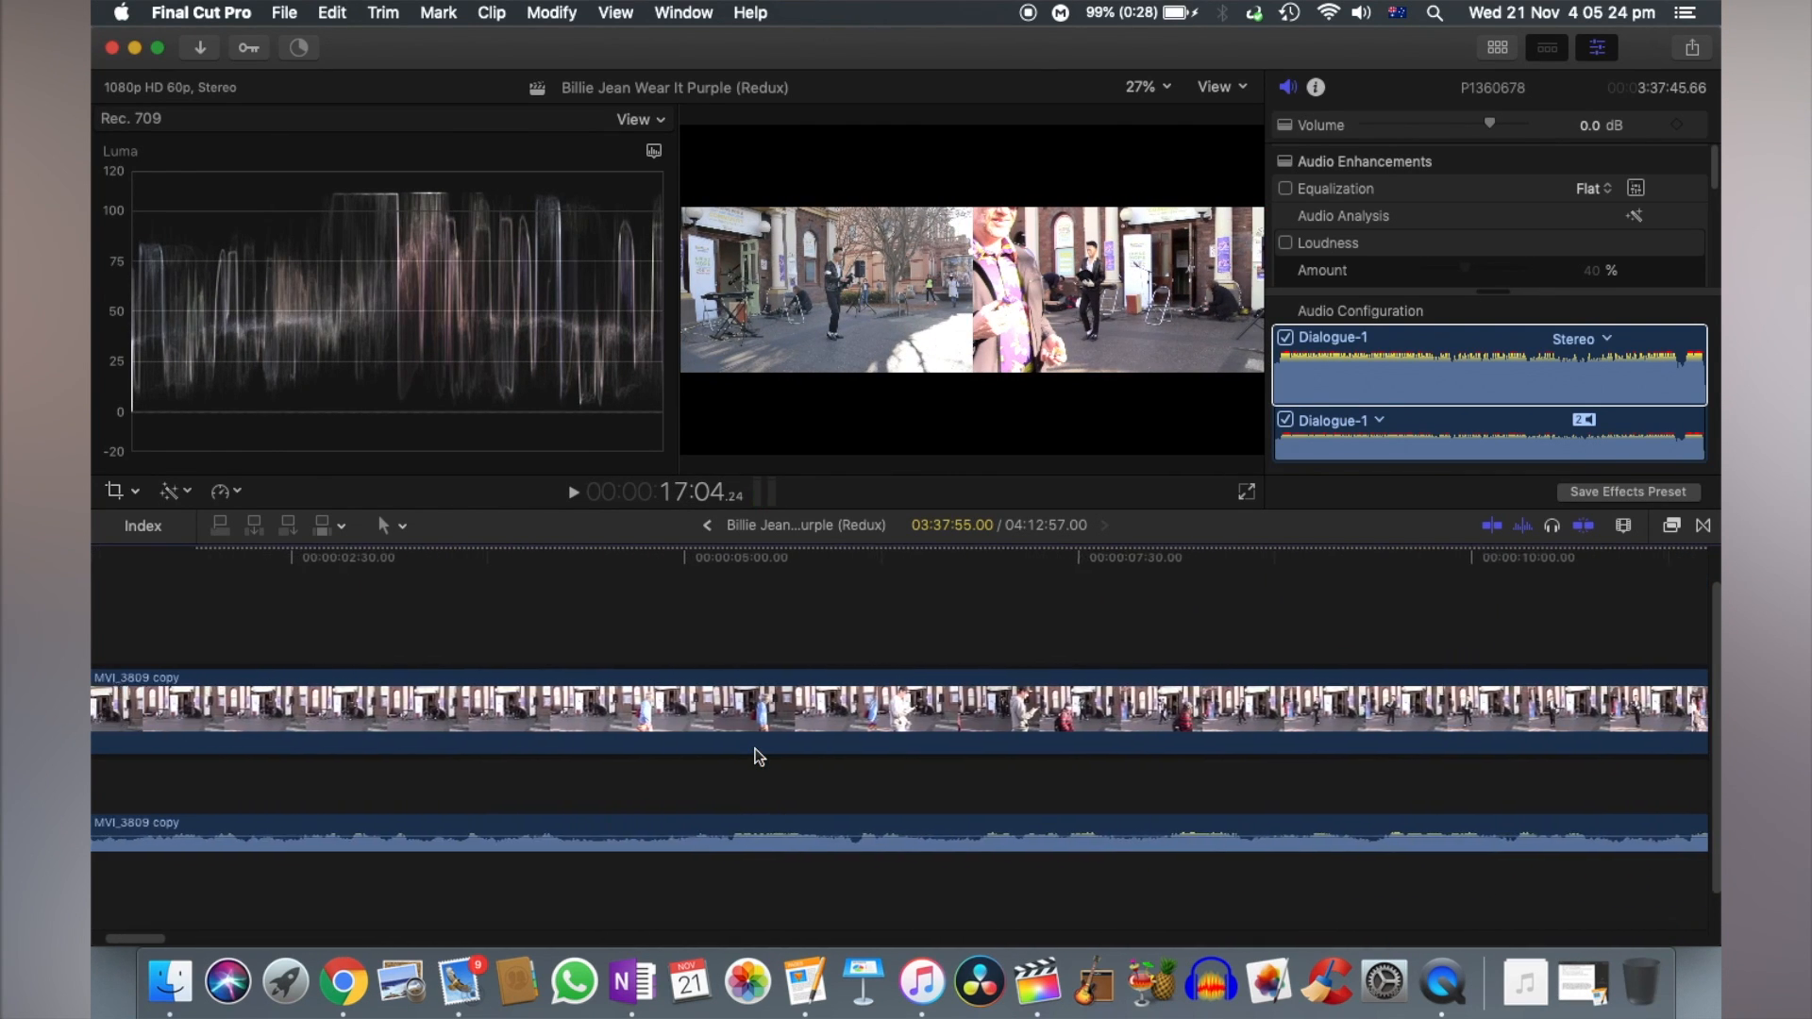
scroll(760, 755, "right", 15)
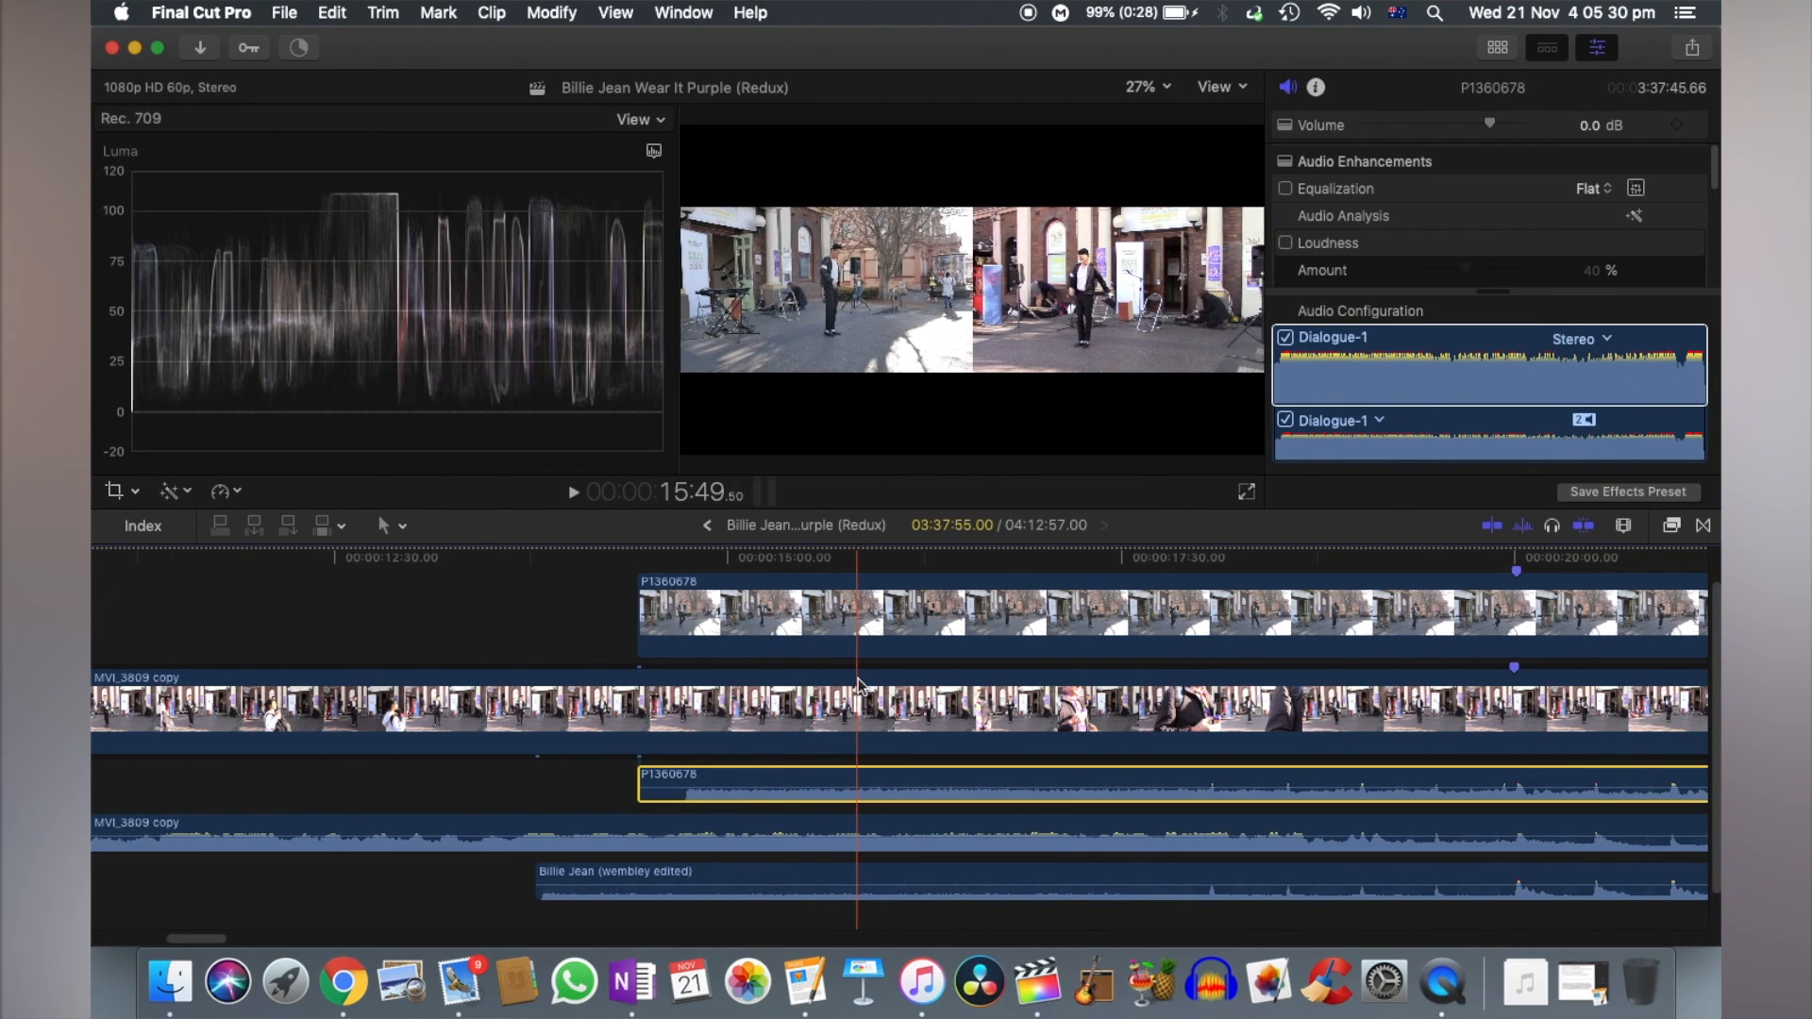
scroll(648, 703, "left", 5)
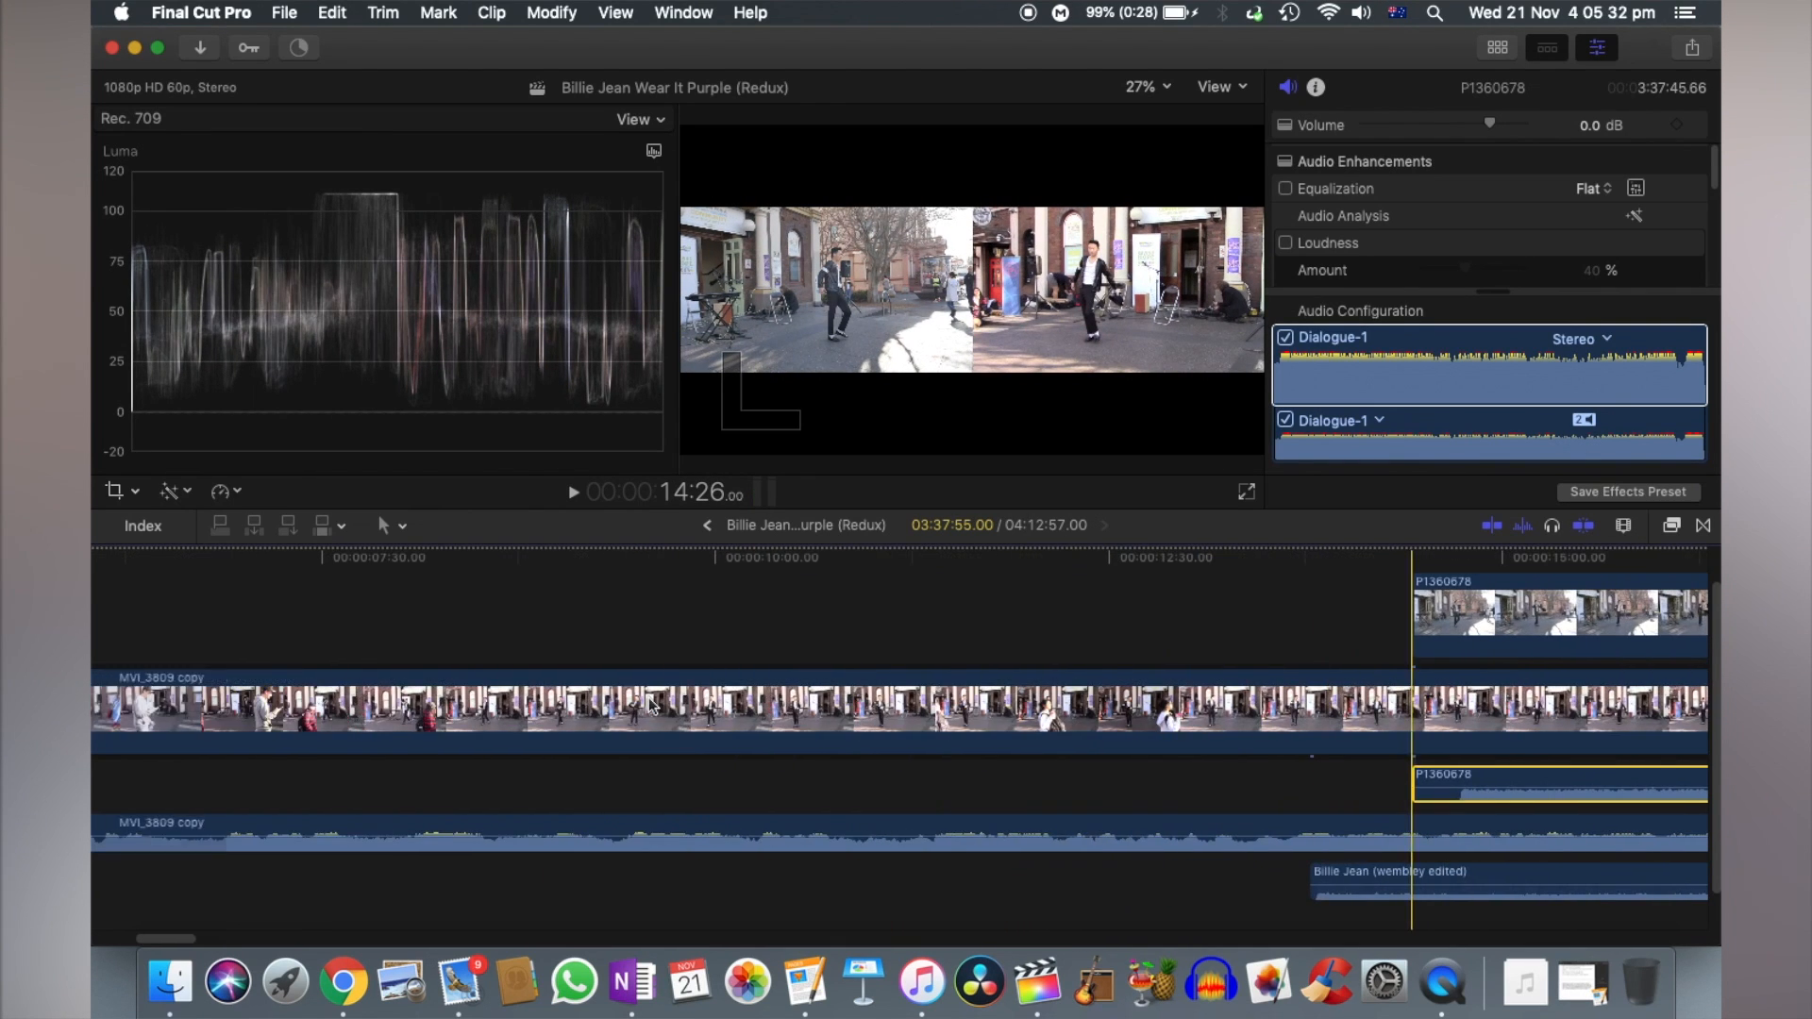
scroll(739, 714, "right", 7)
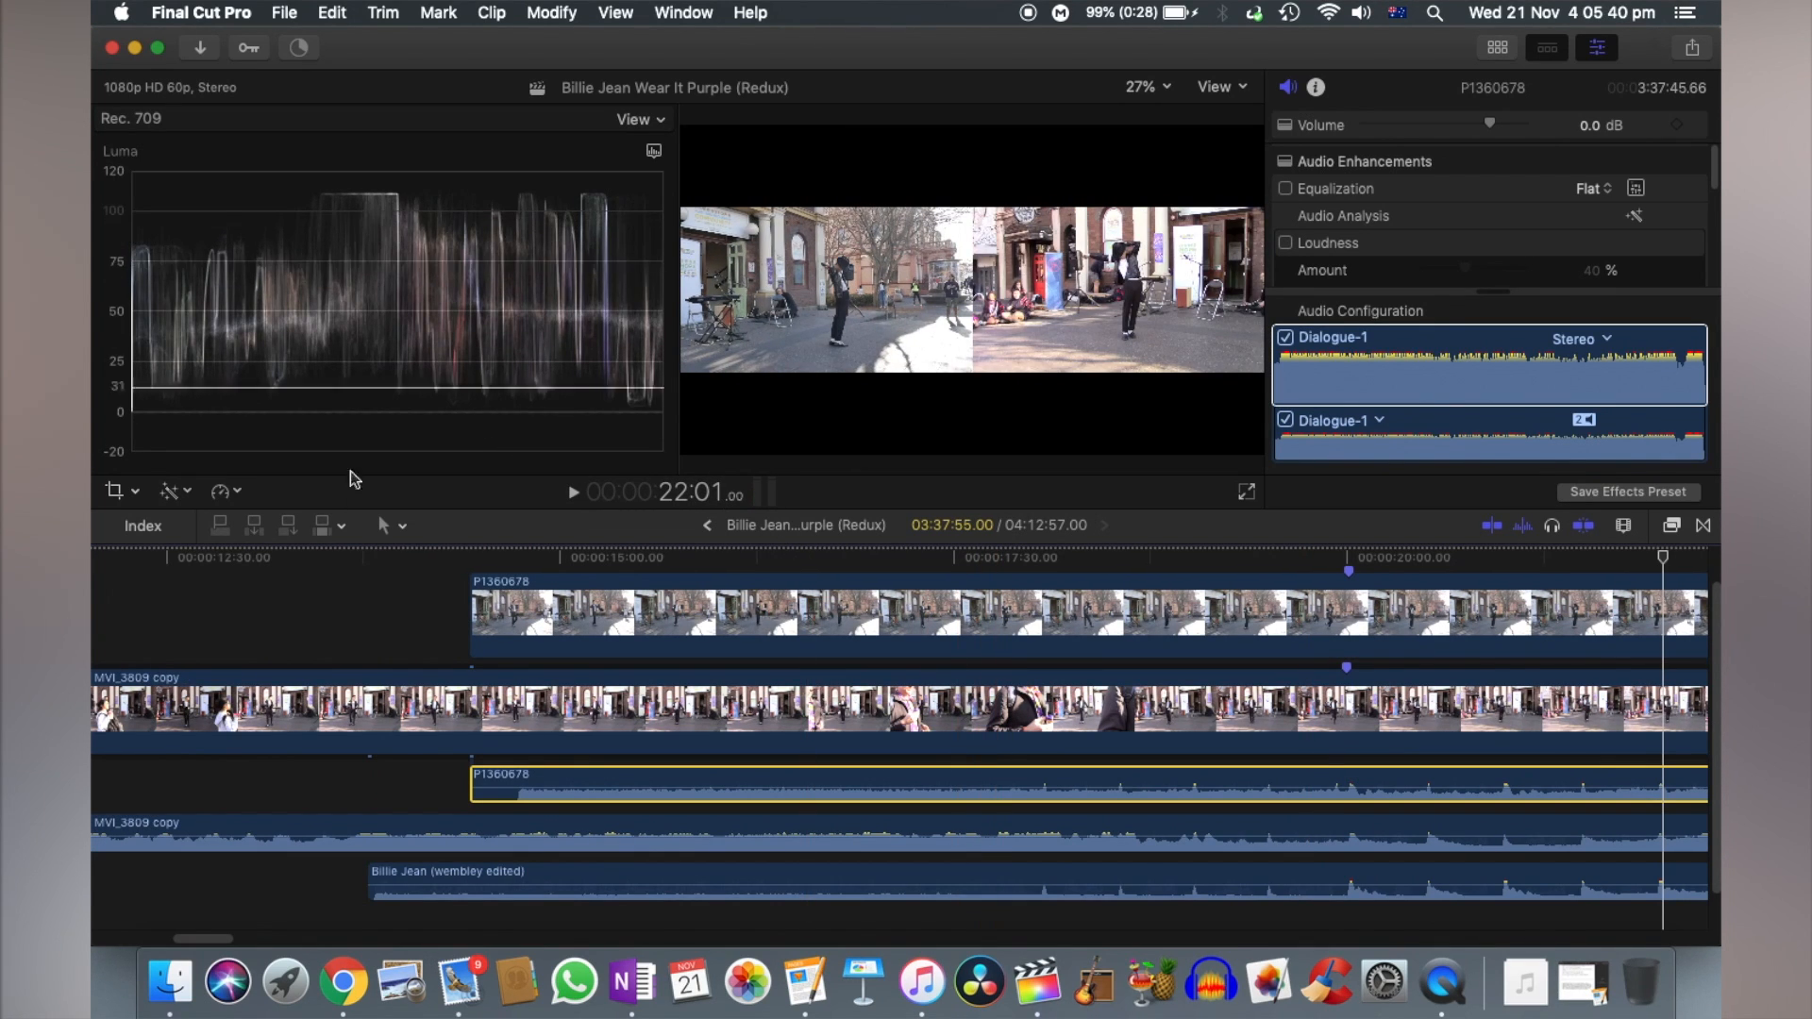
- Adjust the exposure of MVI_3809 copy with a Color Board, lowering the highlights, raising the midtones and slightly lowering the shadows
left_click(326, 708)
left_click(341, 557)
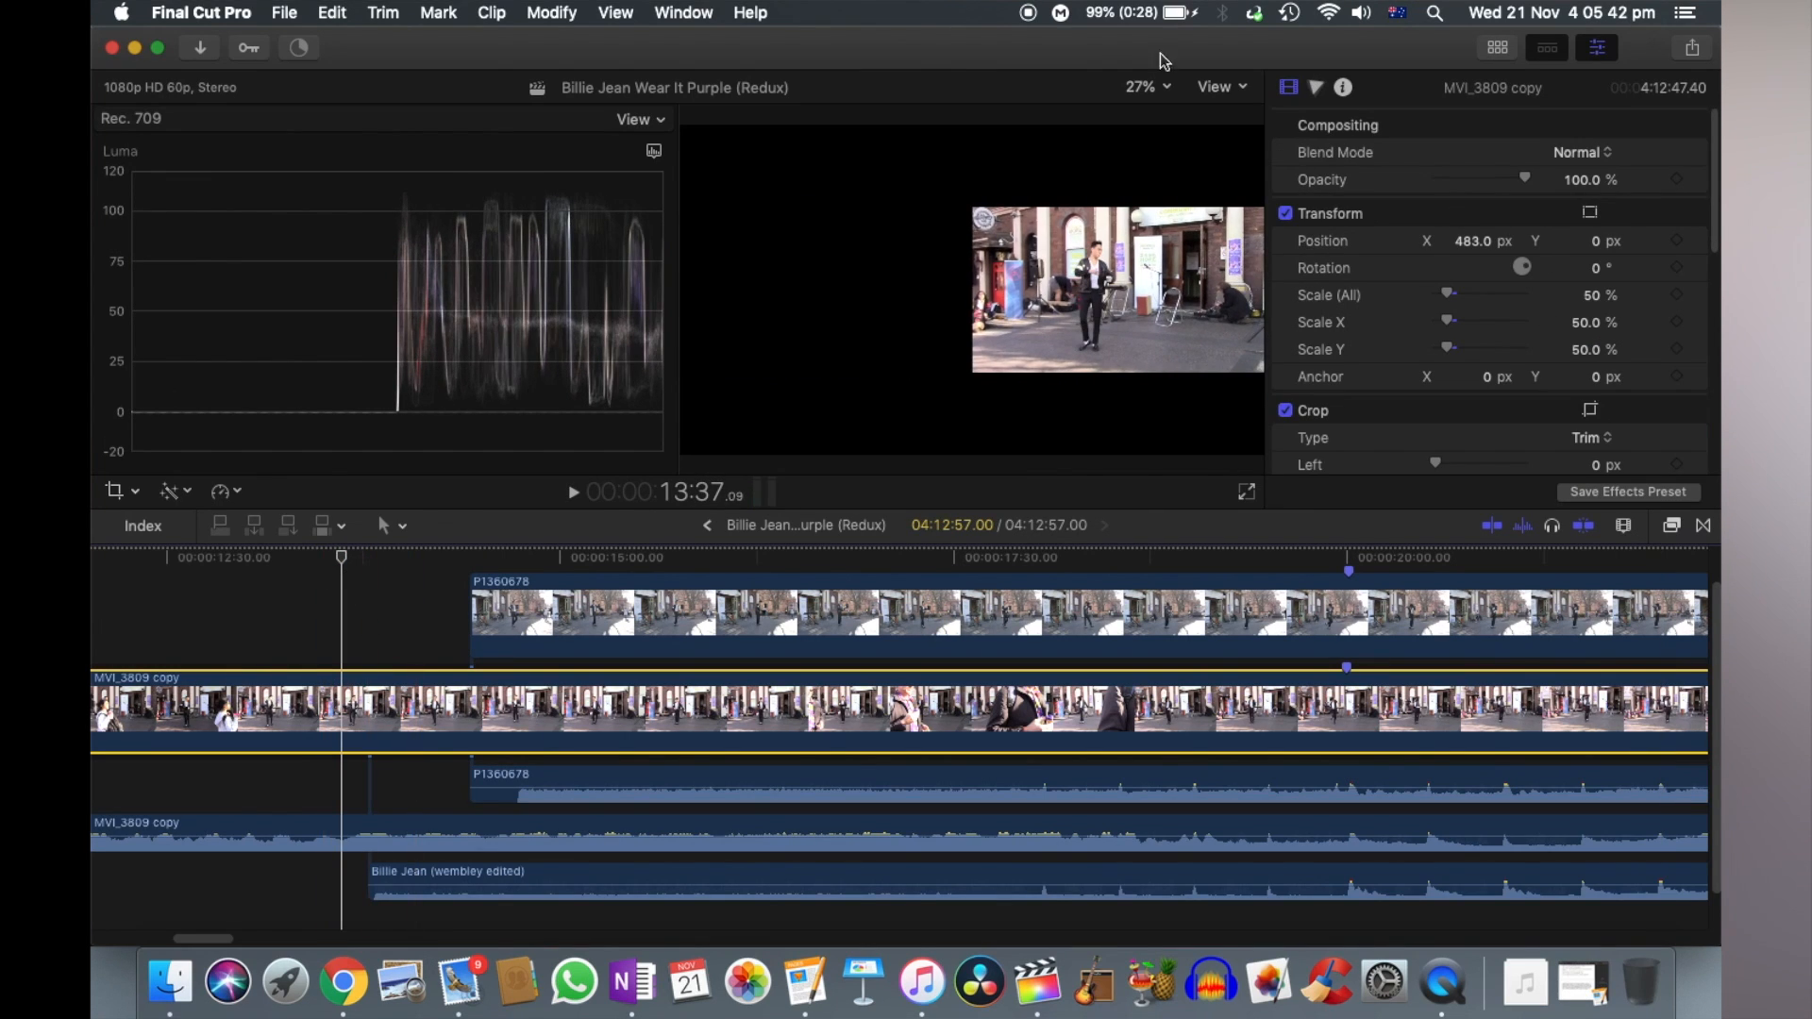
left_click(1316, 87)
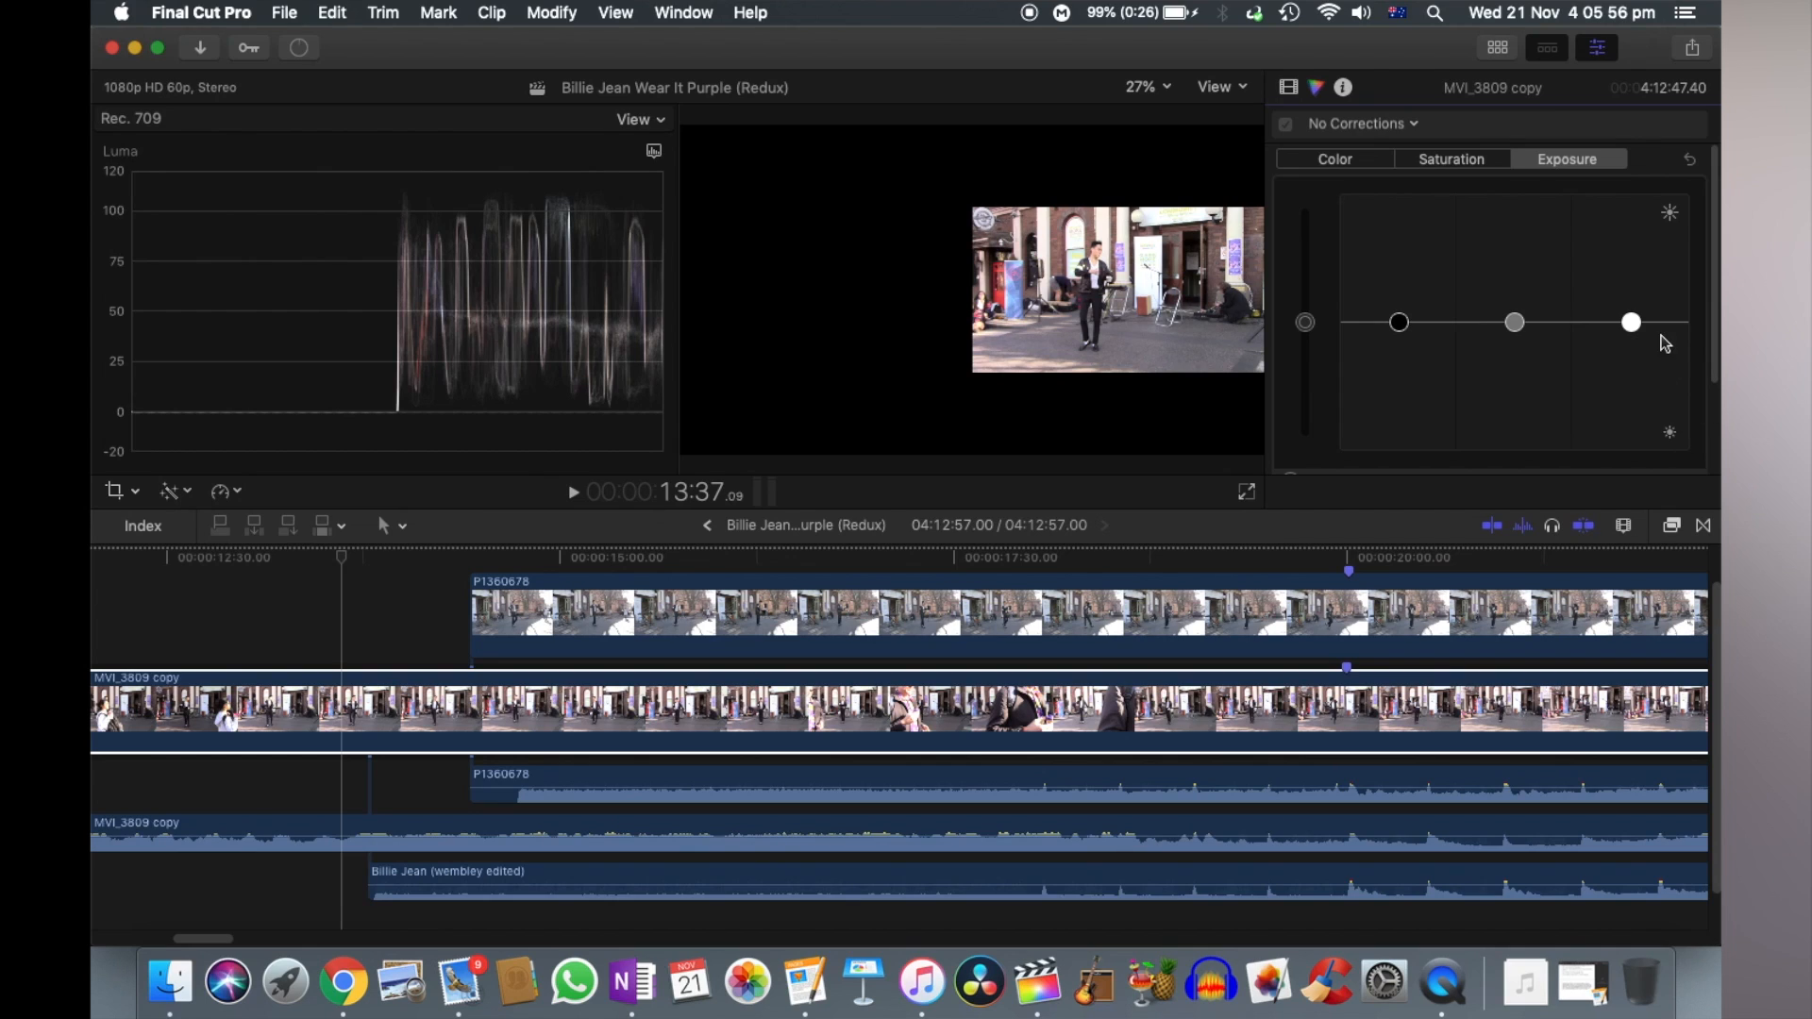
left_click(1633, 327)
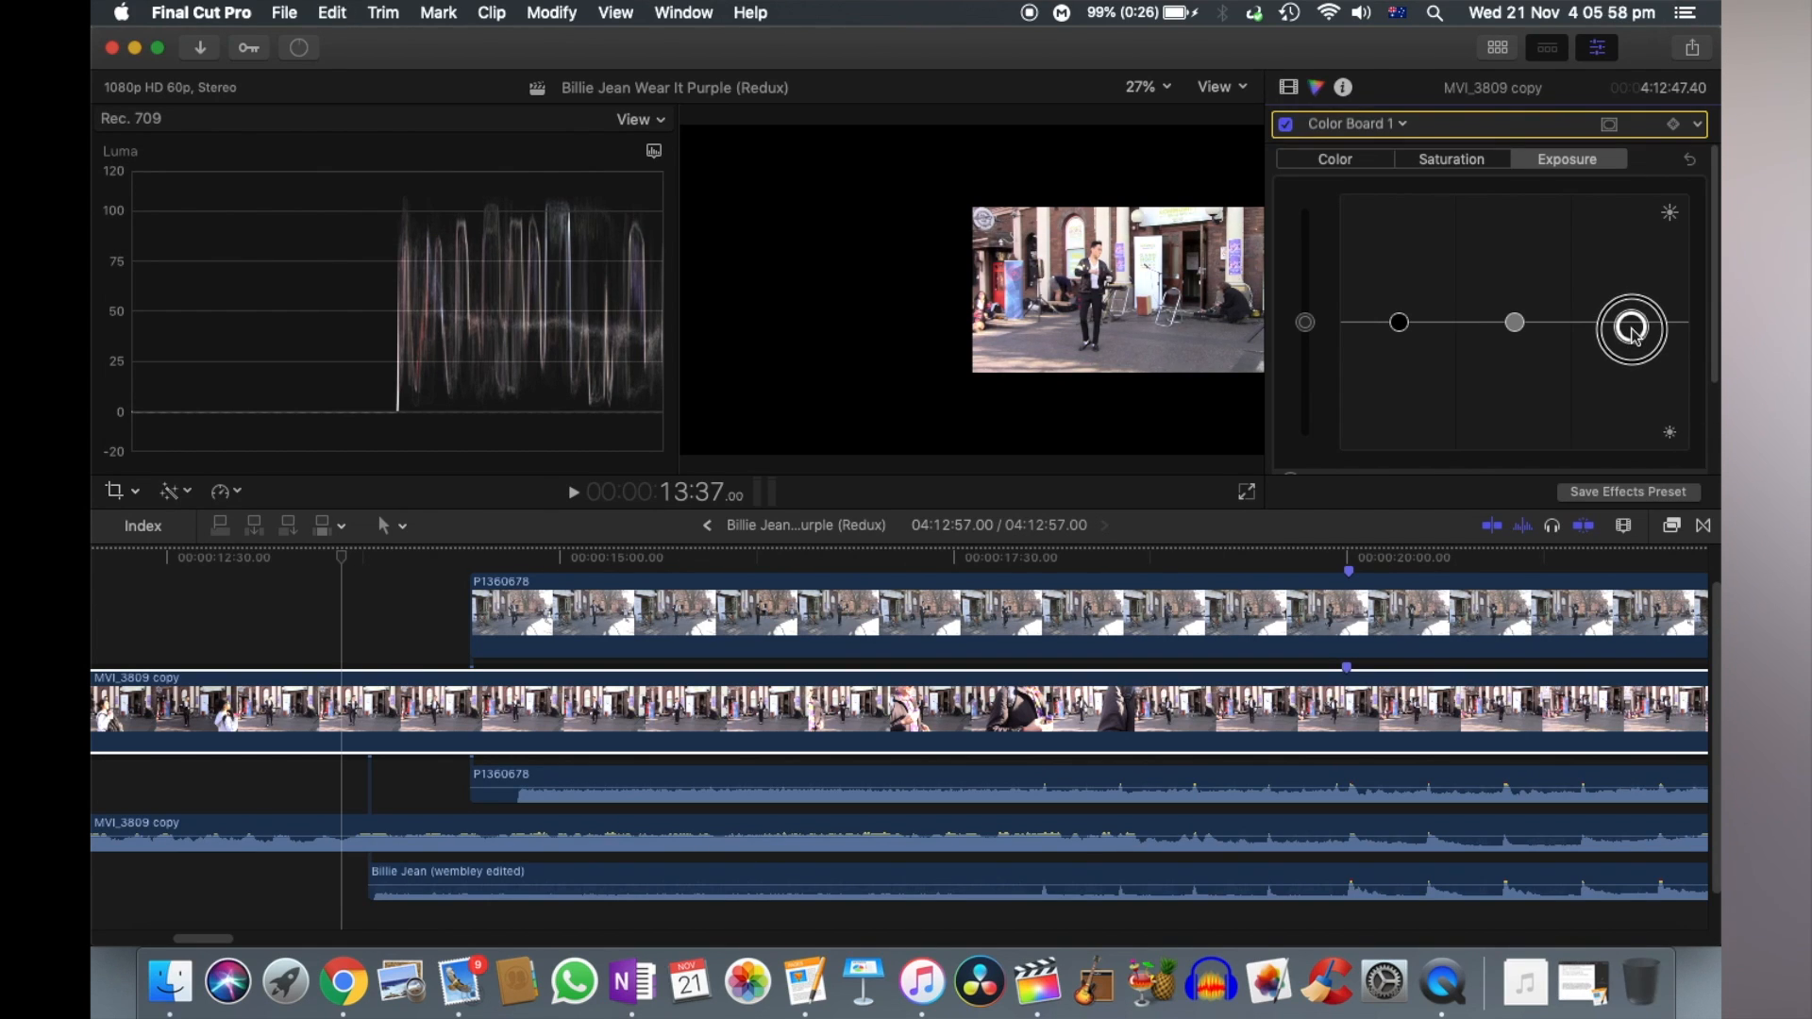
left_click_drag(1634, 349, 1633, 365)
left_click_drag(1522, 329, 1532, 298)
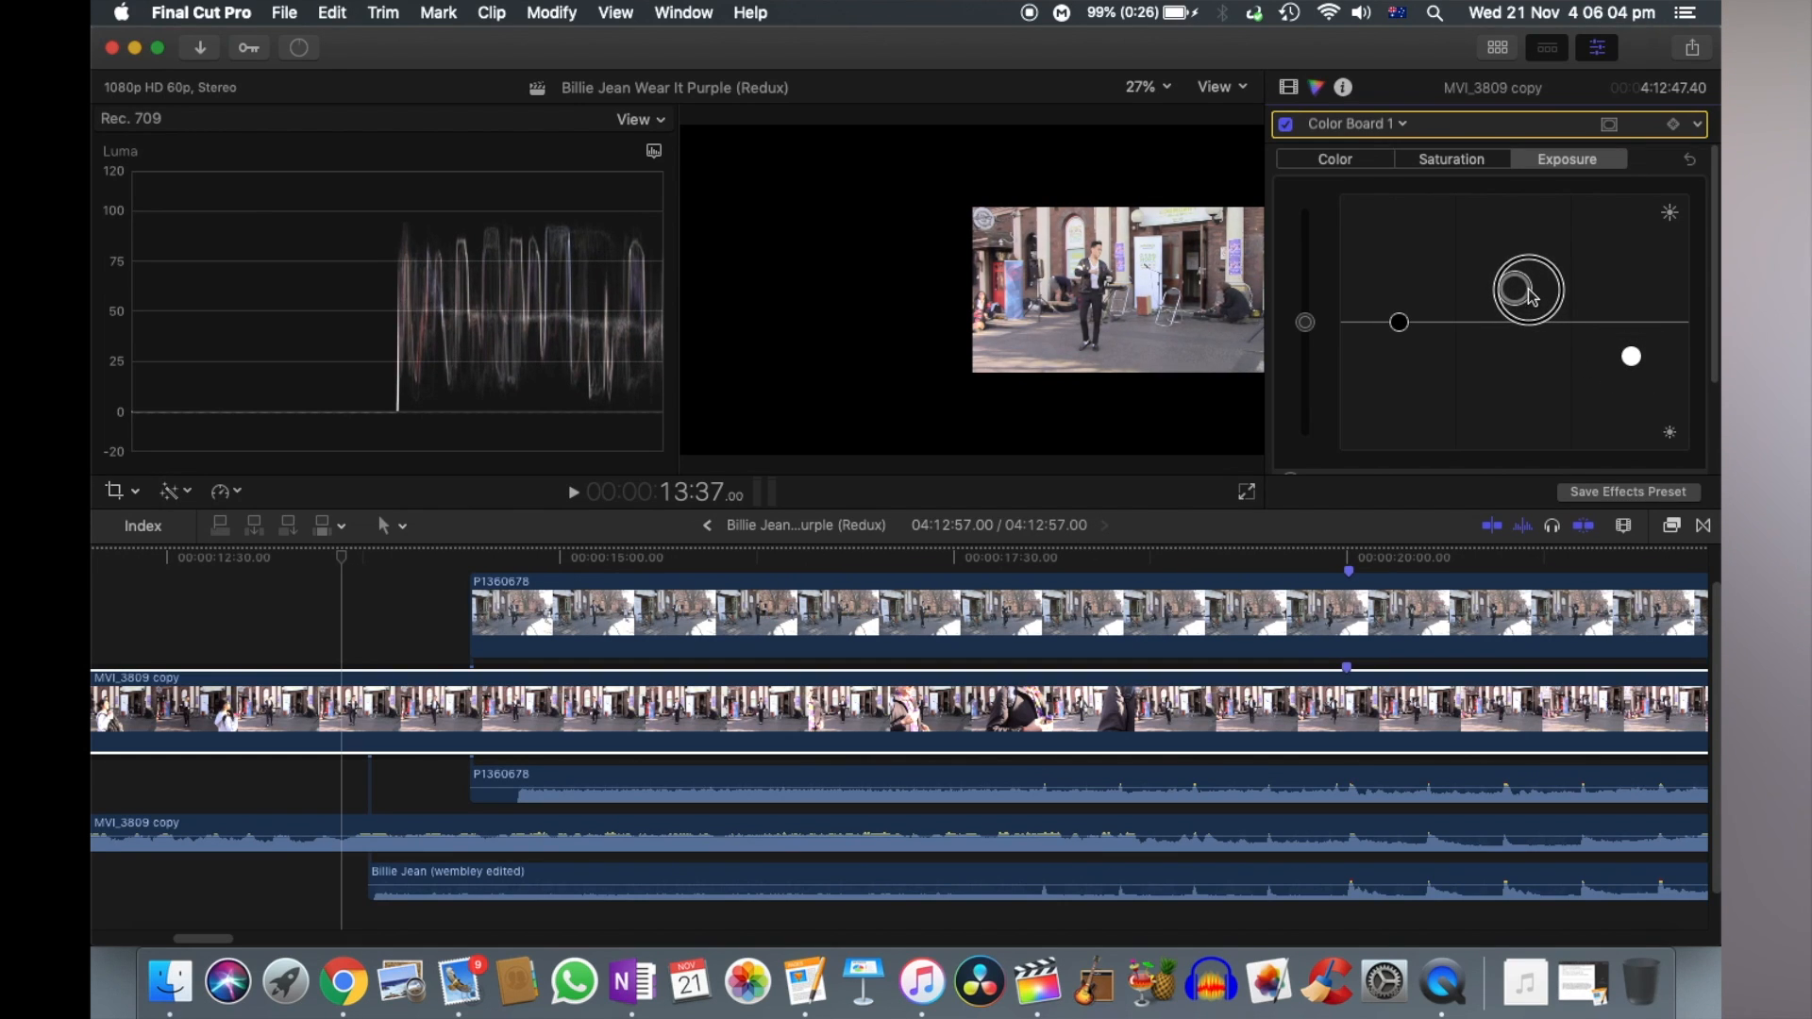
left_click_drag(1404, 337, 1402, 332)
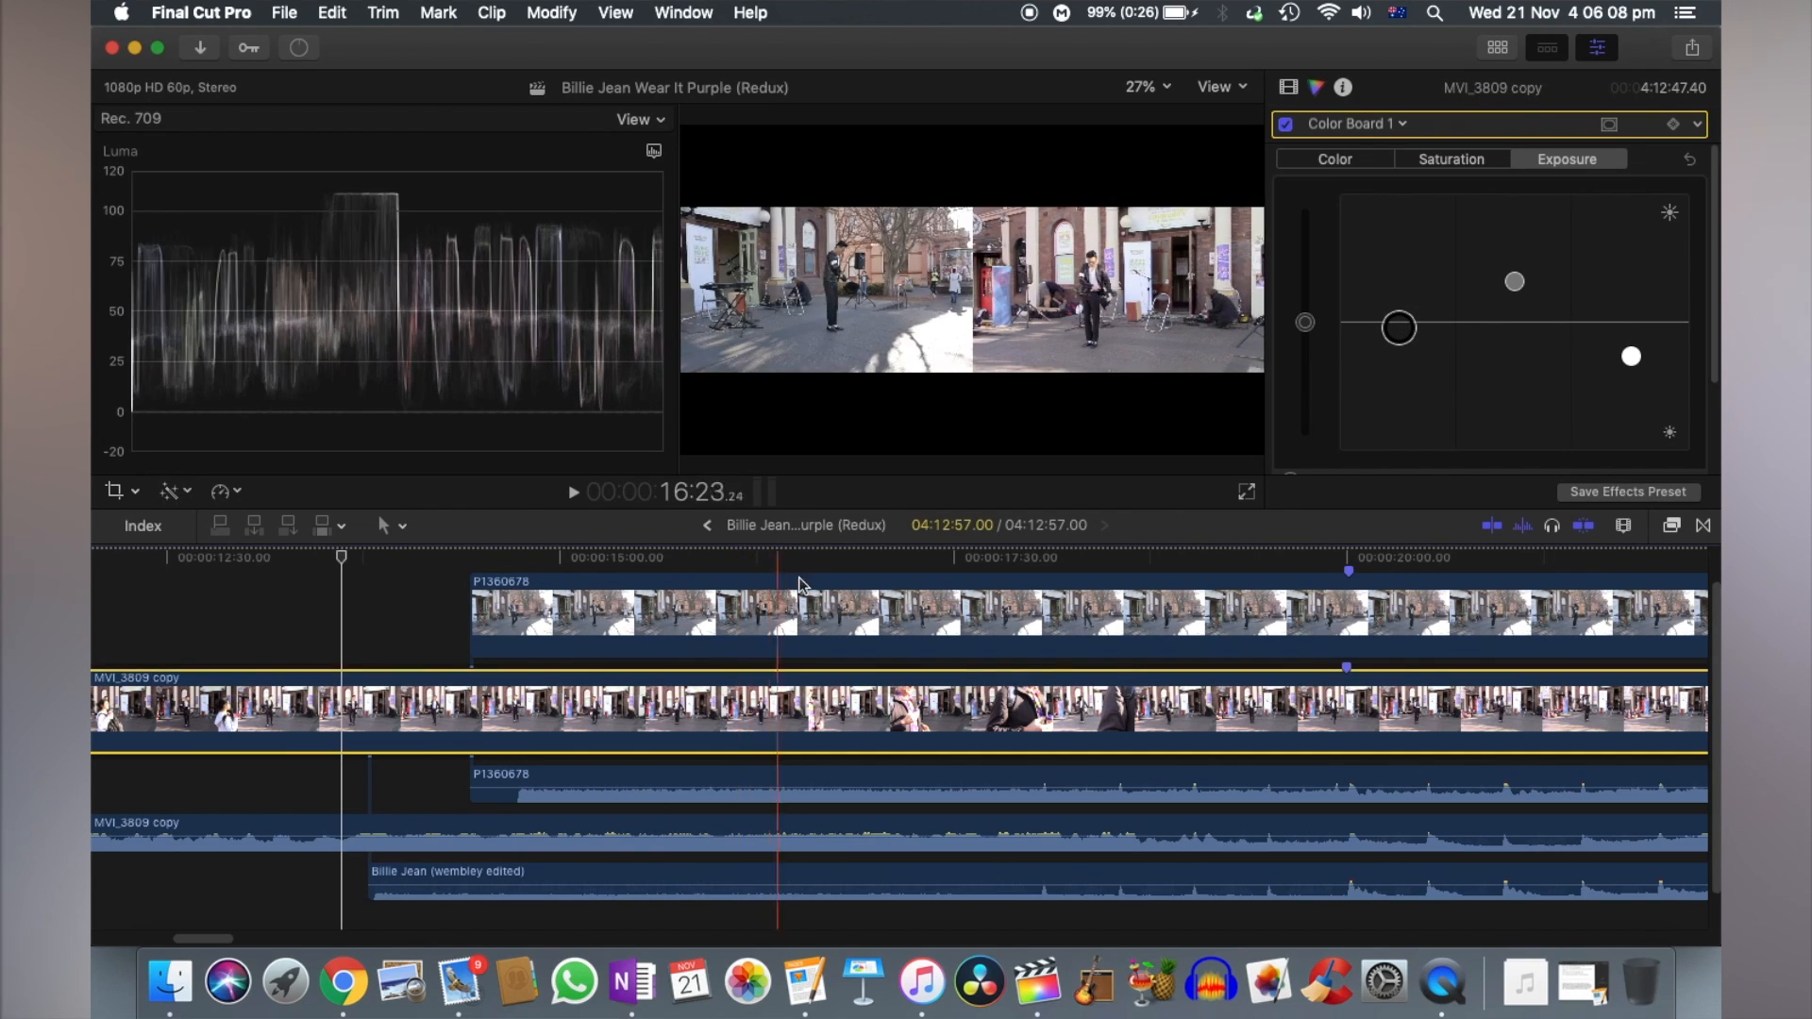
- Adjust the Color Board exposure of the P1360678 video clip, lowering the highlights and raising the midtones
left_click(770, 621)
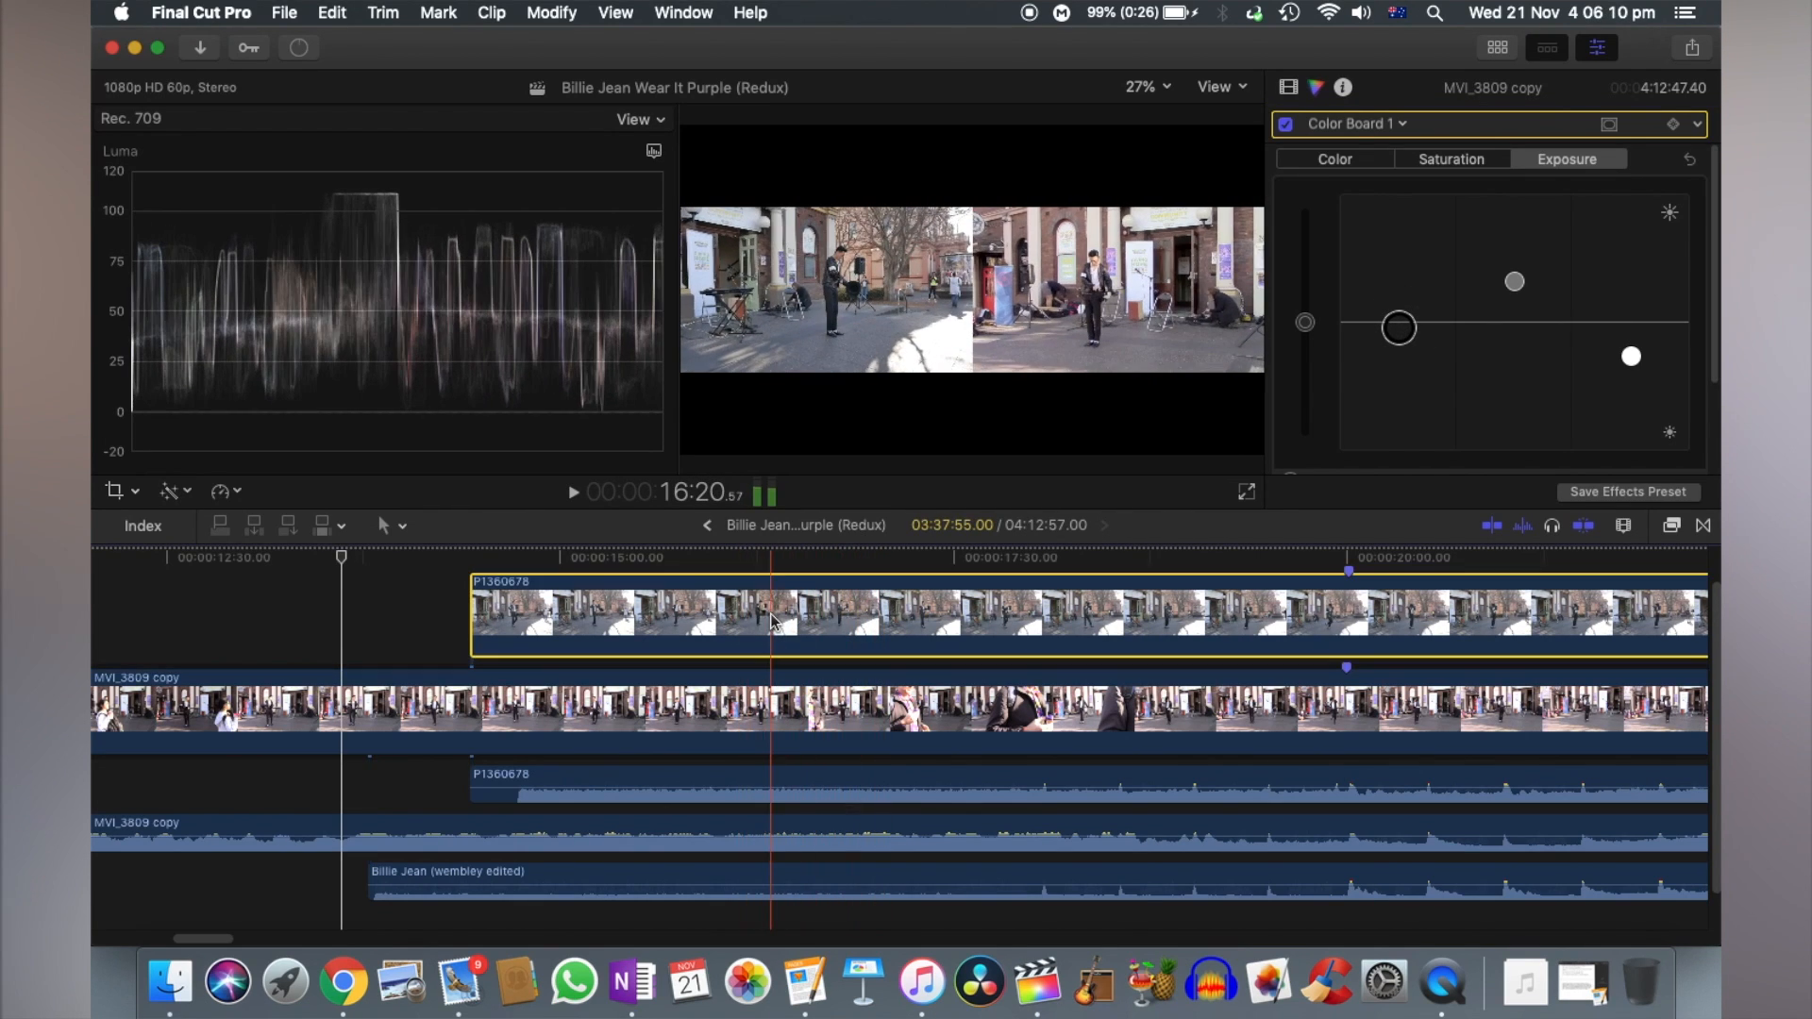
left_click(805, 559)
left_click_drag(1631, 324, 1631, 349)
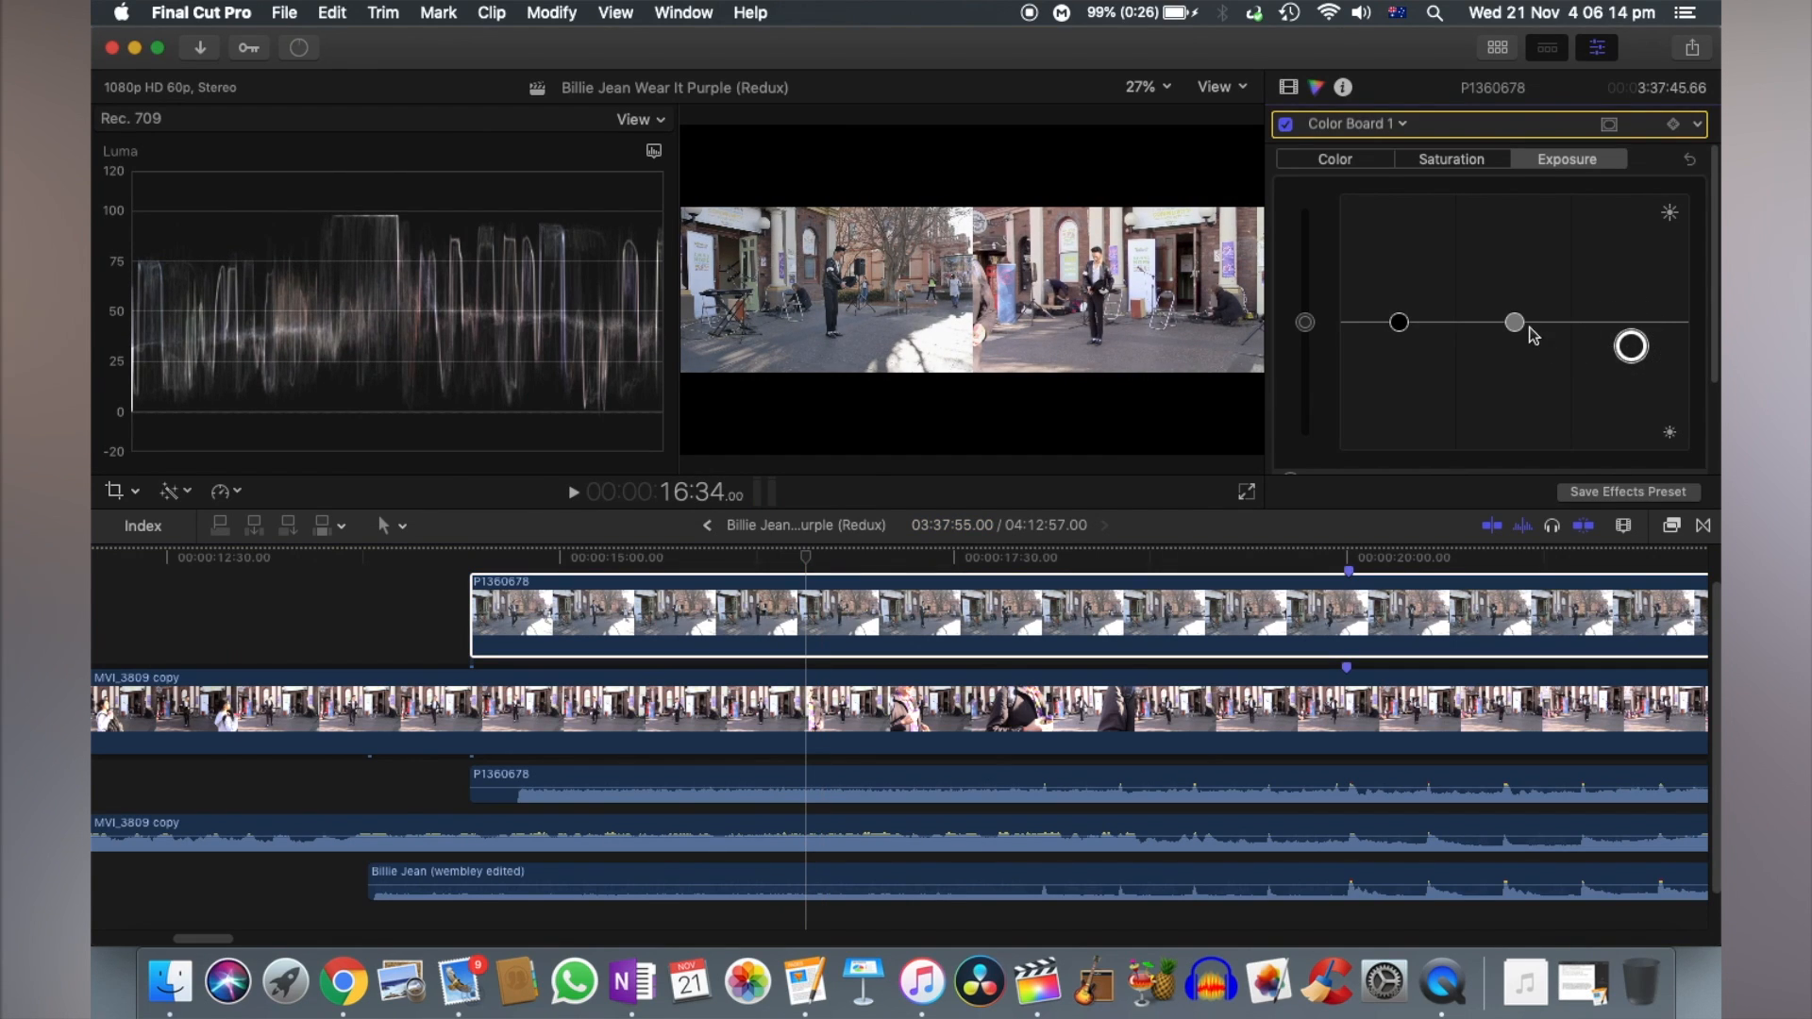
left_click_drag(1520, 329, 1555, 304)
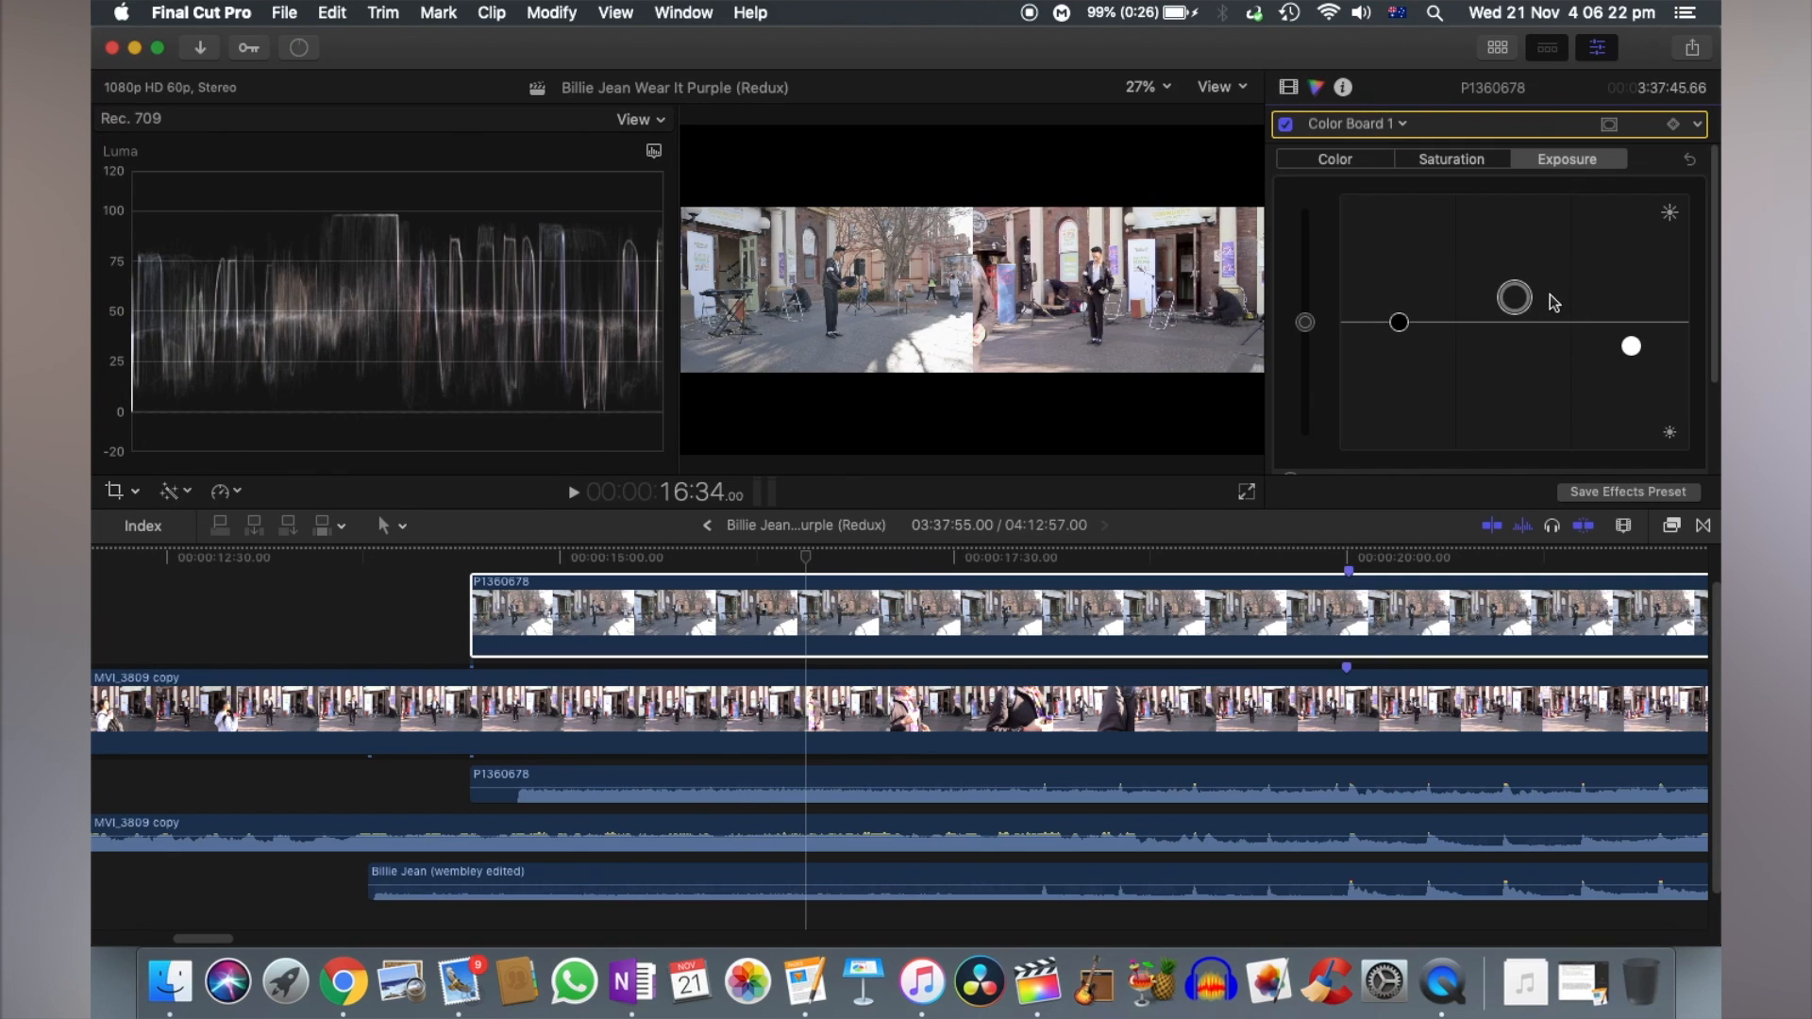
- Apply Match Color to P1360678, using a frame of MVI_3809 copy from before P1360678 begins as the reference
left_click(509, 609)
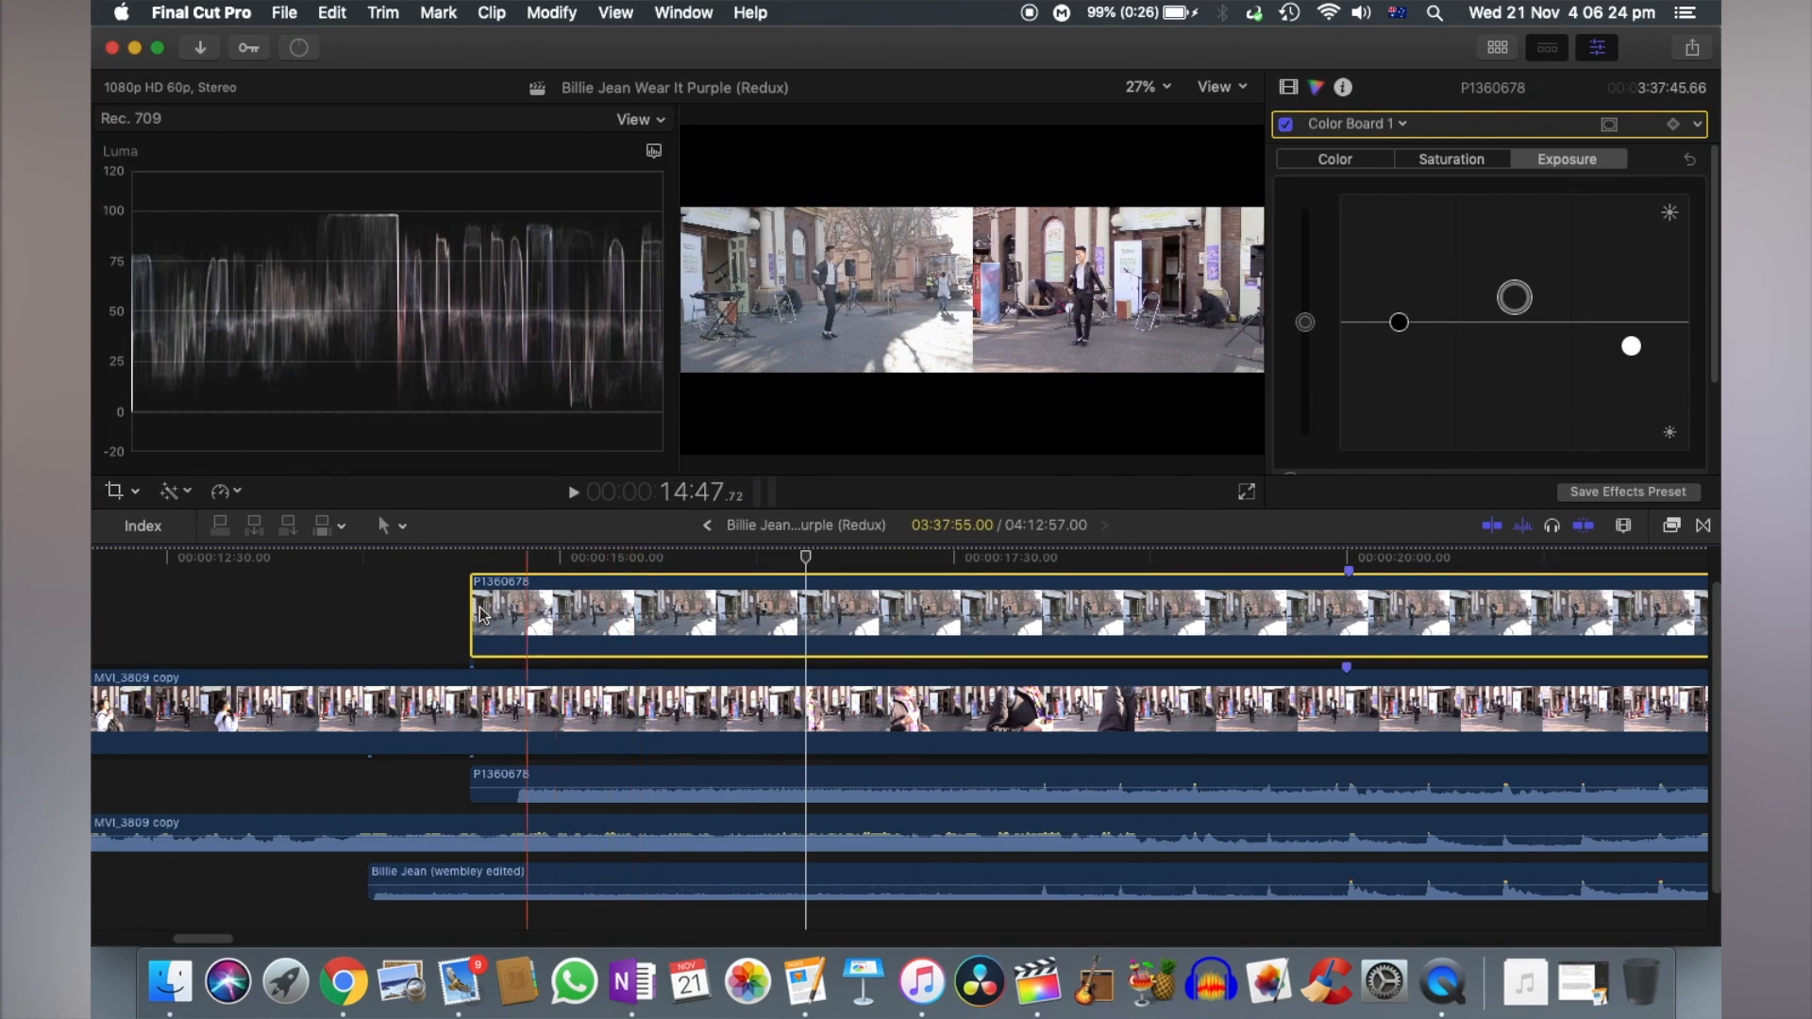
left_click(621, 557)
left_click(166, 489)
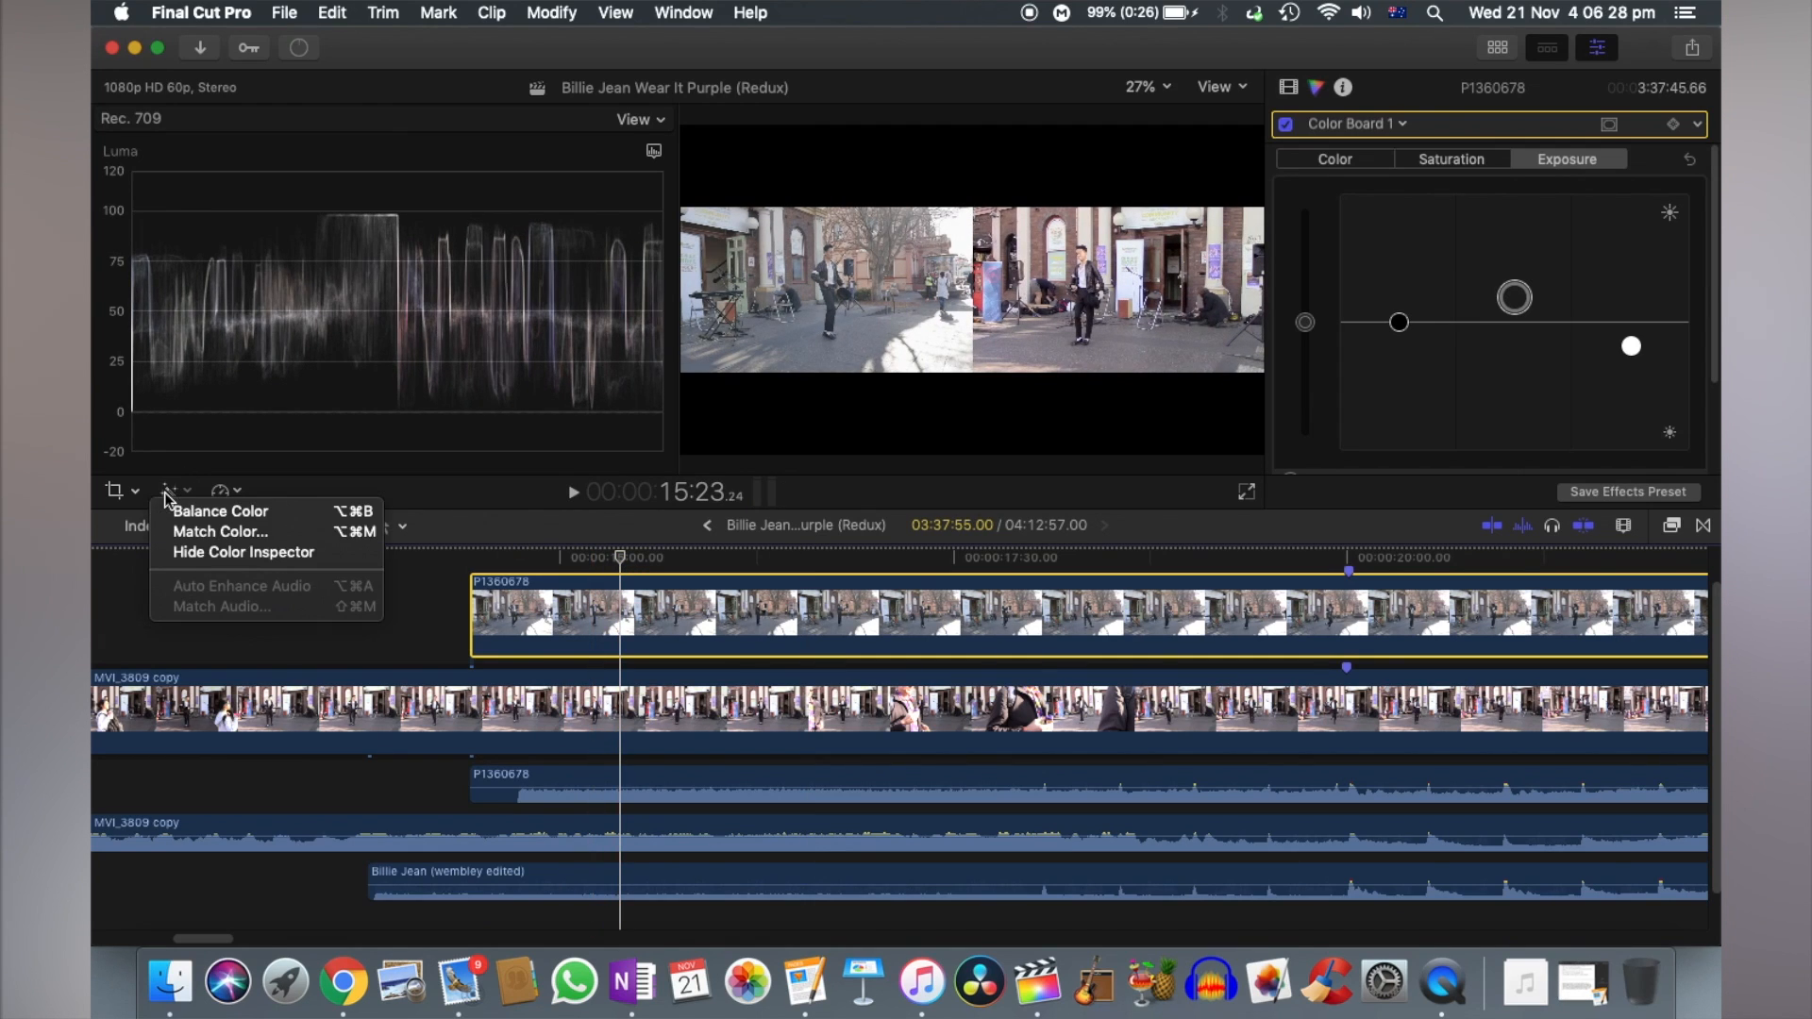
left_click(227, 526)
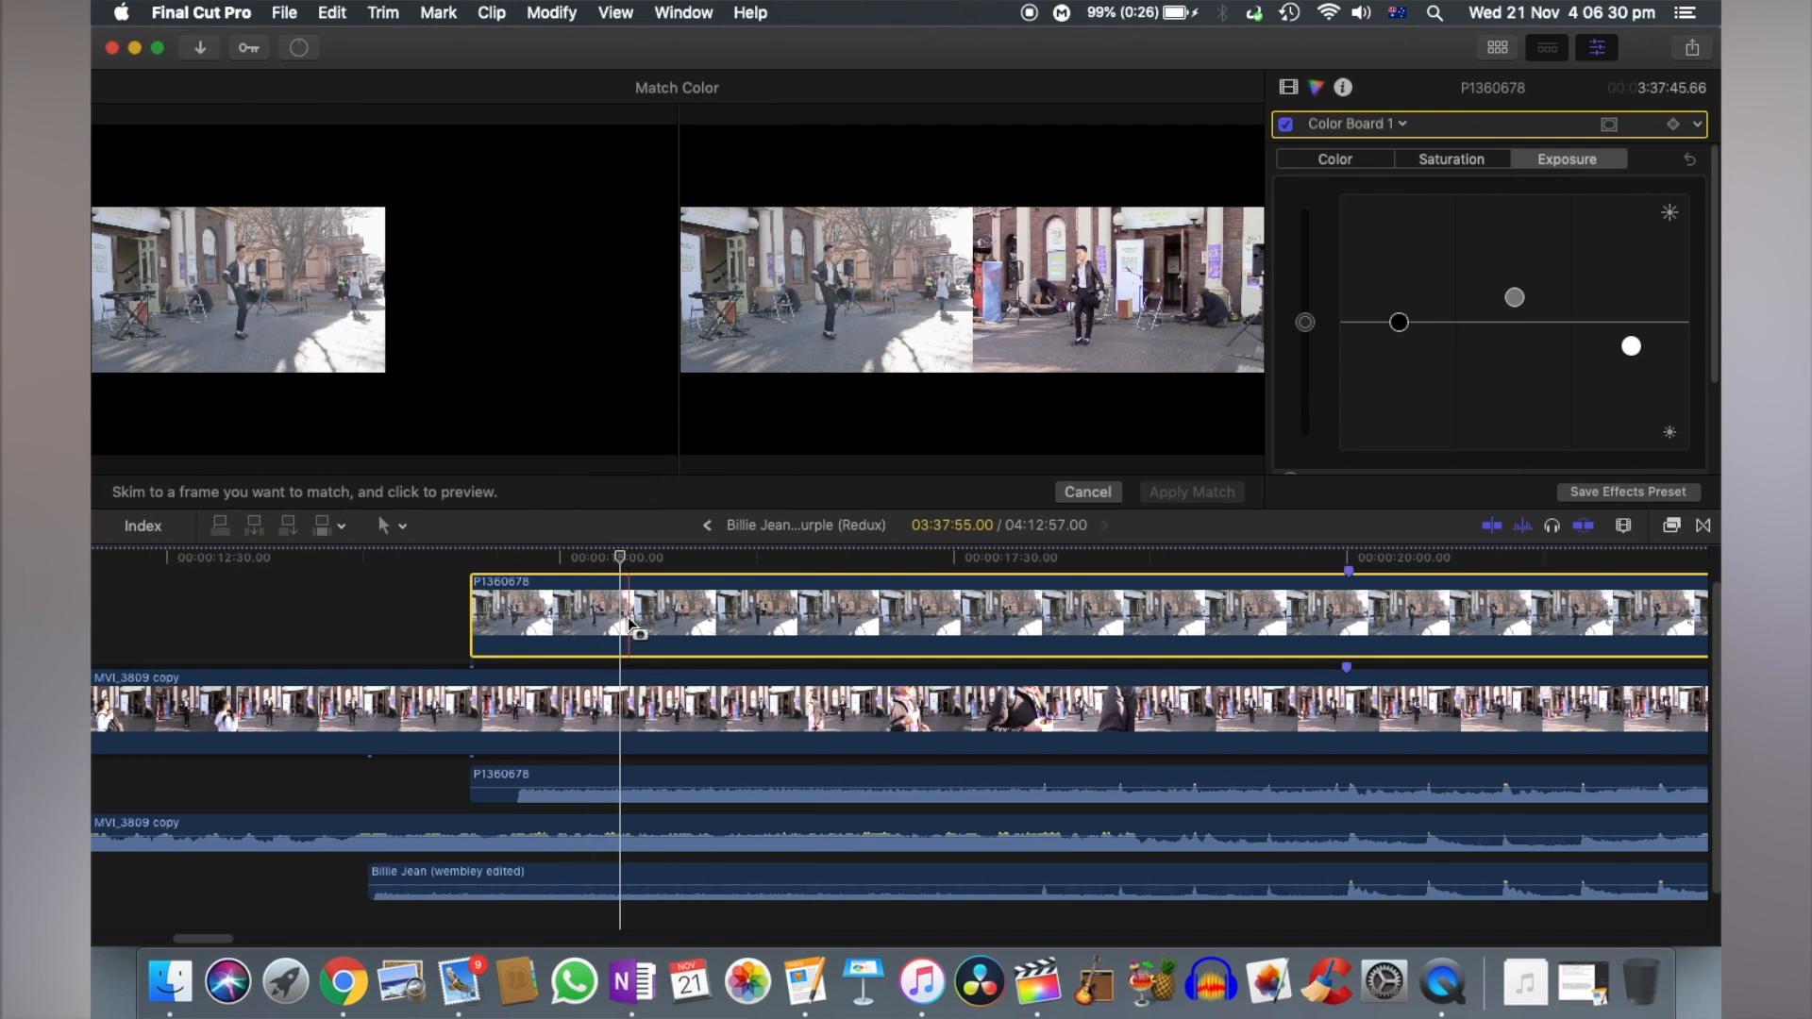
left_click(352, 735)
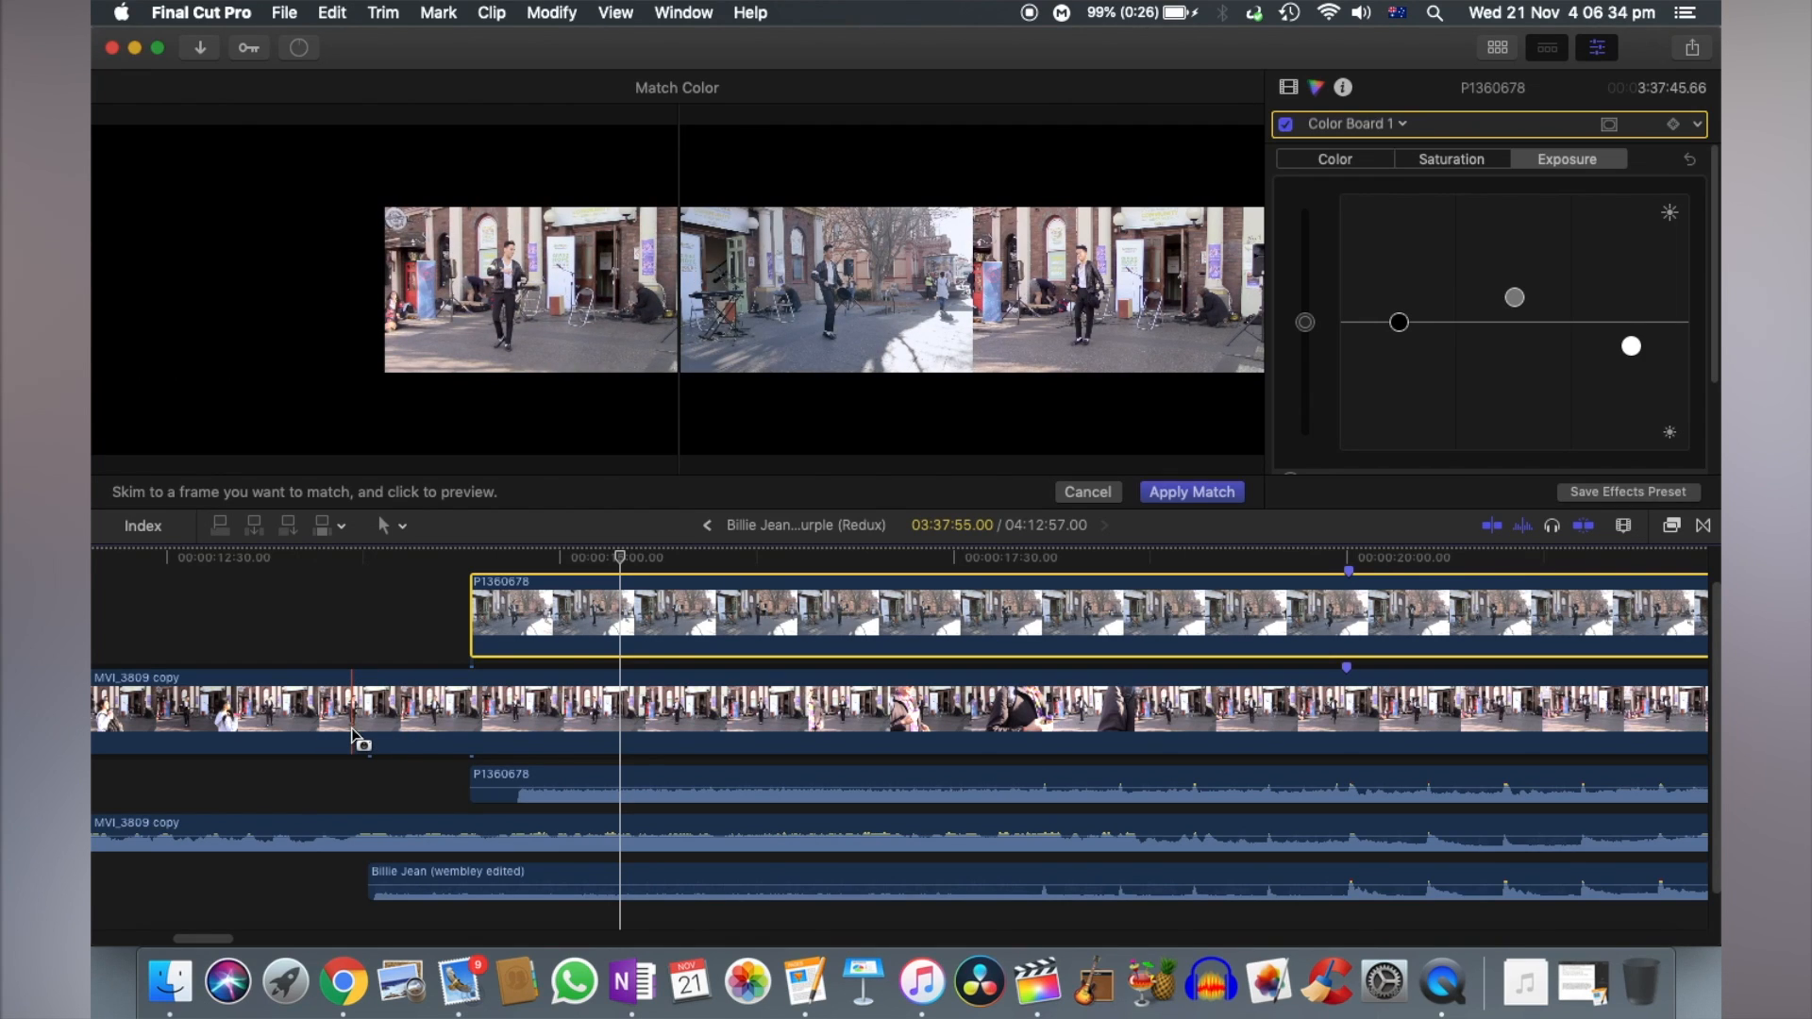
left_click(1189, 494)
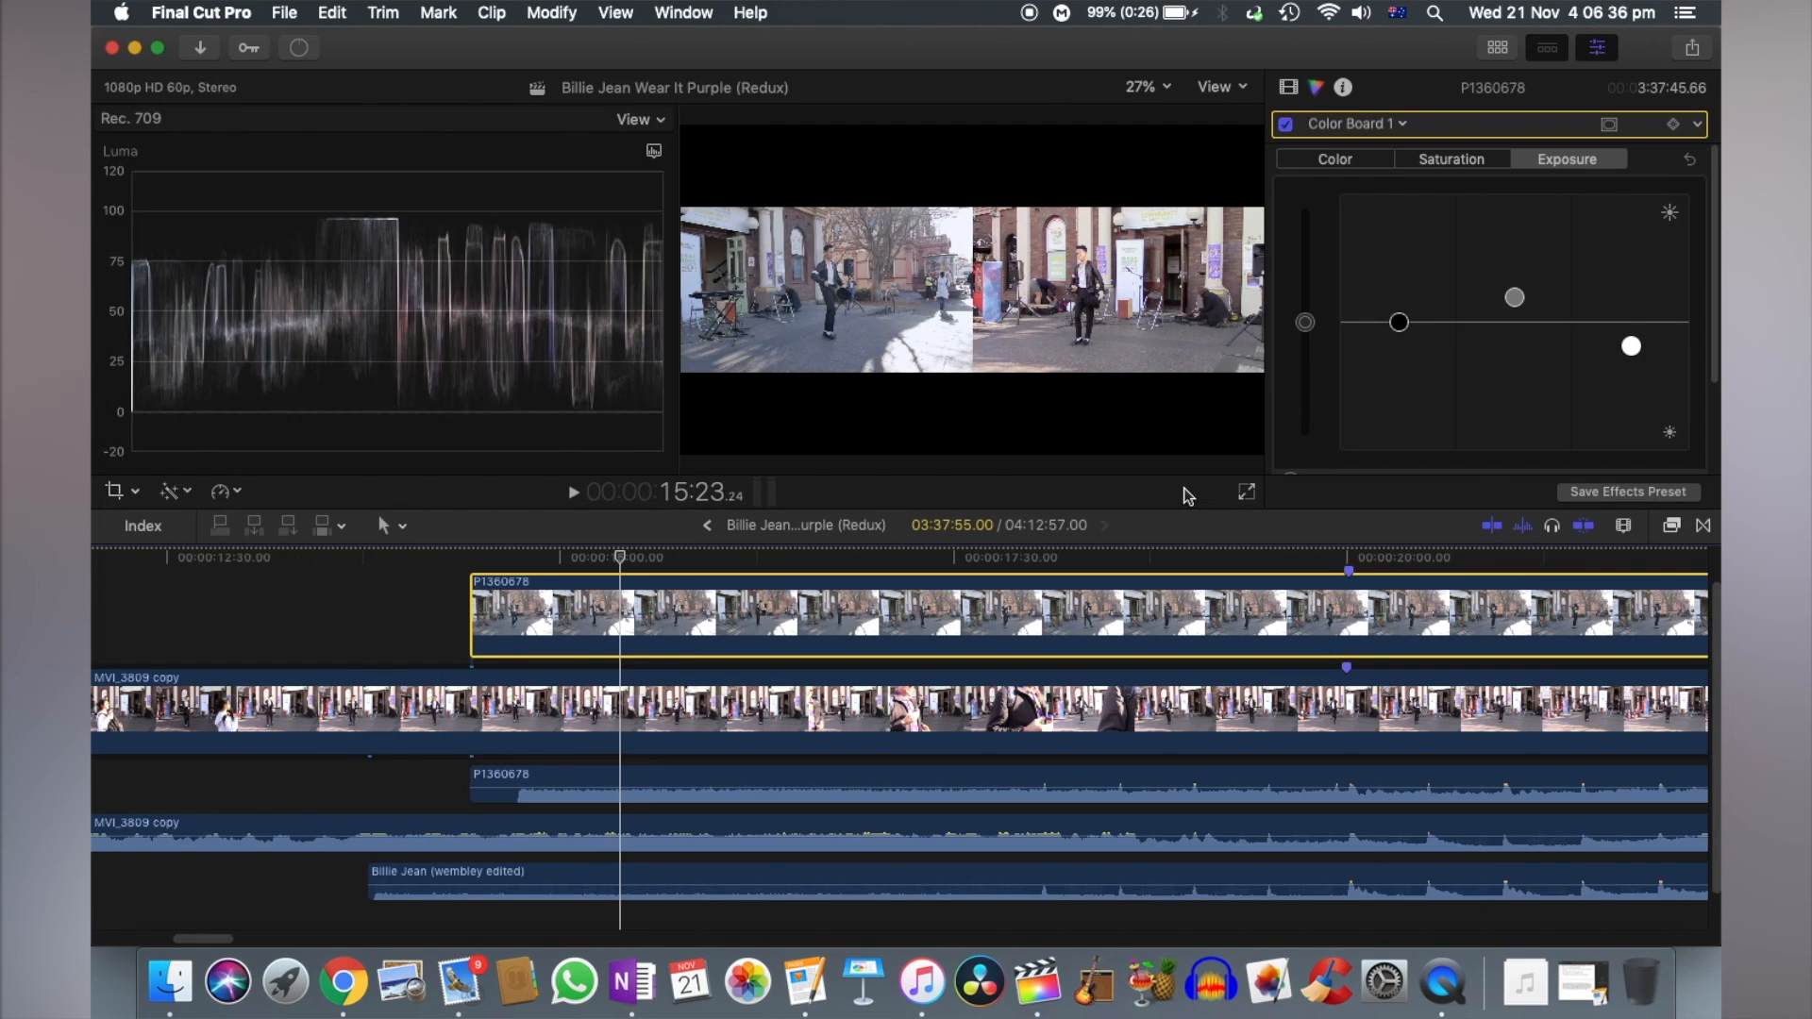
- Cut the MVI_3809 copy video and audio at about 00:00:13:19, before the music track starts, and delete everything earlier with the gap closed
left_click(1615, 55)
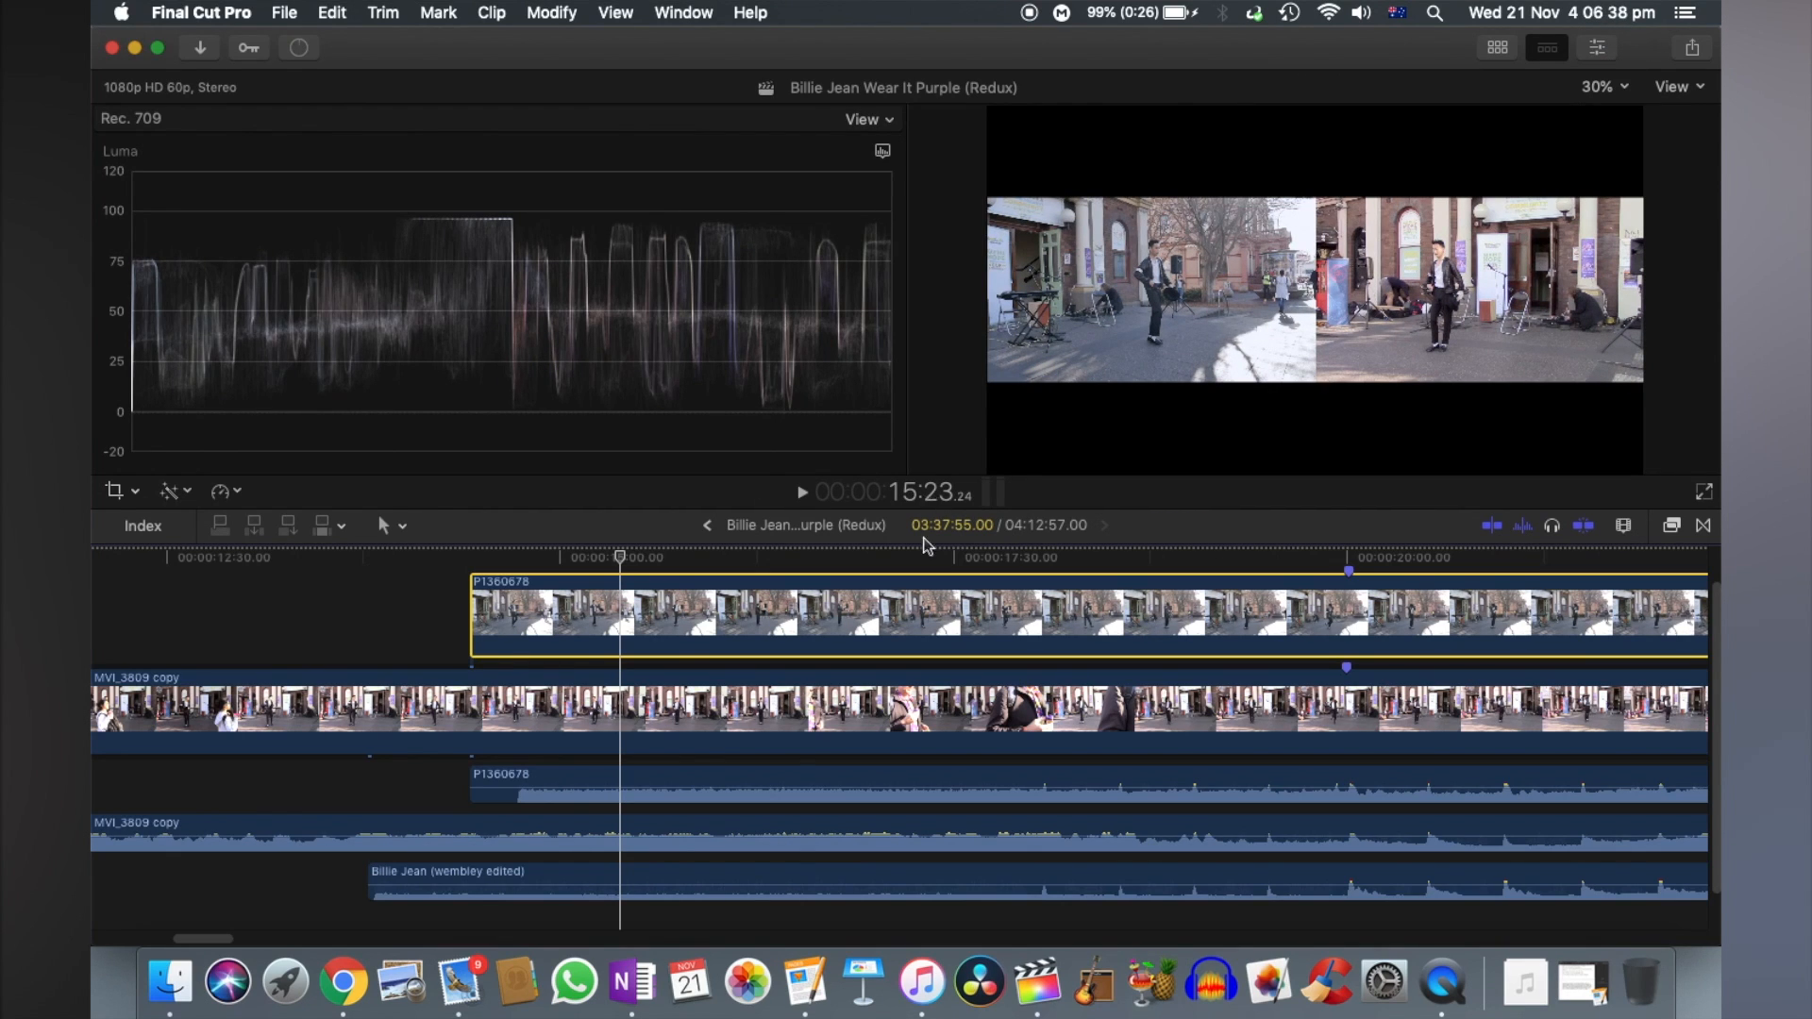
scroll(349, 661, "left", 5)
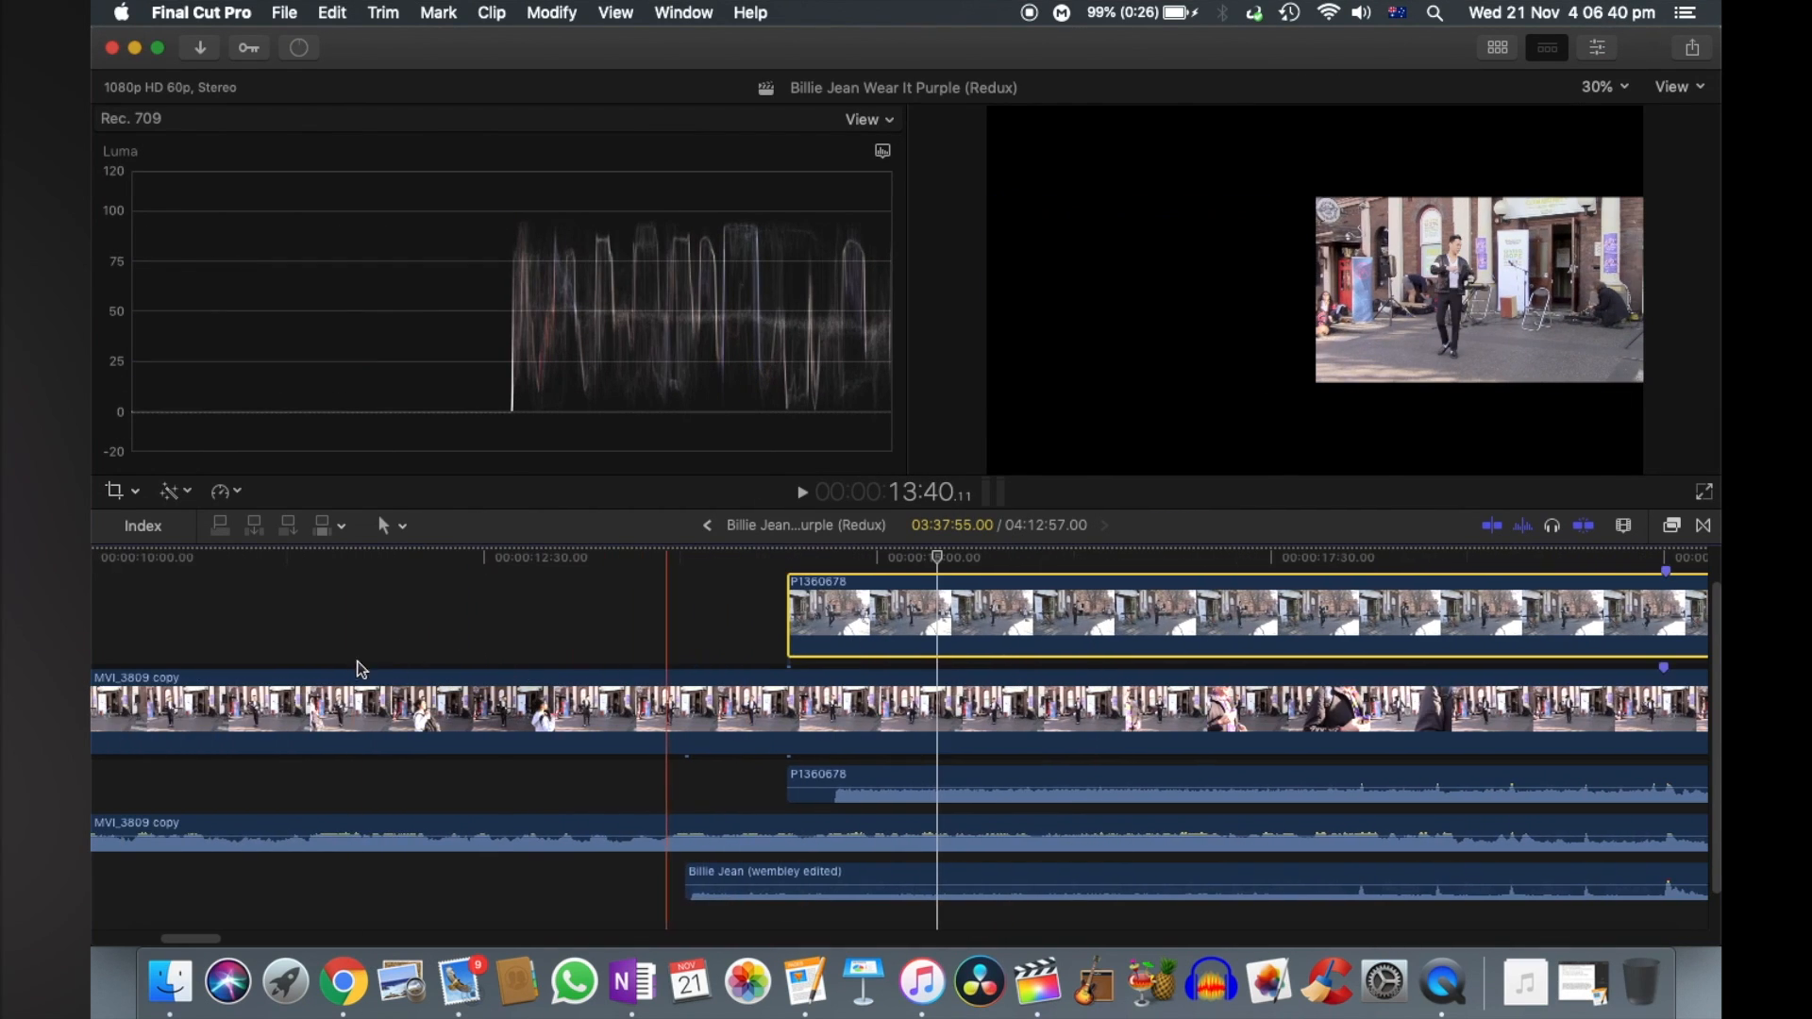
scroll(595, 722, "left", 6)
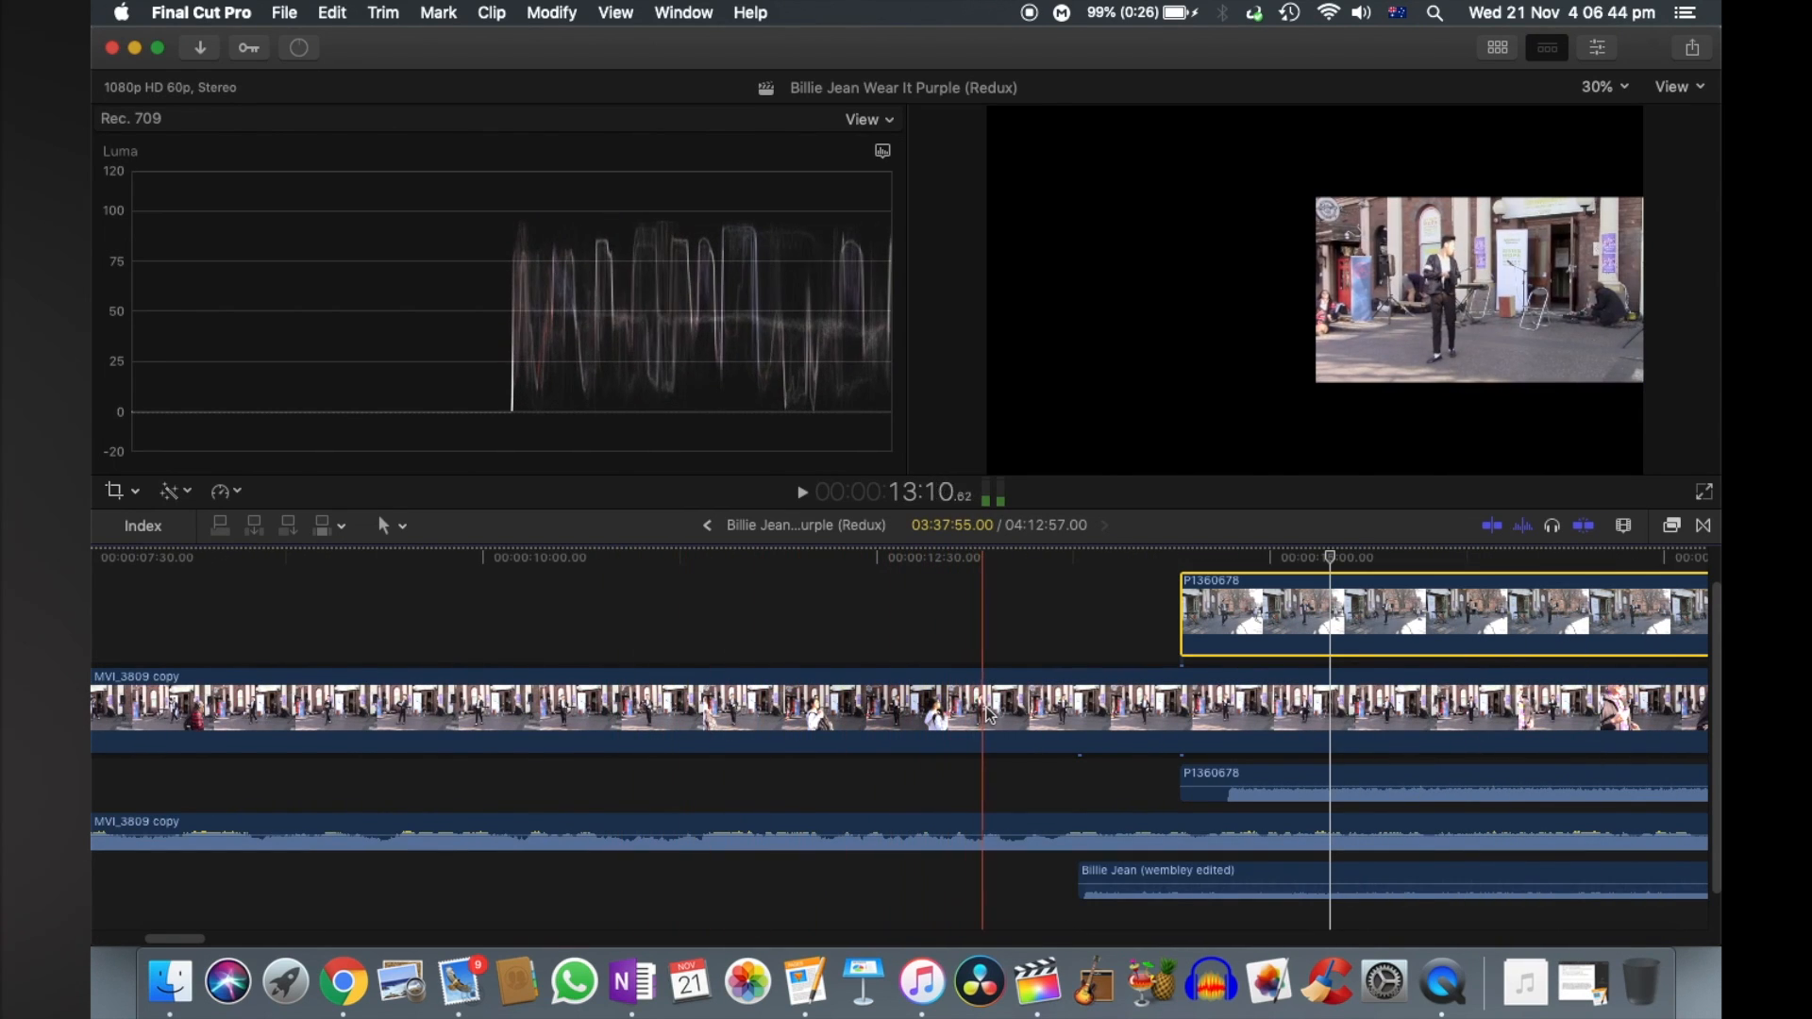
left_click(1010, 715)
key("super+b")
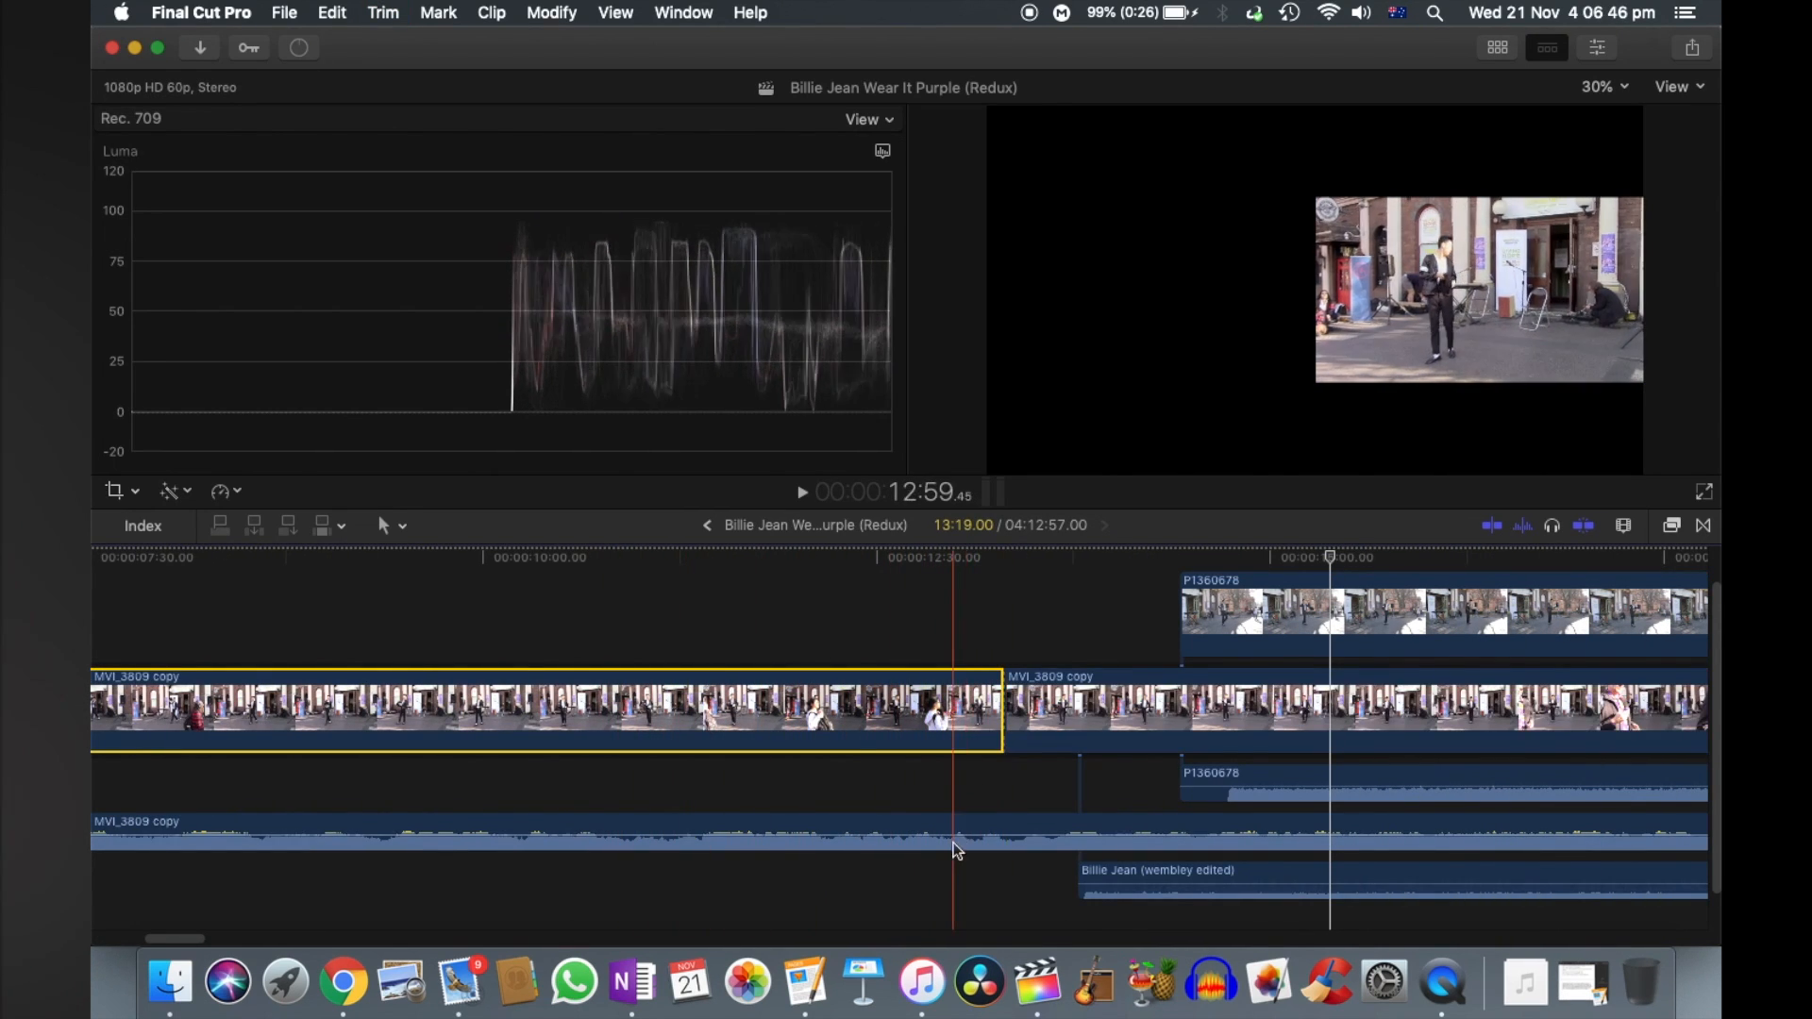
left_click(1002, 831)
left_click_drag(773, 619, 871, 840)
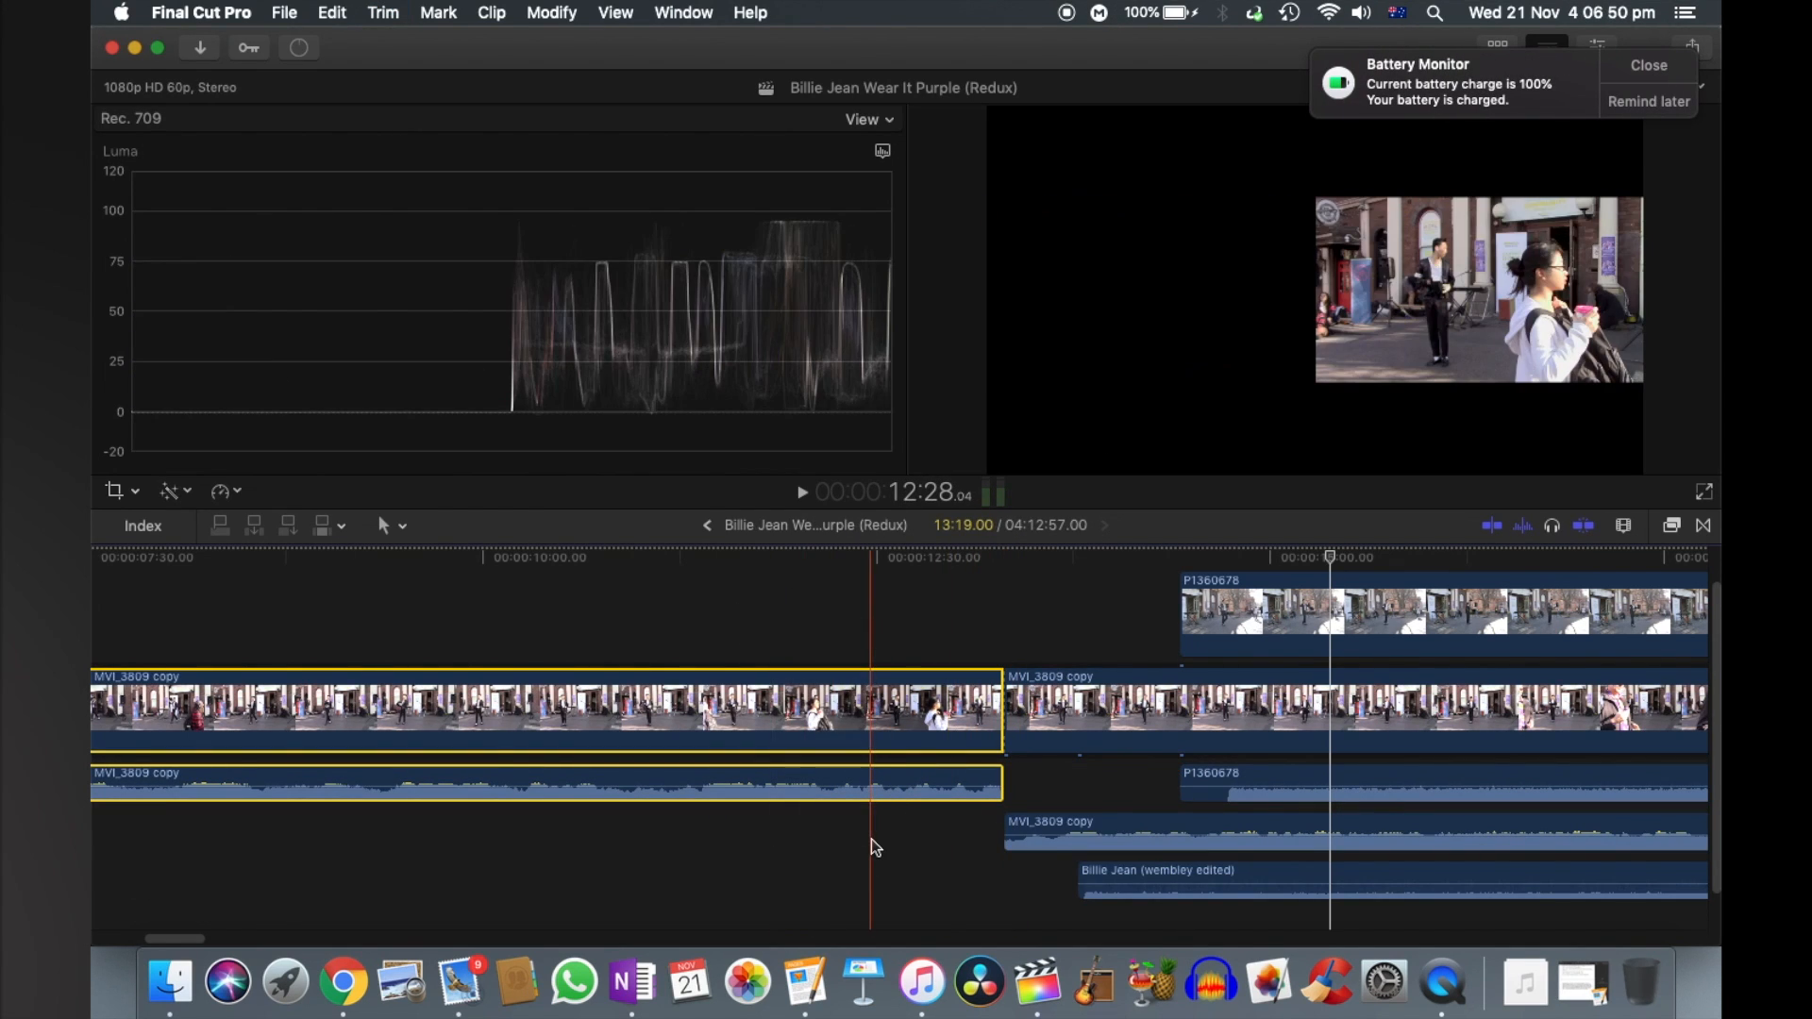
key("Delete")
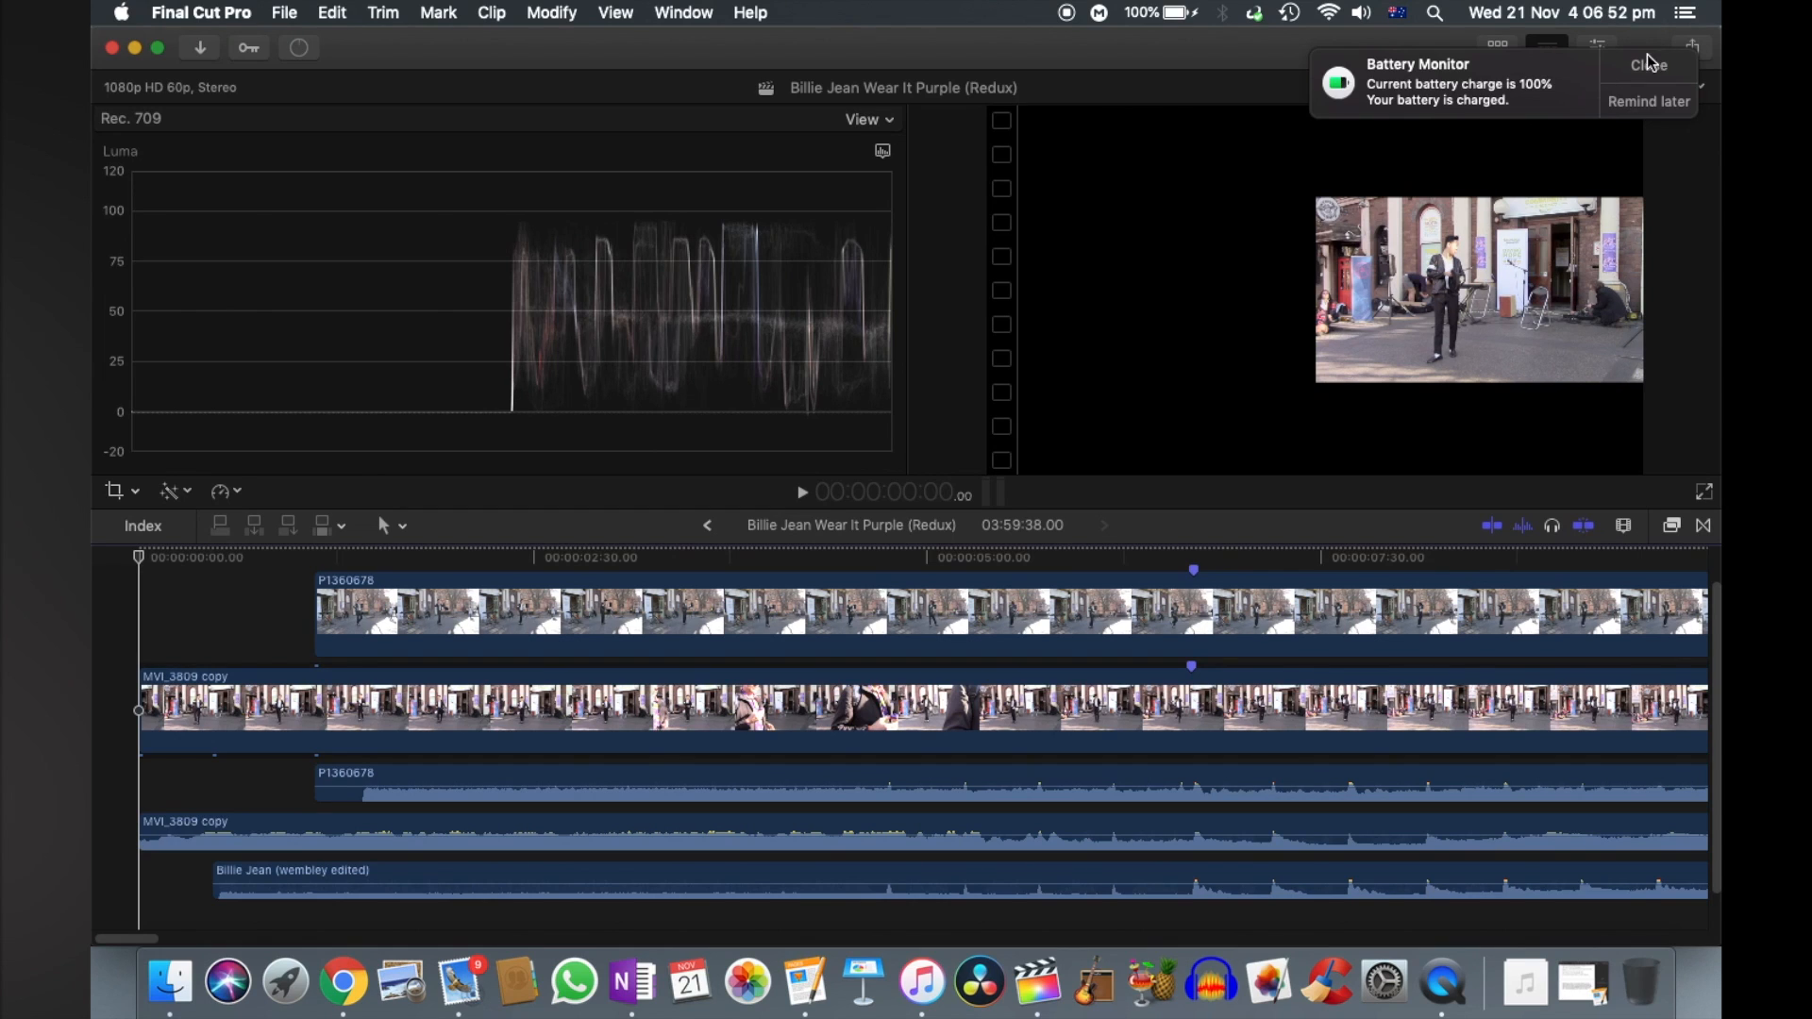
left_click(1648, 64)
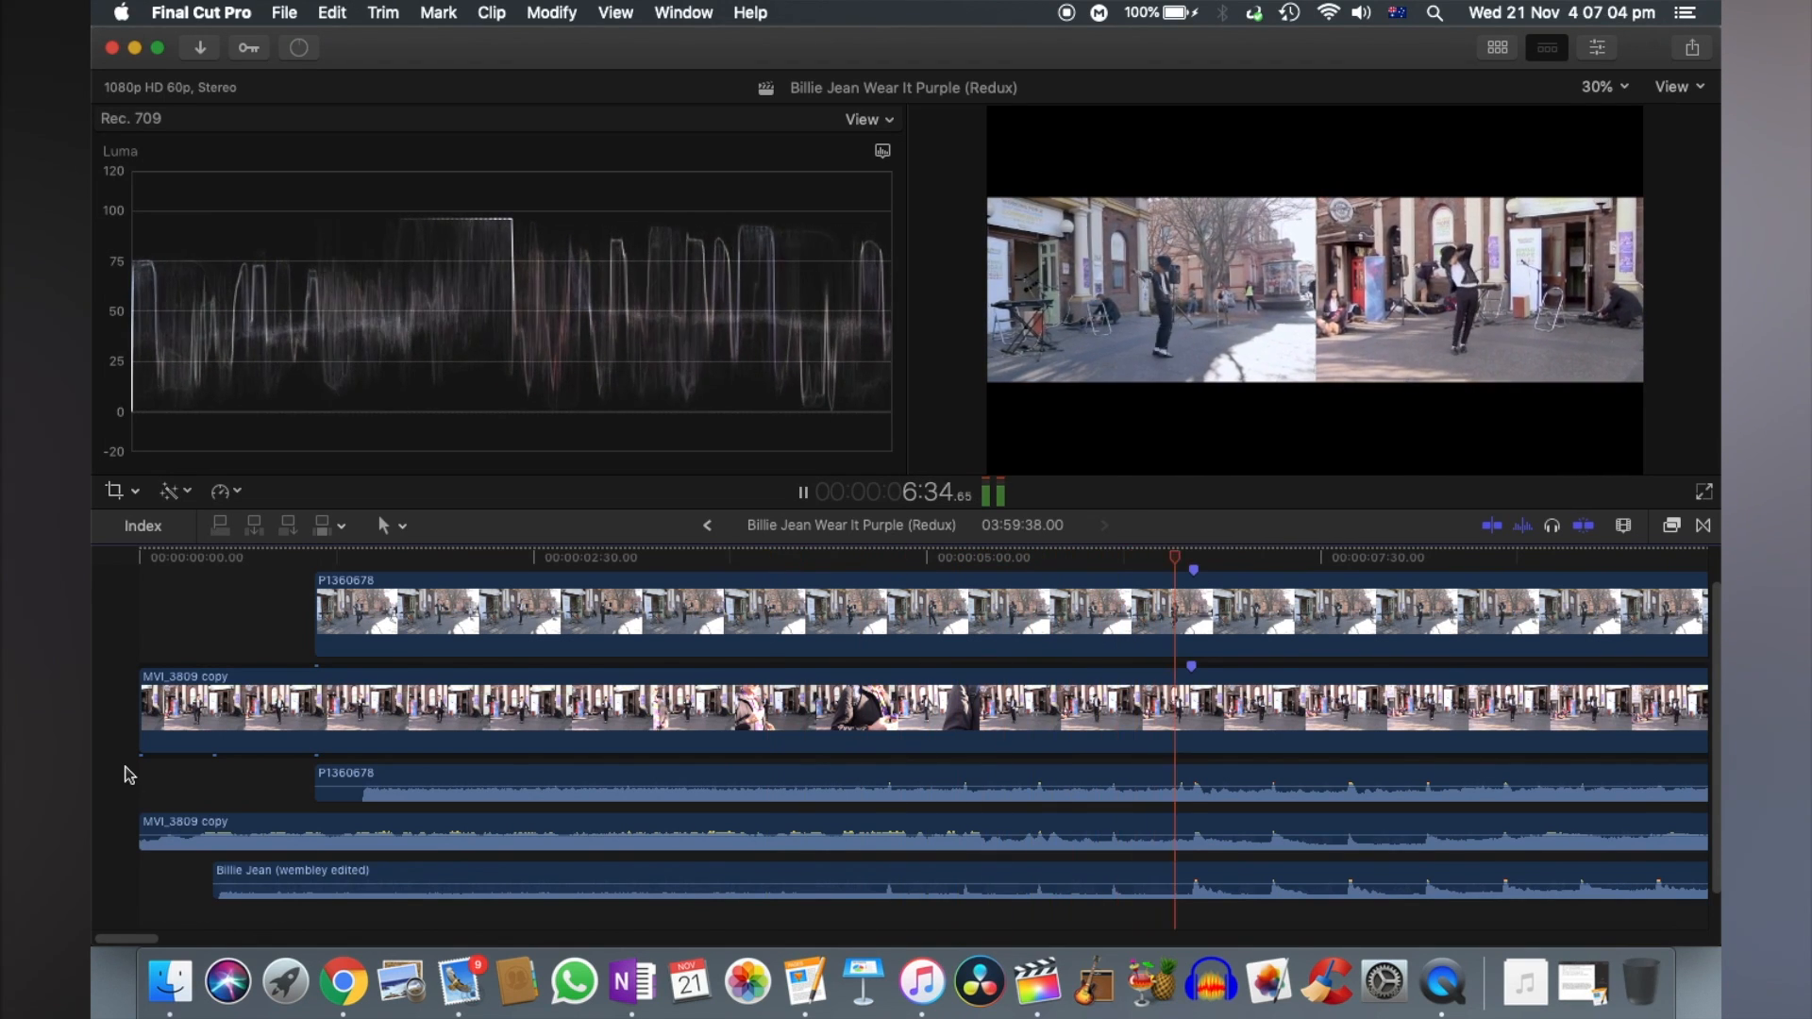
- Examine the two synced clips and audio tracks side by side along the whole timeline, from the opening to the end
key("space")
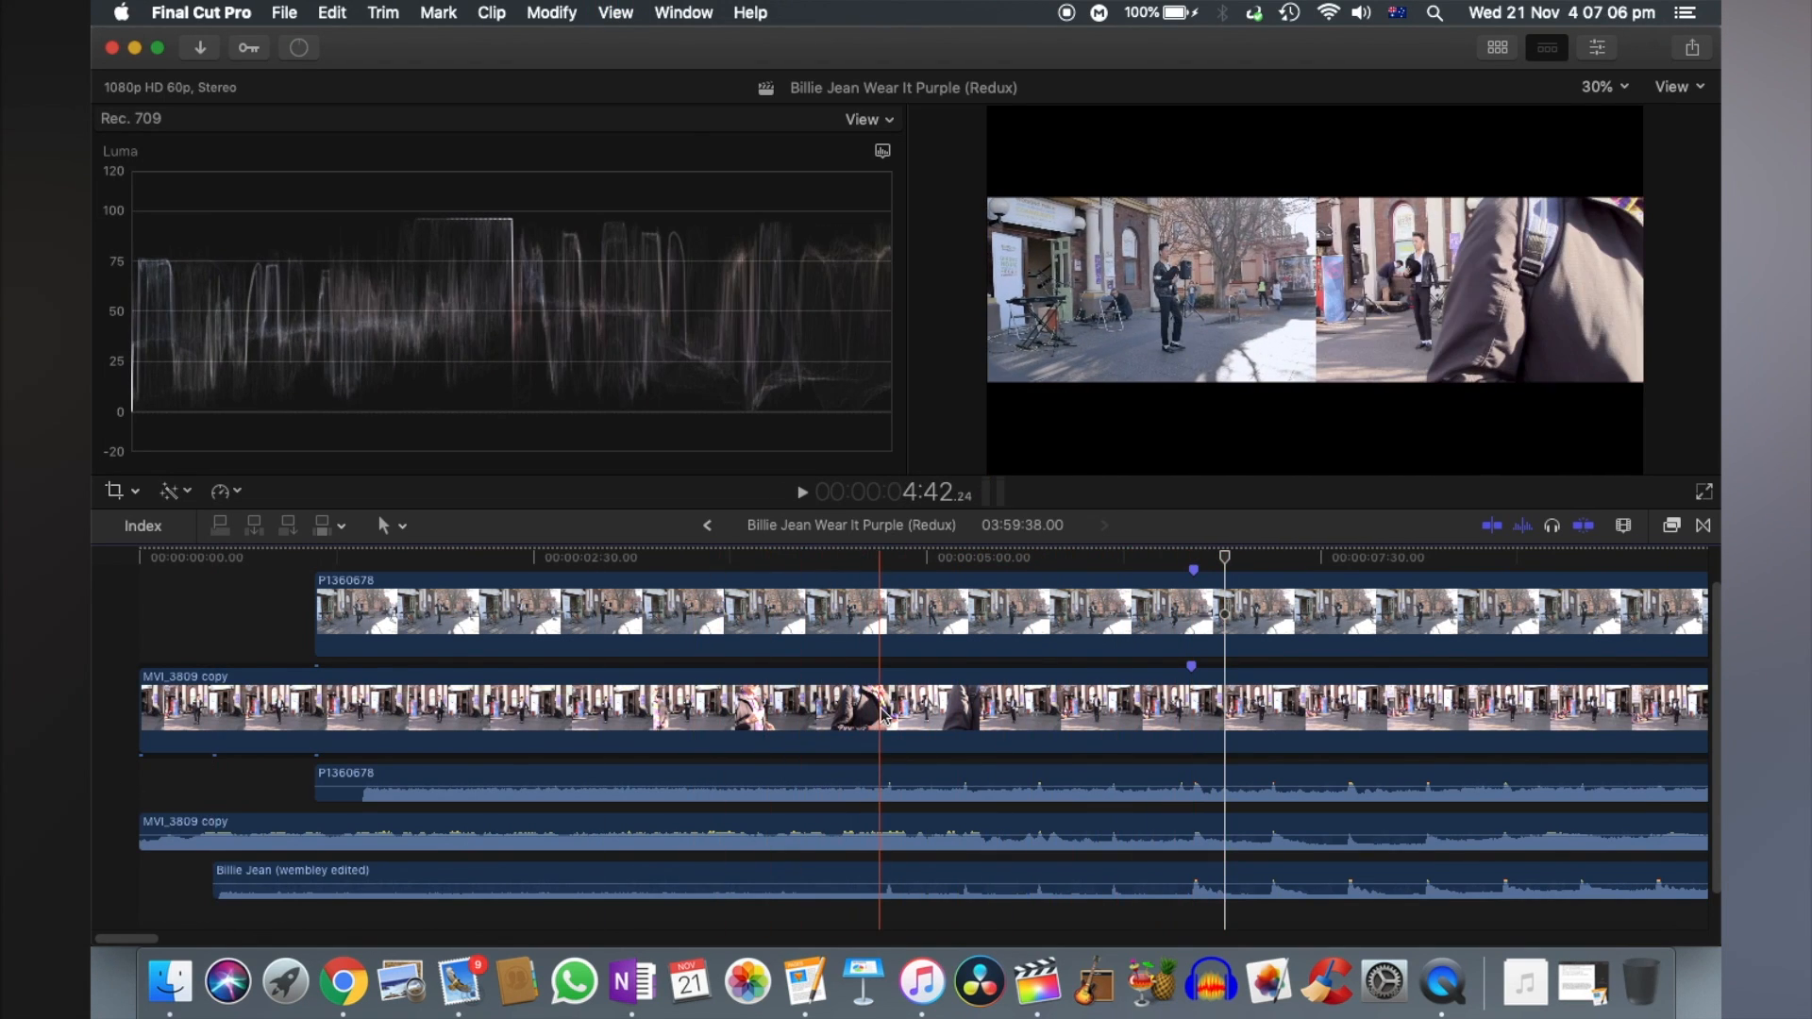
scroll(879, 718, "right", 10)
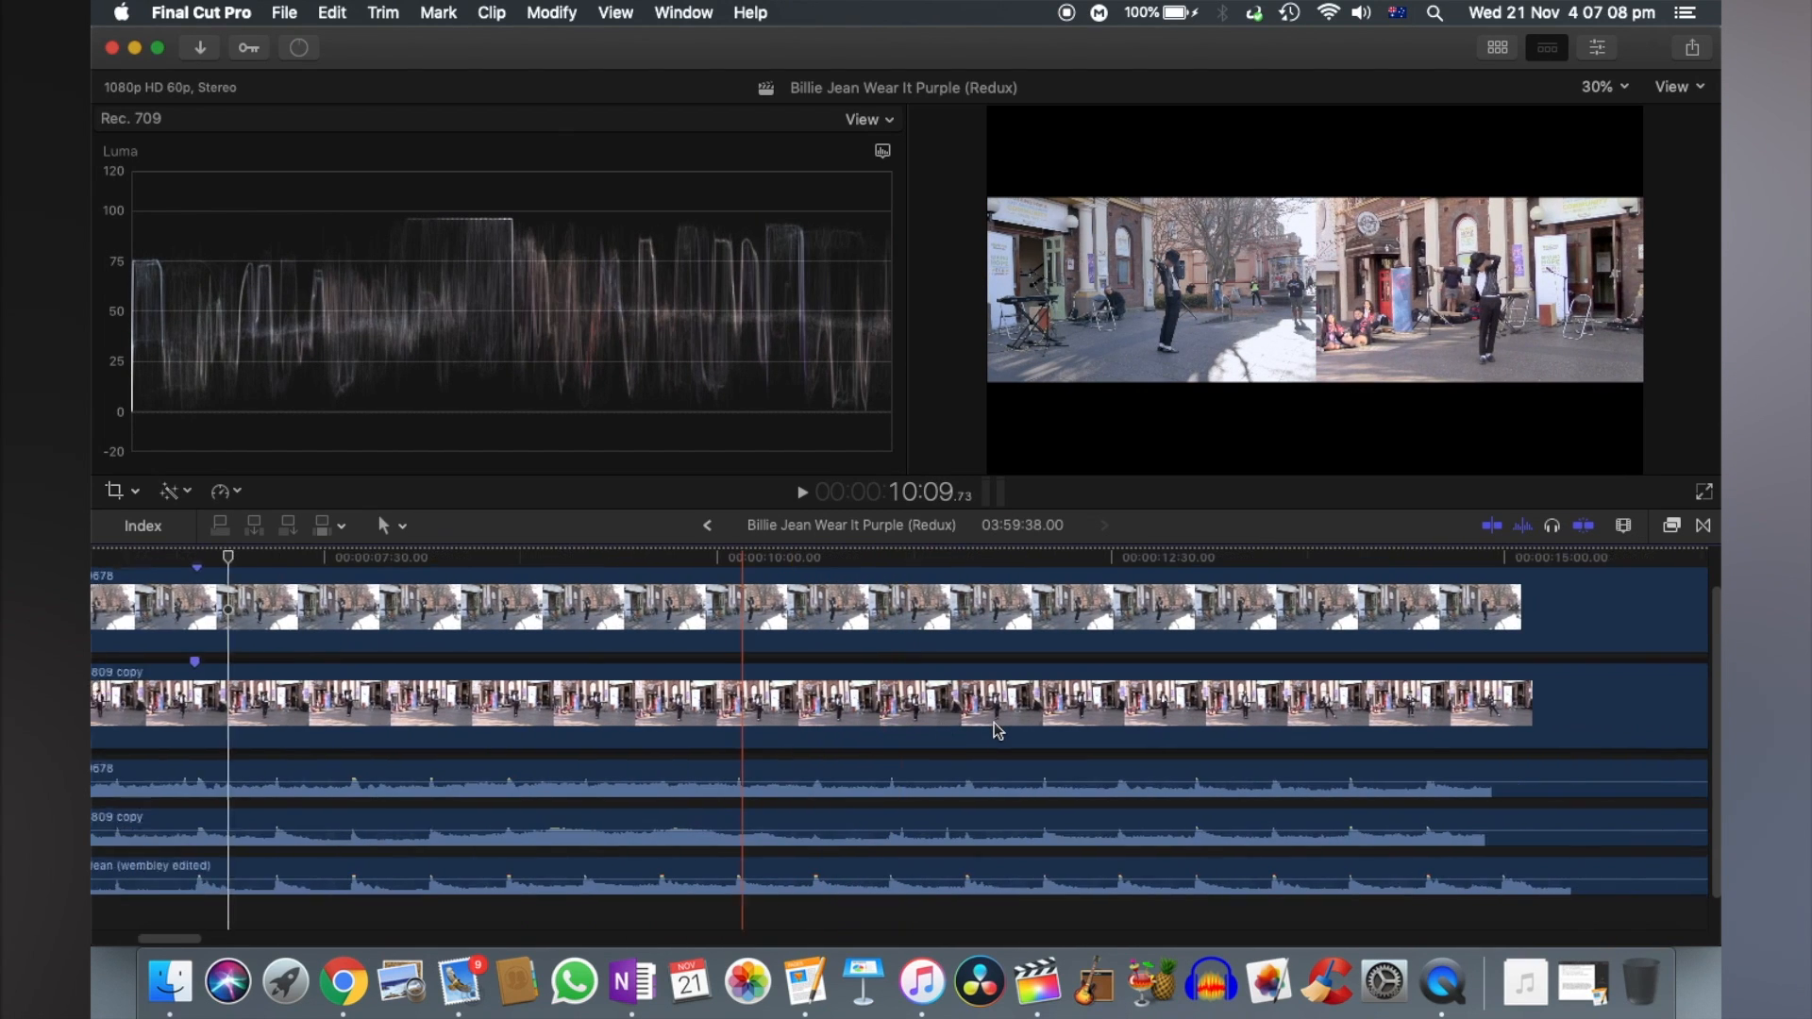
scroll(953, 719, "right", 8)
scroll(1058, 717, "right", 6)
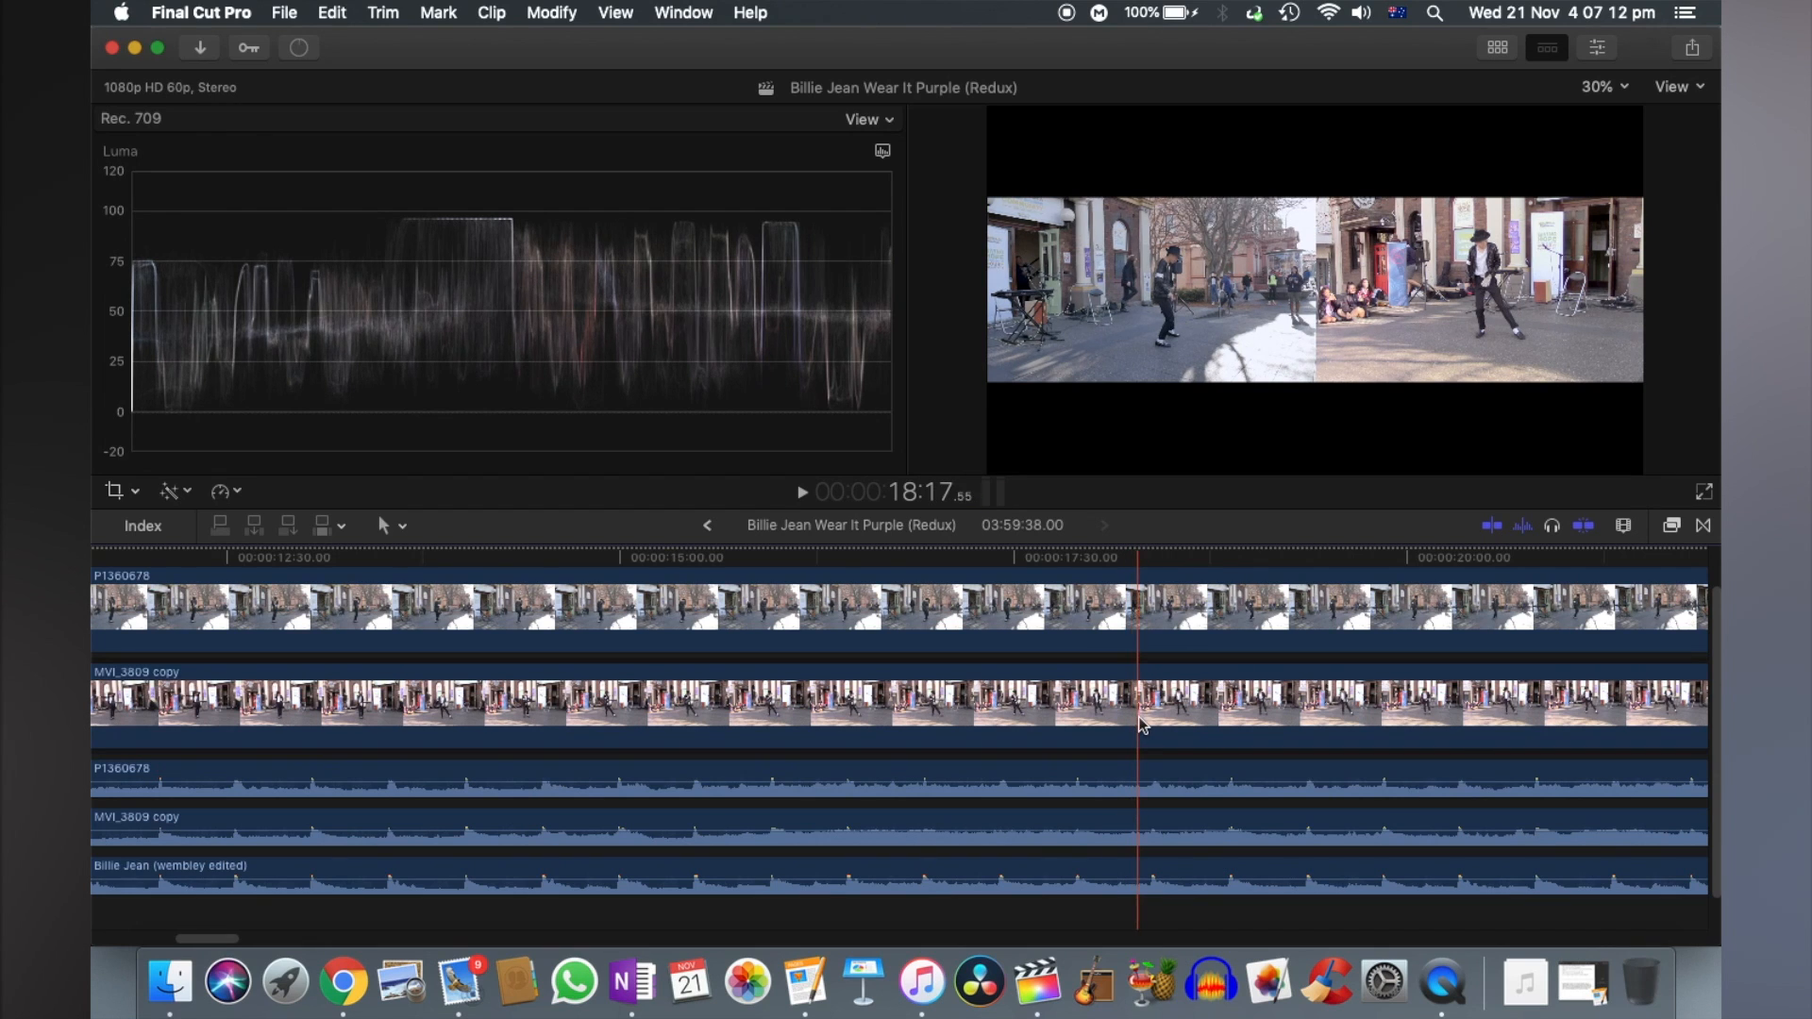
scroll(1170, 721, "right", 10)
scroll(1187, 725, "right", 15)
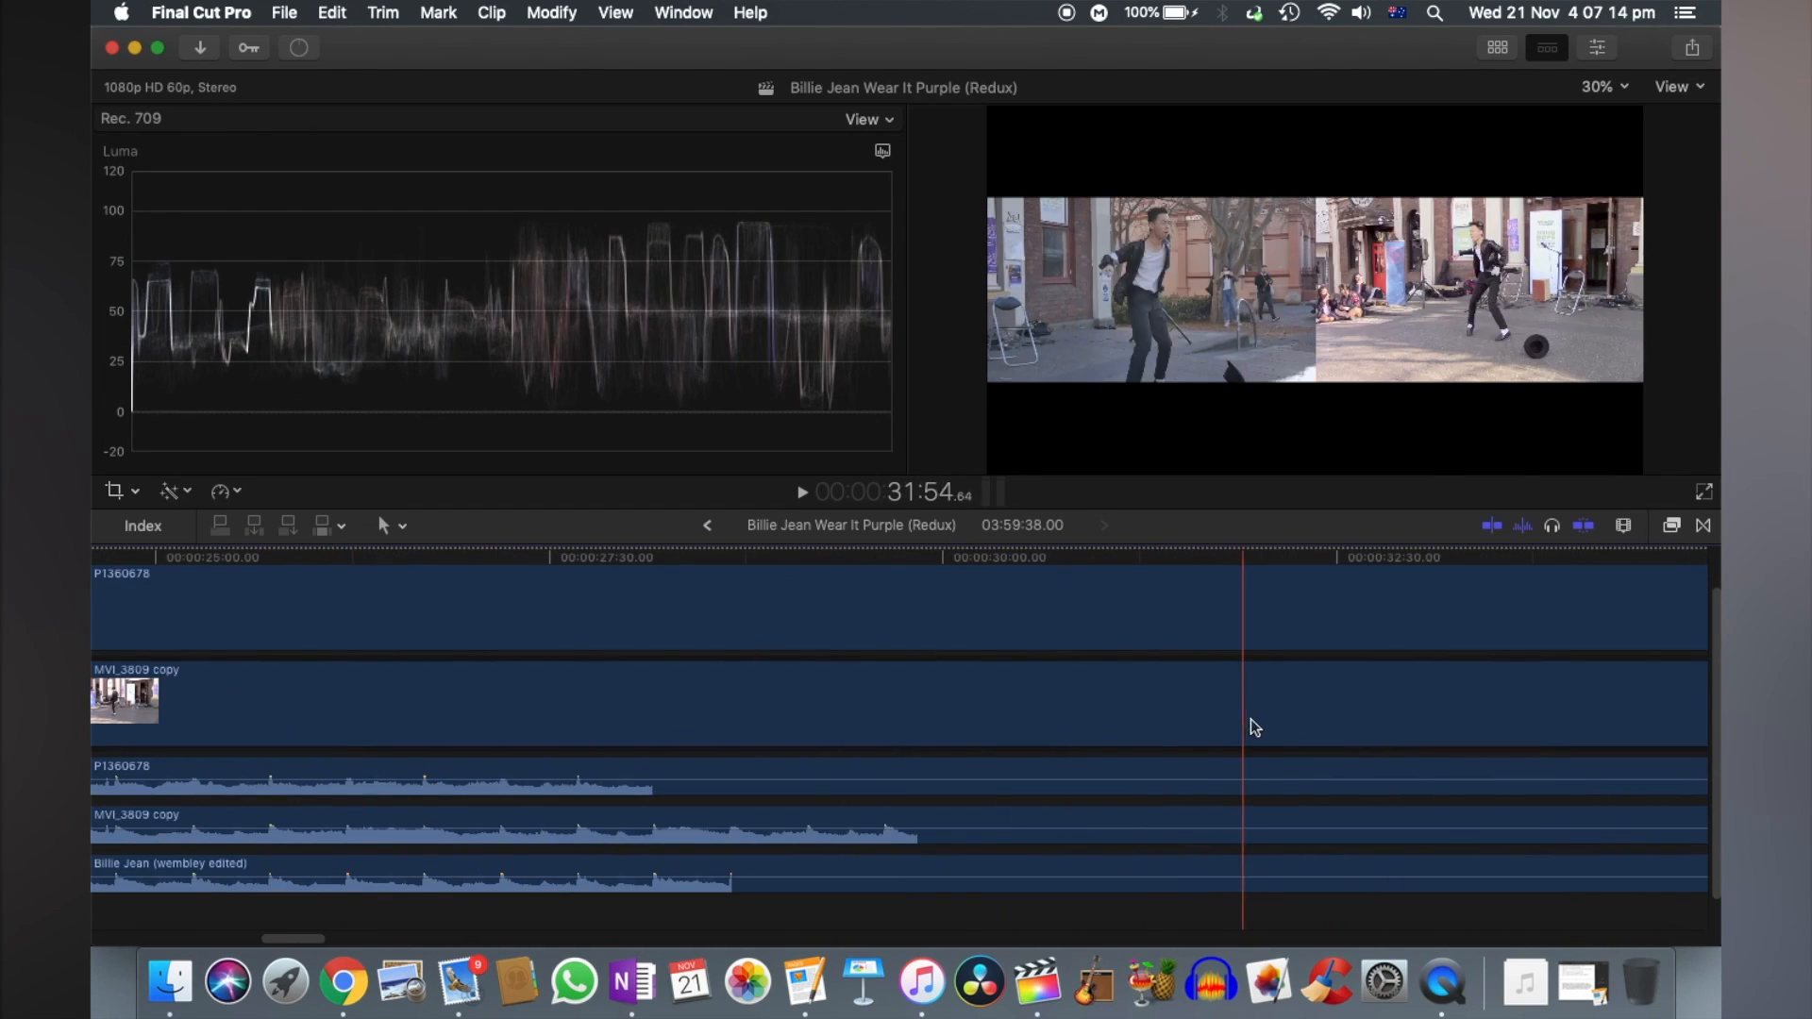
key("super+minus")
key("super+minus")
key("super+minus")
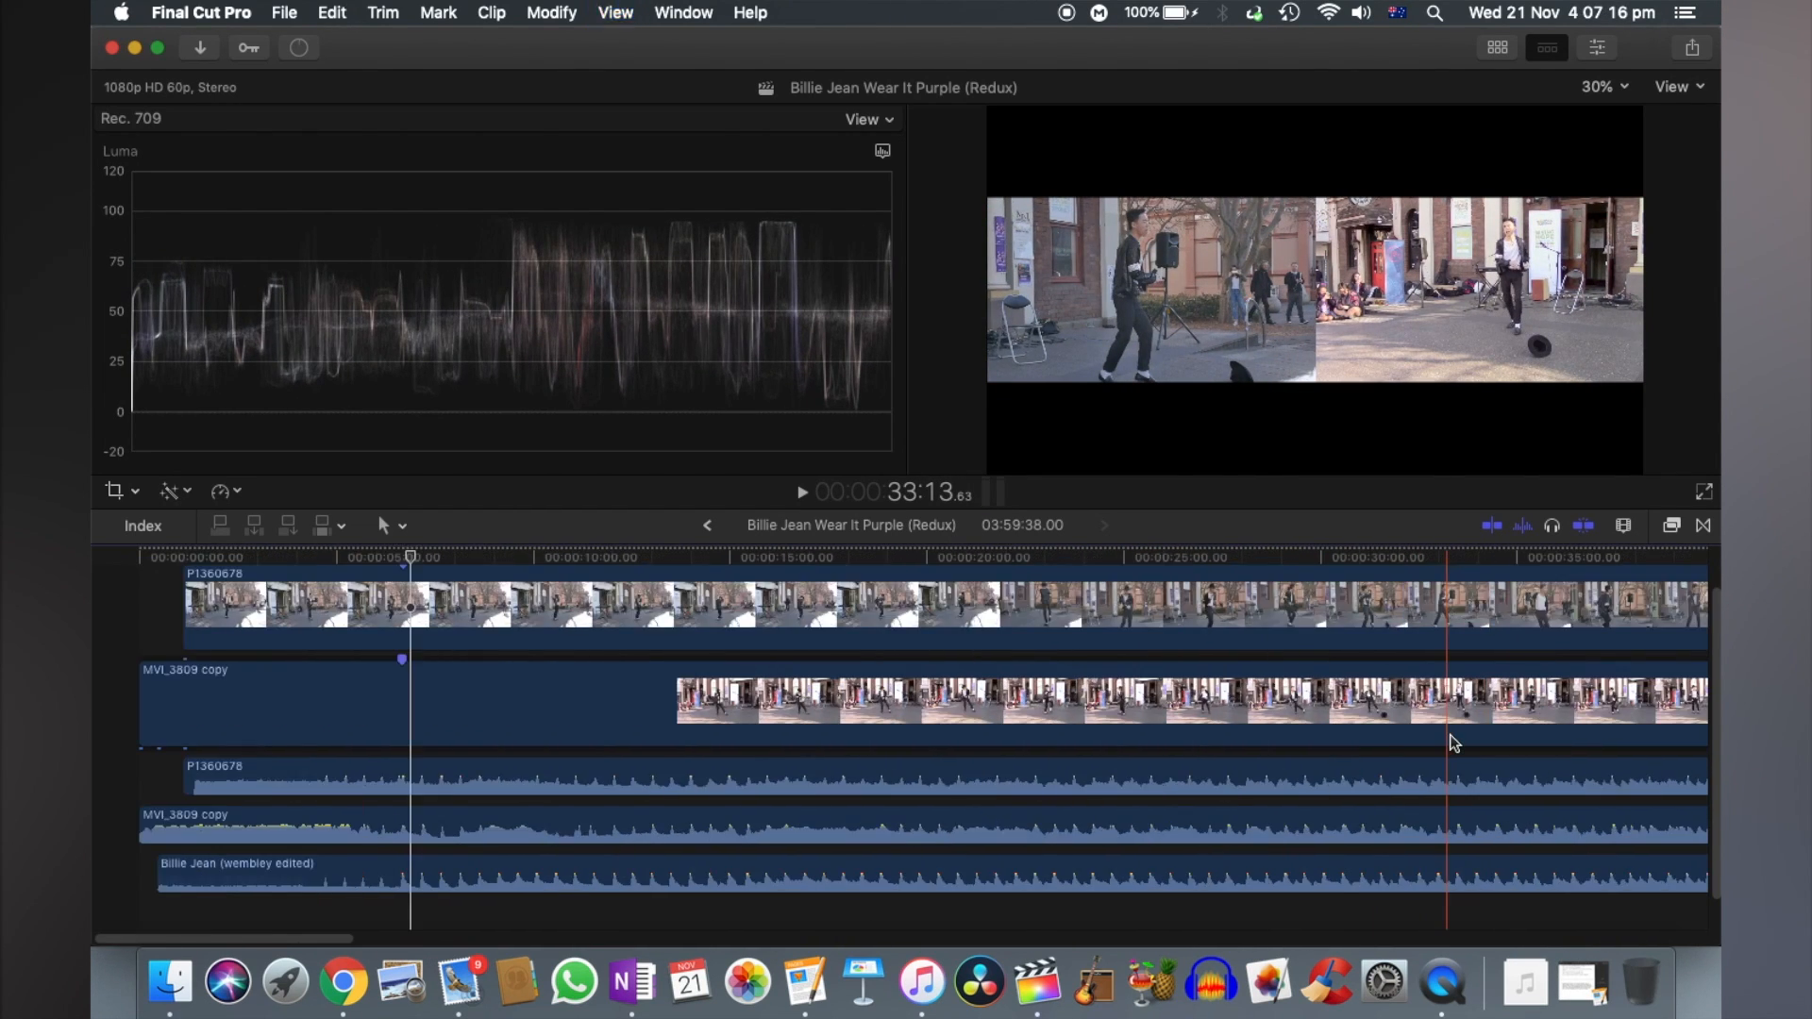
scroll(1449, 734, "right", 3)
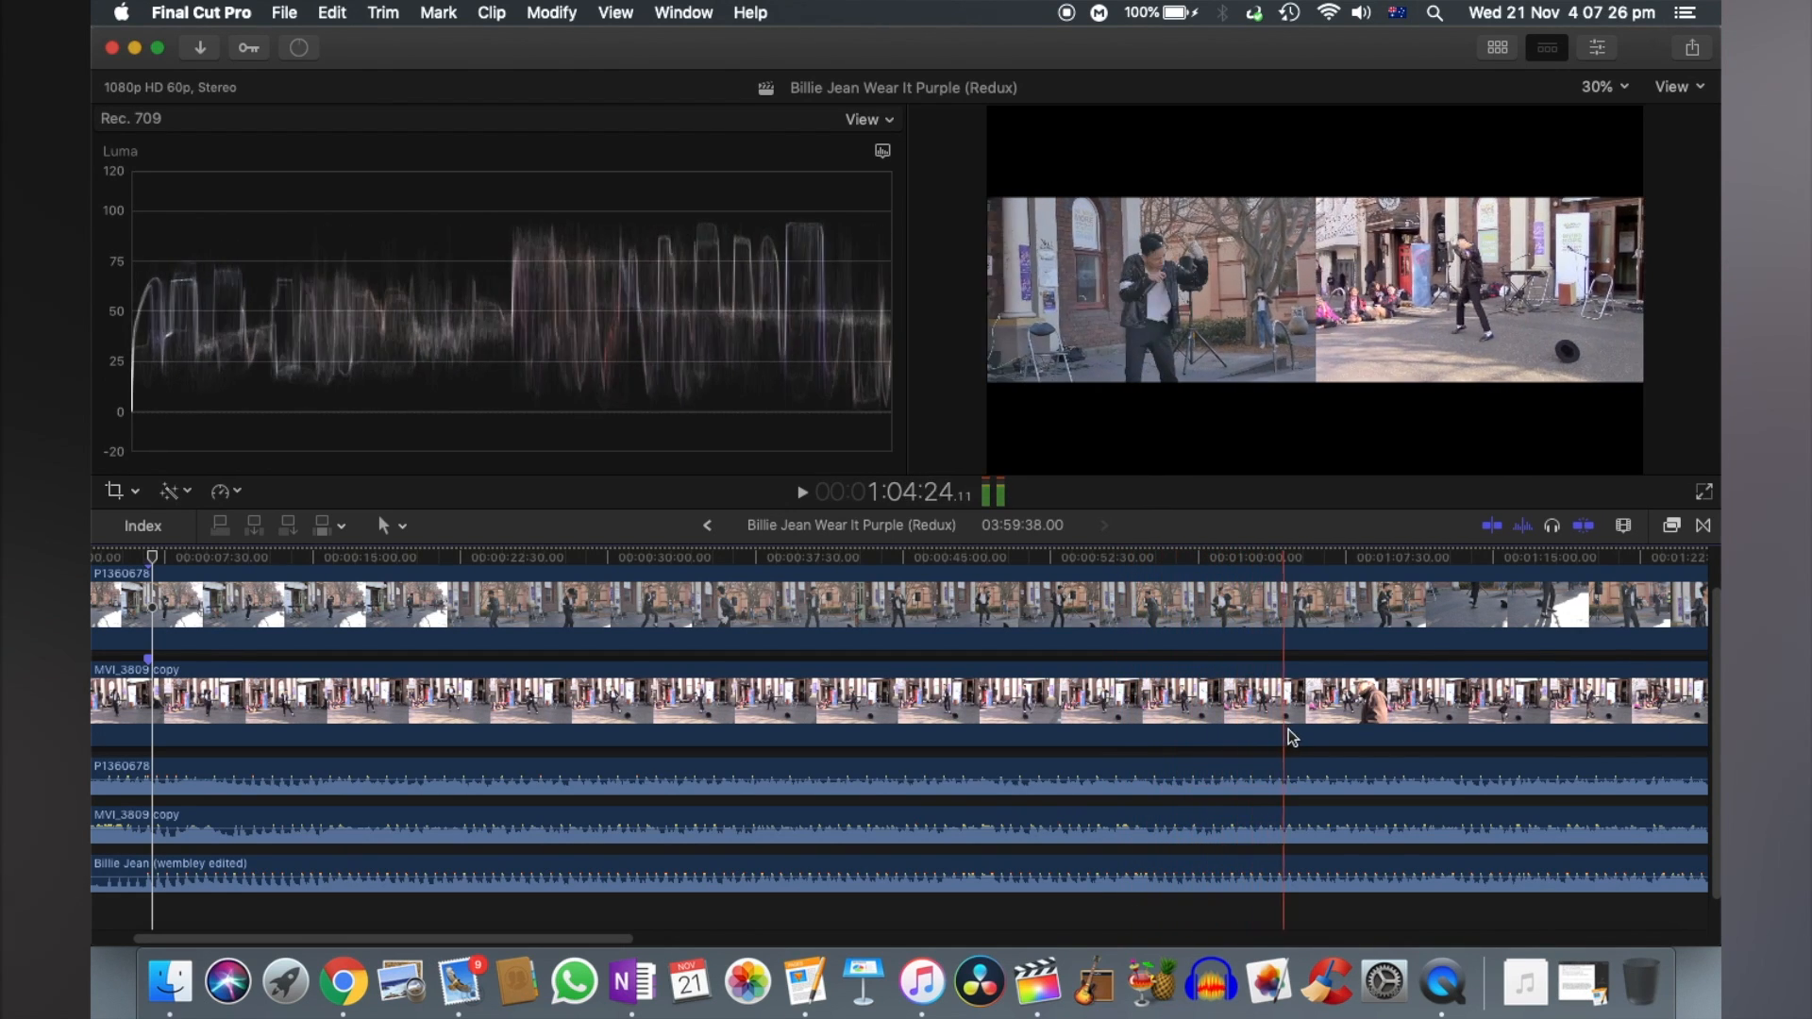
scroll(1289, 729, "right", 5)
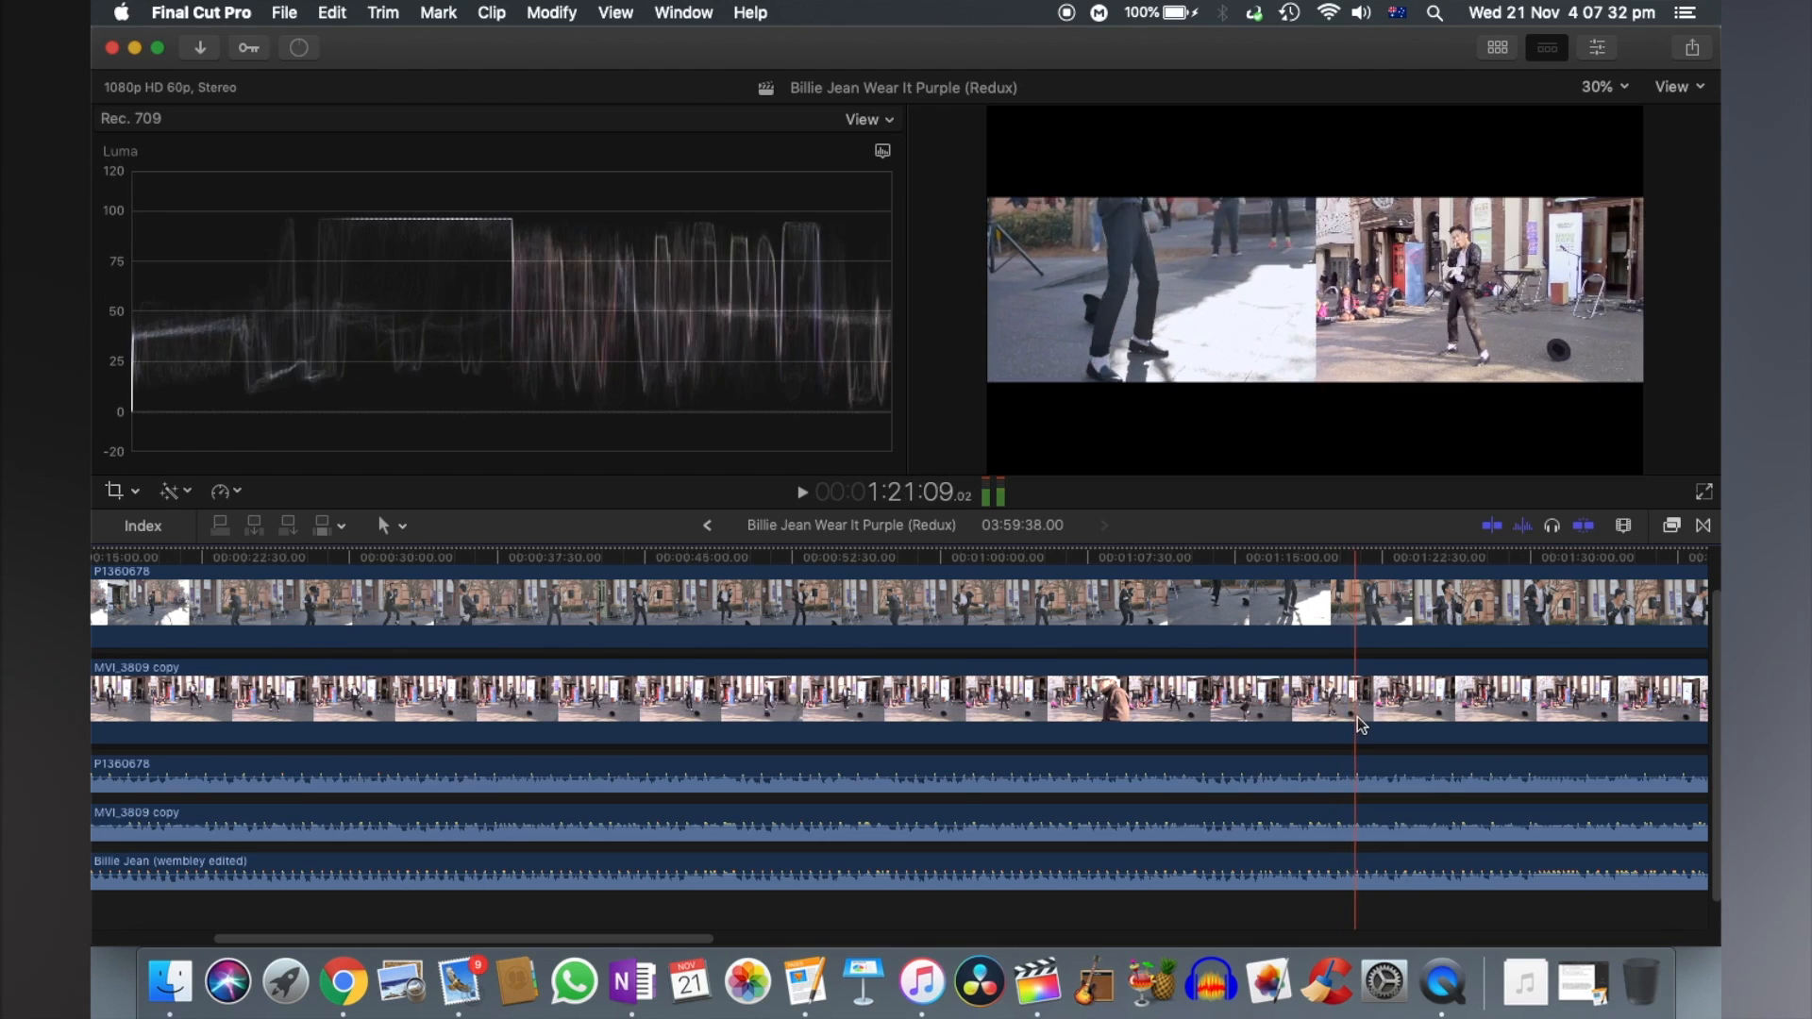
scroll(1370, 725, "right", 10)
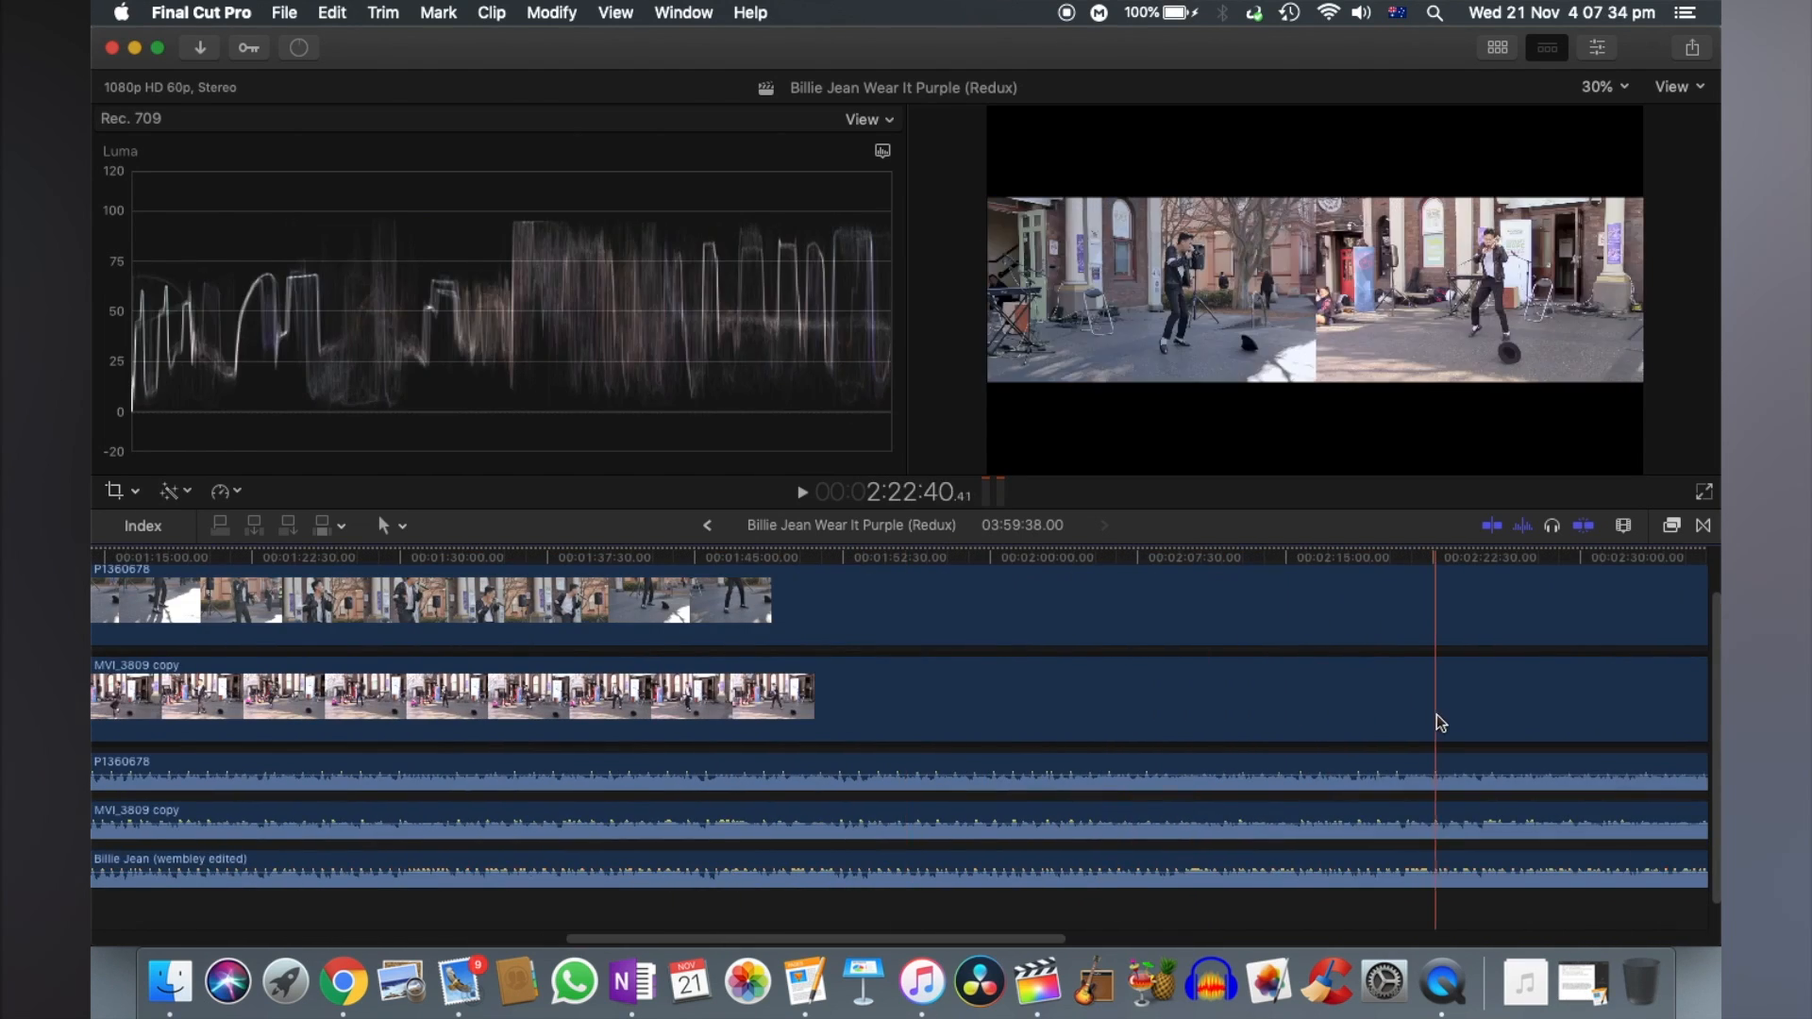
scroll(1453, 719, "right", 10)
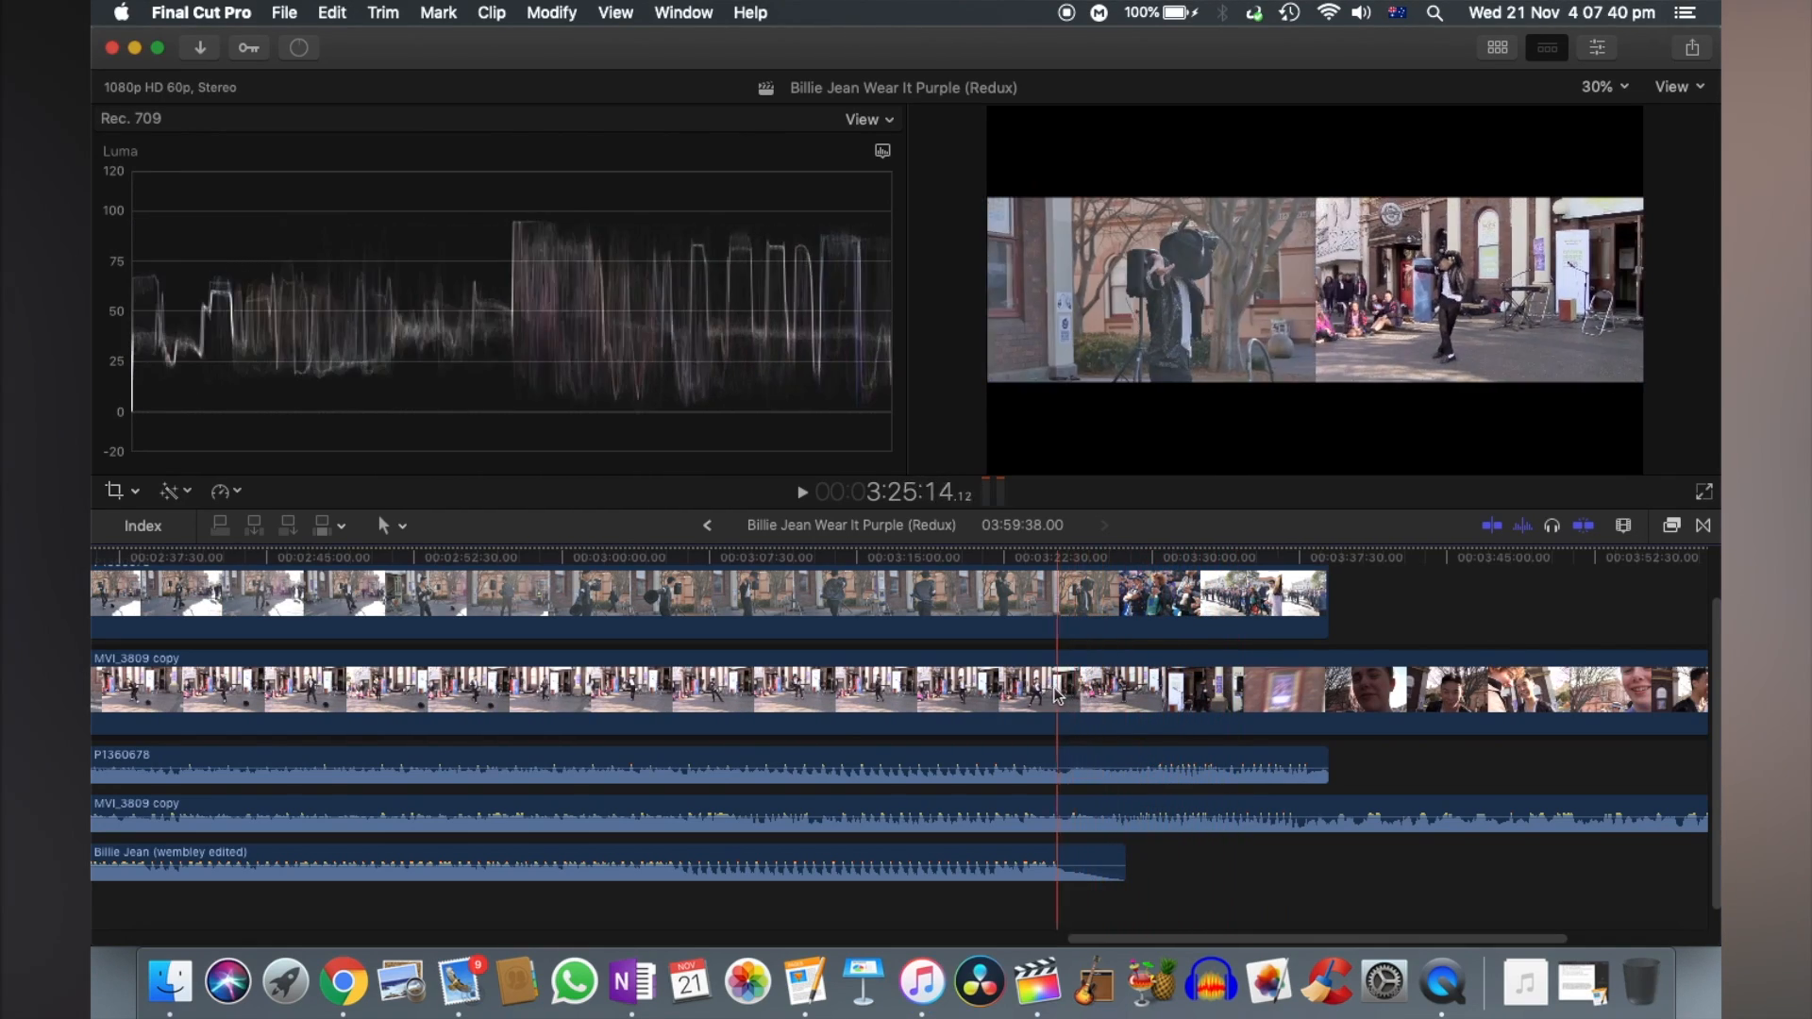
scroll(1000, 696, "left", 10)
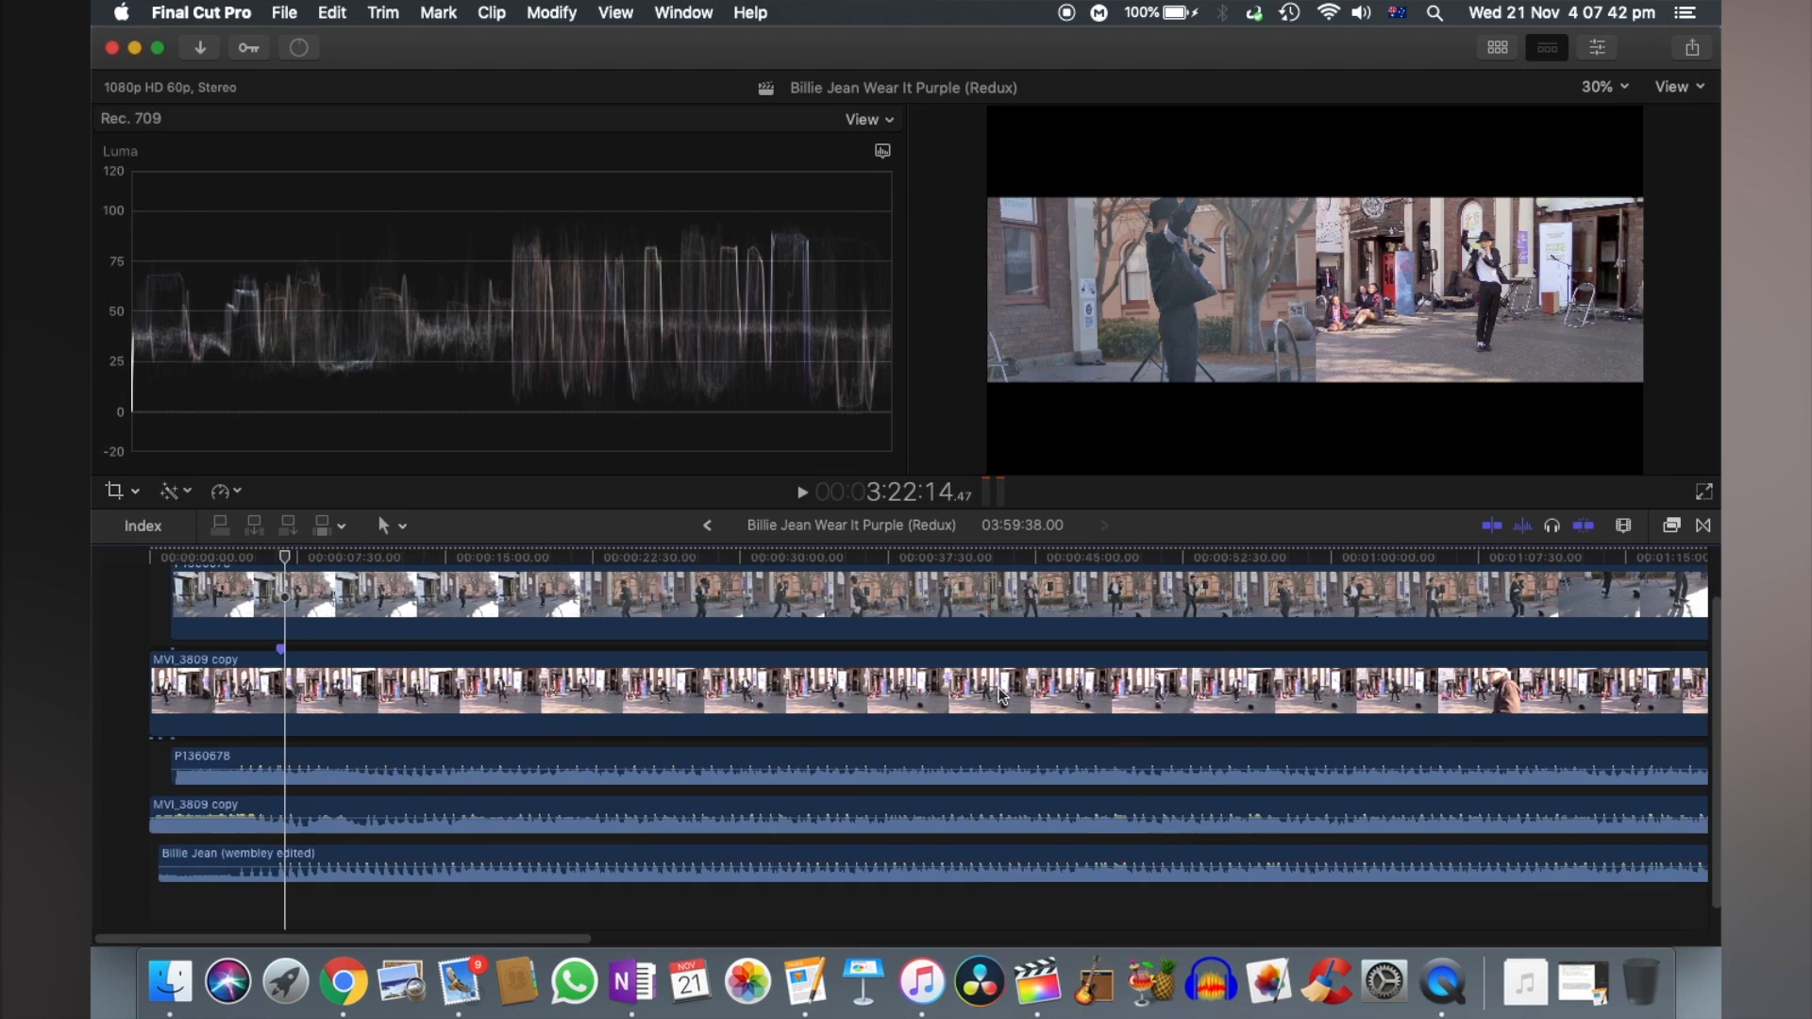
- Split the MVI_3809 copy video at 00:00:02:54 and 00:00:05:46, around the section where passers-by block the view
key("super+equal")
key("super+equal")
key("super+equal")
key("super+equal")
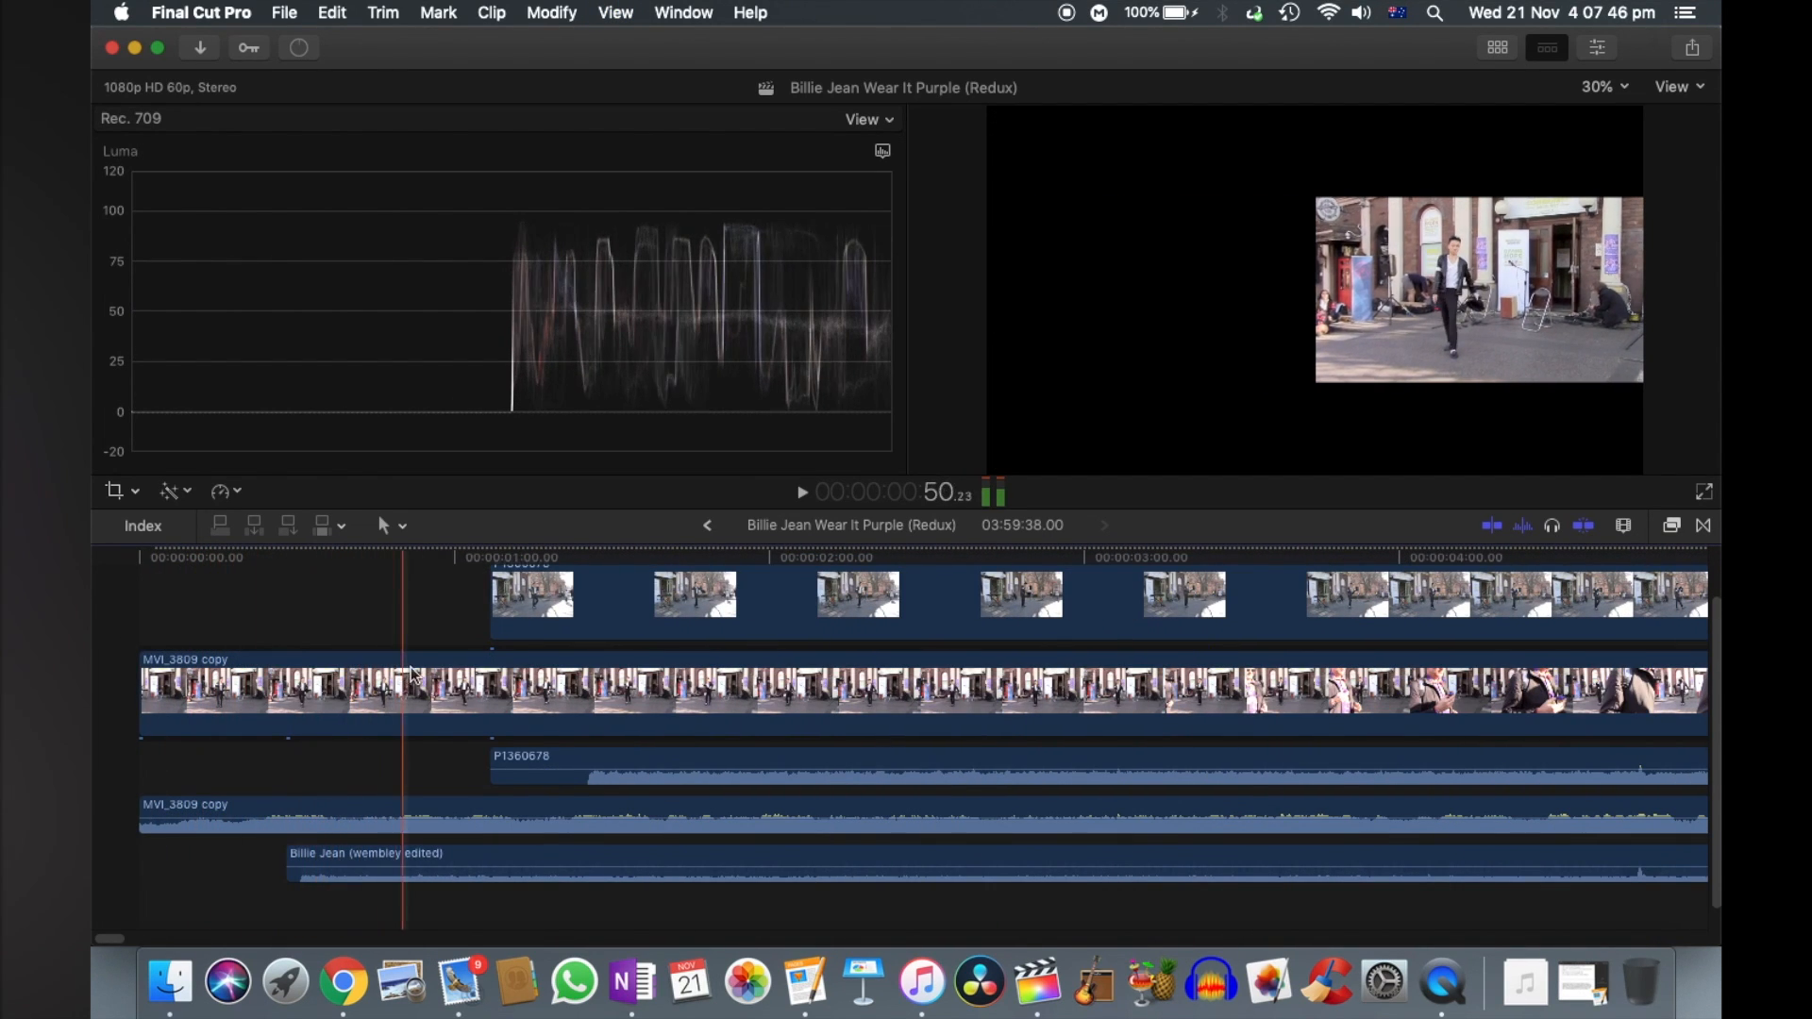
scroll(963, 698, "right", 5)
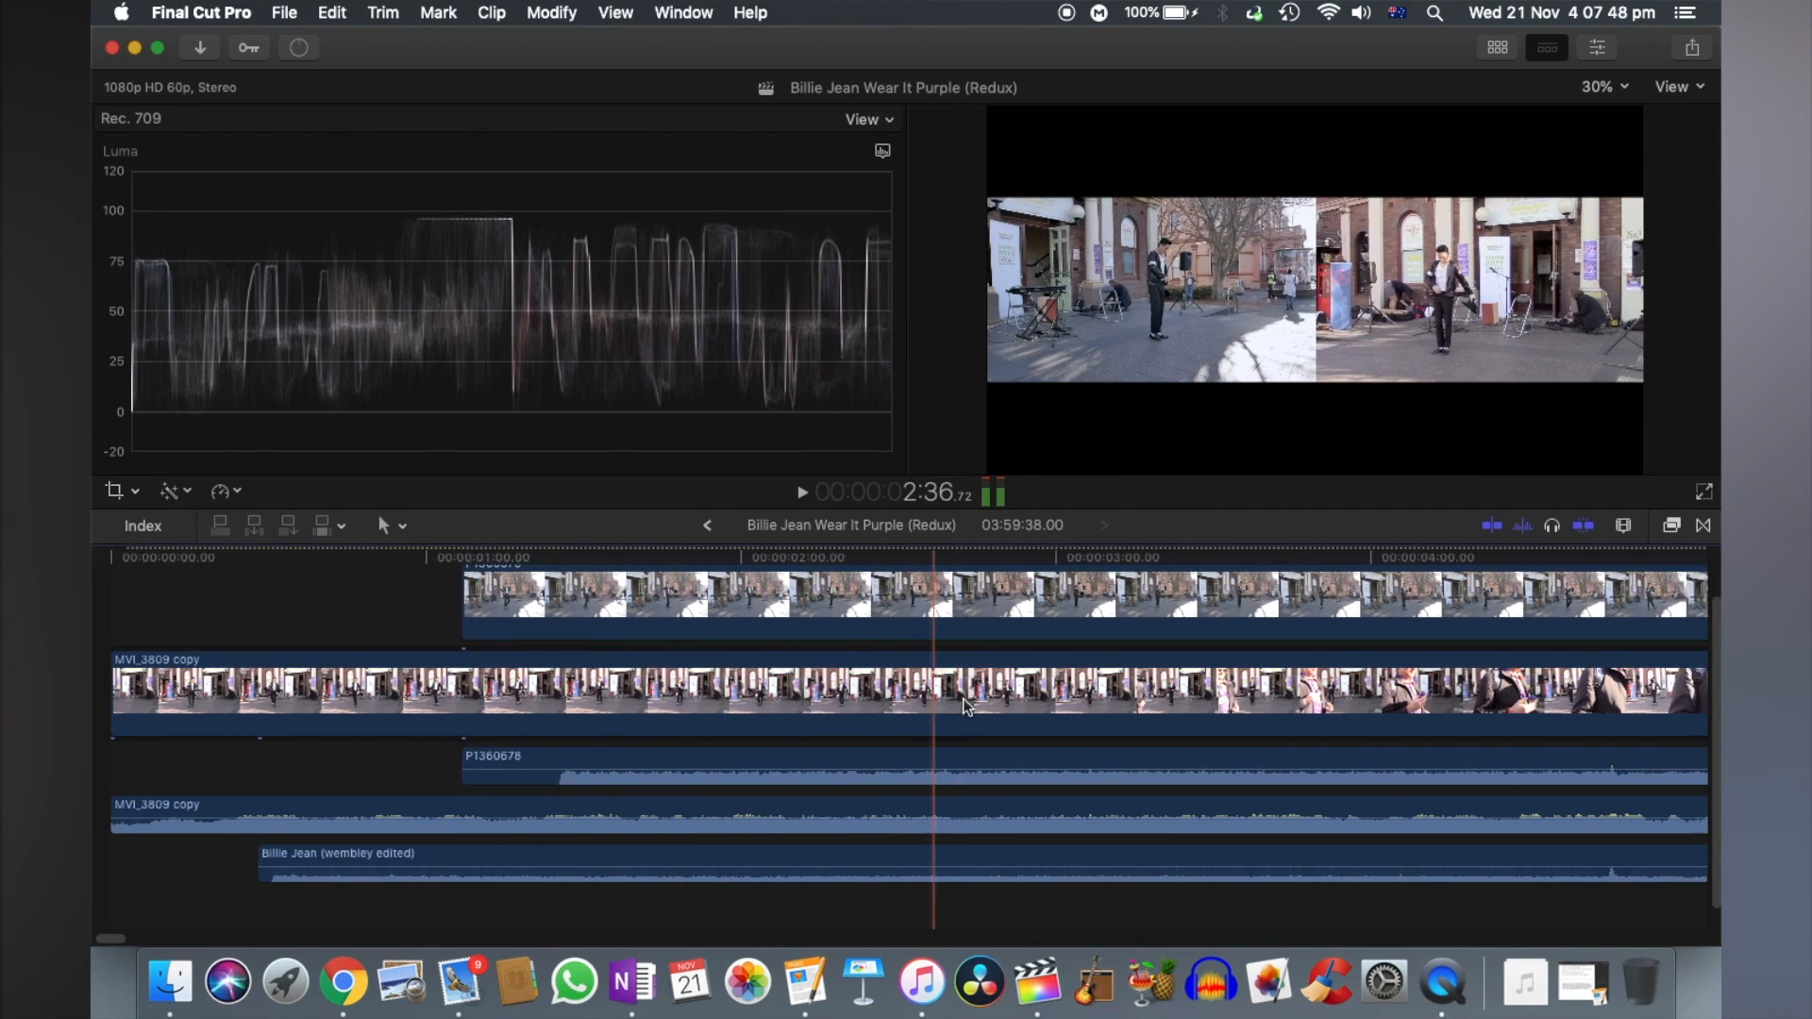
scroll(1267, 690, "right", 1)
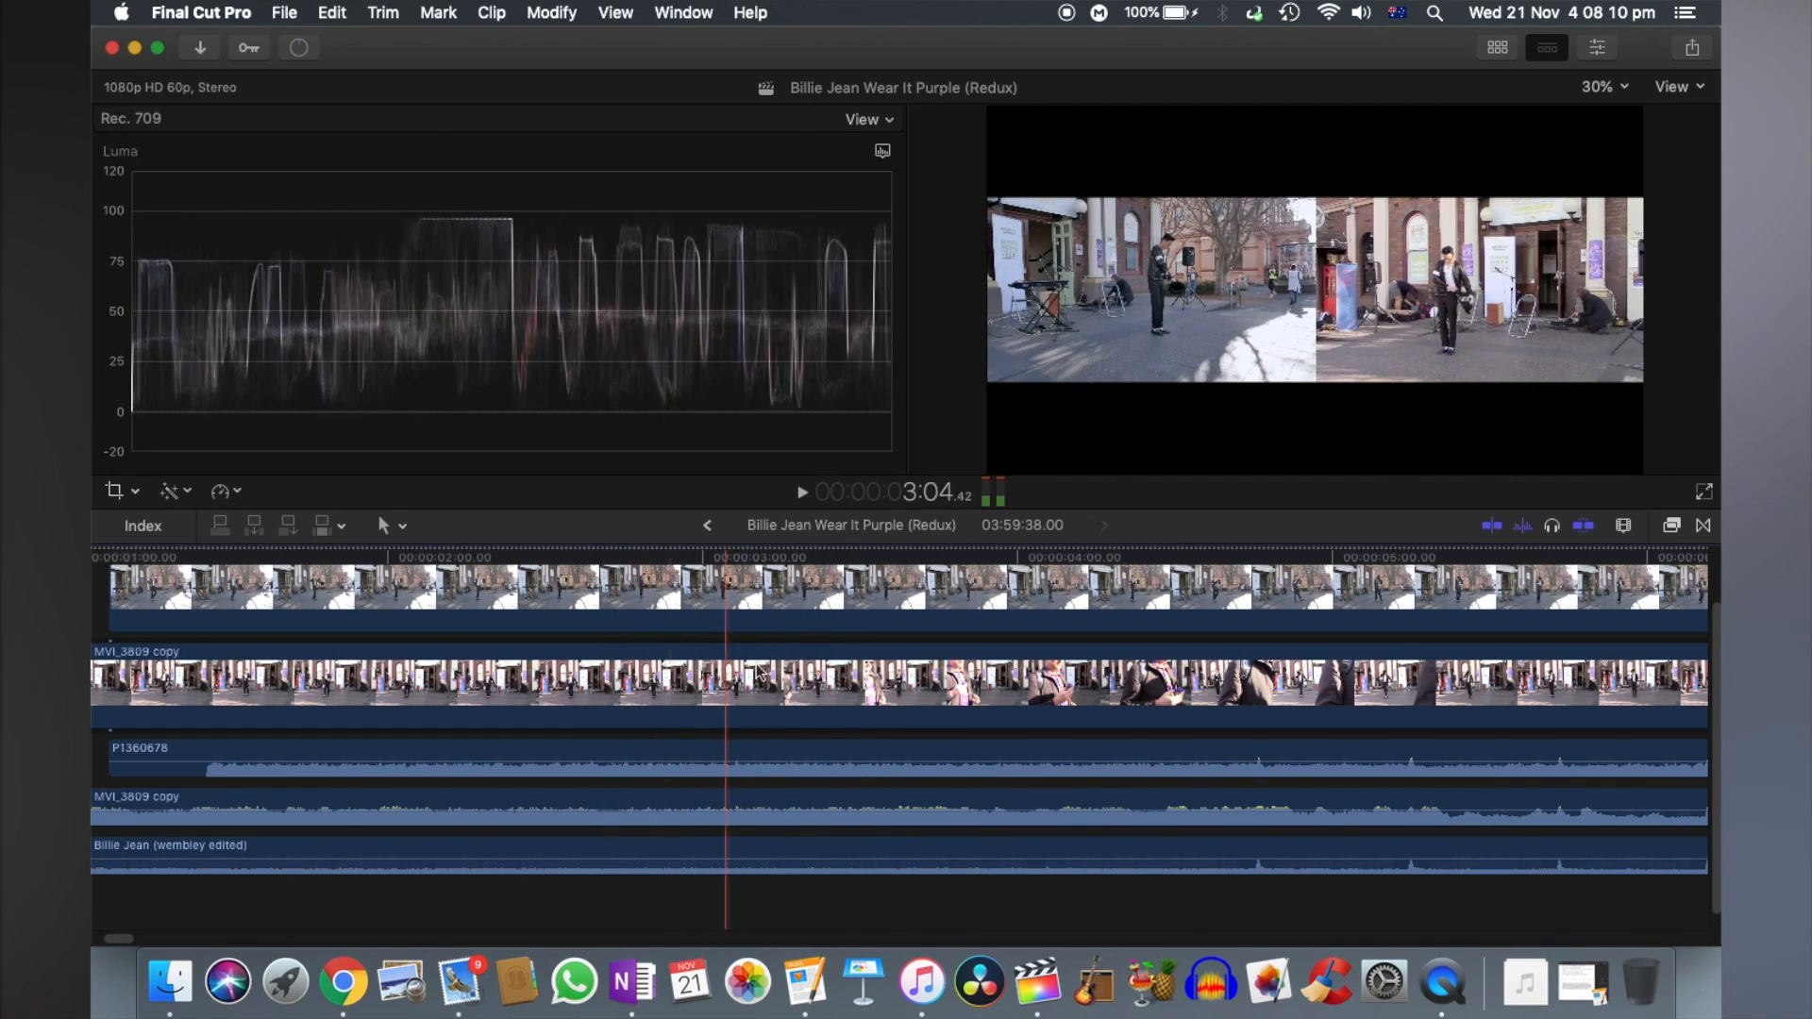
left_click(673, 671)
key("super+b")
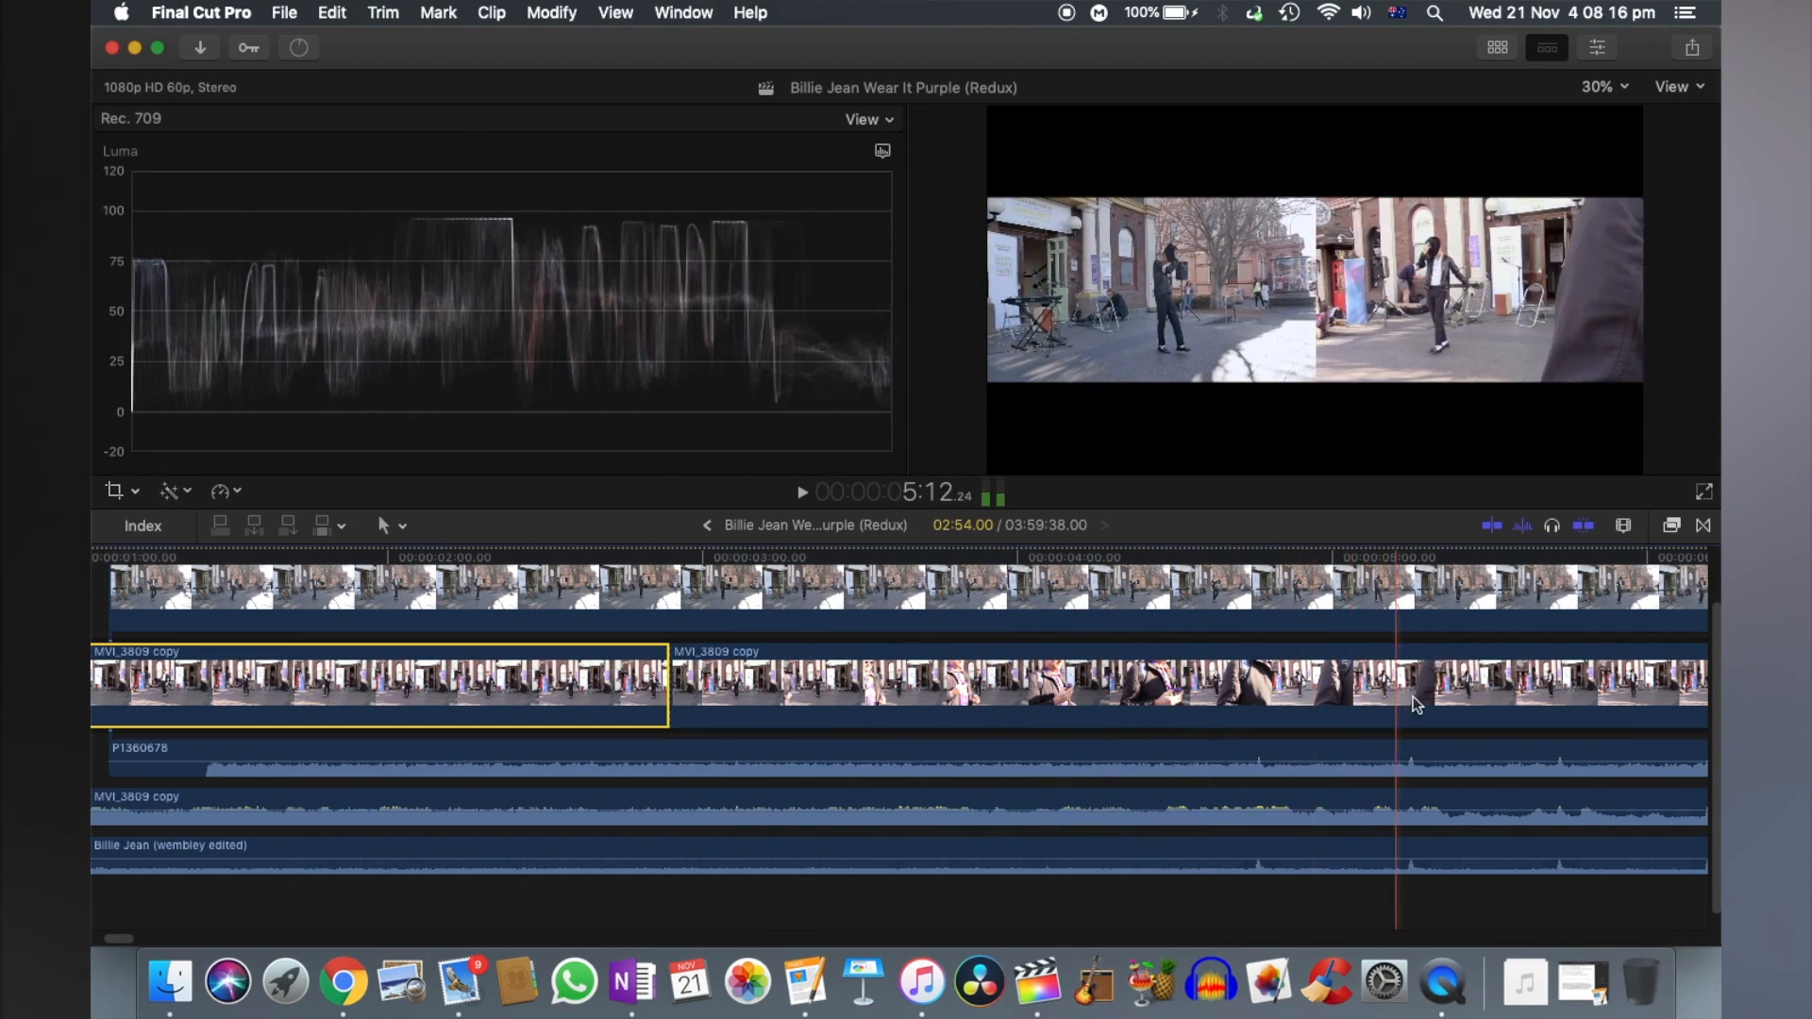
left_click(1562, 693)
key("super+b")
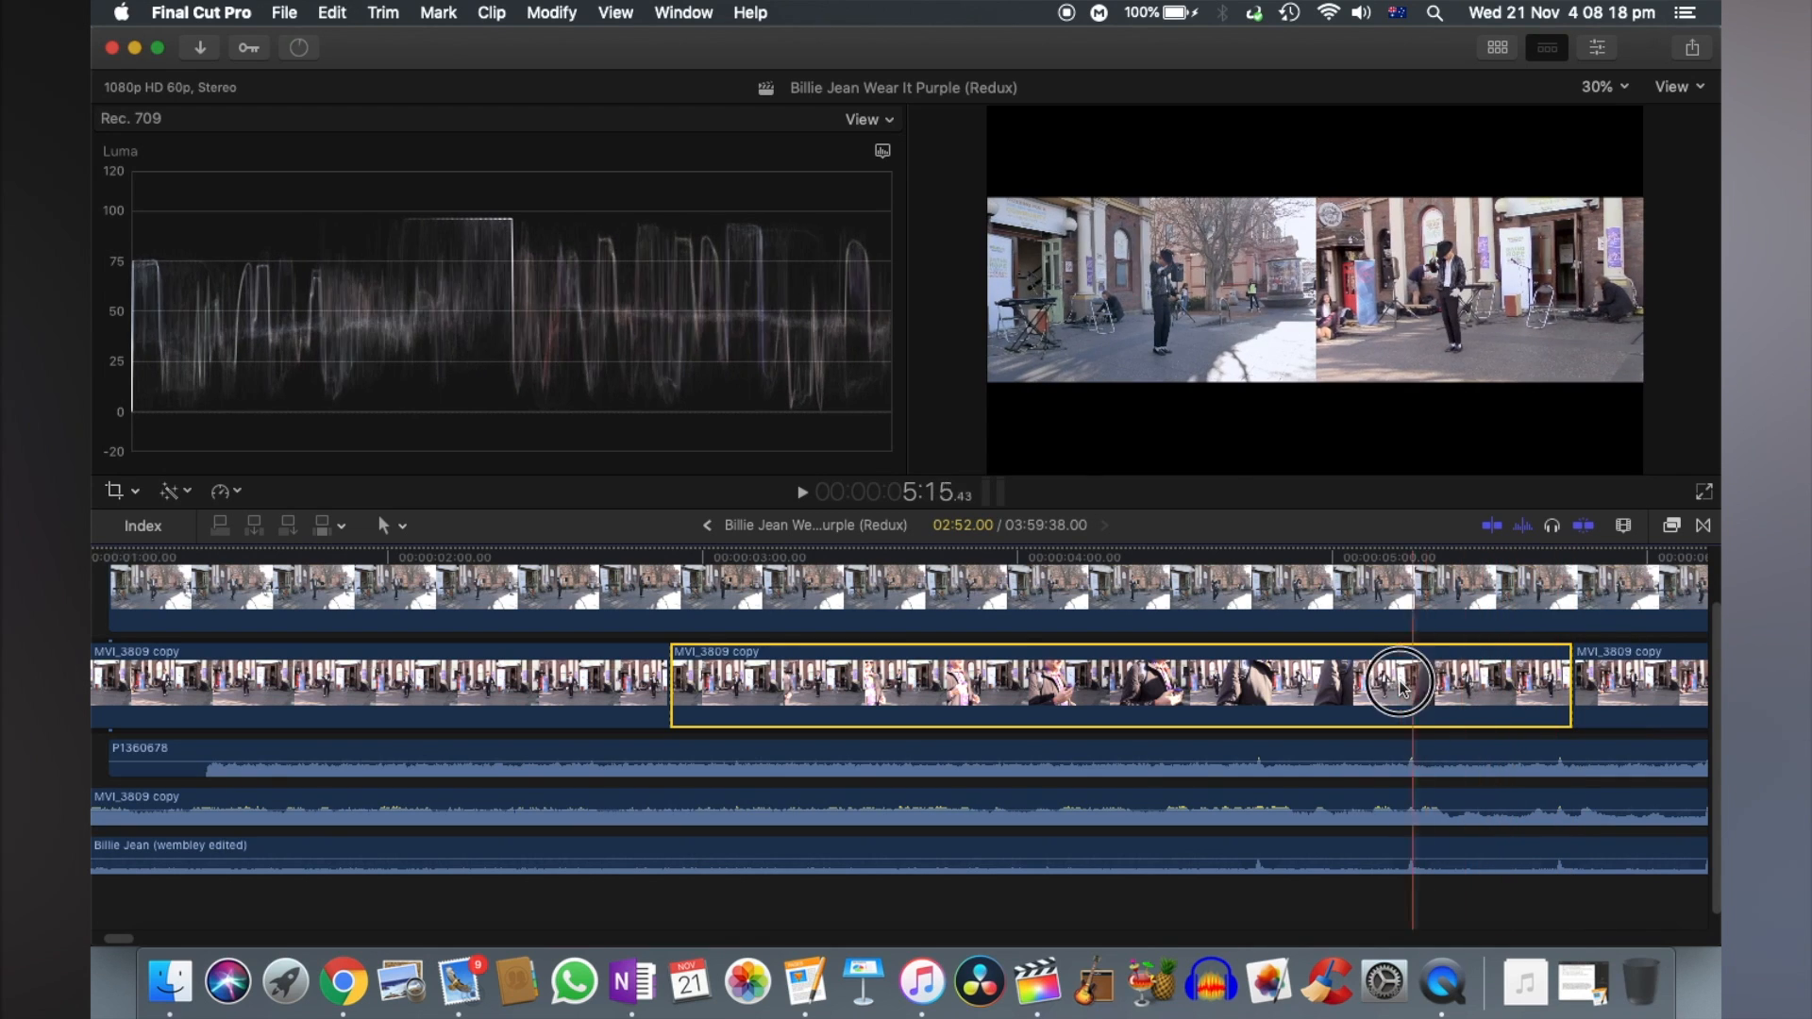
- Split the P1360678 video at the same two cut points as MVI_3809 copy, 00:00:02:54 and 00:00:05:46
scroll(1403, 694, "up", 1)
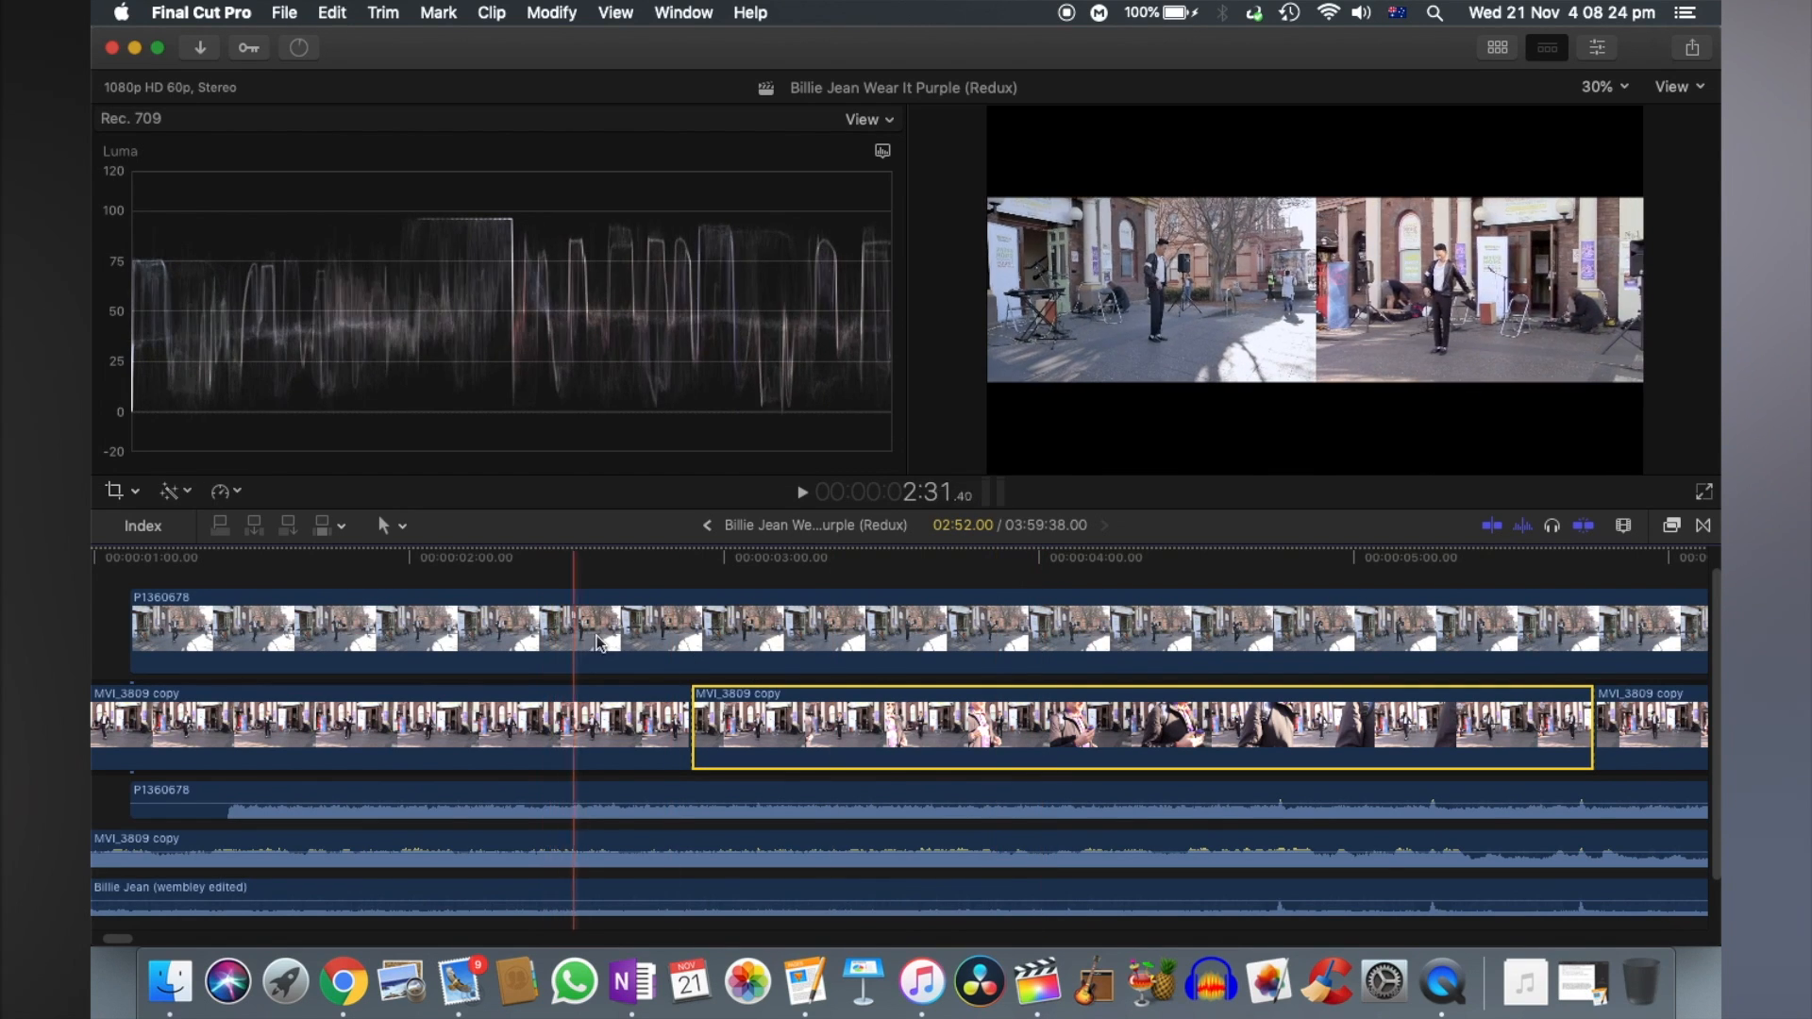
scroll(949, 643, "right", 10)
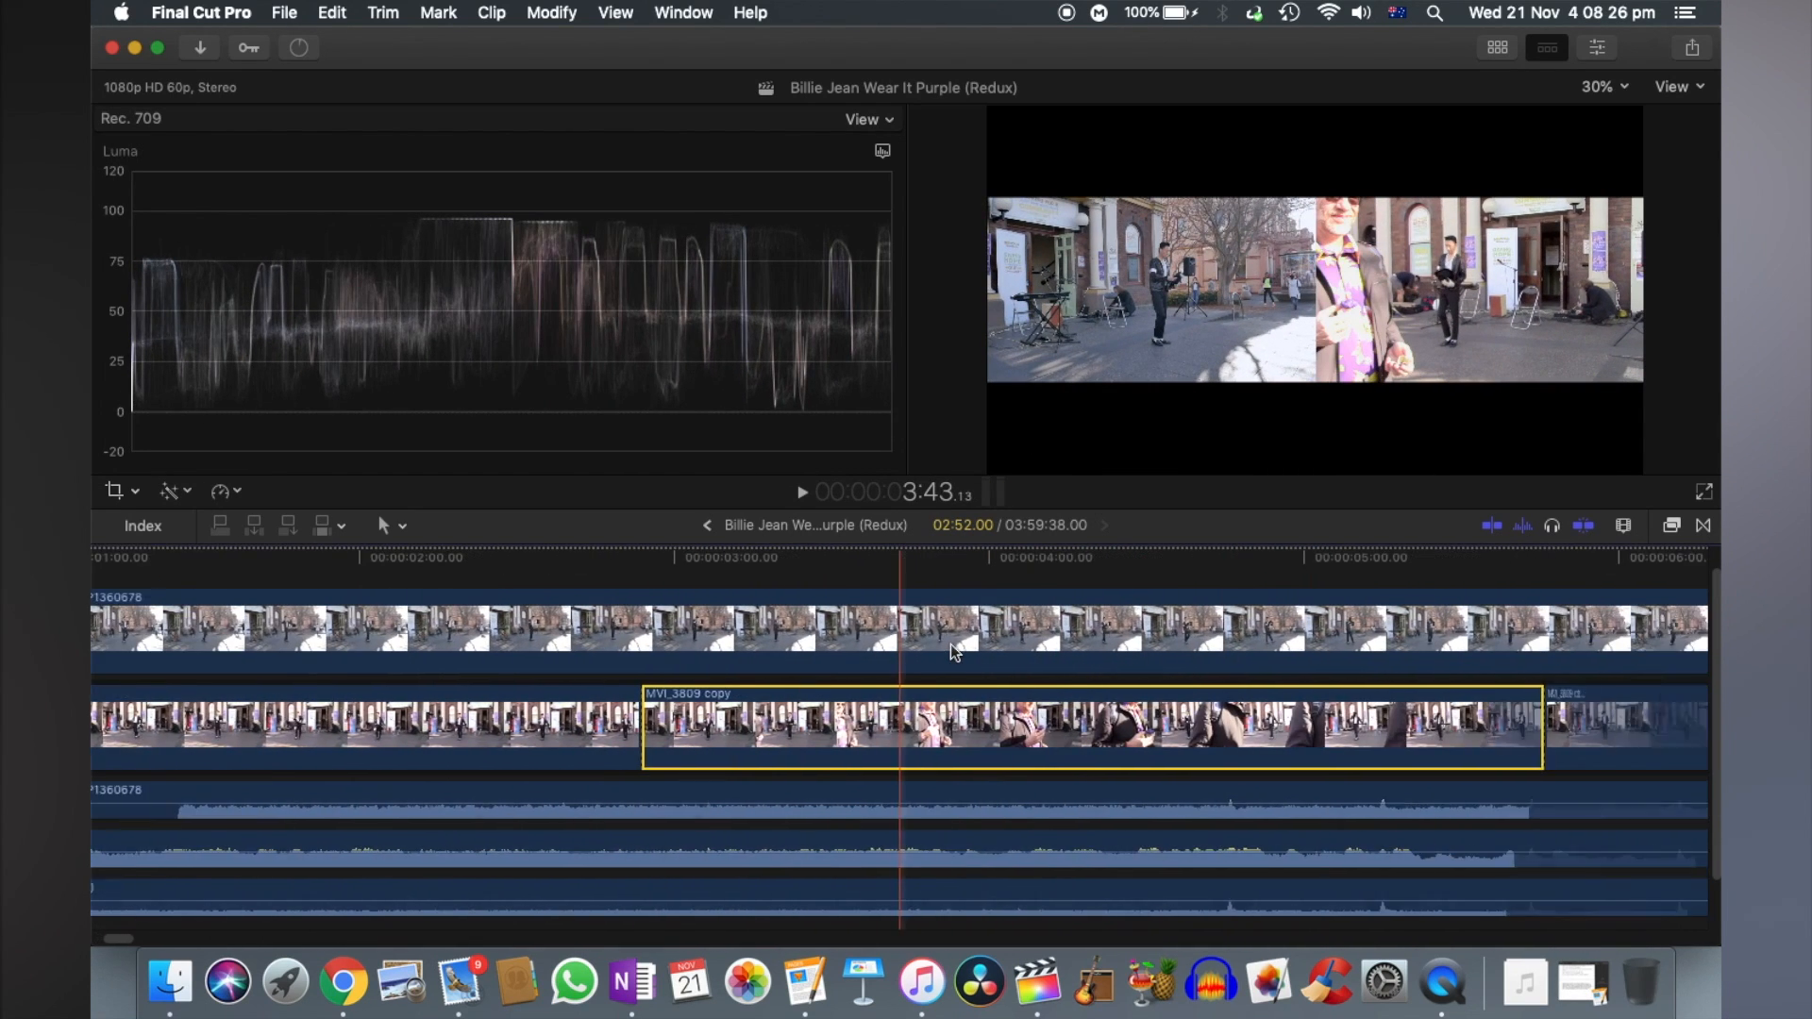
scroll(1321, 652, "right", 3)
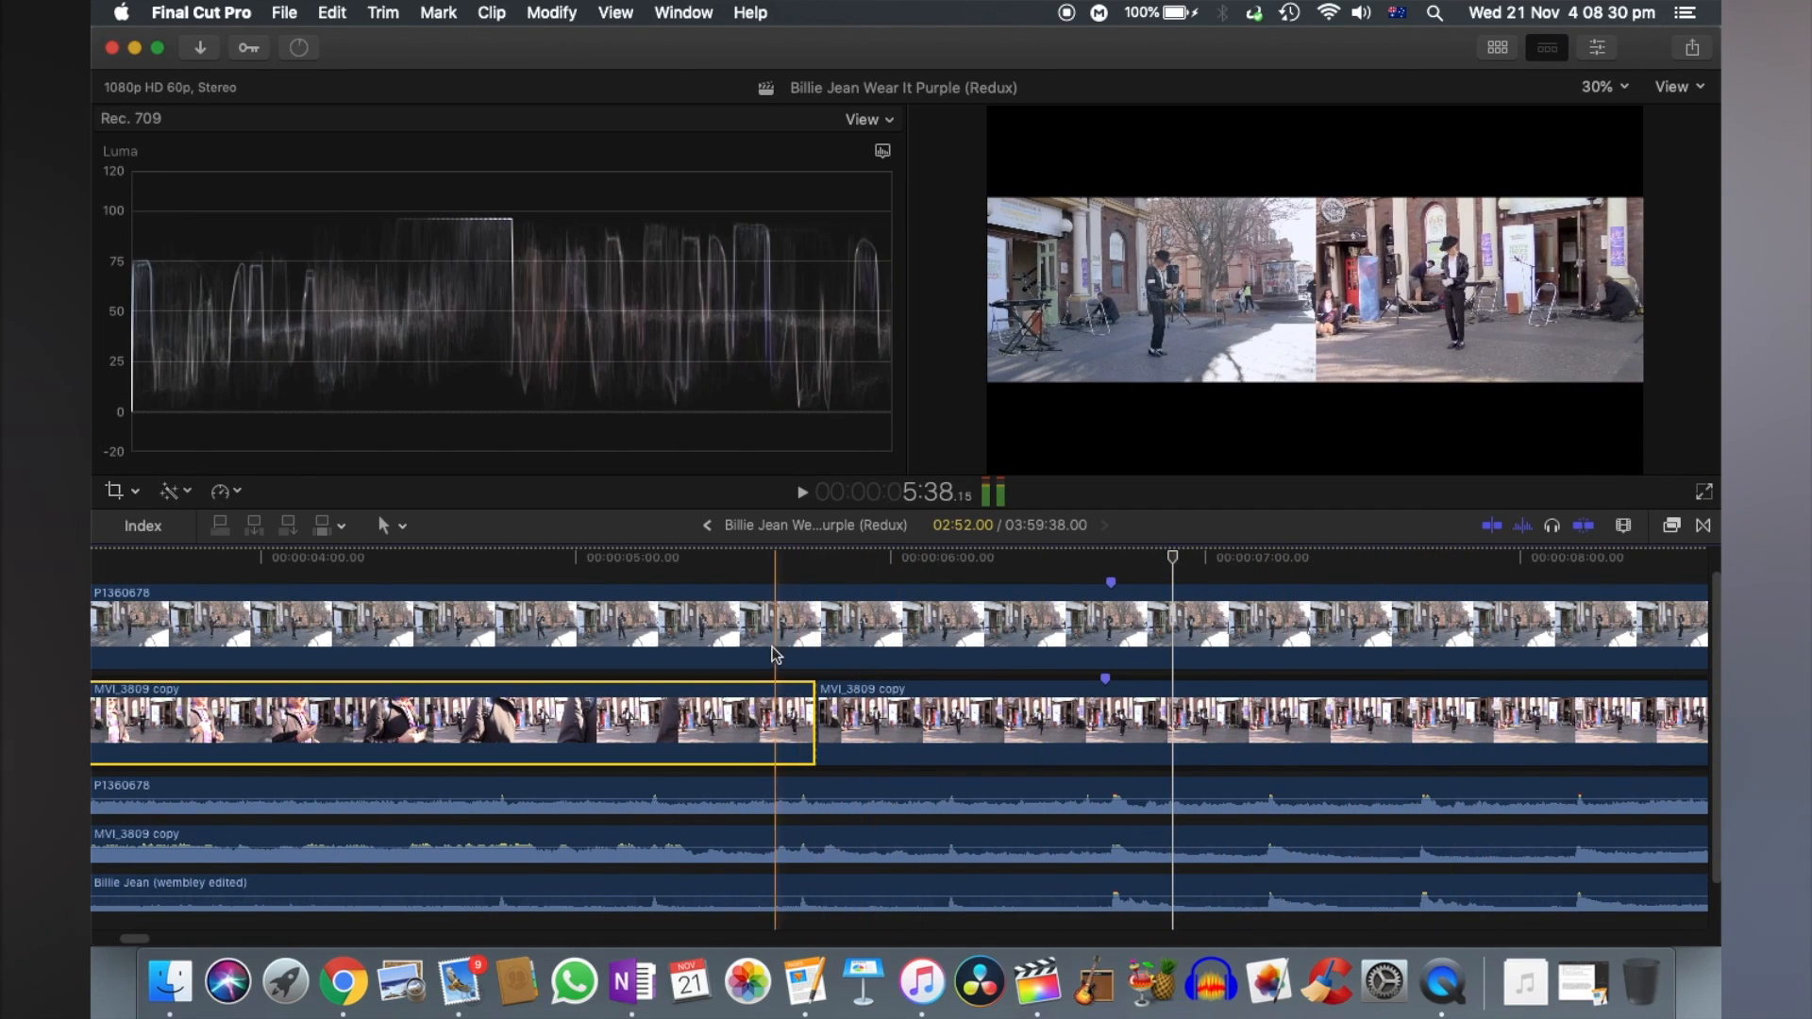
scroll(798, 638, "left", 8)
left_click(434, 624)
key("super+b")
left_click(1332, 624)
key("super+b")
scroll(1335, 631, "left", 4)
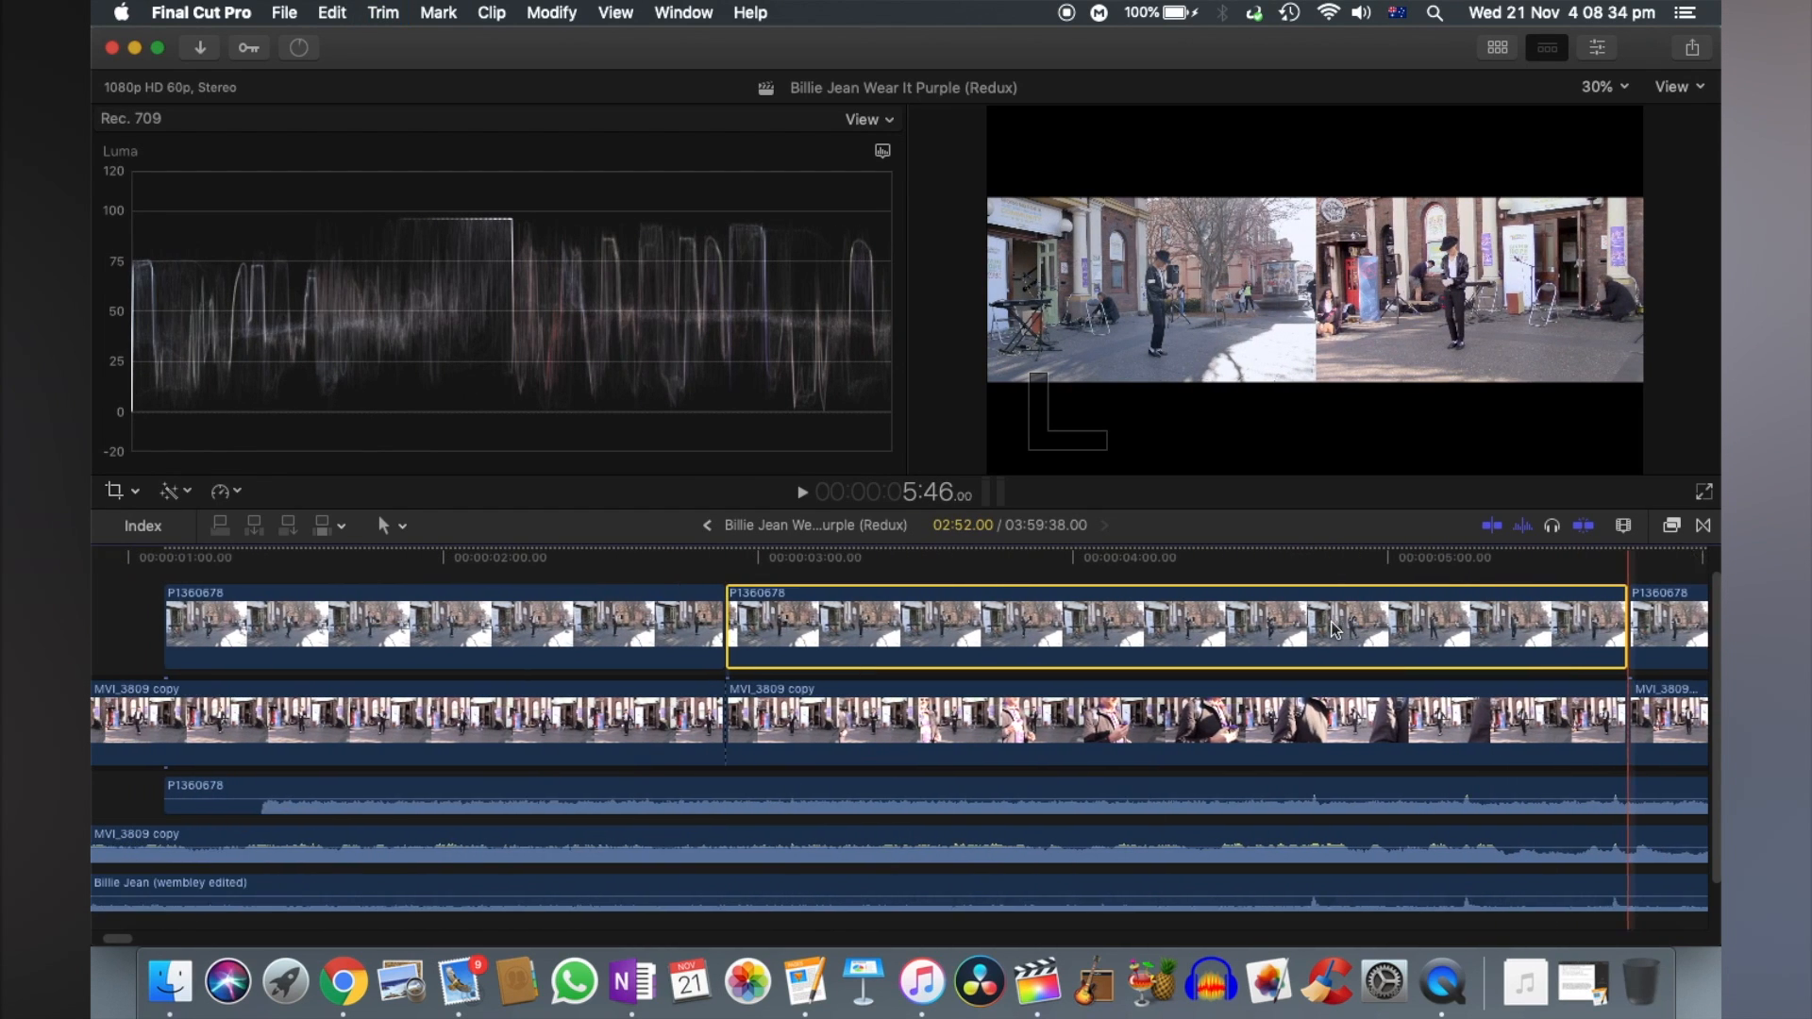
- Delete the opening P1360678 video segment before the first cut and play the timeline onward
left_click(497, 623)
key("Delete")
key("space")
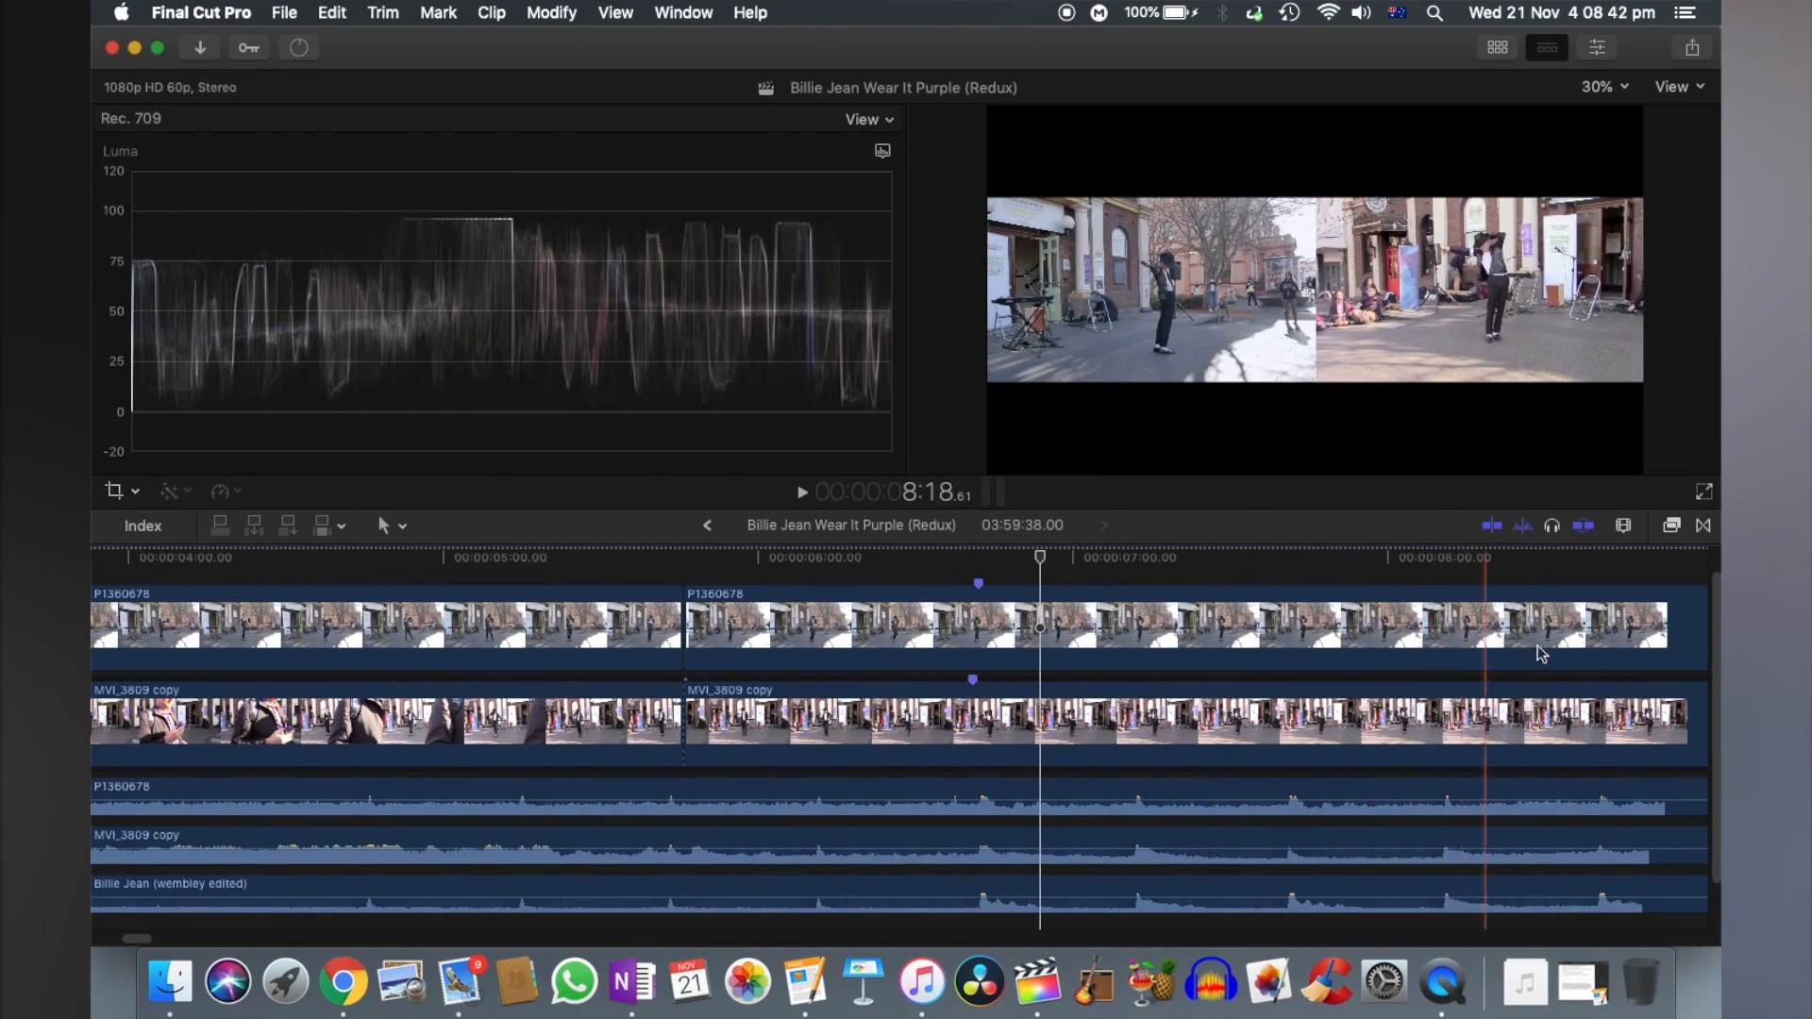
- Cut the P1360678 video at 00:00:09:45 and delete the piece between the 00:00:05:46 cut and that point
left_click(1507, 630)
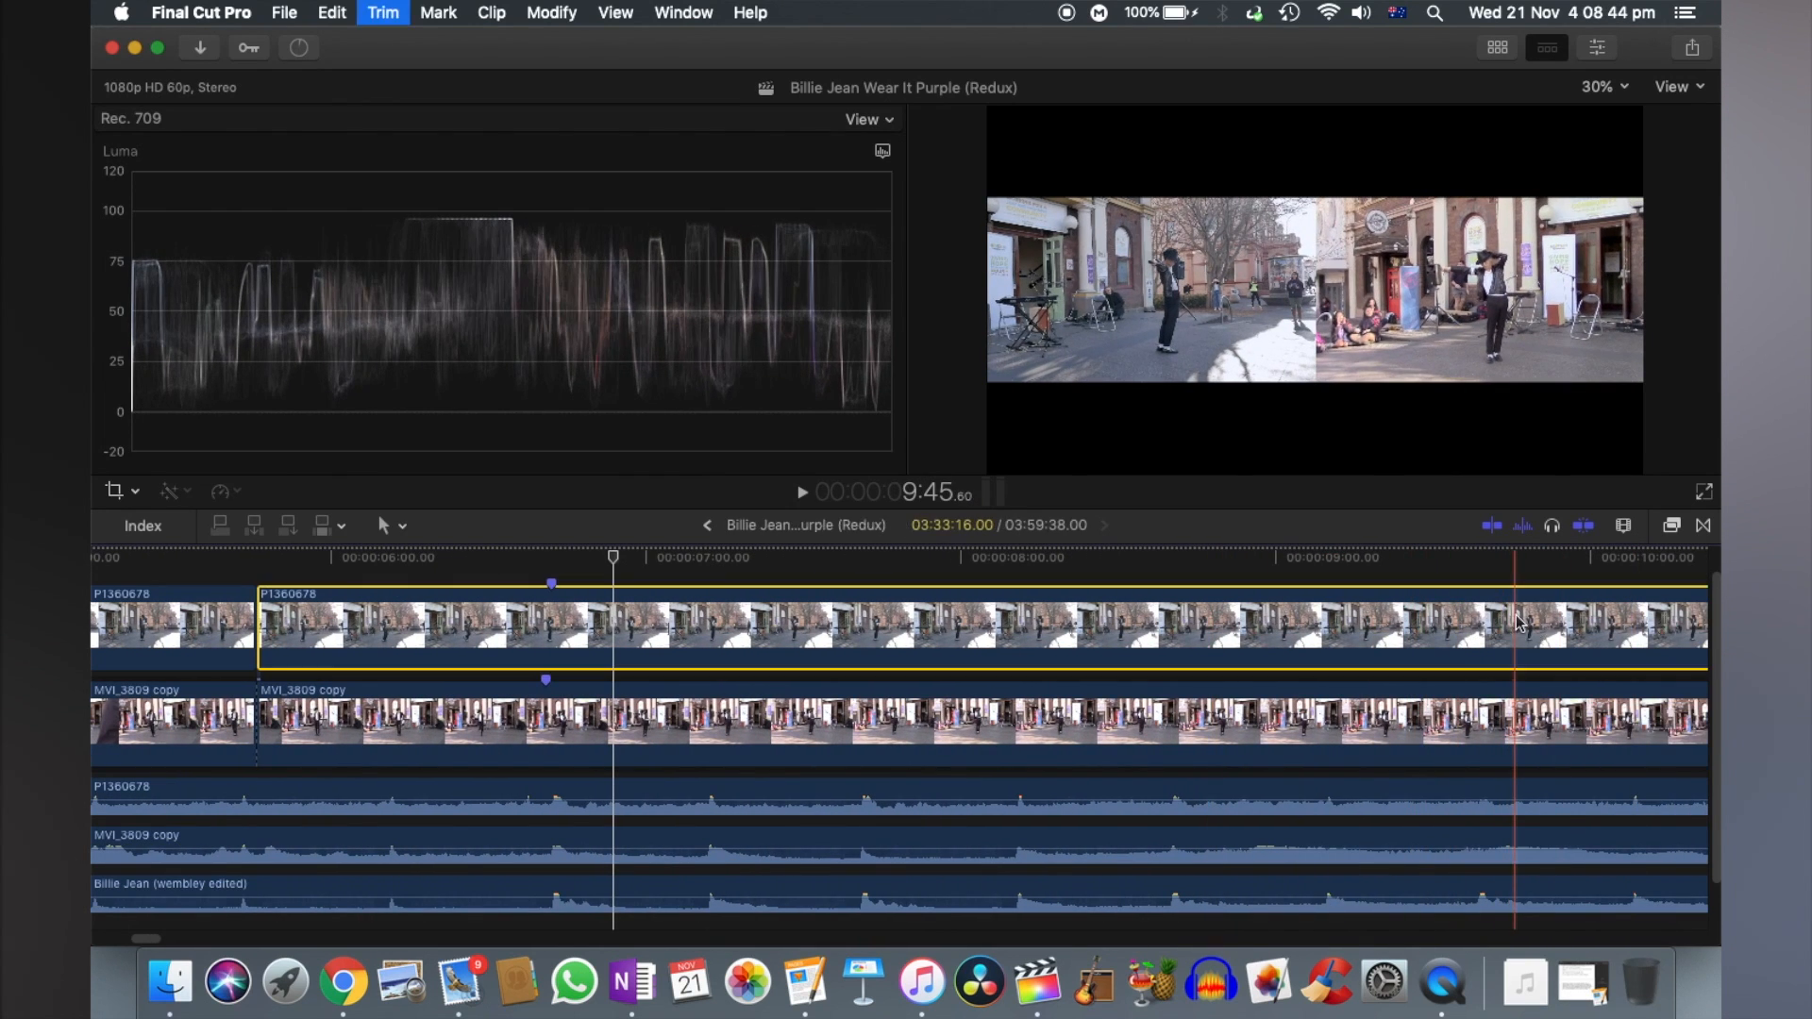
key("Delete")
scroll(1013, 641, "right", 10)
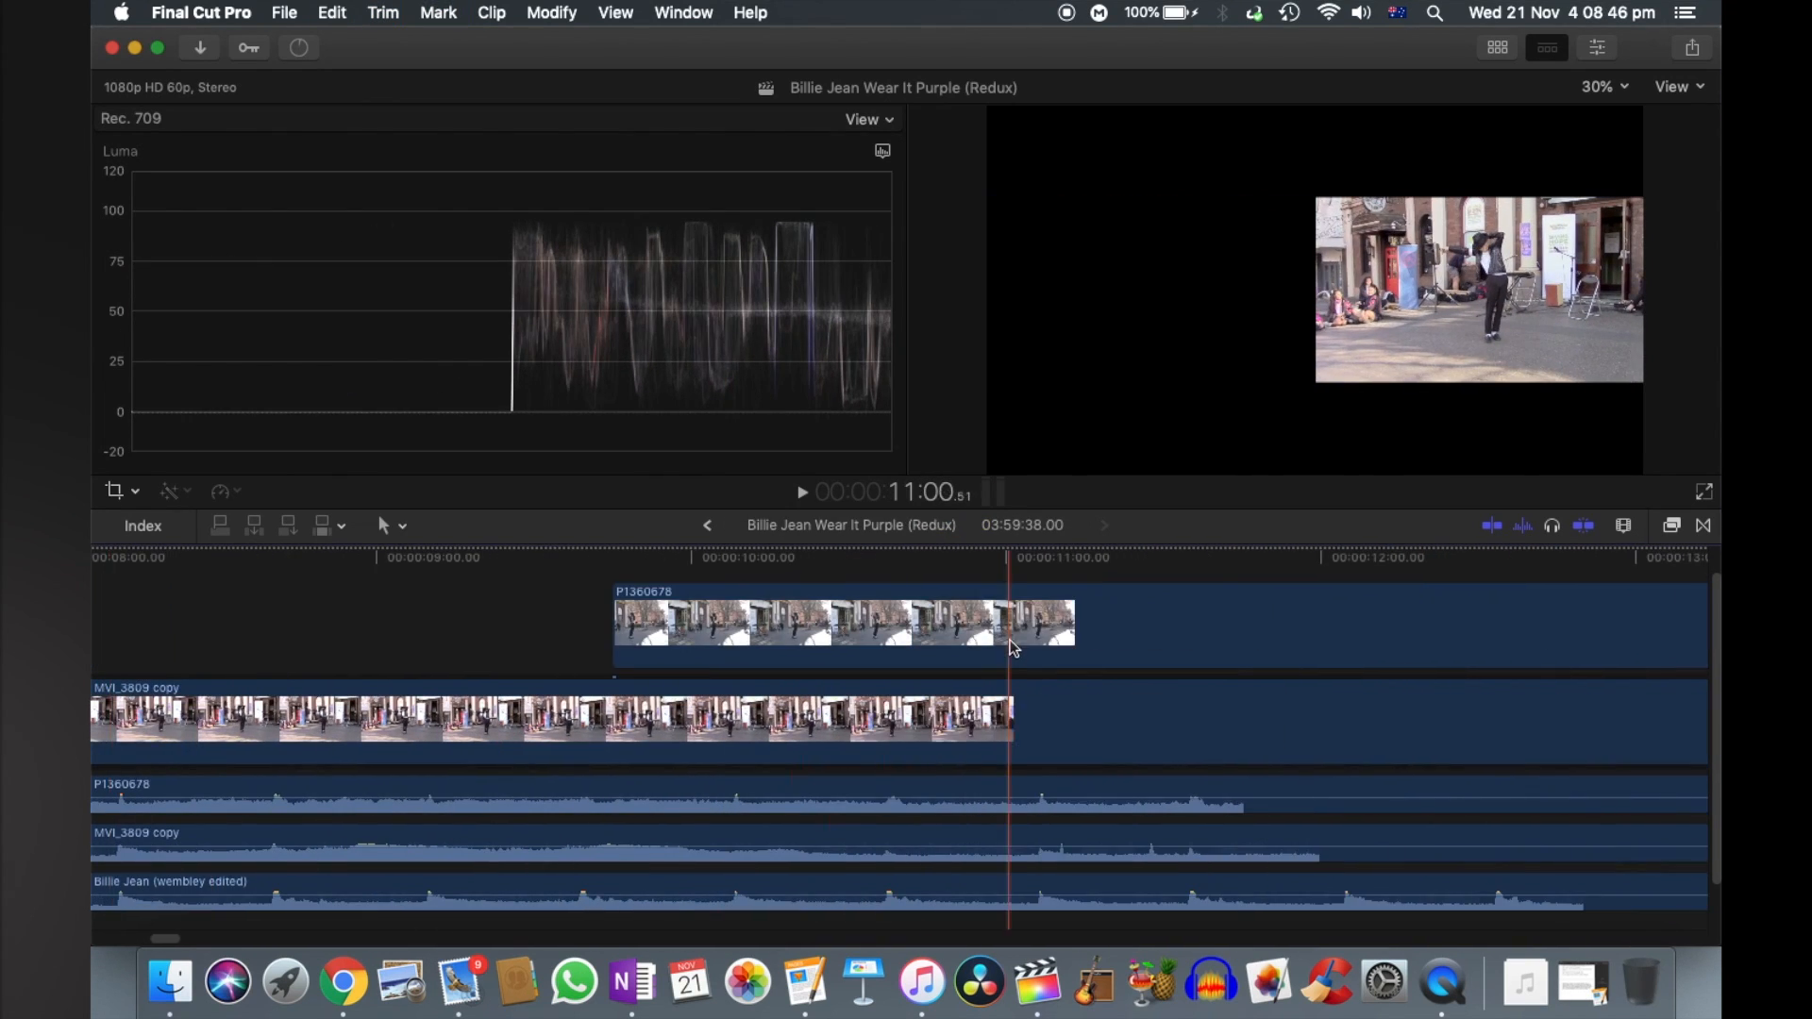
- Split the remaining P1360678 video at about 14 and 21 seconds and delete the section between the cuts
scroll(1266, 642, "left", 7)
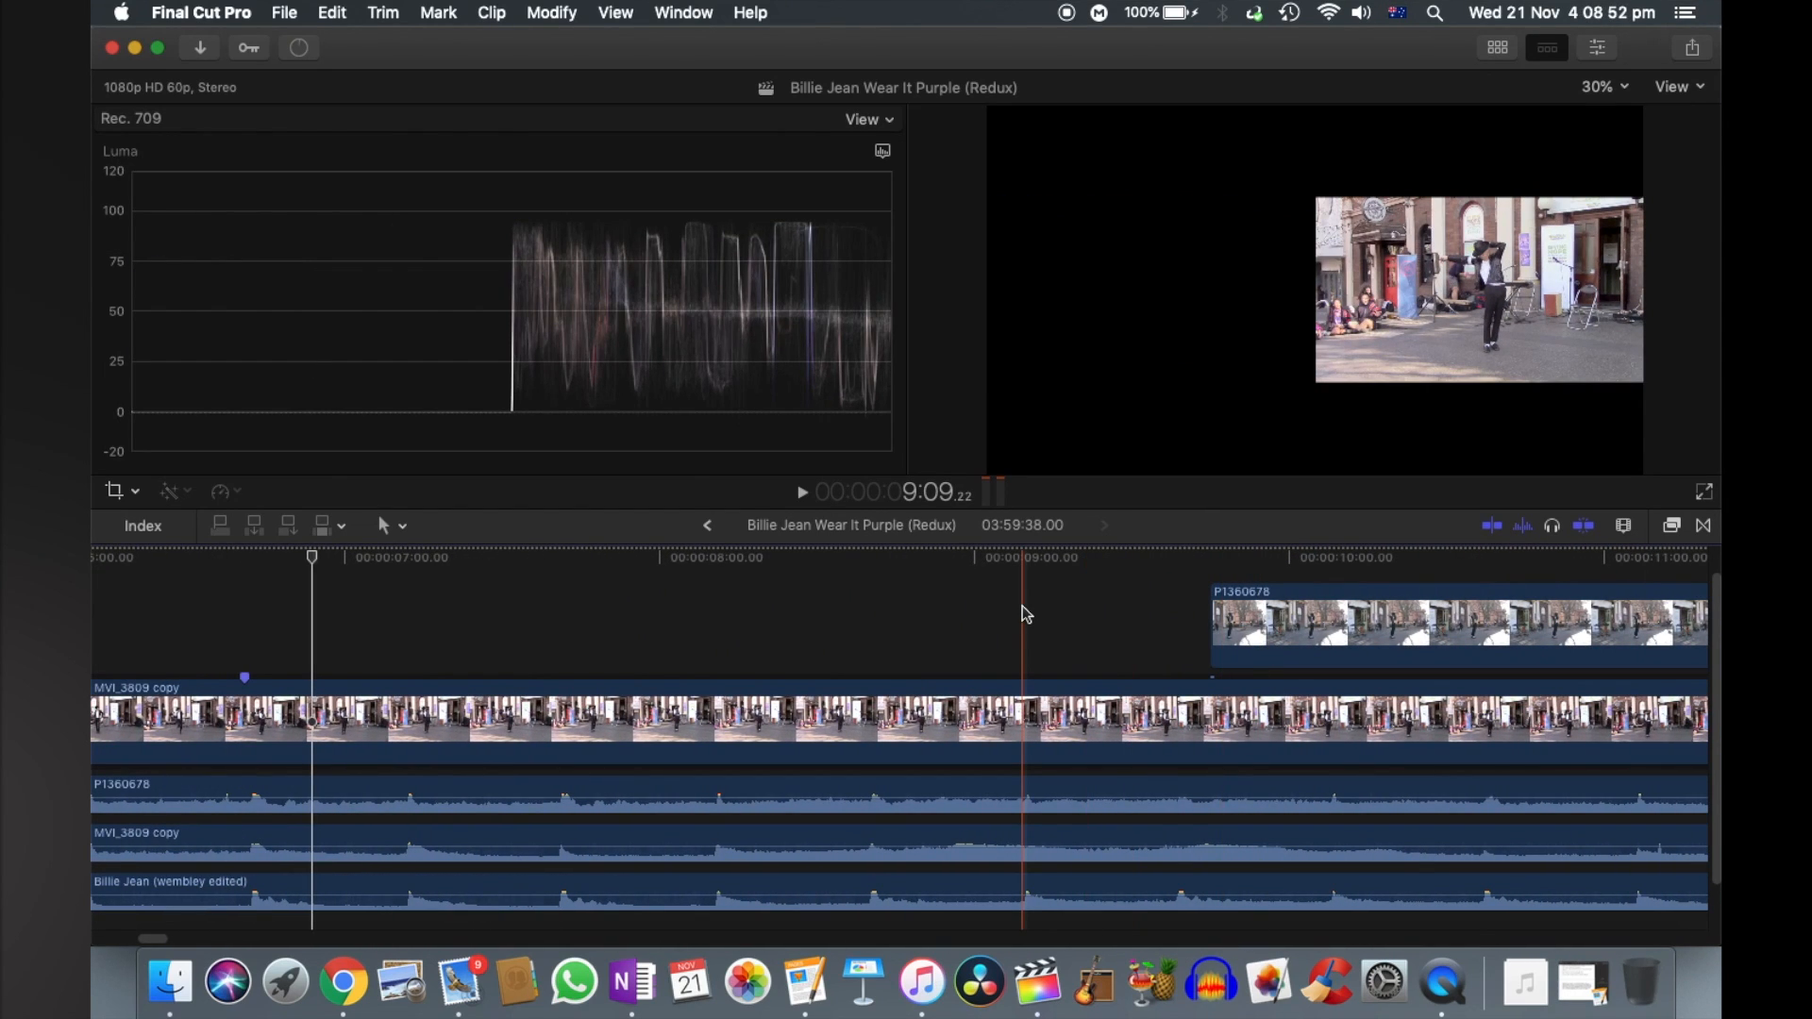
key("super+minus")
key("super+minus")
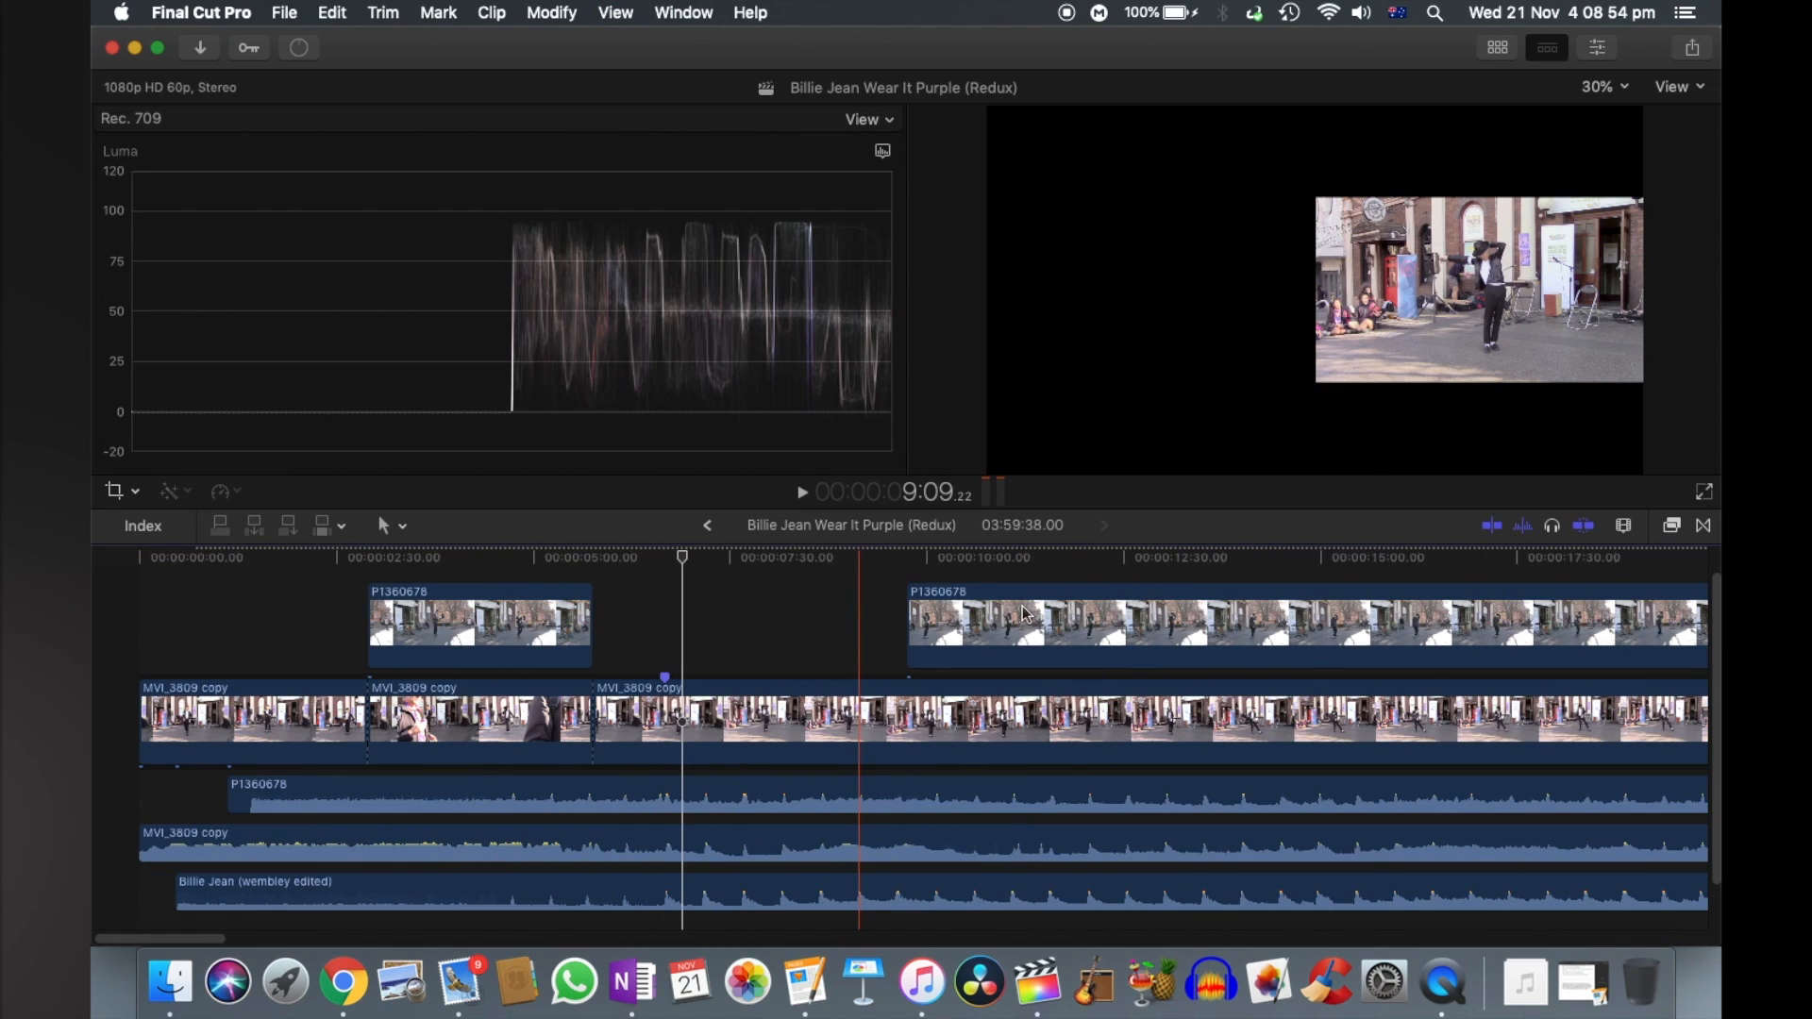
scroll(1033, 615, "right", 5)
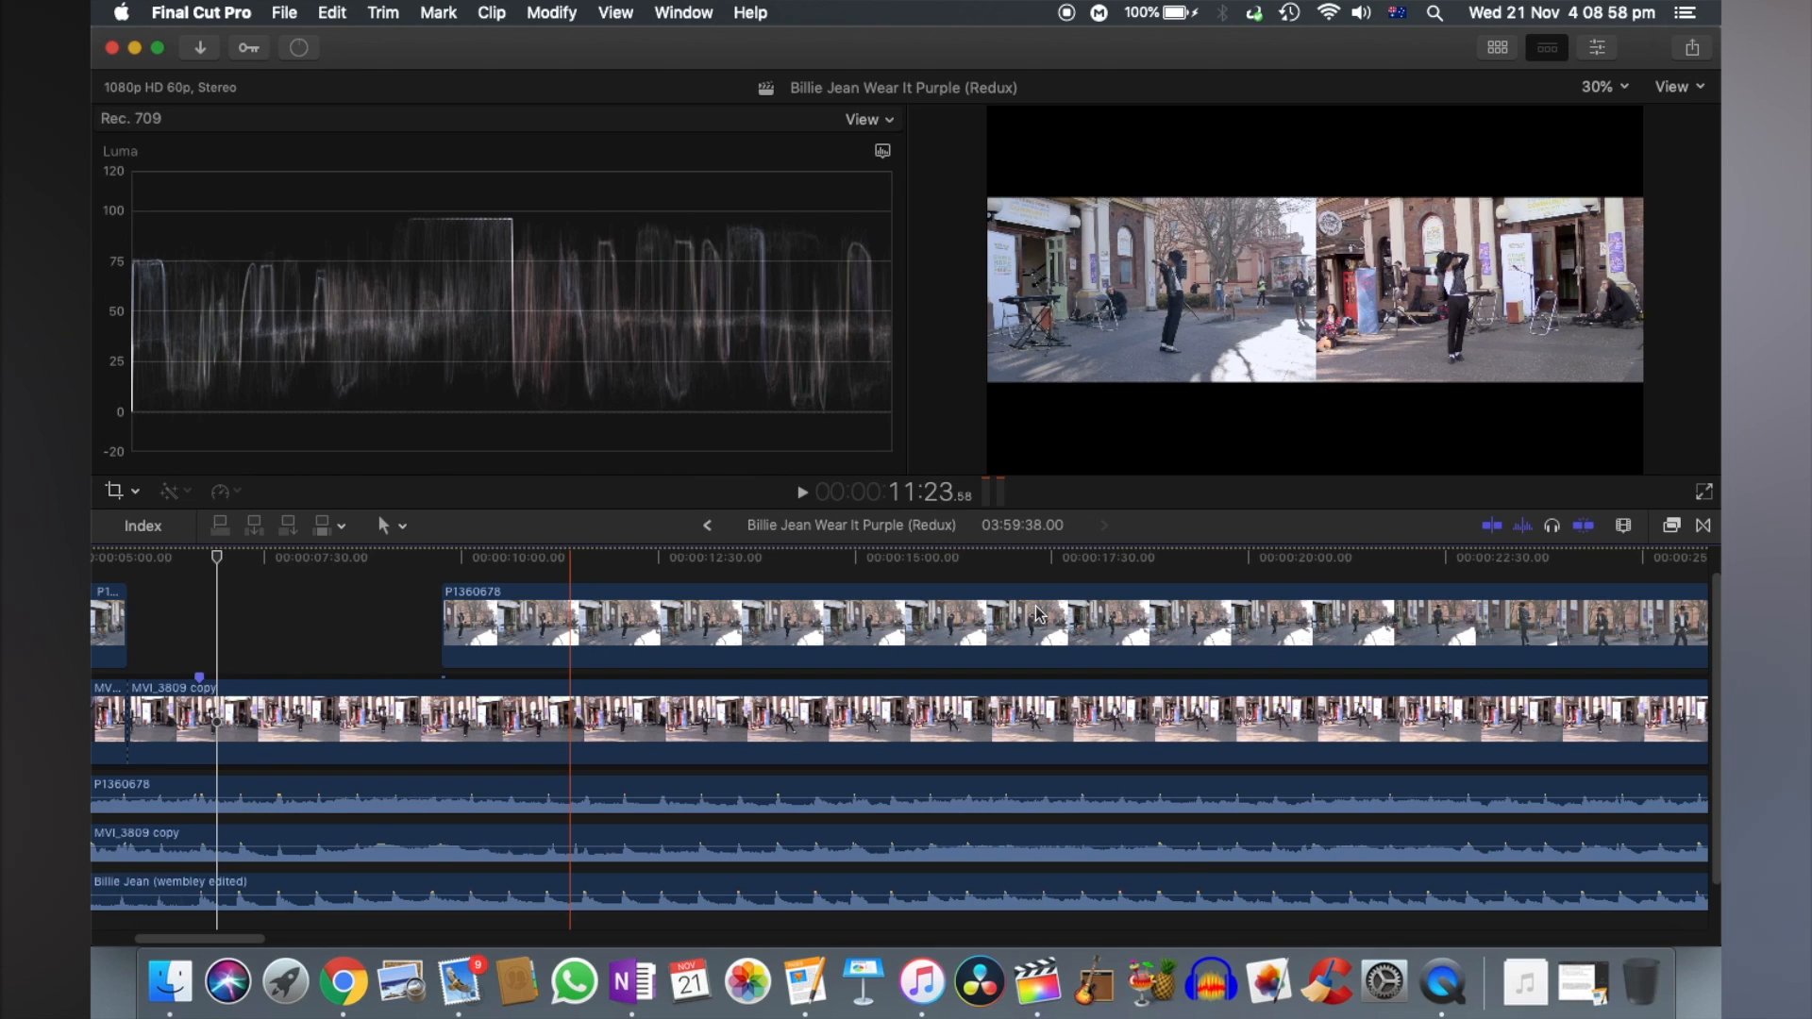
left_click(694, 620)
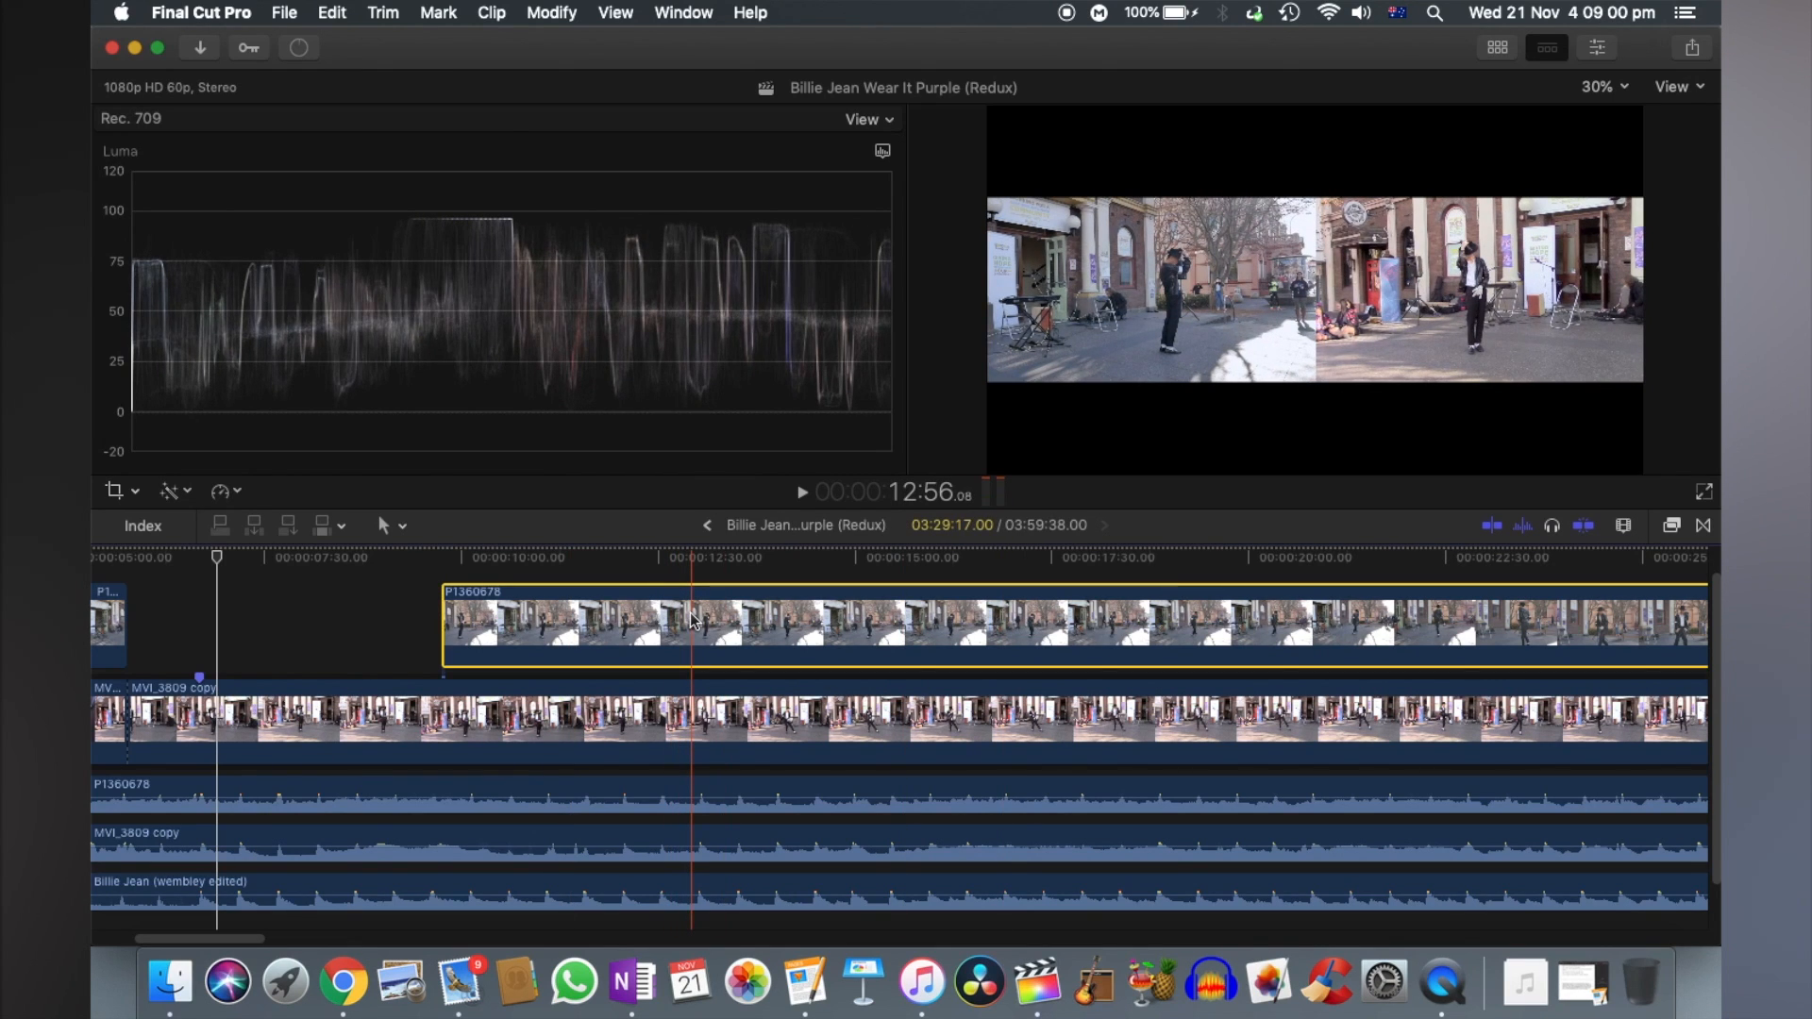
key("super+b")
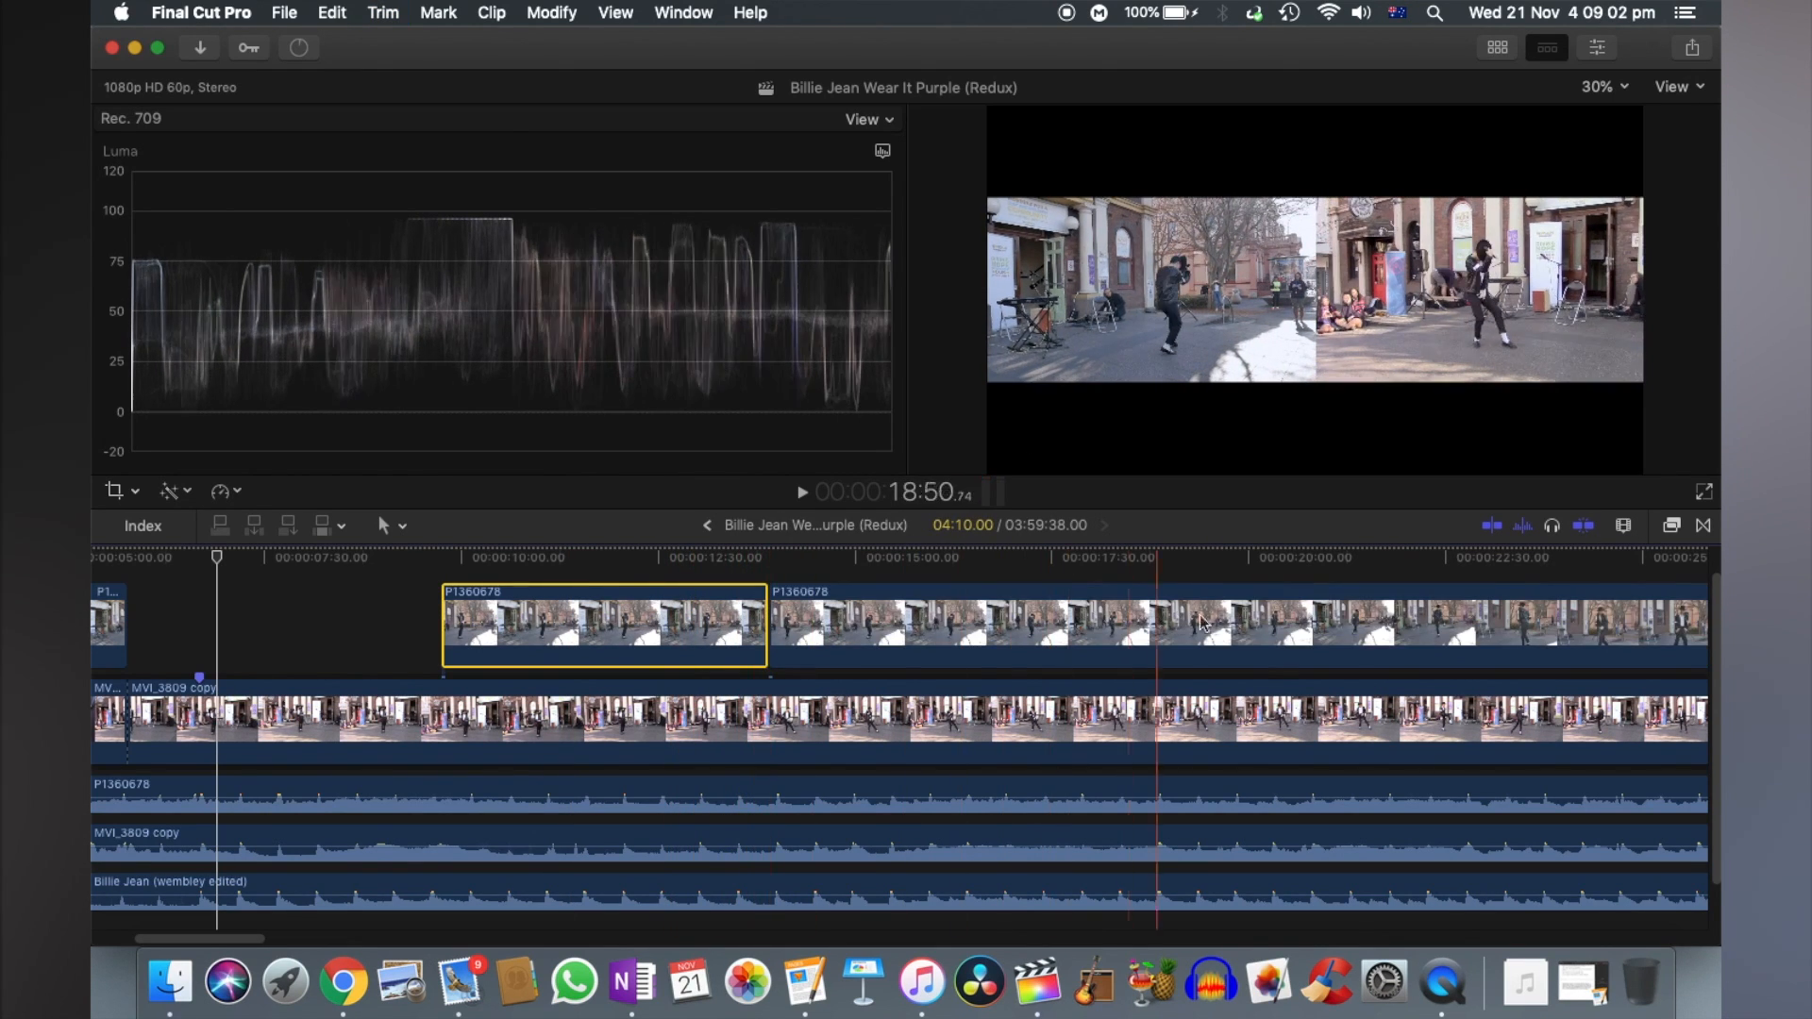
left_click(1347, 620)
key("super+b")
key("Delete")
key("shift+z")
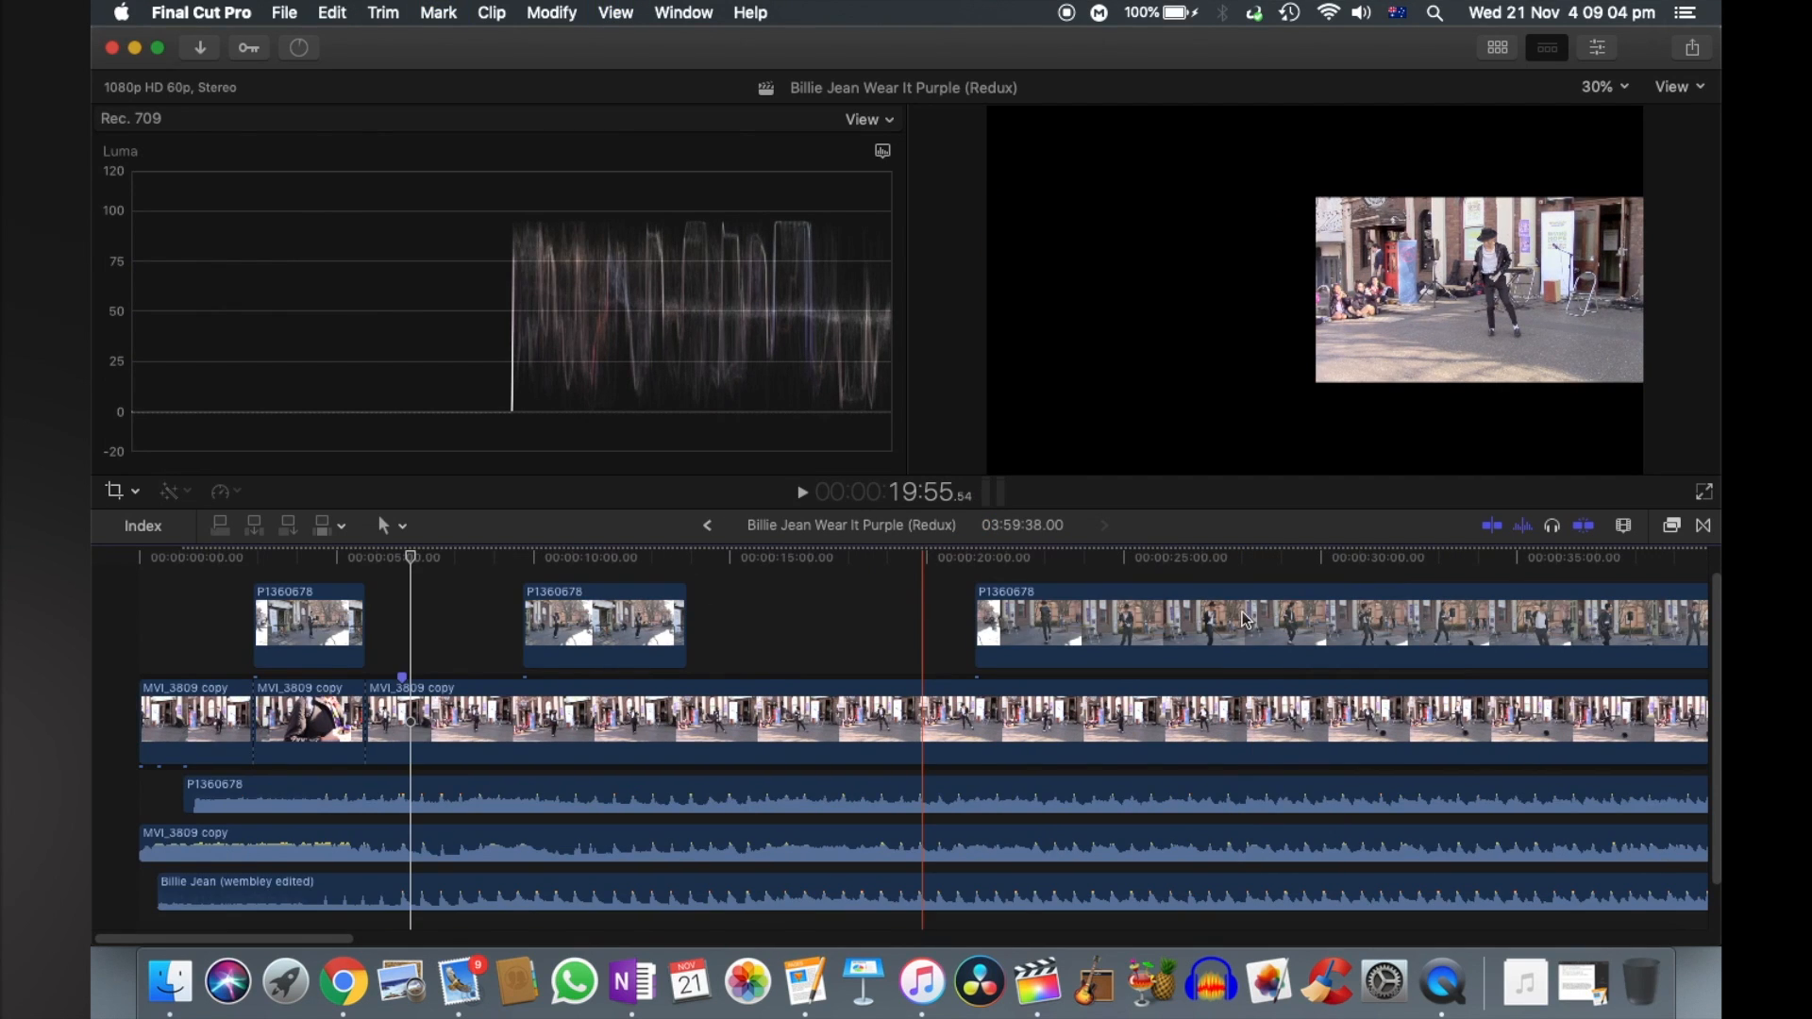
- Split the remaining P1360678 video at about 27 and 36 seconds and delete the section between those cuts
left_click(1225, 631)
key("super+b")
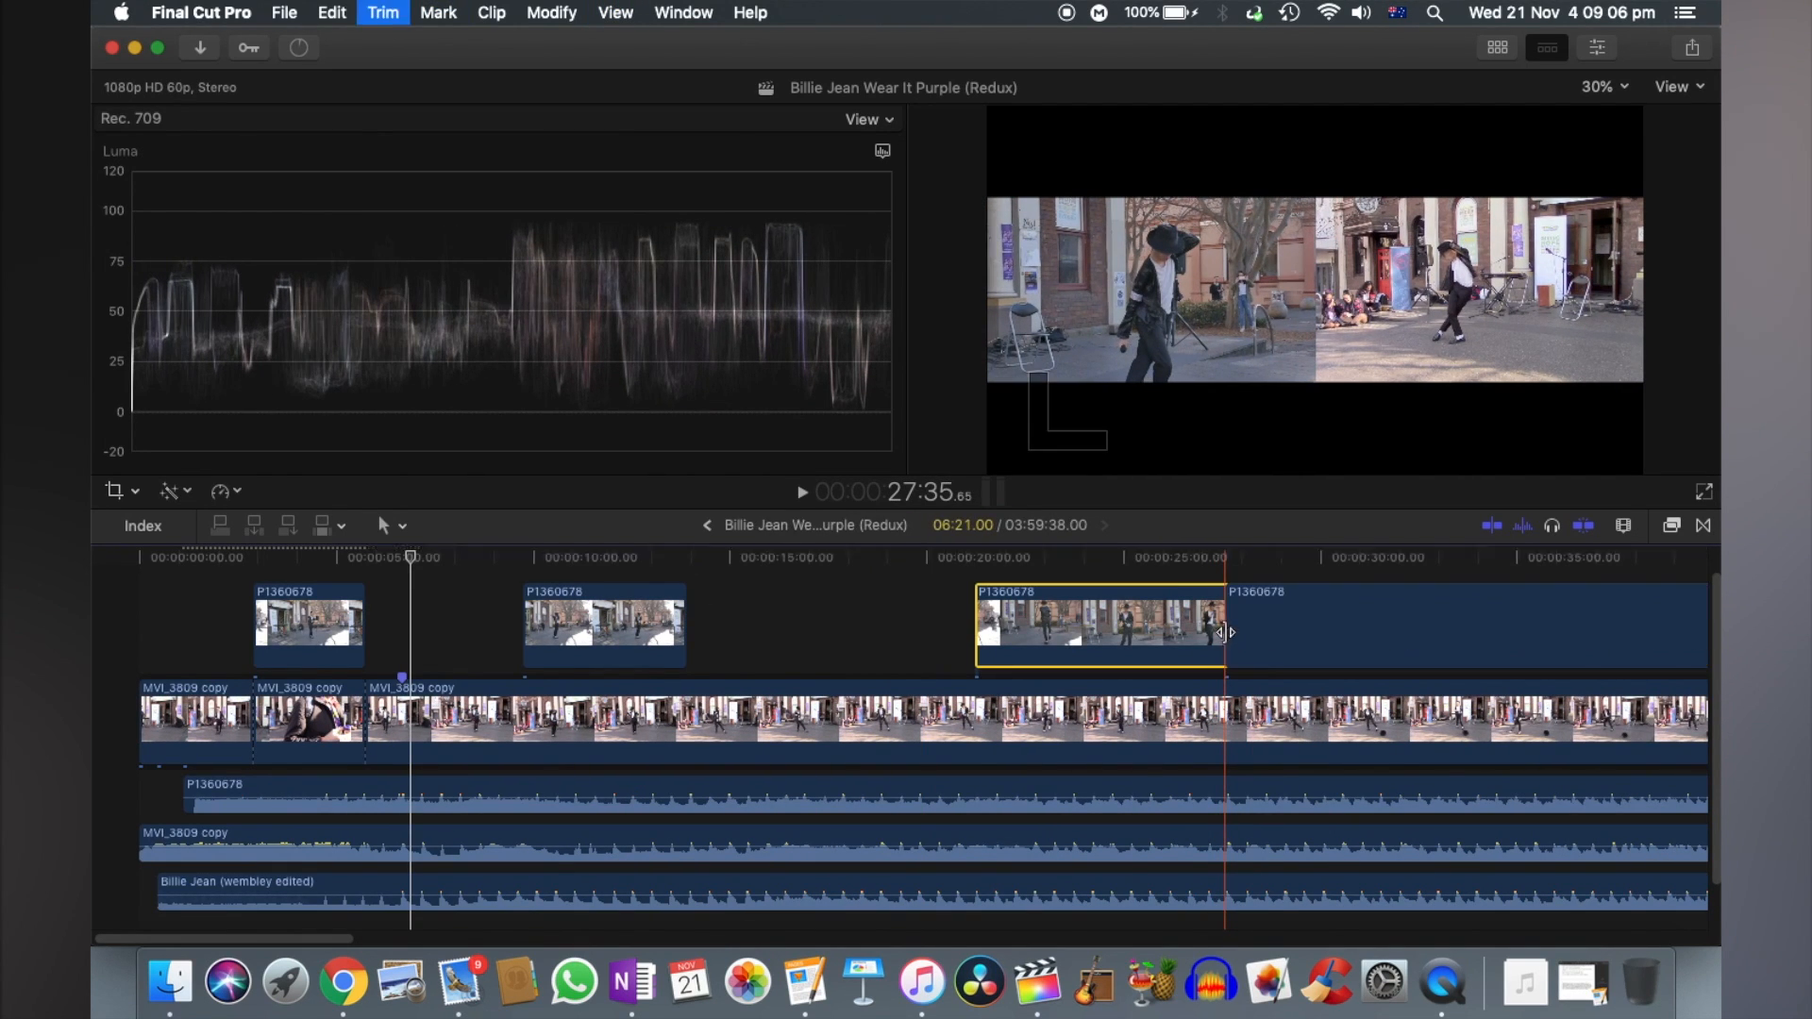
left_click(1578, 626)
key("super+b")
key("Delete")
scroll(1411, 604, "right", 8)
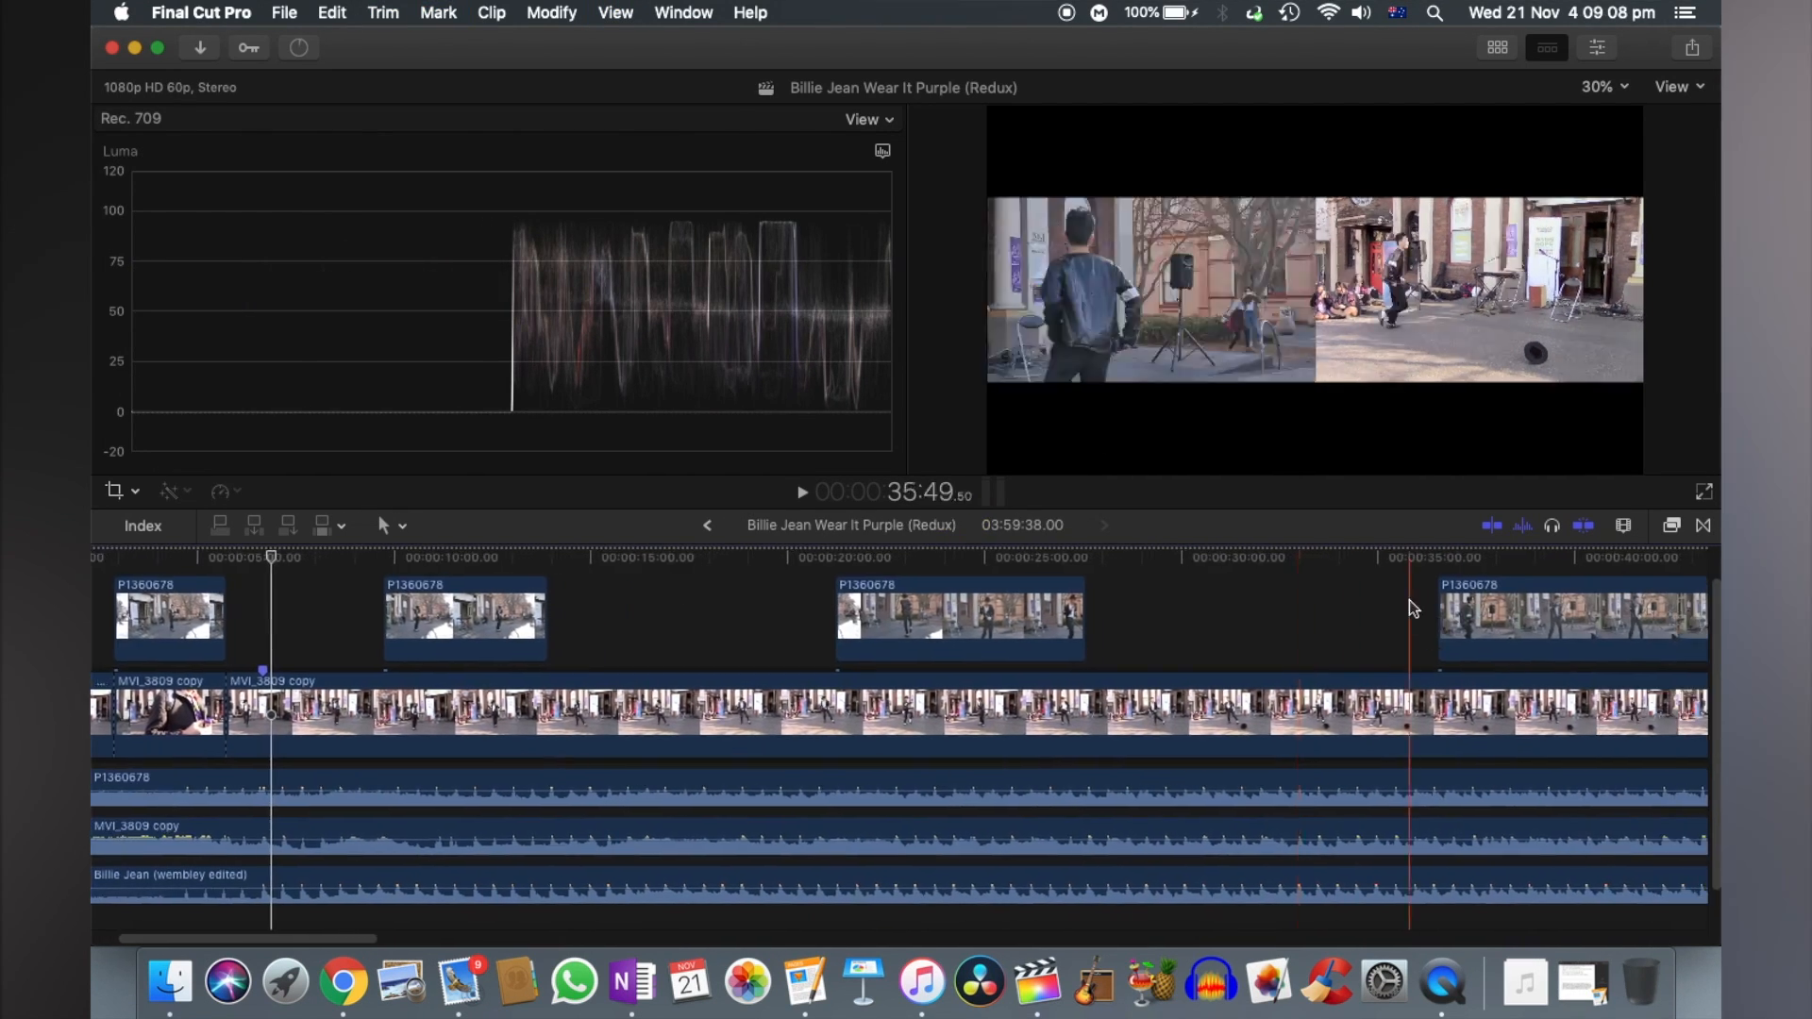
- Split the remaining P1360678 video at about 45 seconds and 1:02 and delete the section between those cuts
left_click(1472, 627)
scroll(1474, 628, "right", 6)
key("super+b")
scroll(1254, 628, "right", 10)
left_click(1446, 628)
key("super+b")
key("Delete")
- Split the remaining P1360678 video at about 1:26 and 2:06 and delete the section between those cuts
key("super+minus")
key("super+minus")
key("super+minus")
left_click(983, 620)
key("super+b")
left_click(1373, 623)
key("super+b")
key("Delete")
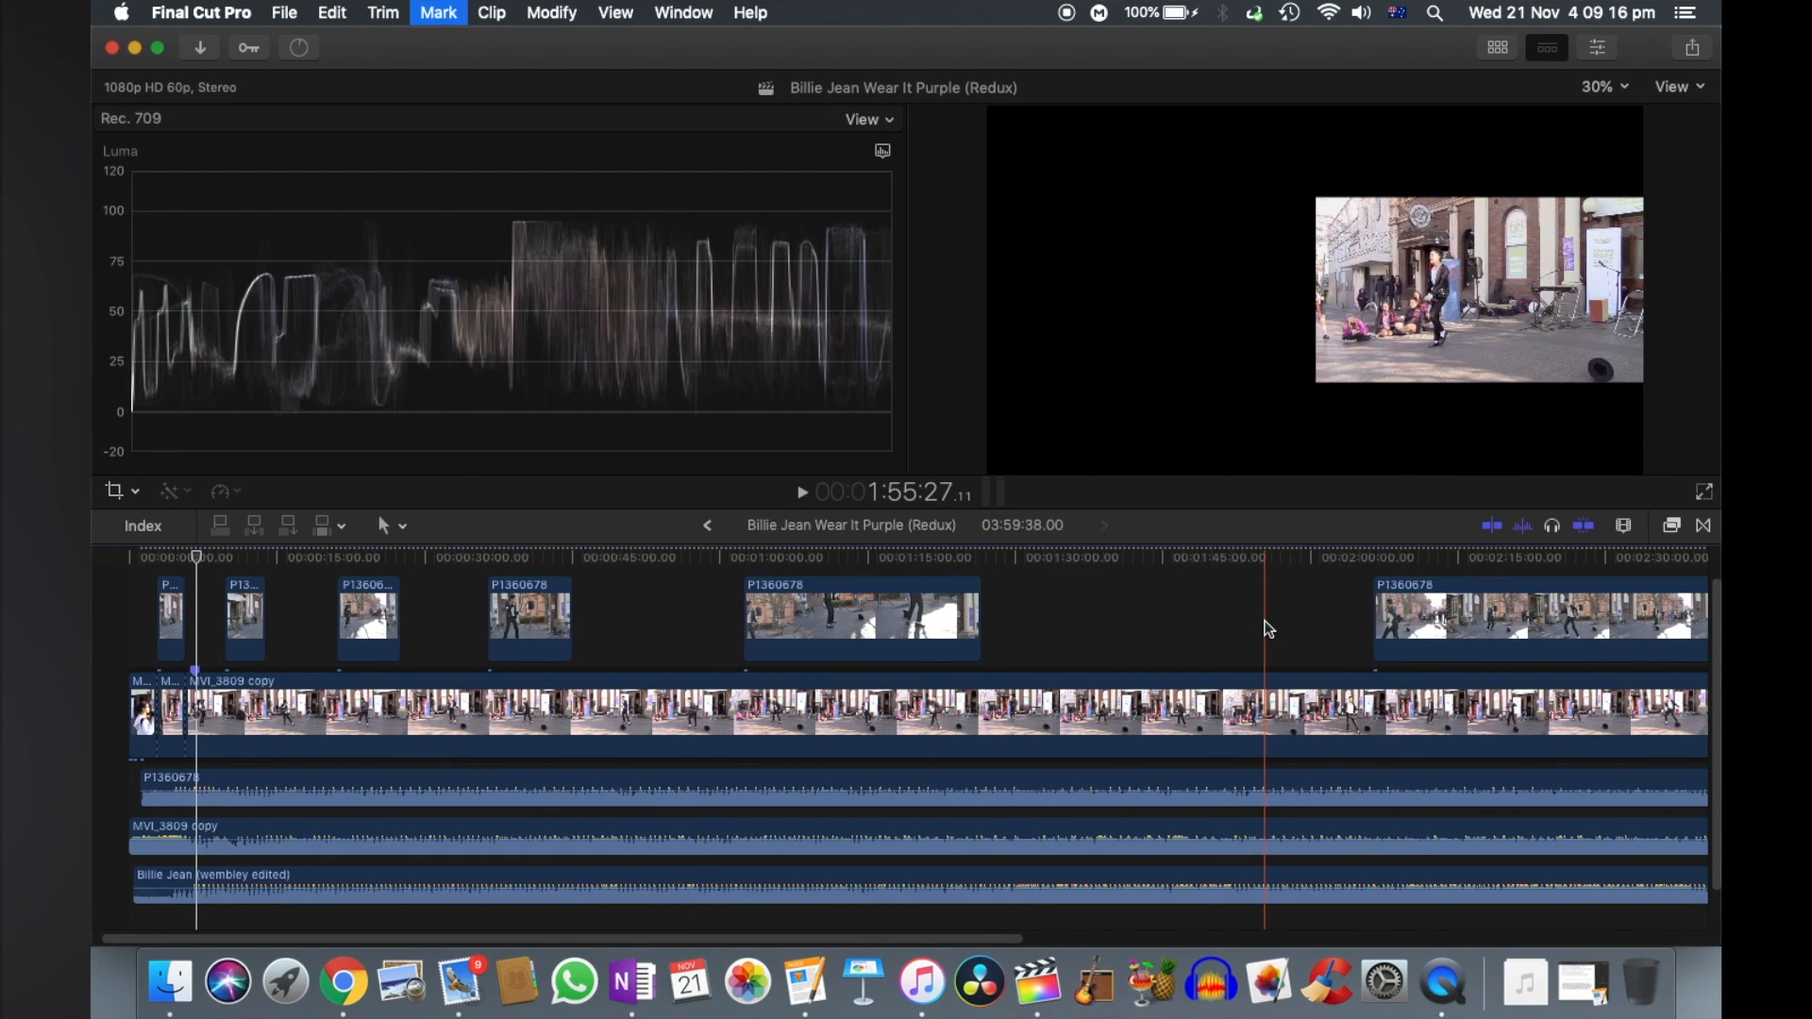
- Split the final P1360678 video segment at about 2:51 and 3:18 and delete the section between those cuts
key("super+minus")
left_click(974, 628)
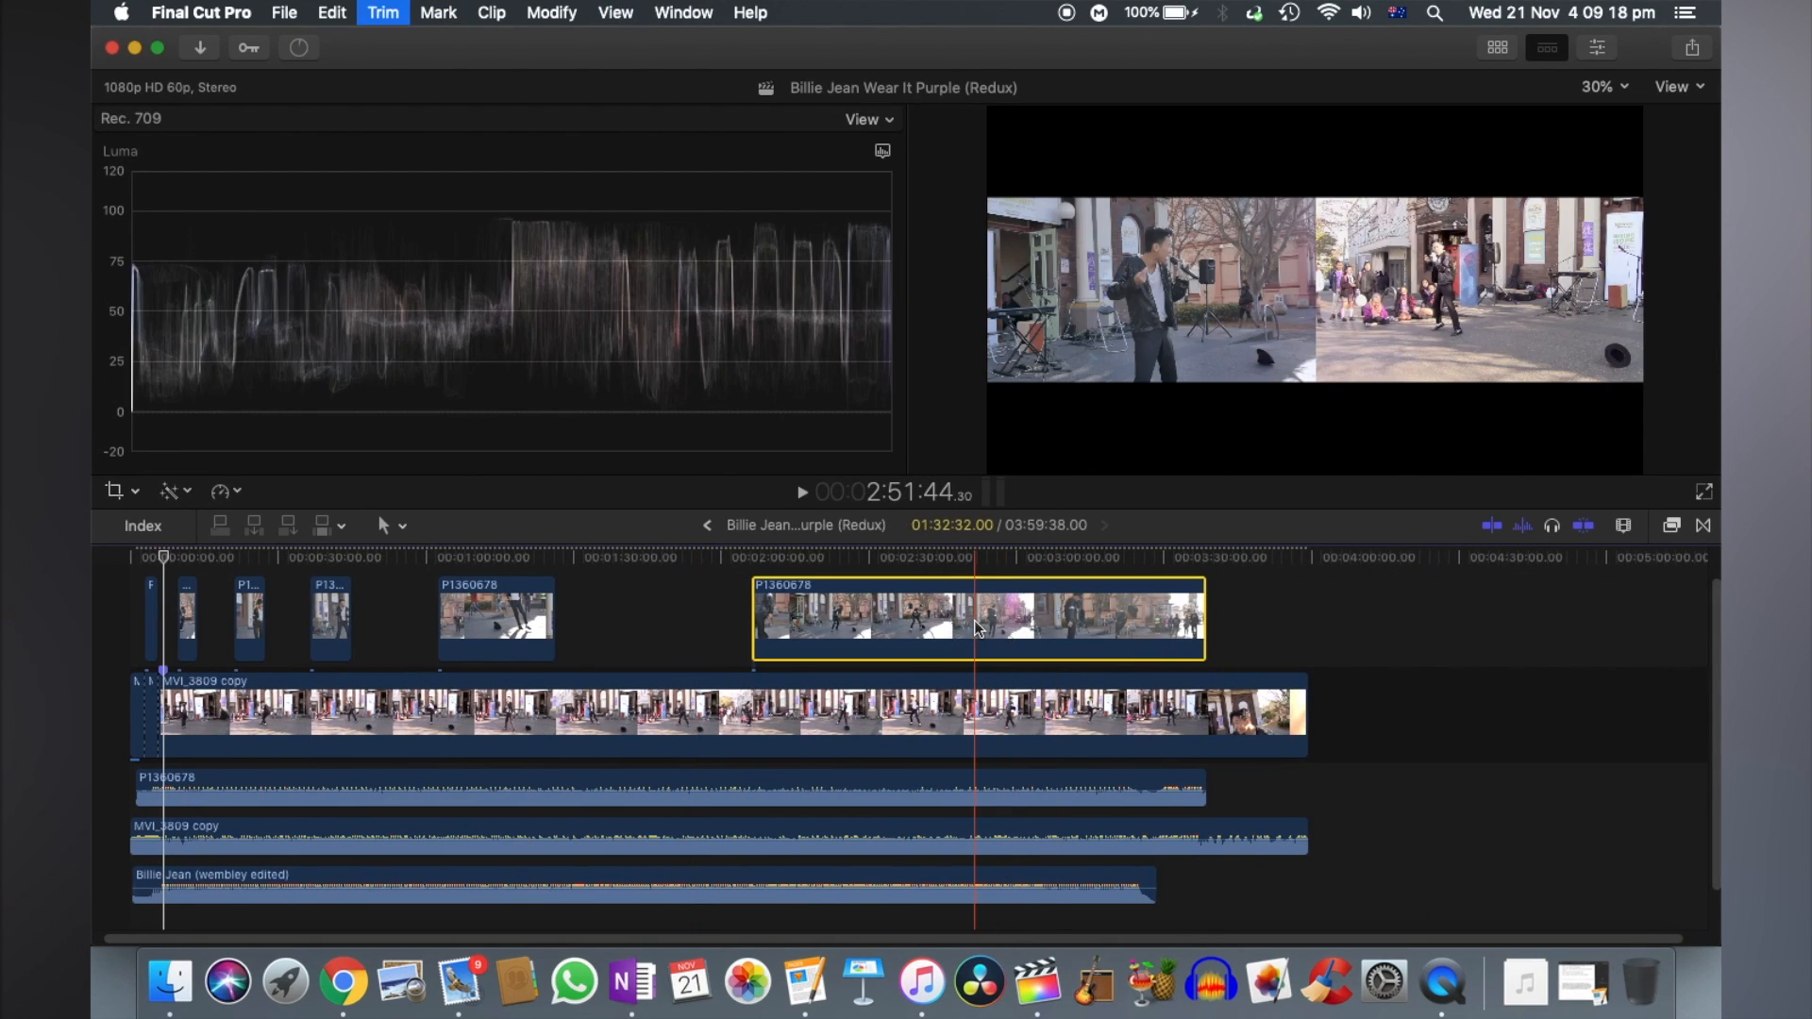
key("super+b")
left_click(1105, 623)
- Cut a short gap into the P1360678 video segment that starts at 2:06, removing the piece from about 2:28 to 2:34
key("super+b")
key("Delete")
left_click(887, 616)
key("super+b")
left_click(894, 625)
key("Delete")
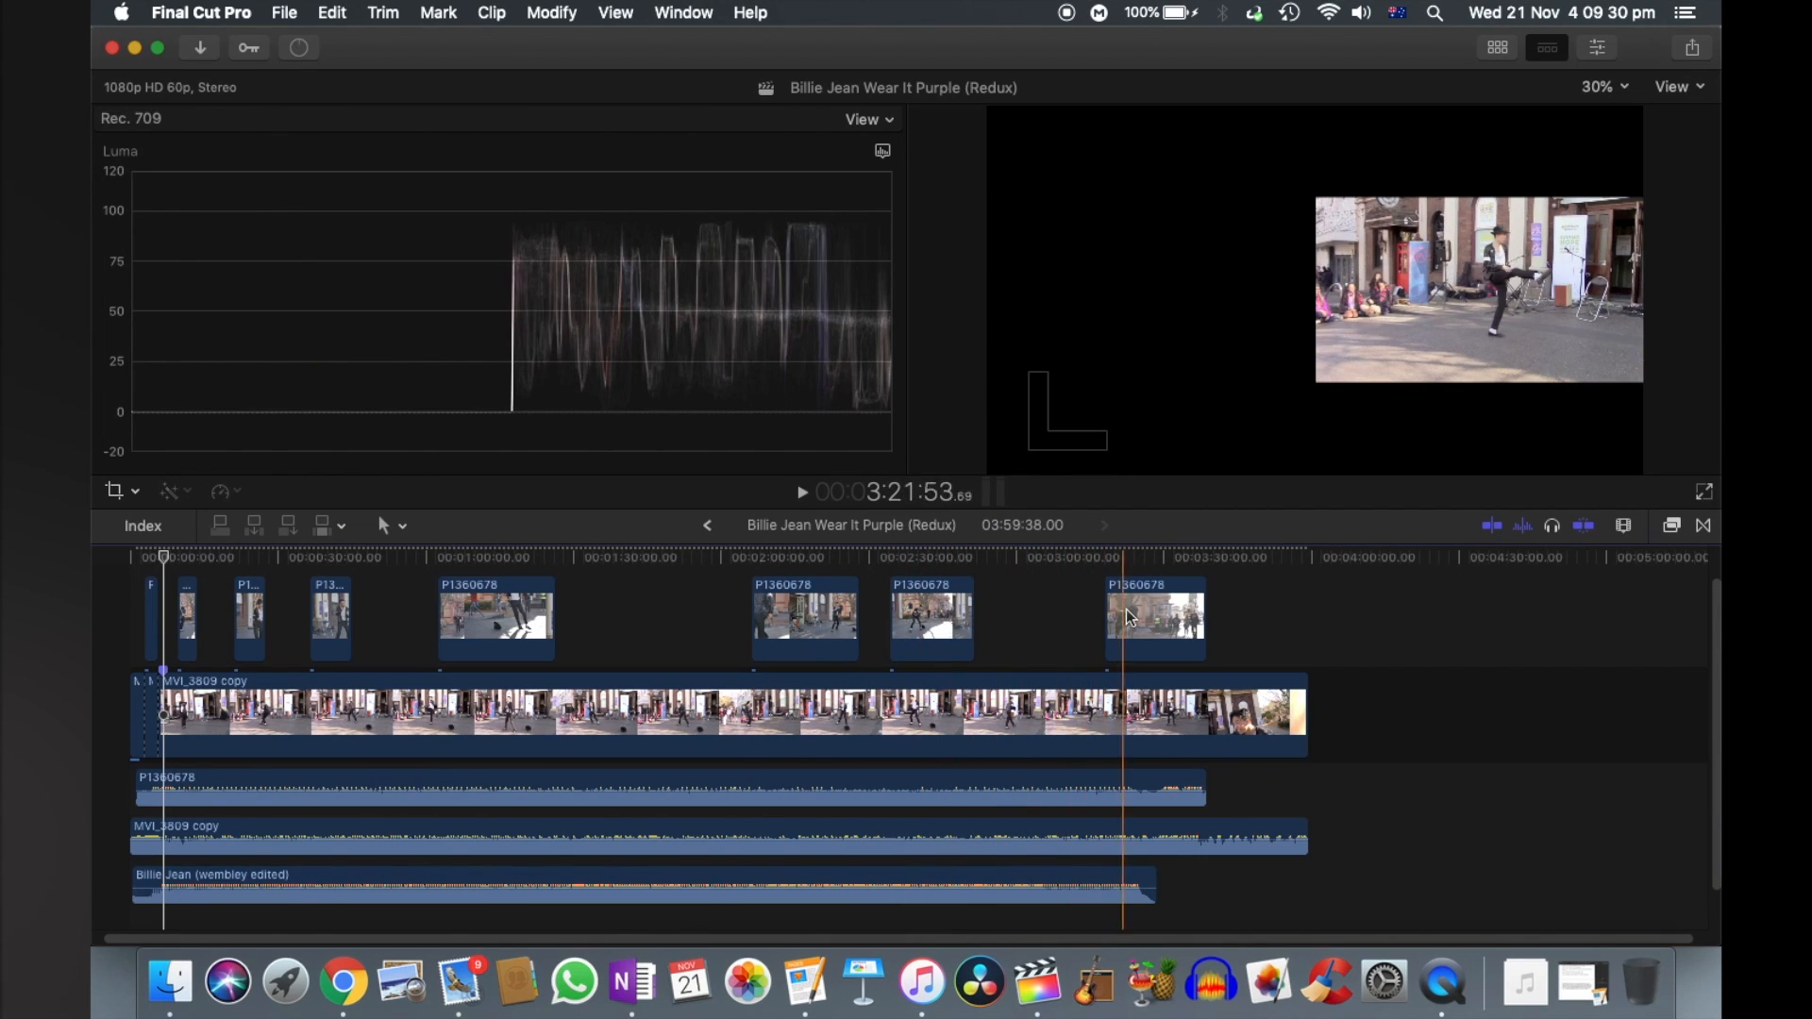
- Select every clip in the timeline, set Scale (All) to 100% and reset their Transform parameters
key("super+equal")
key("super+equal")
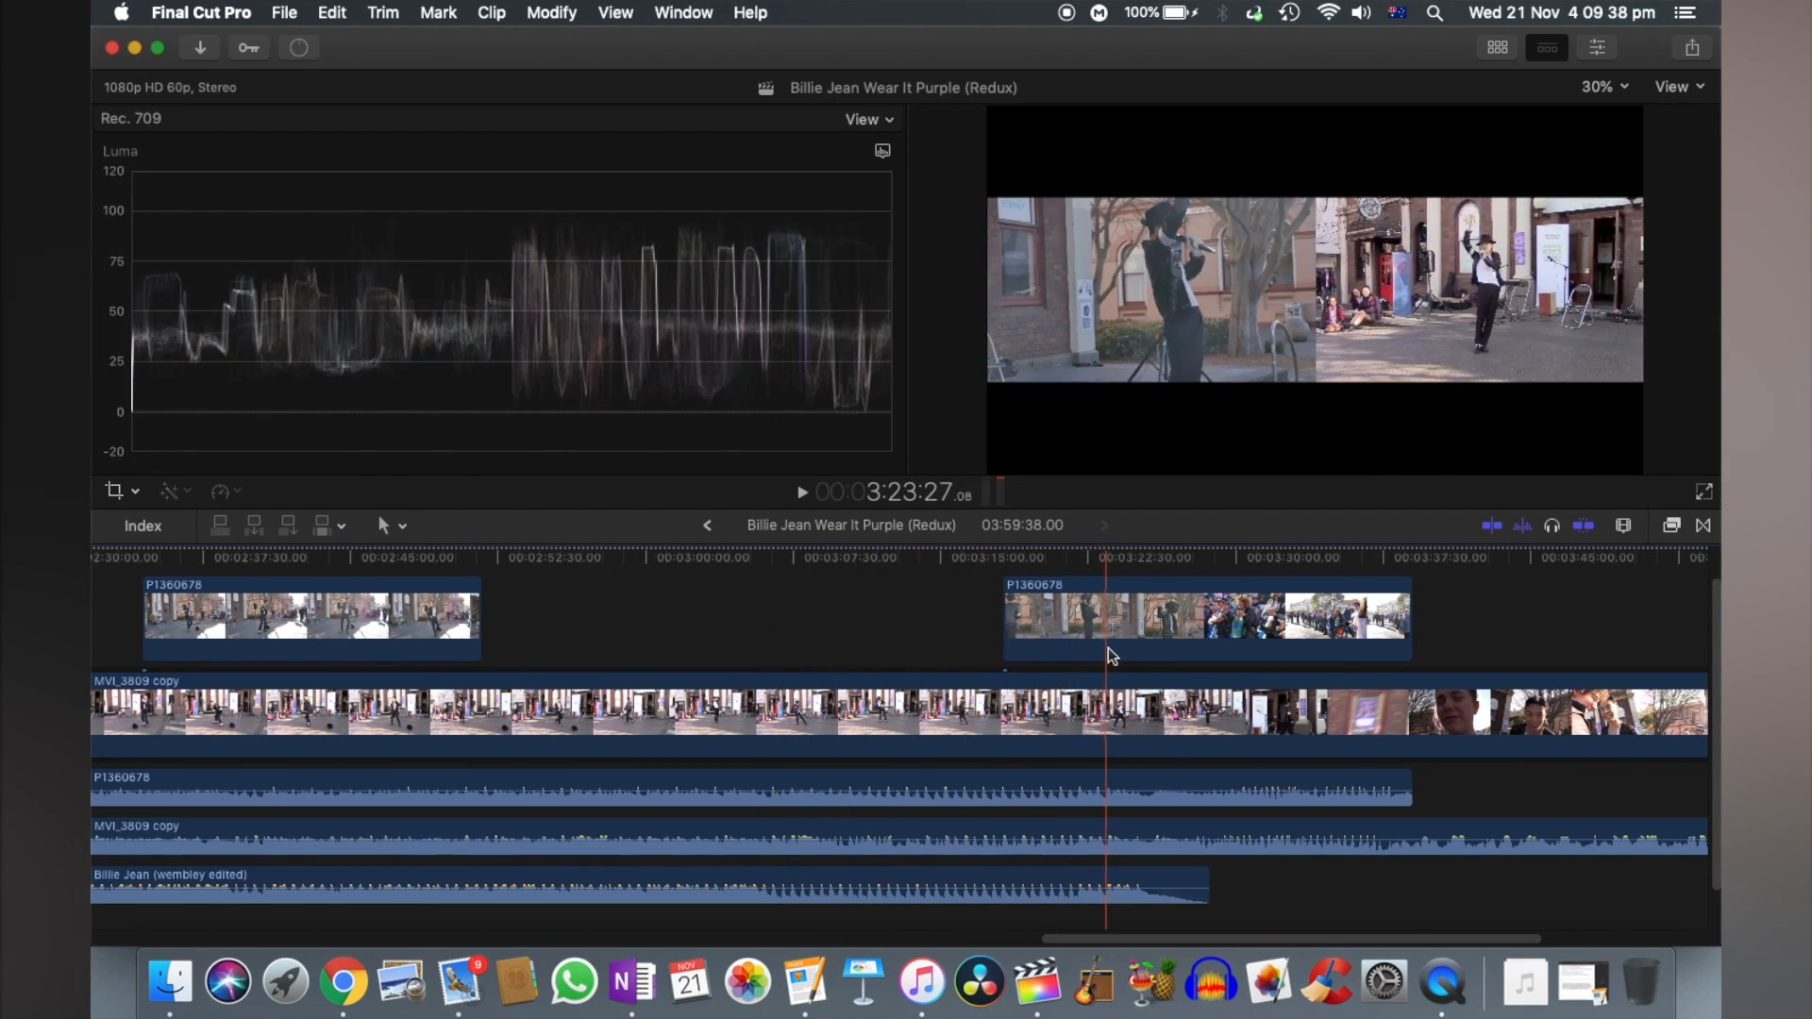
scroll(1019, 633, "left", 5)
left_click(897, 704)
key("super+a")
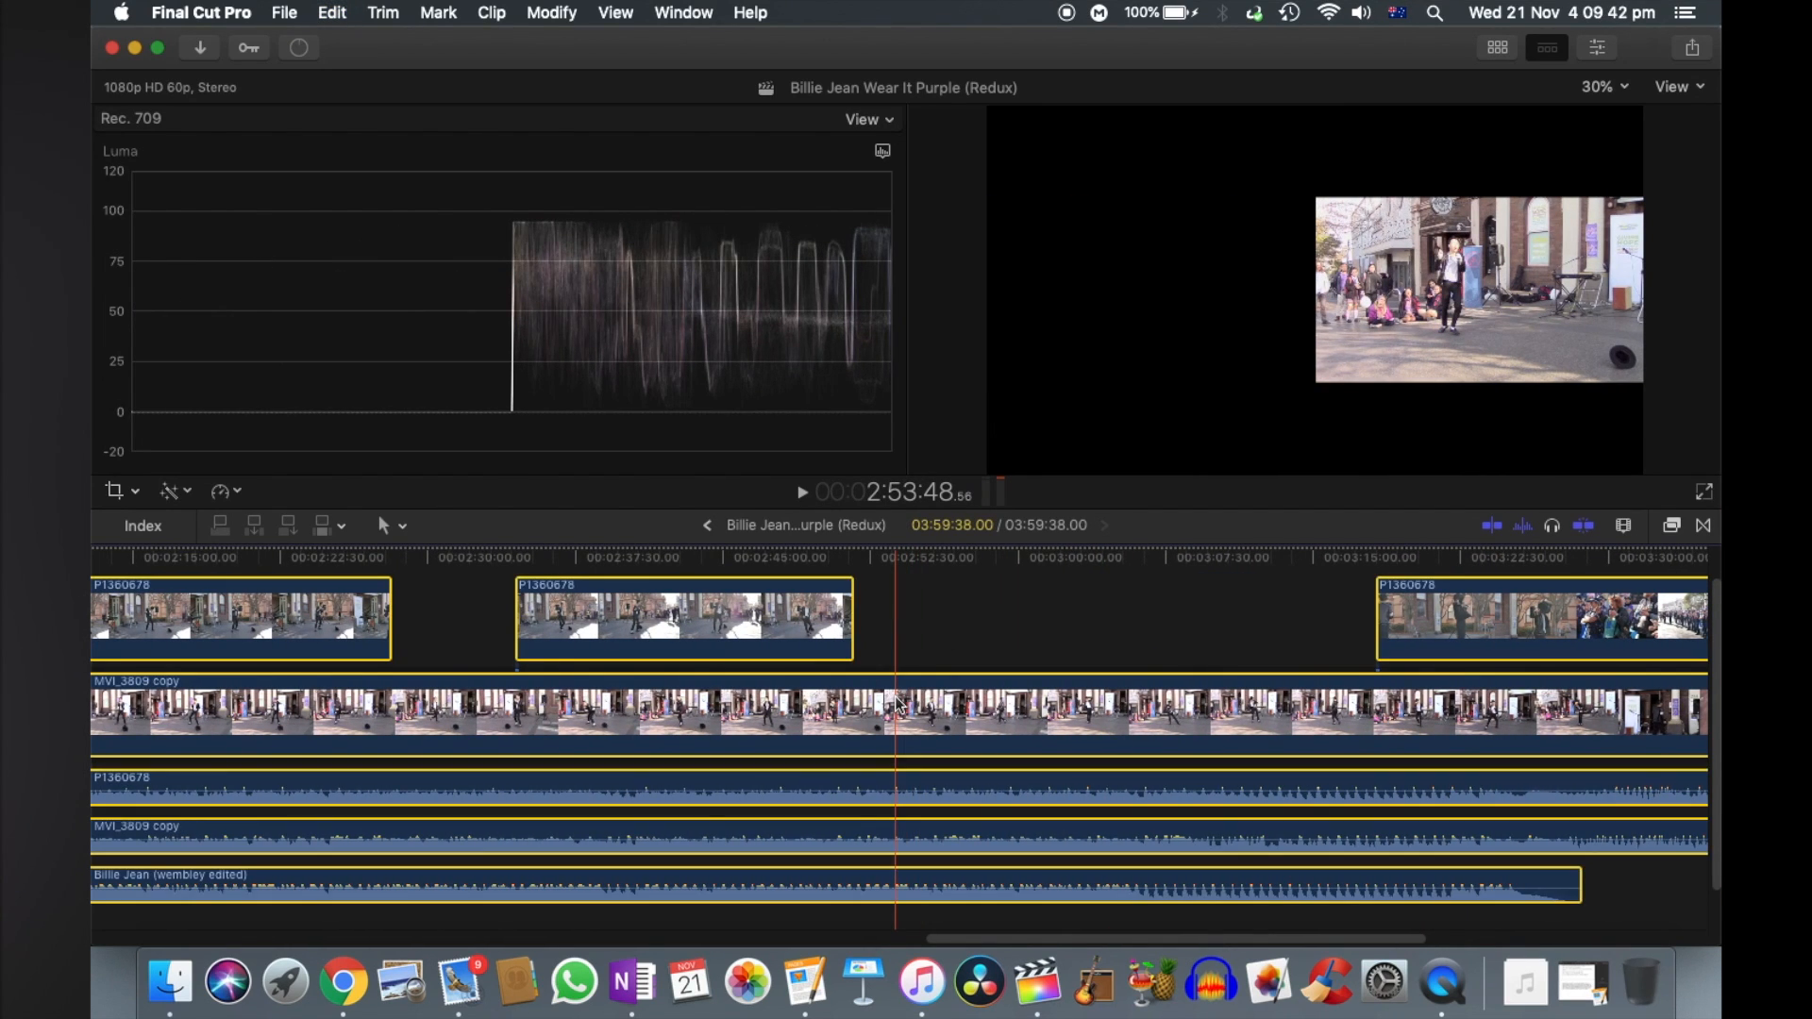
left_click(1598, 49)
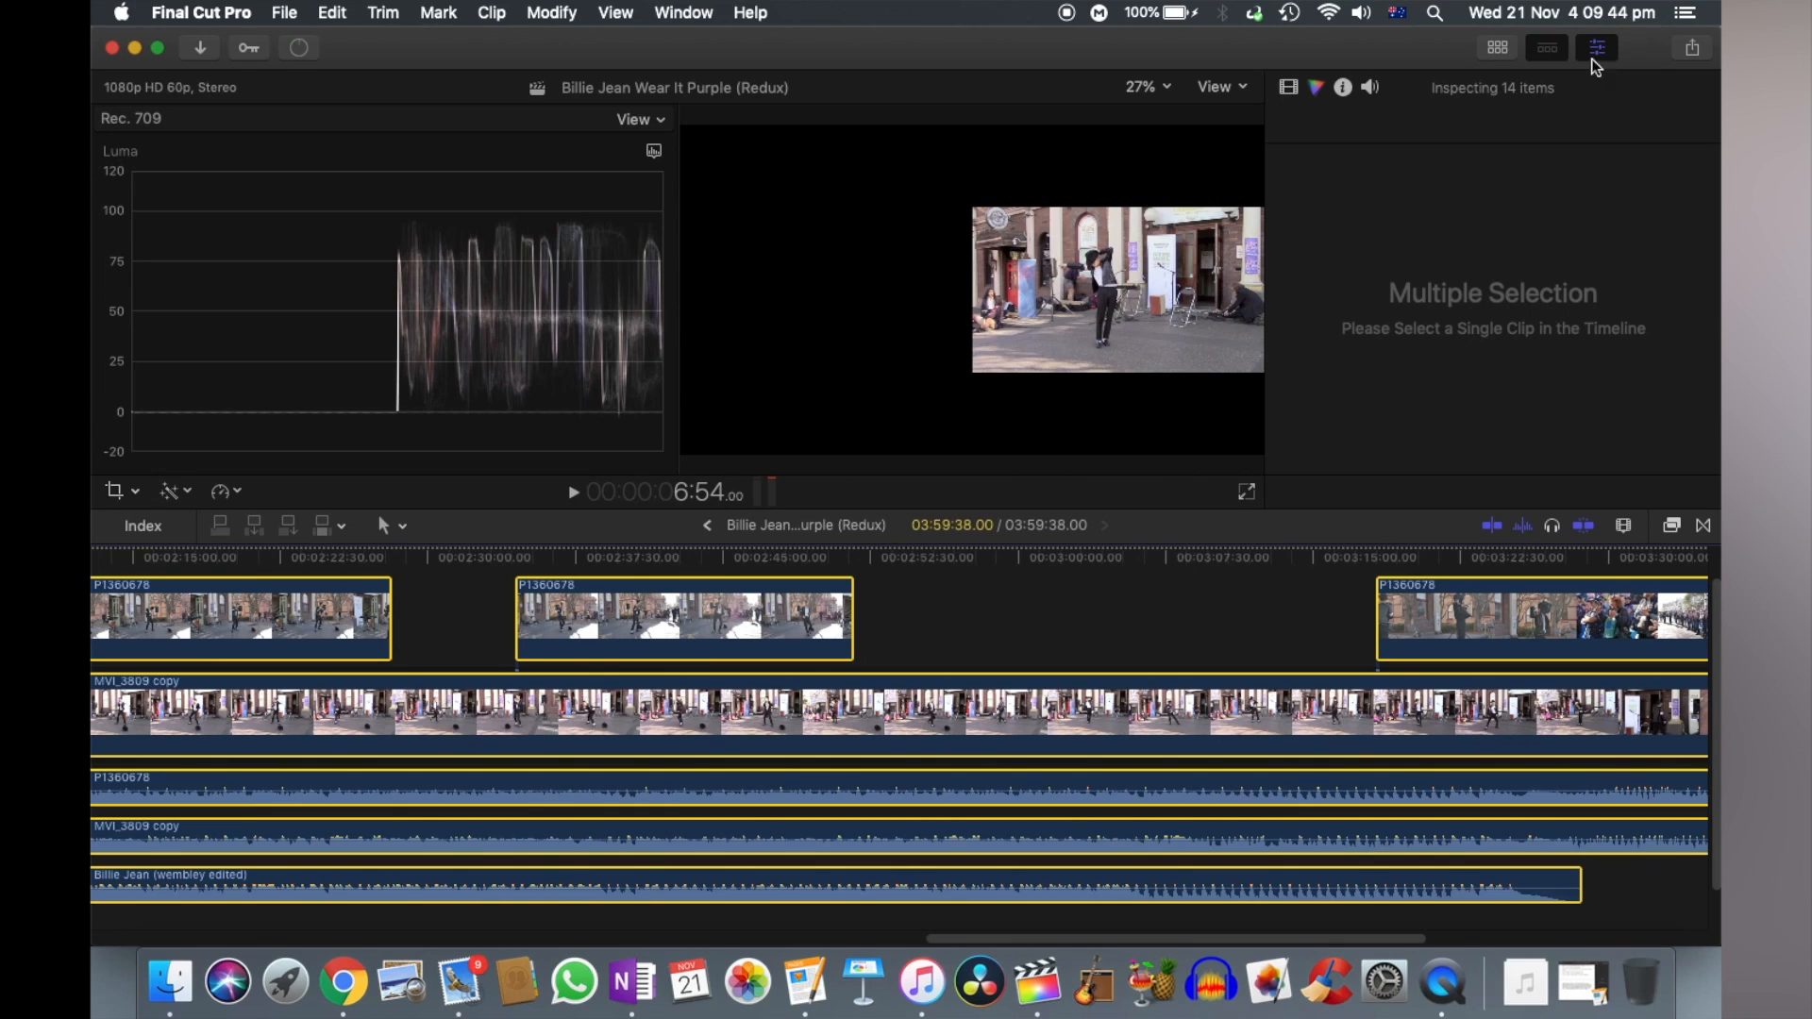
left_click(1290, 89)
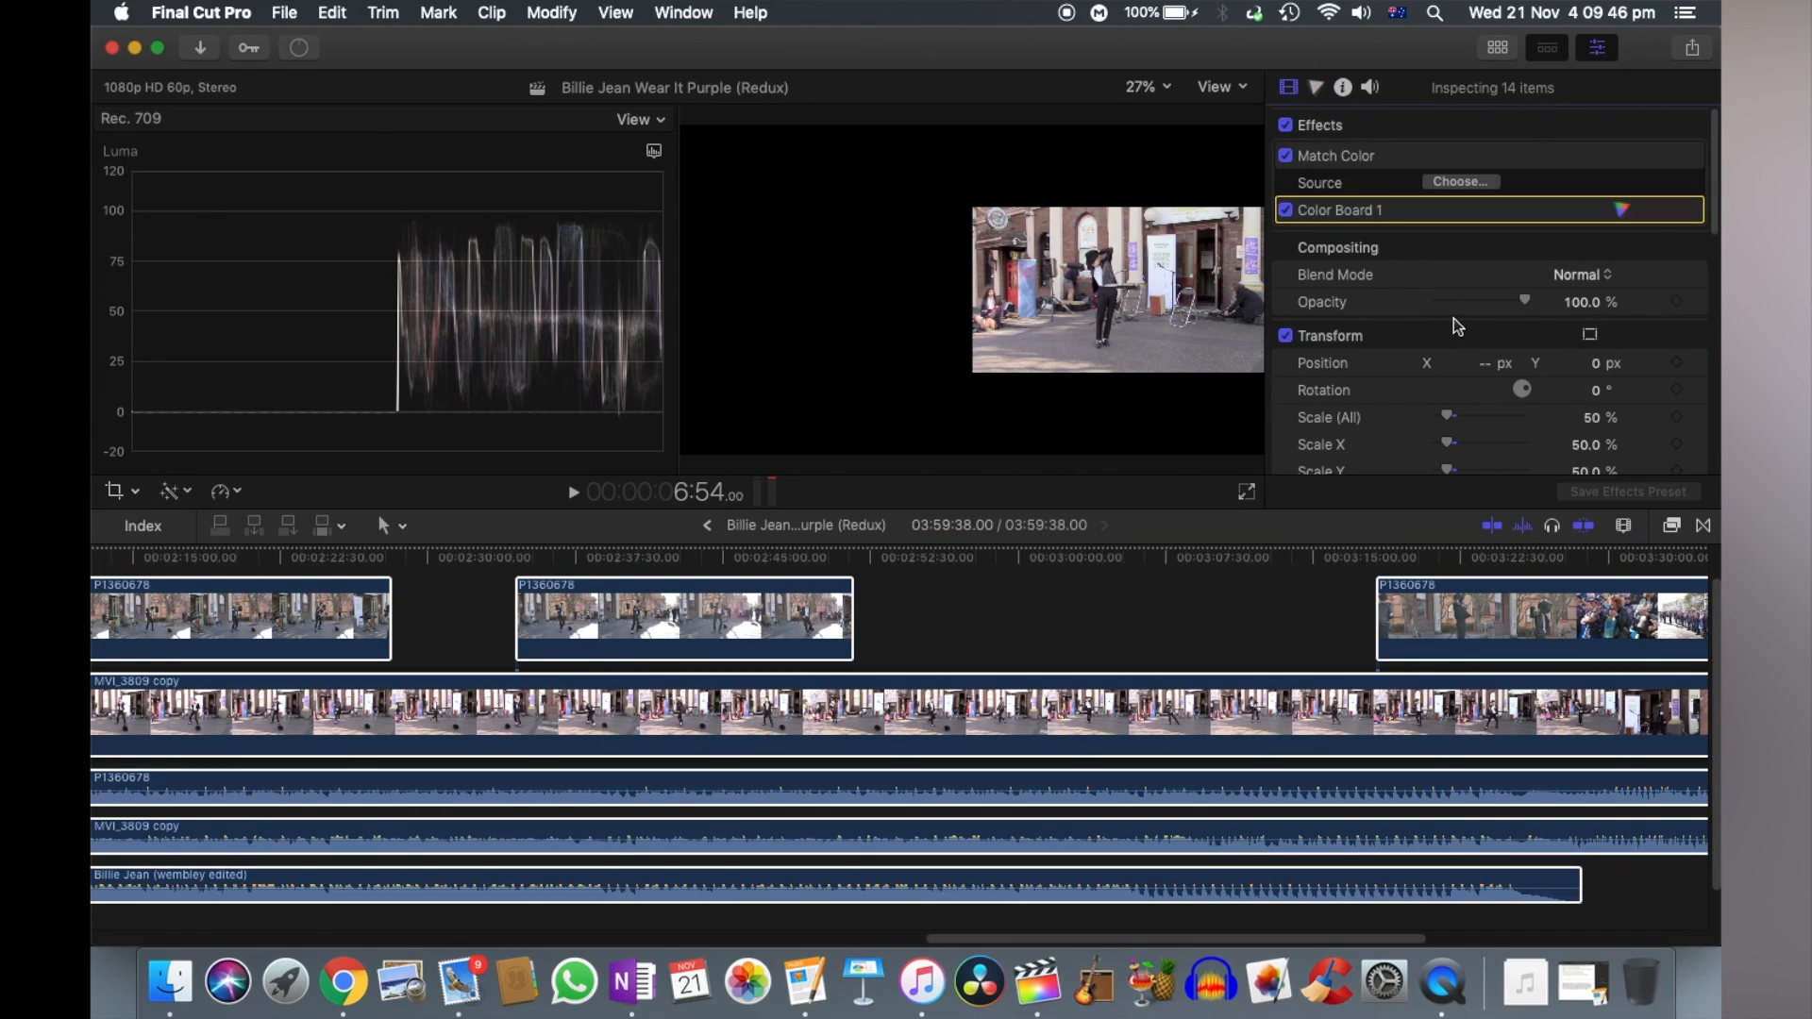
scroll(1458, 326, "down", 3)
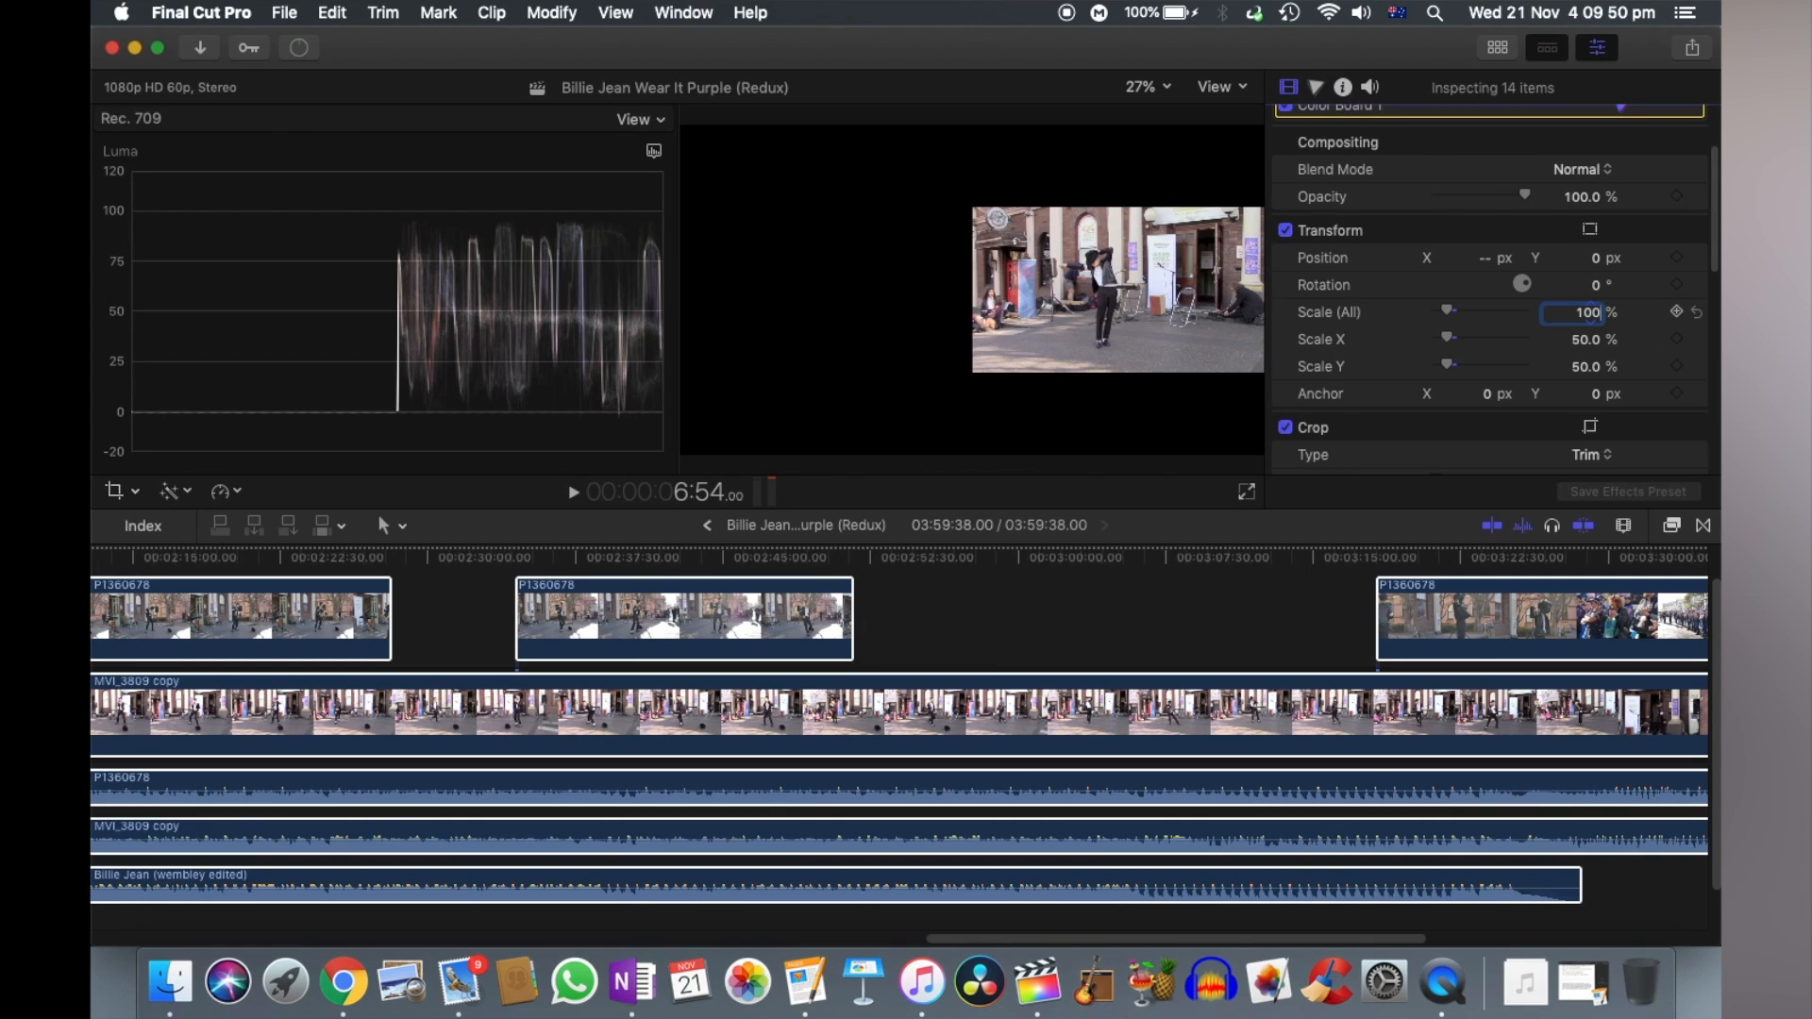
key("Return")
scroll(1685, 232, "up", 3)
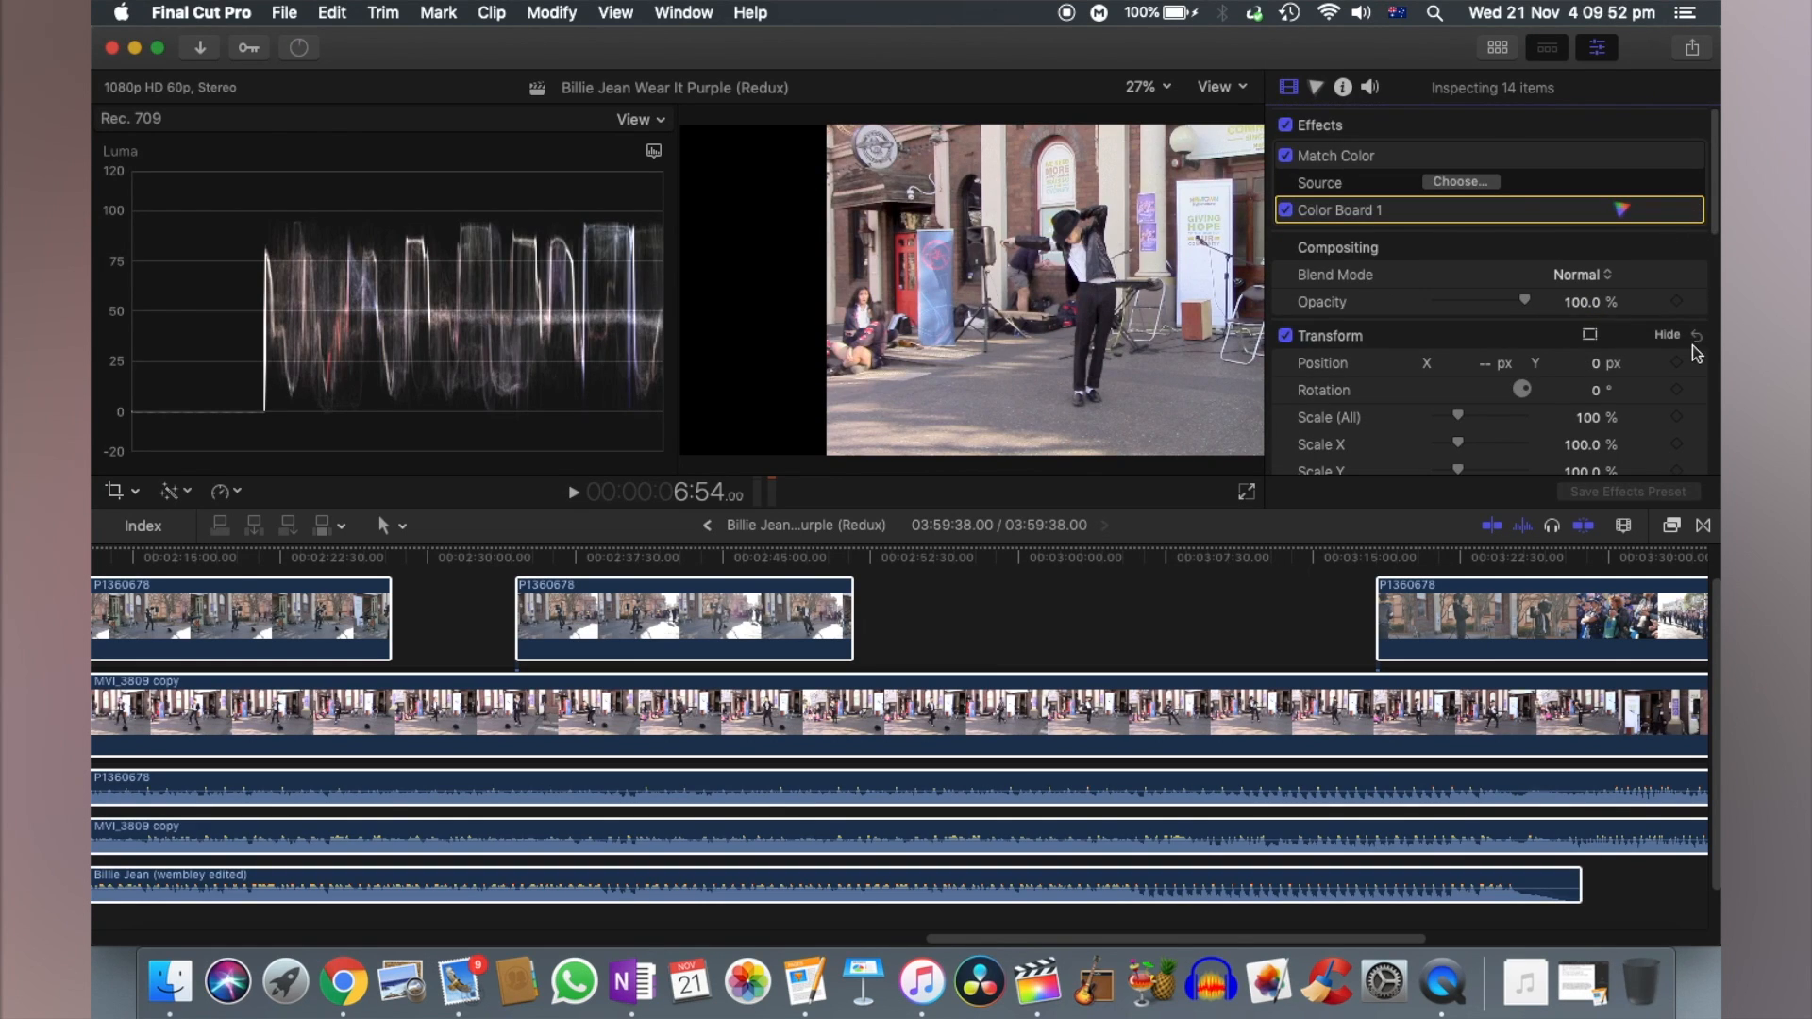
left_click(1696, 337)
left_click(1016, 593)
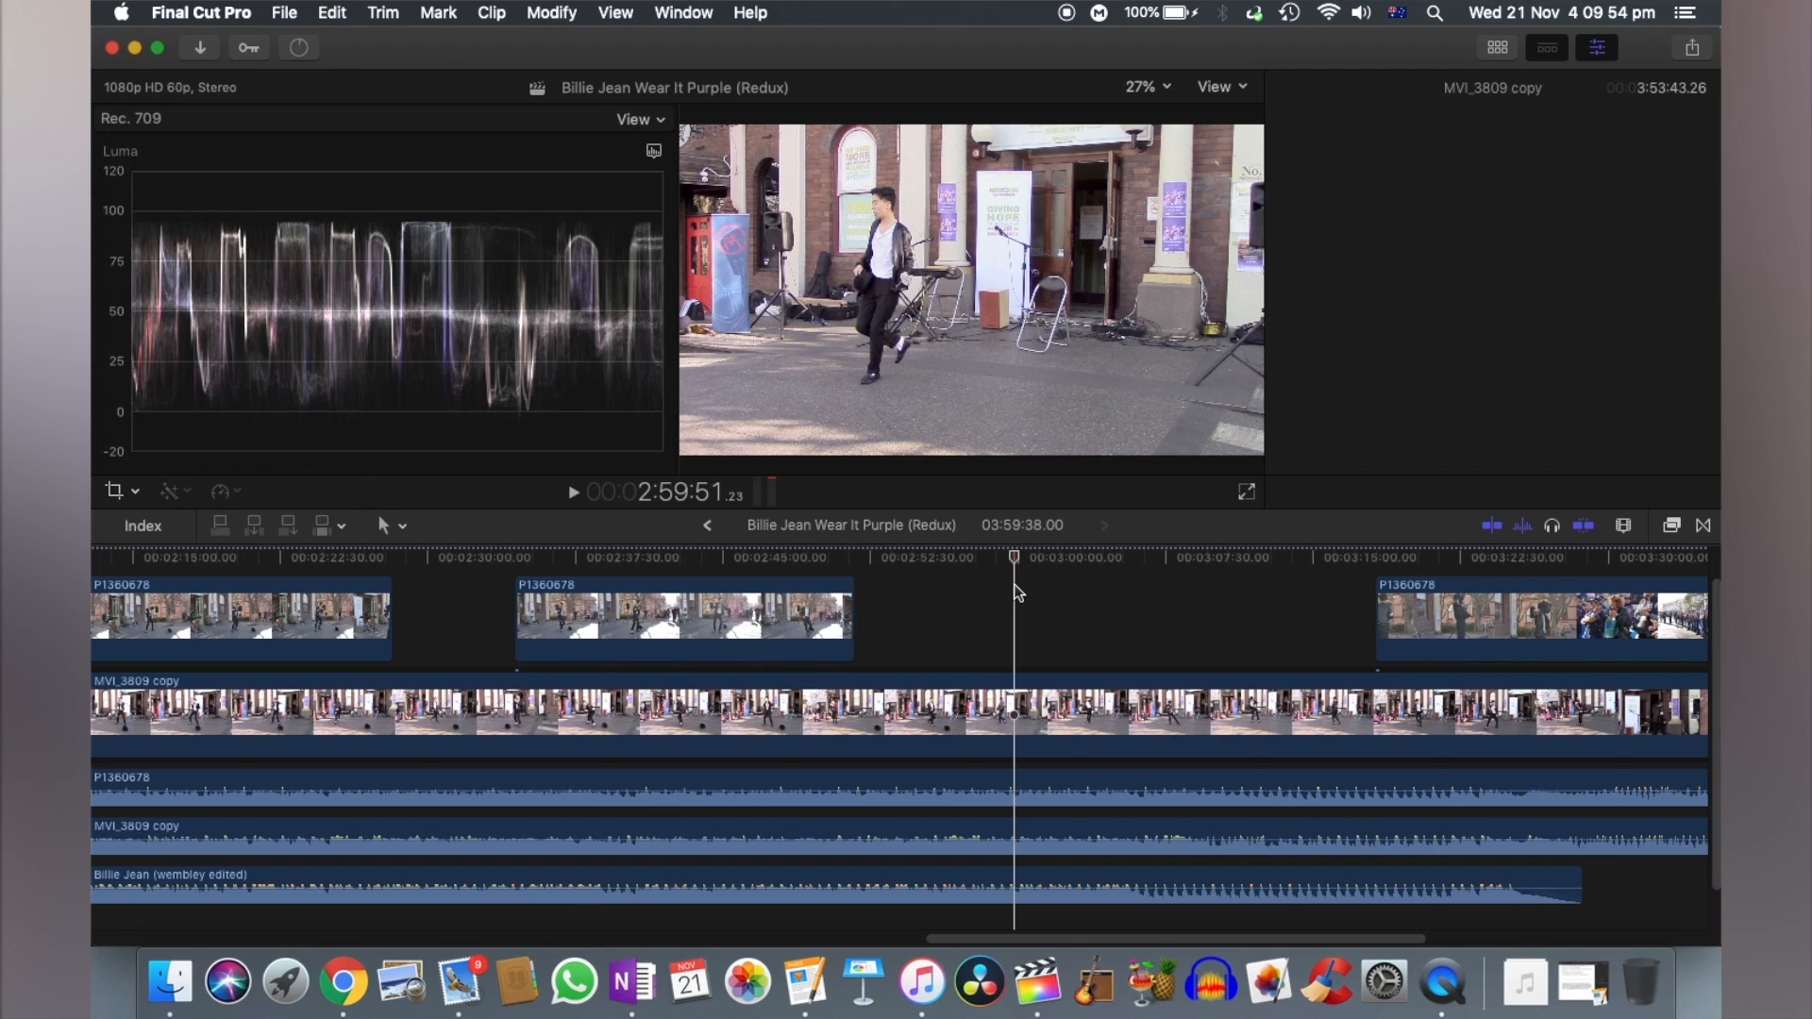
- Play the timeline from about 1:02 to review the full-frame P1360678 segment, stopping shortly after 1:06
scroll(1017, 592, "left", 10)
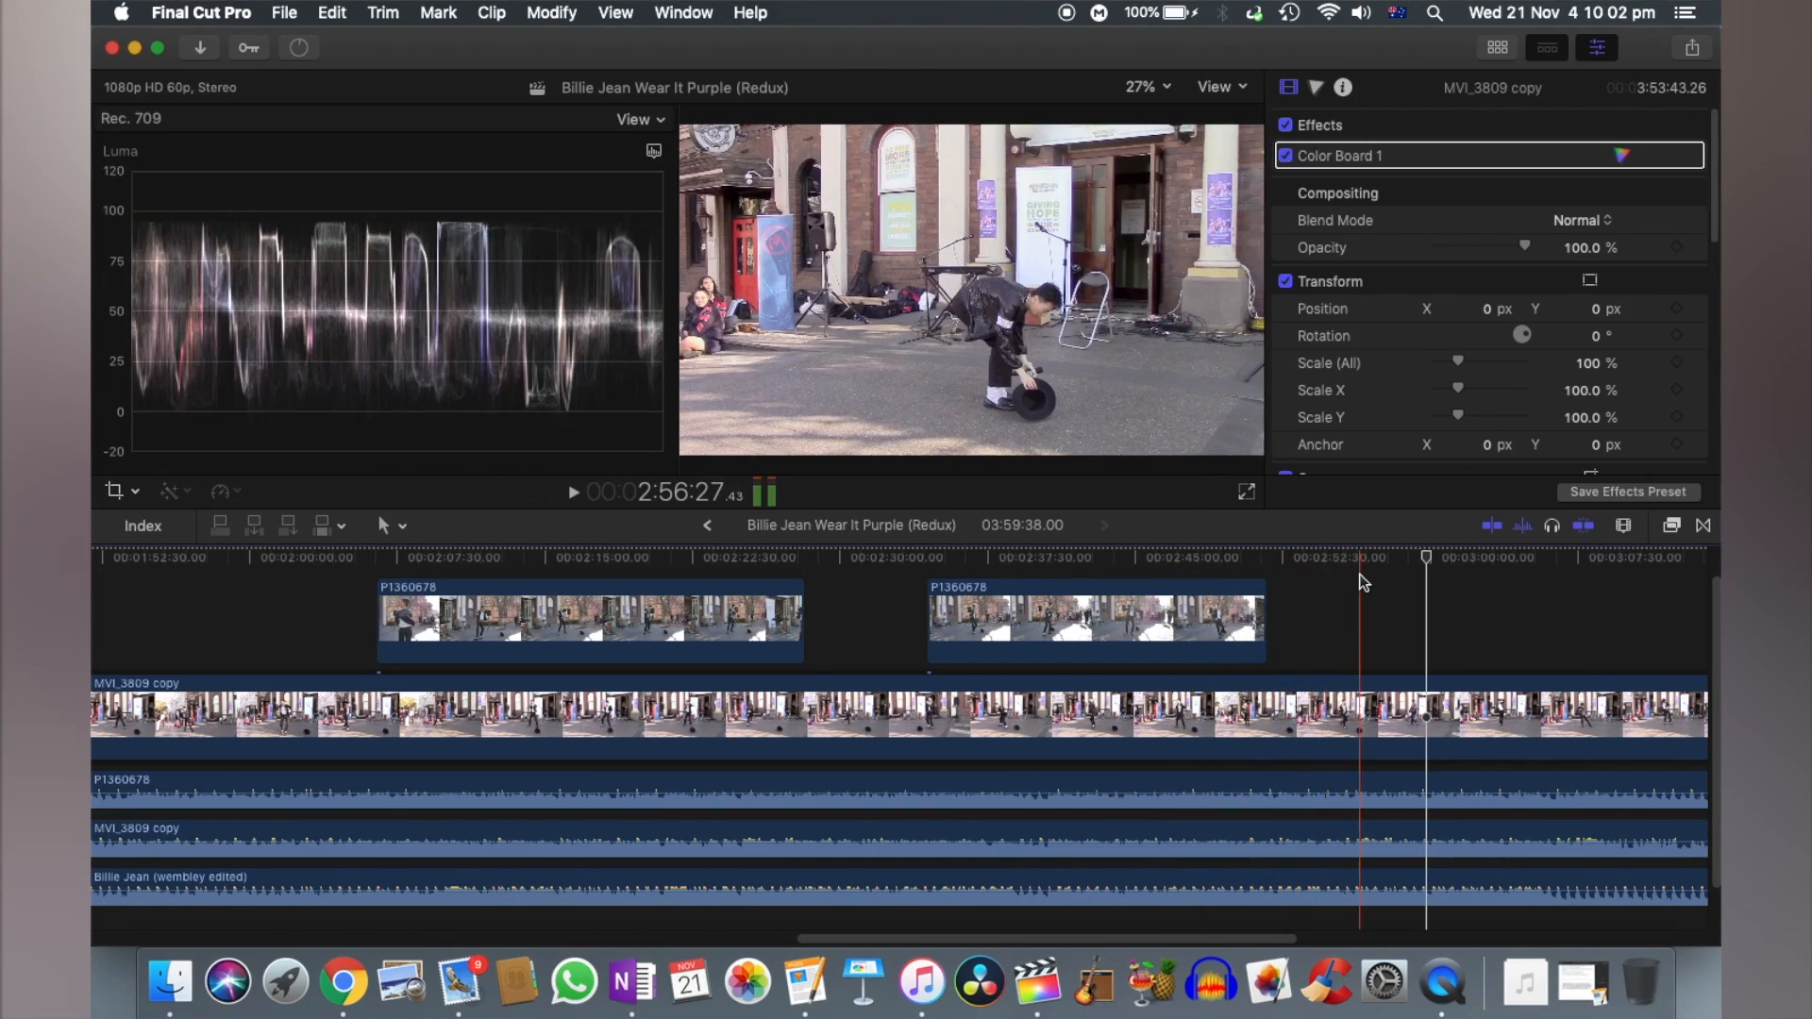
scroll(1349, 583, "left", 10)
scroll(1362, 582, "left", 2)
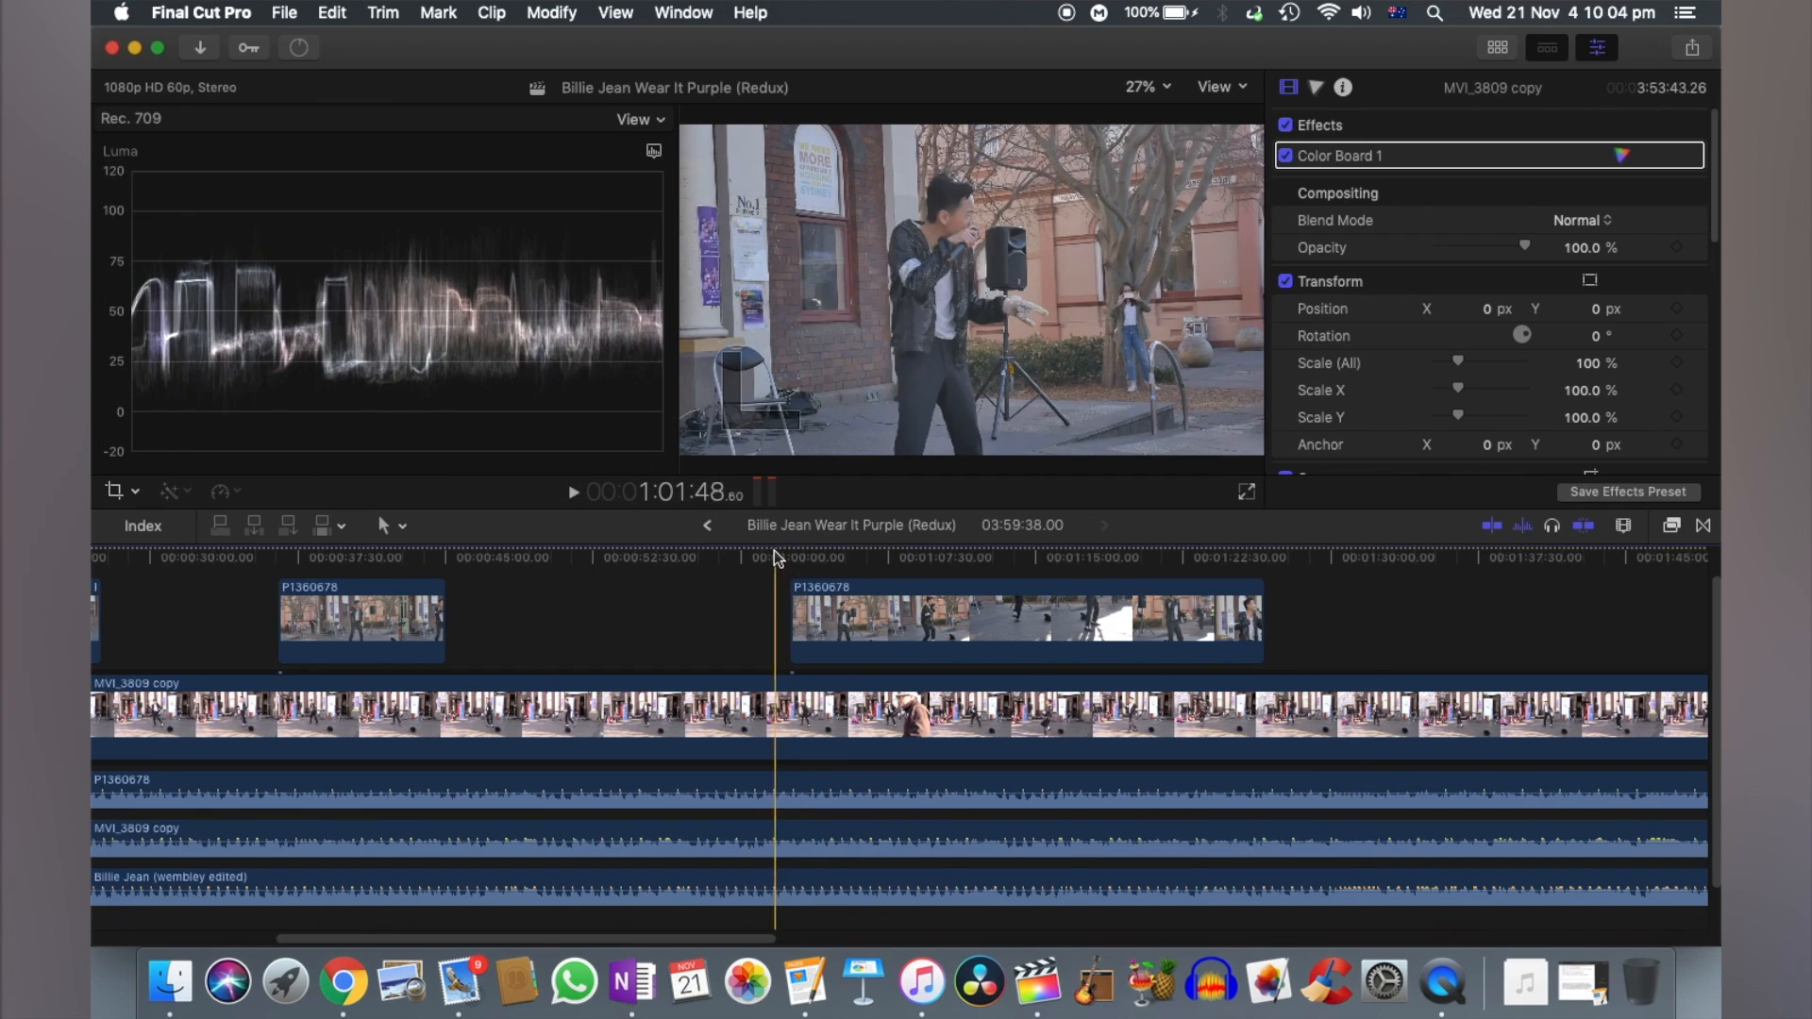
key("space")
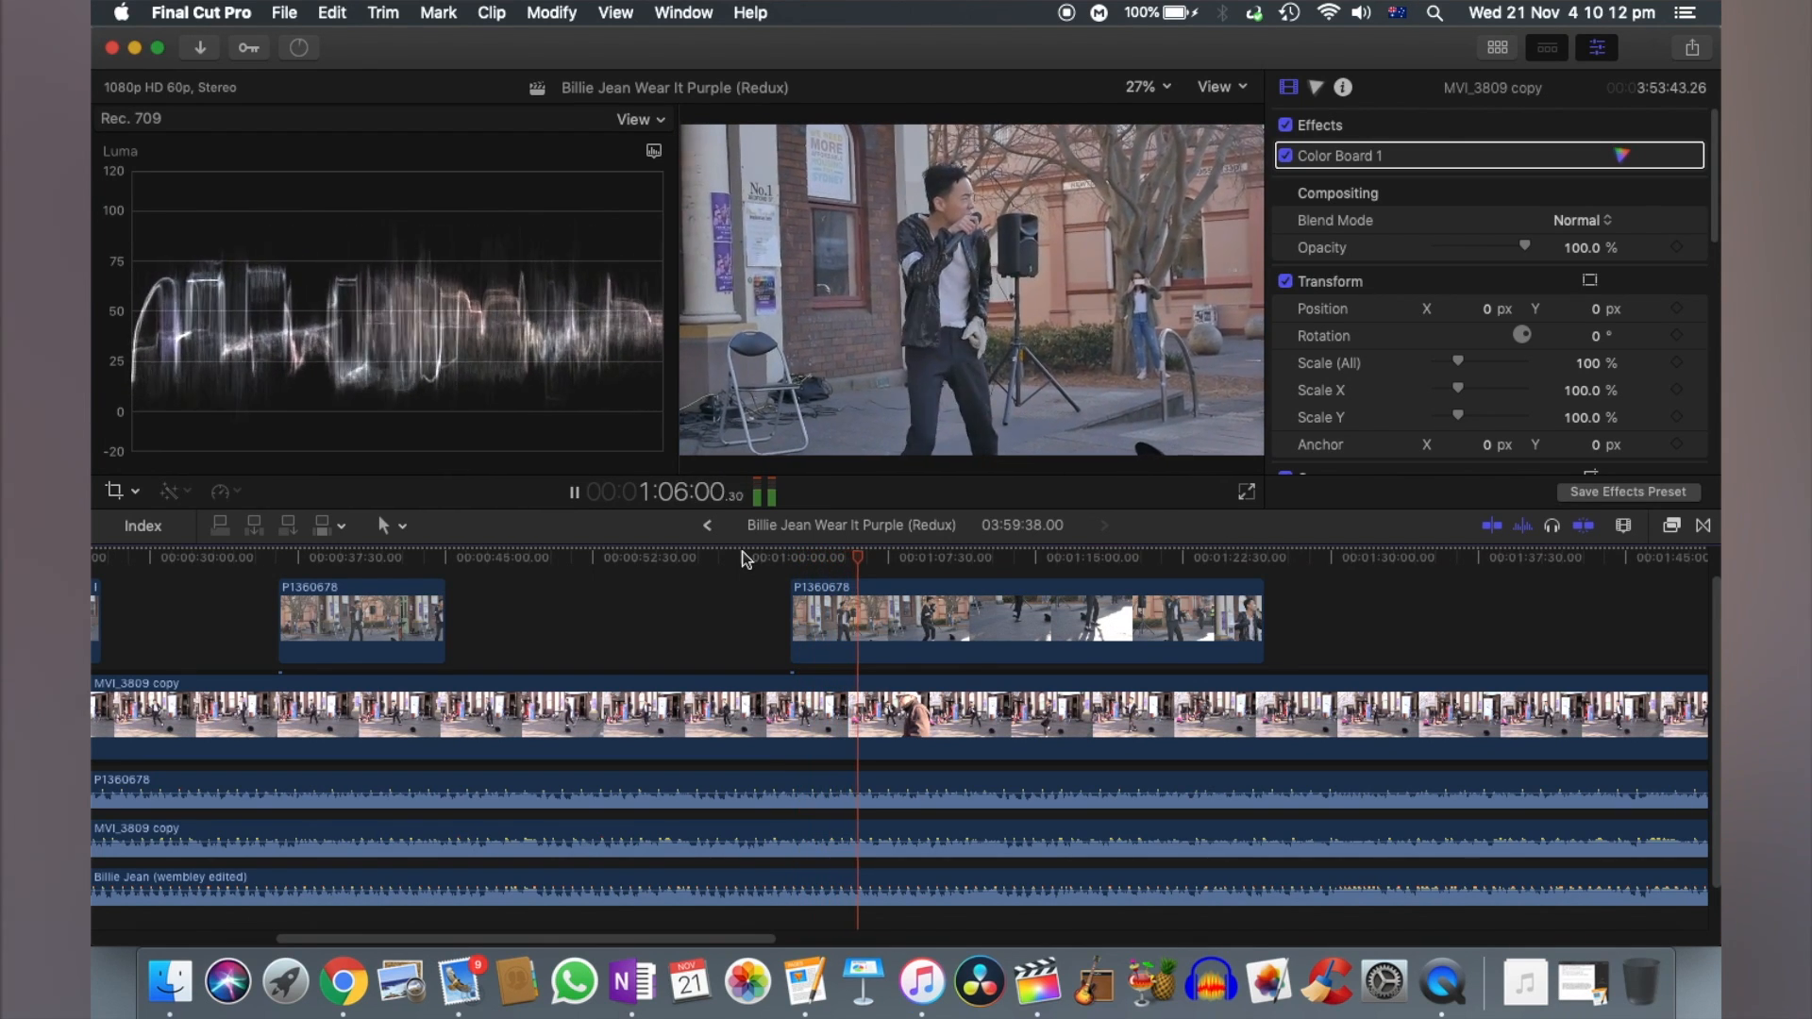
key("space")
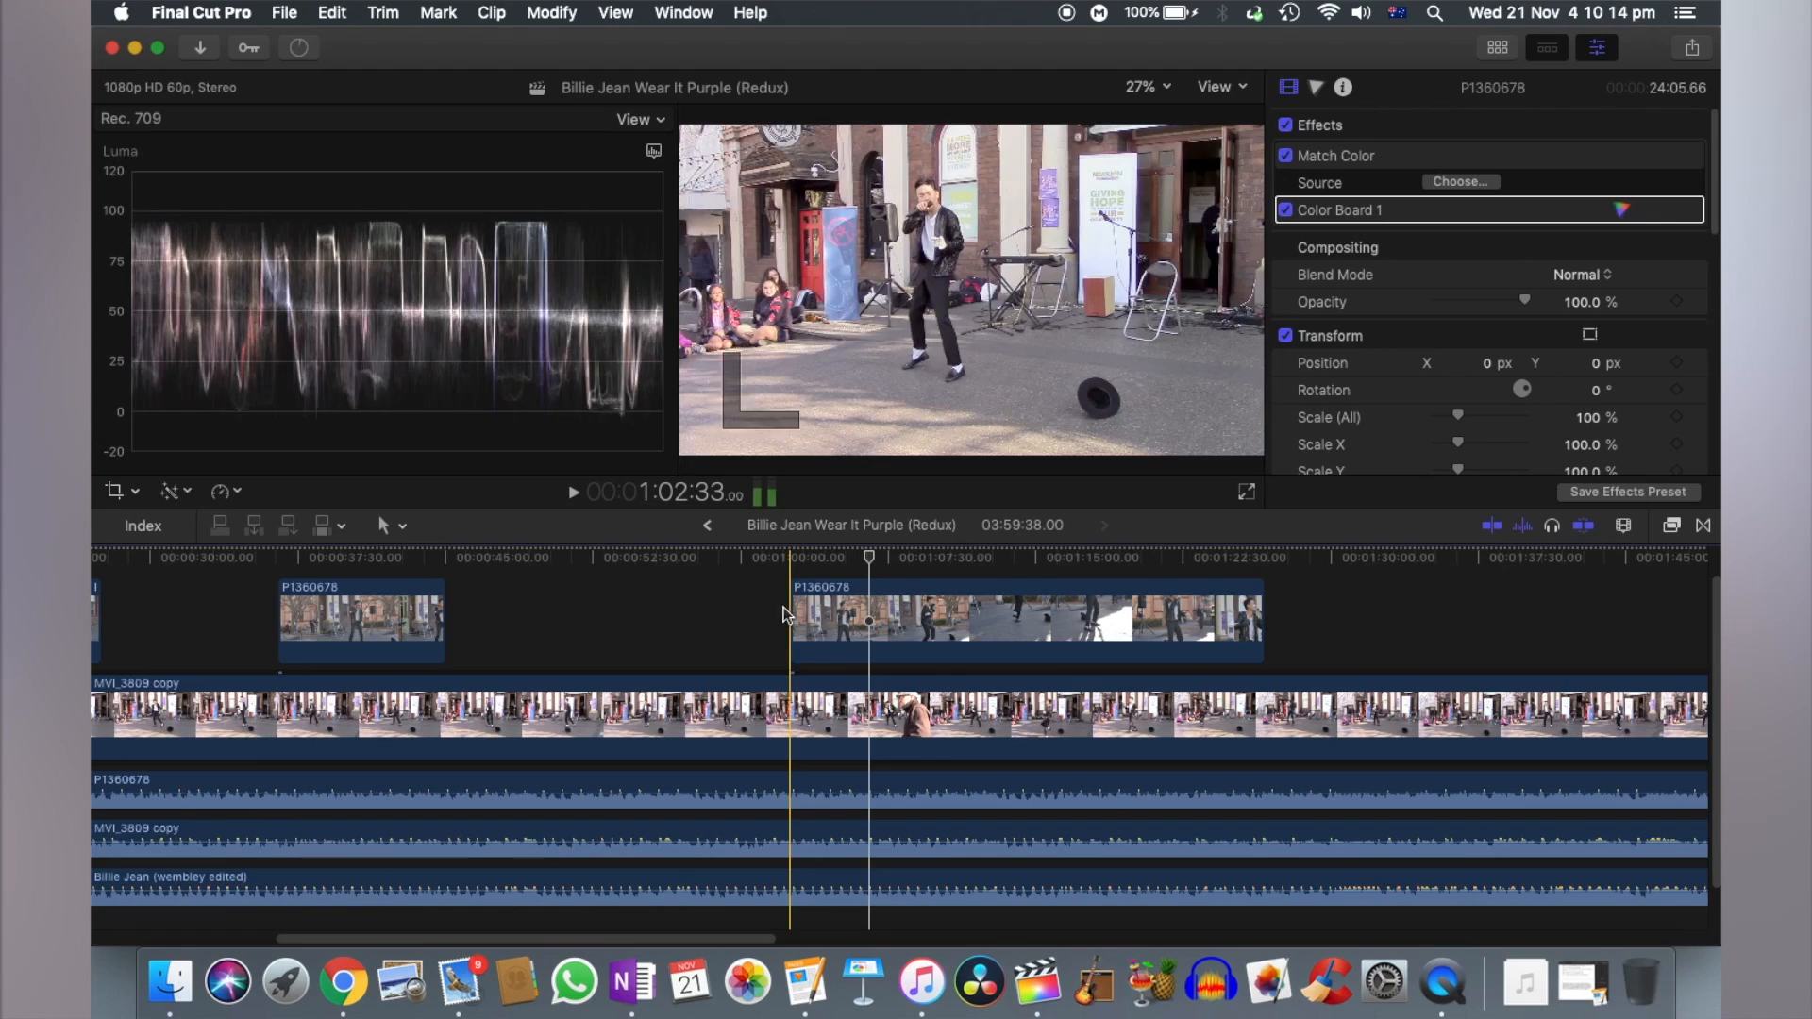
- Select the P1360678, MVI_3809 copy and Billie Jean (wembley edited) audio clips together and lower their volume to -11.2 dB
scroll(789, 616, "left", 7)
scroll(748, 773, "right", 2)
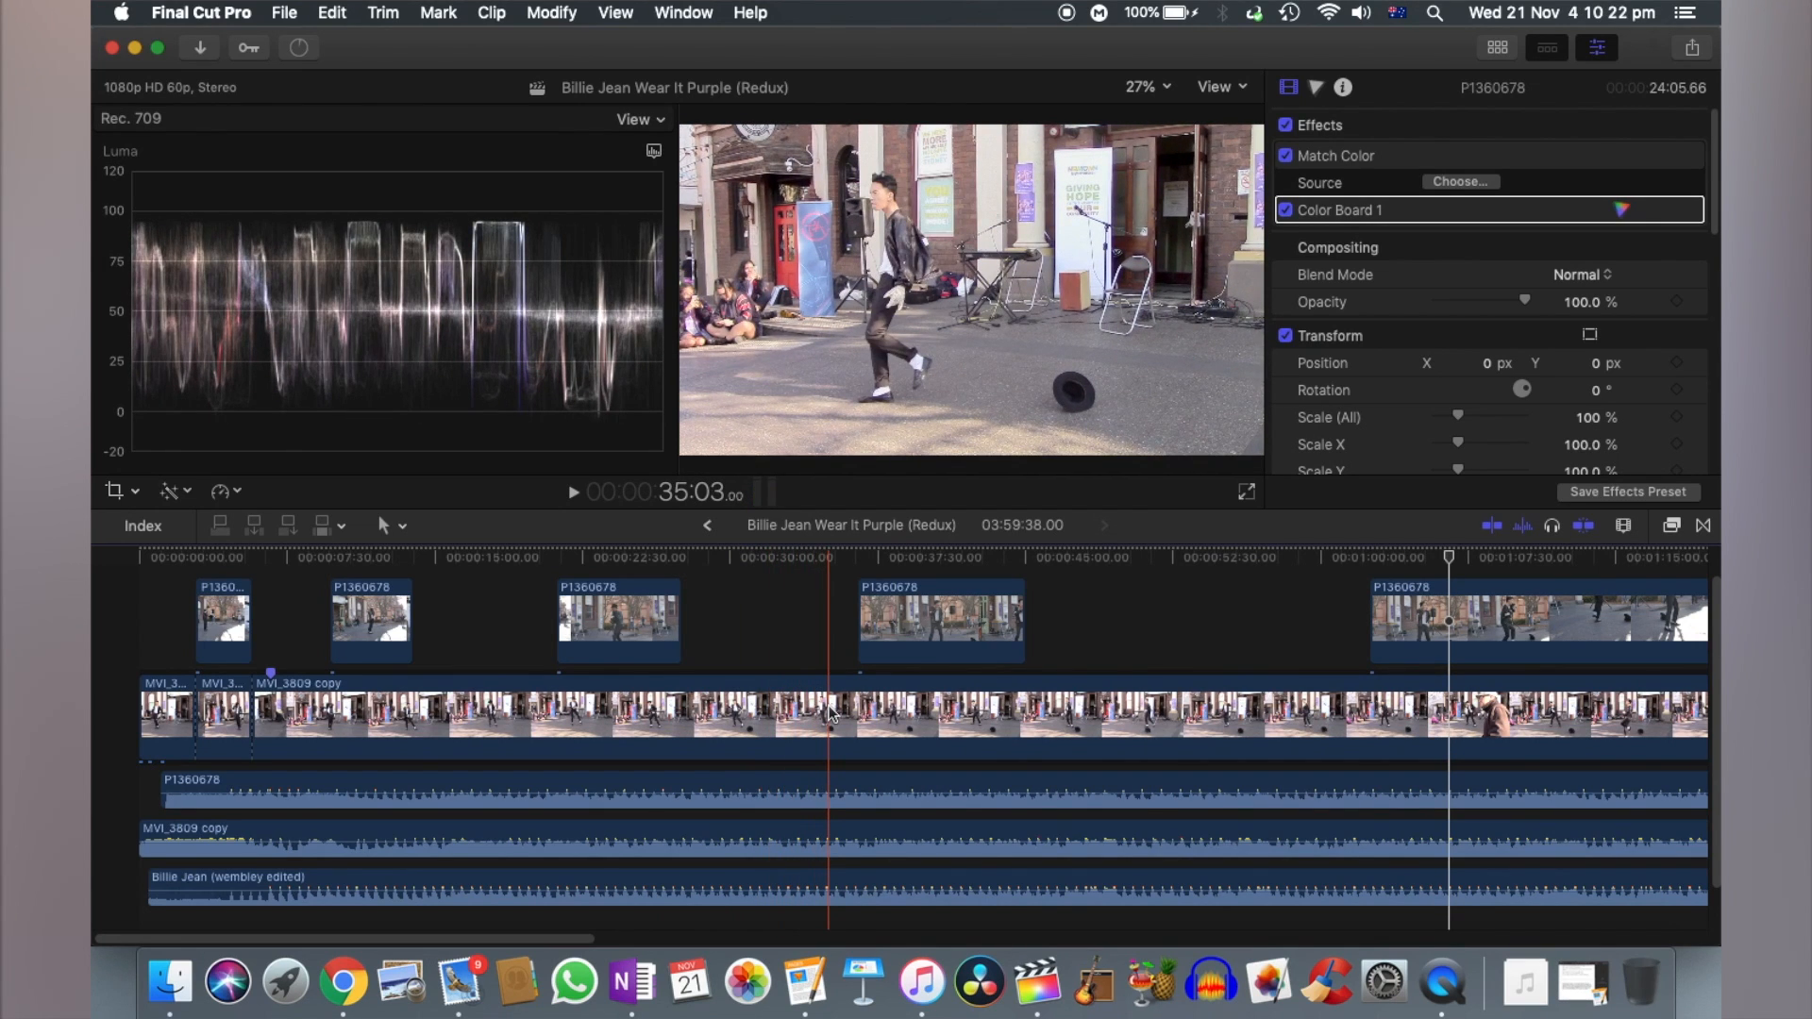
key("super+equal")
key("super+equal")
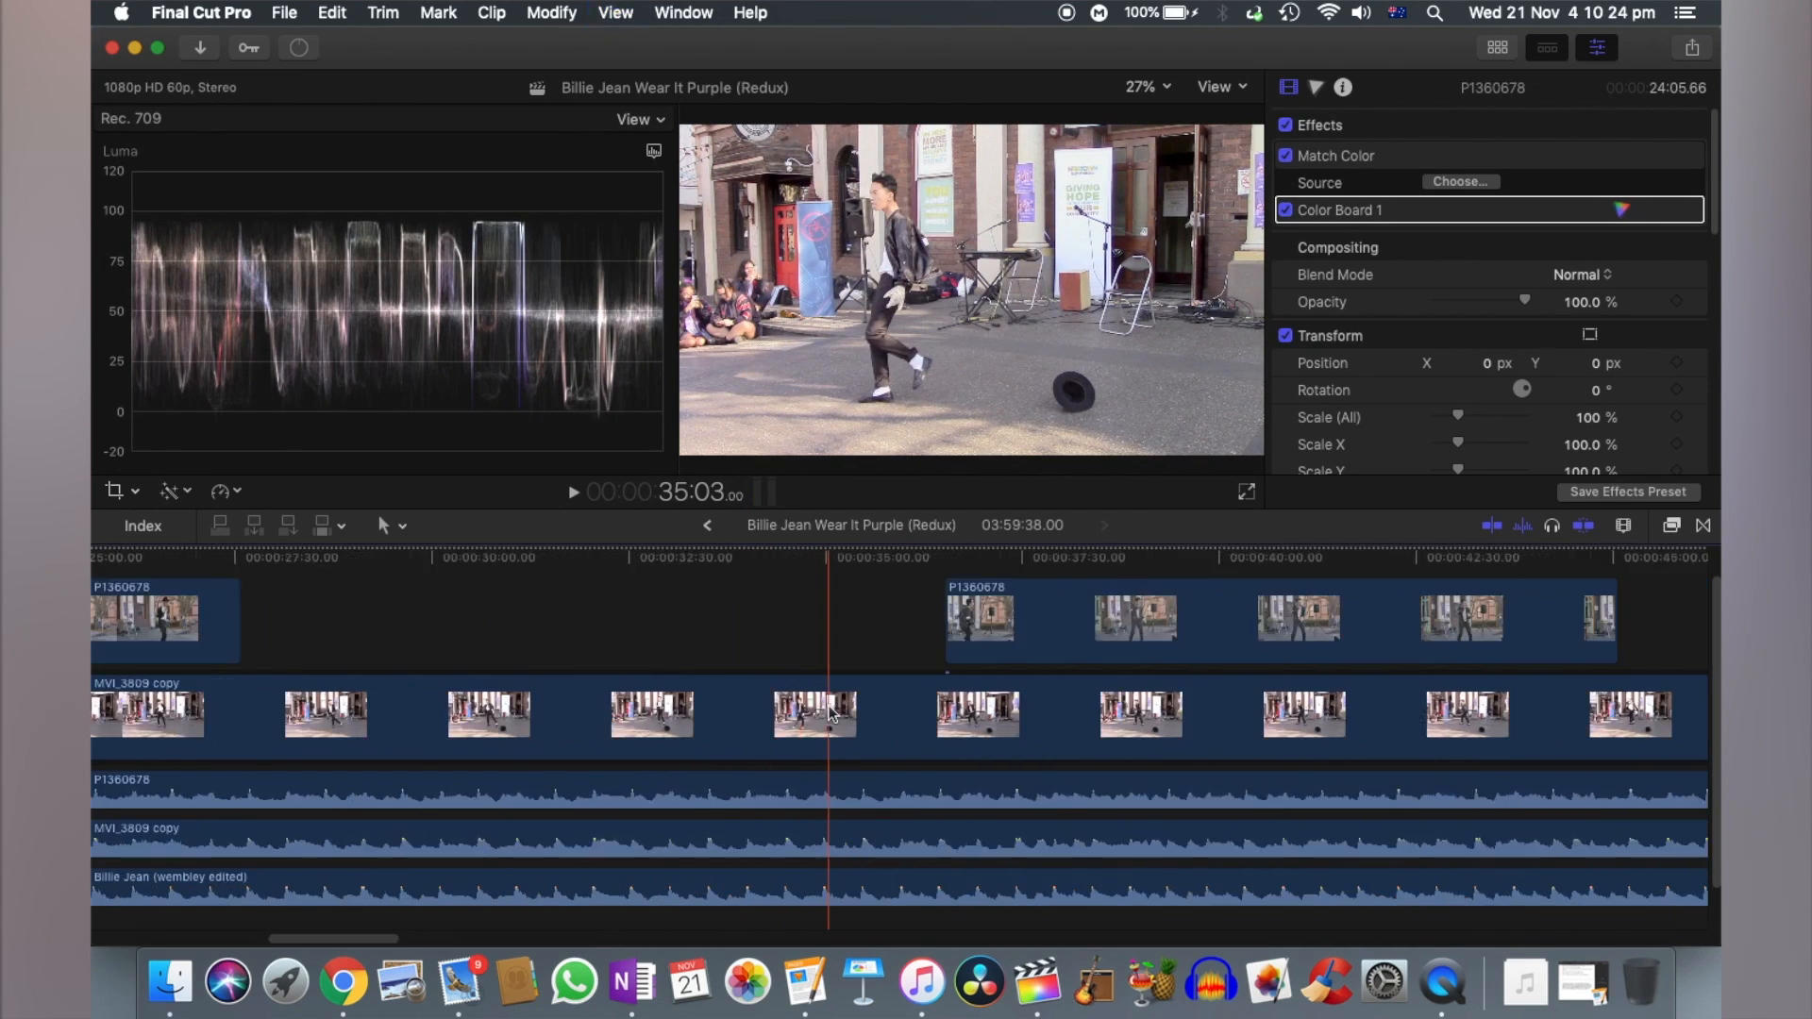
scroll(831, 712, "left", 15)
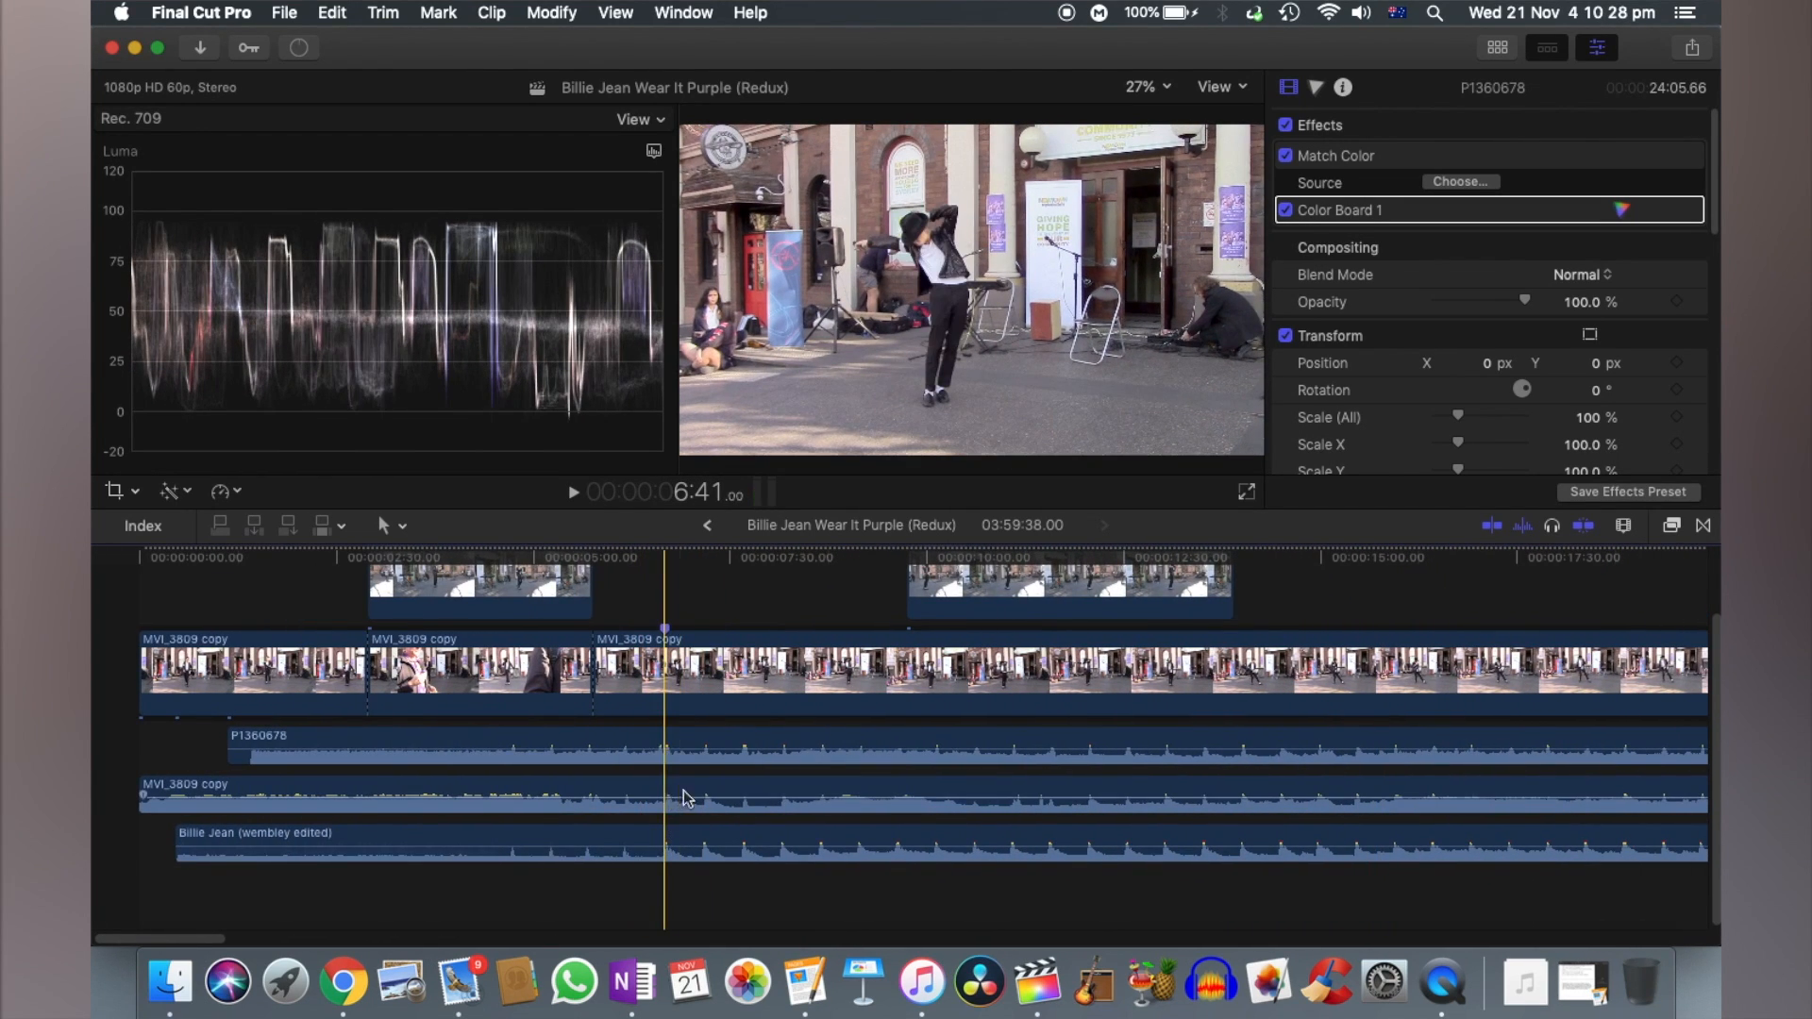
left_click(658, 747)
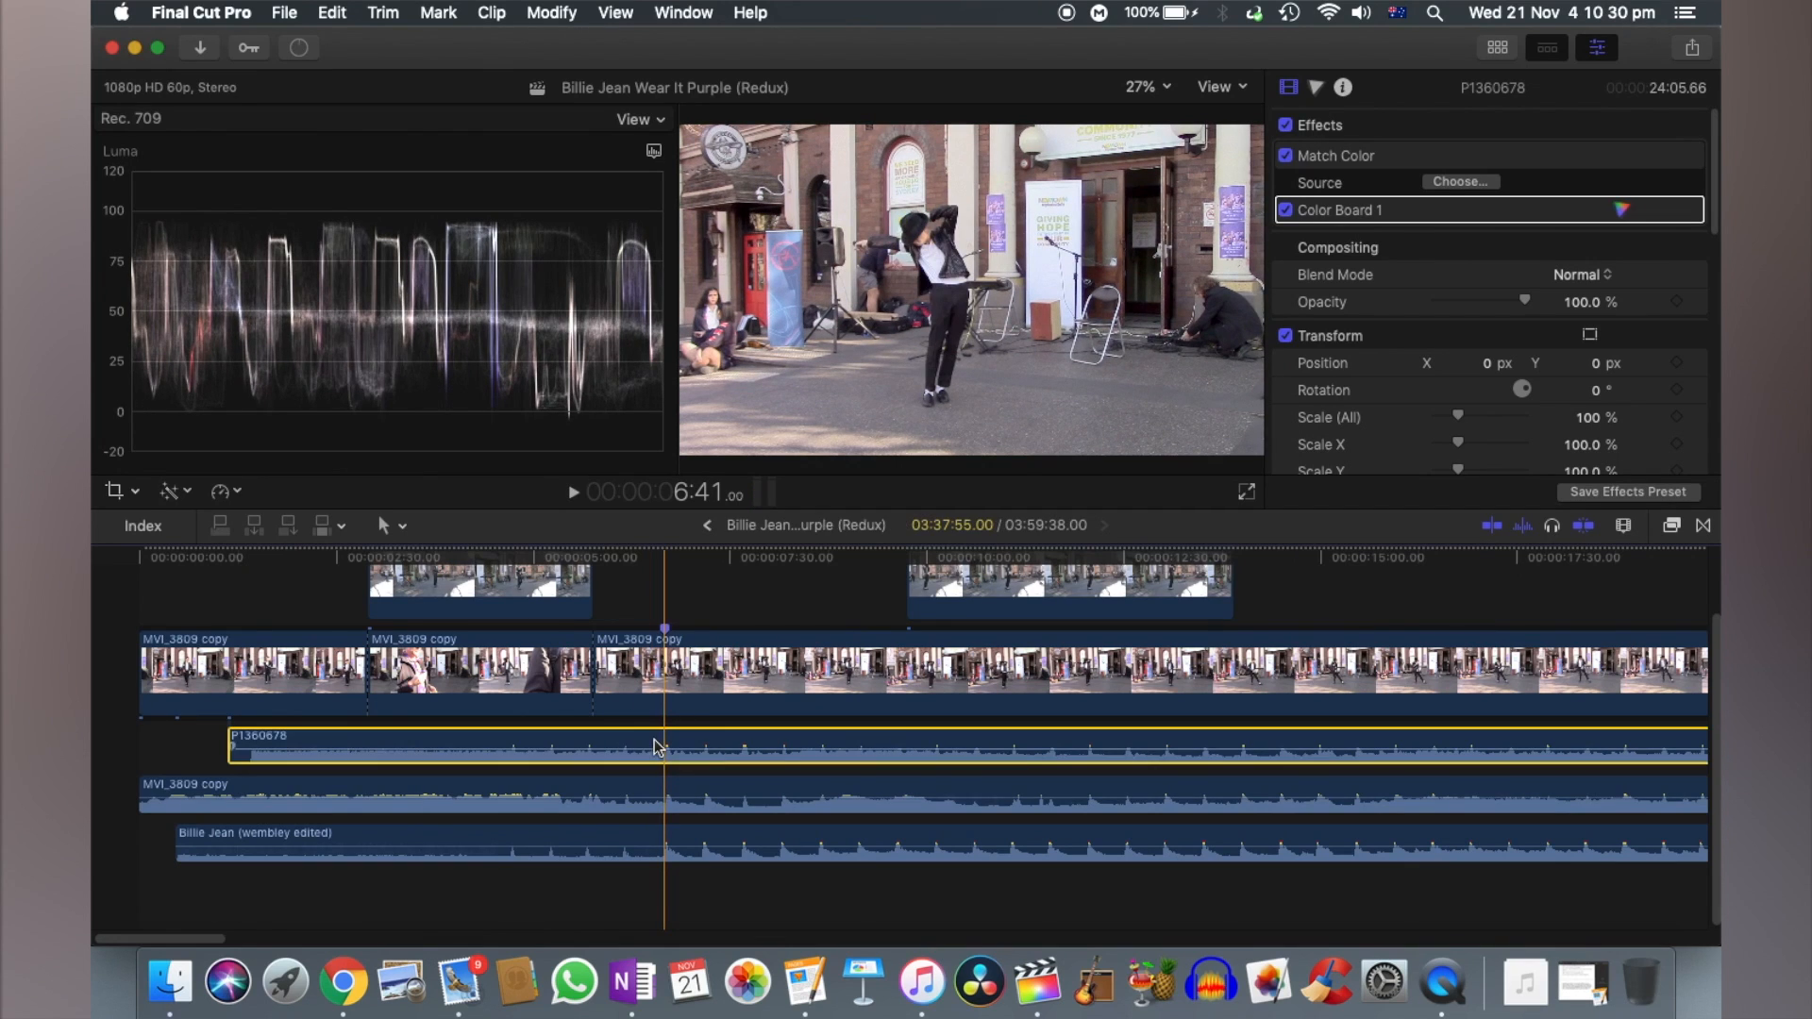
left_click_drag(763, 914, 688, 798)
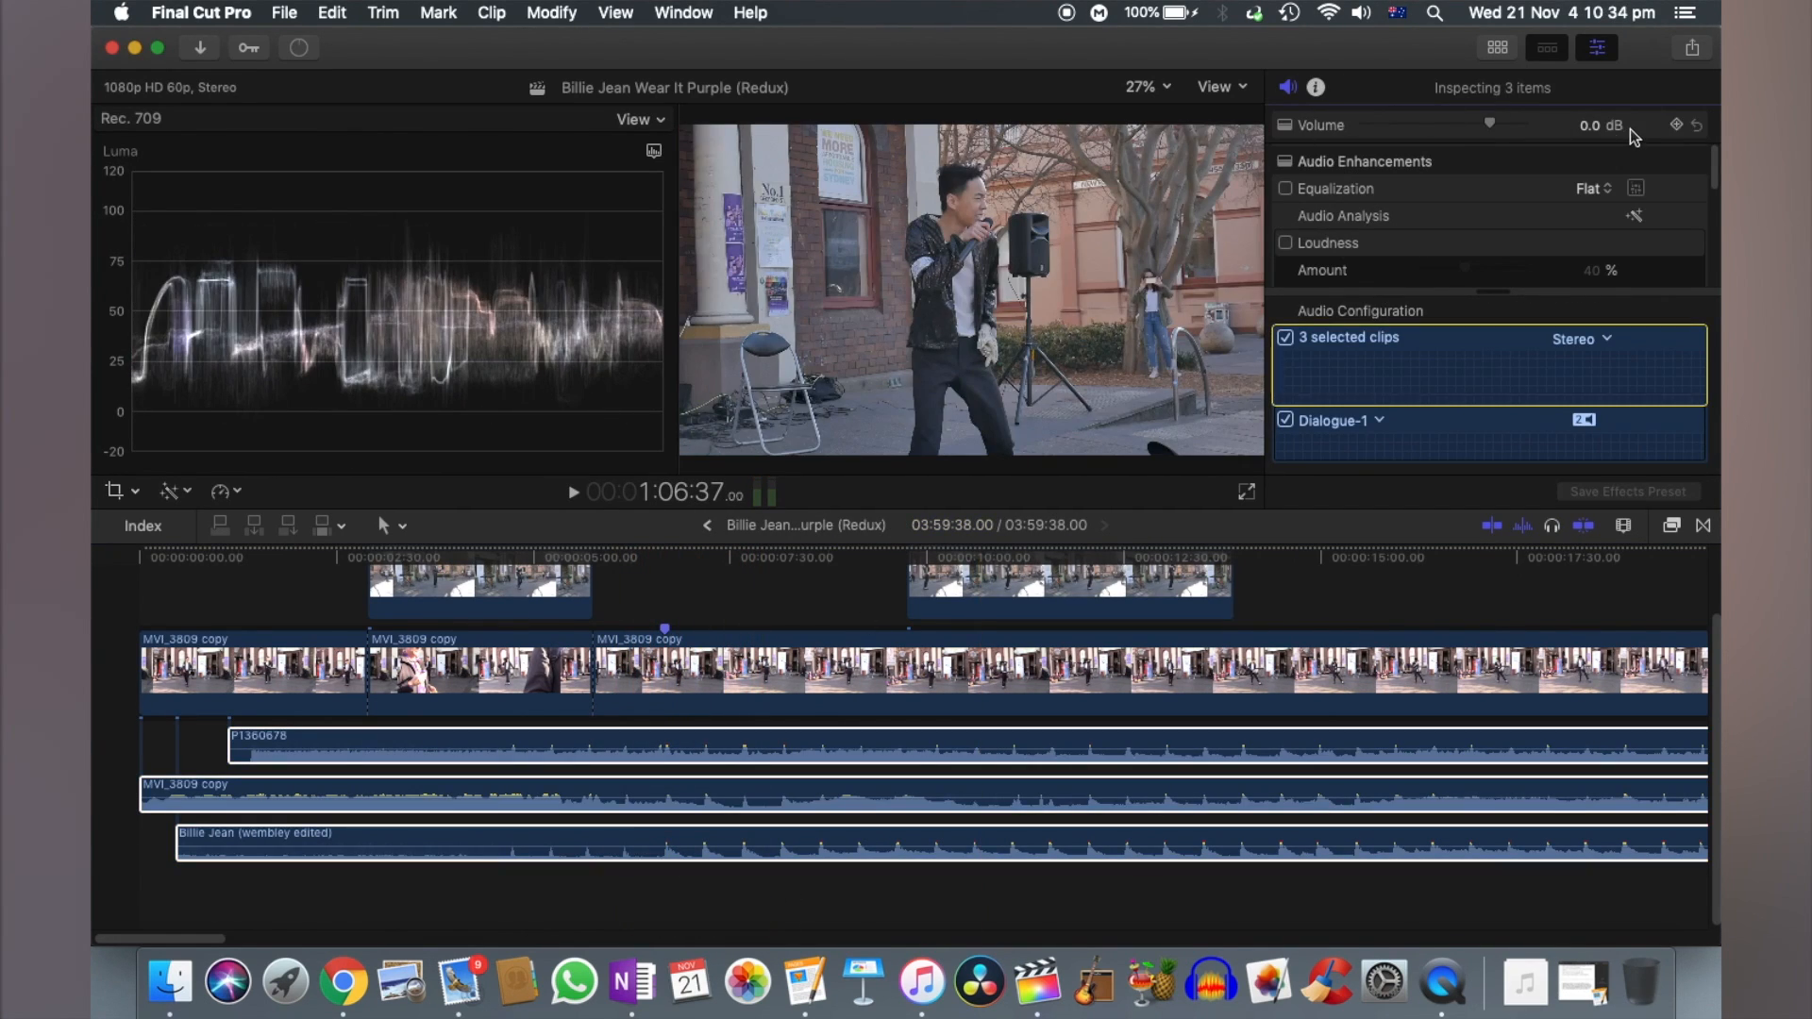
mouse_move(1489, 127)
left_mouse_down()
mouse_move(1439, 129)
mouse_move(1459, 121)
left_mouse_up()
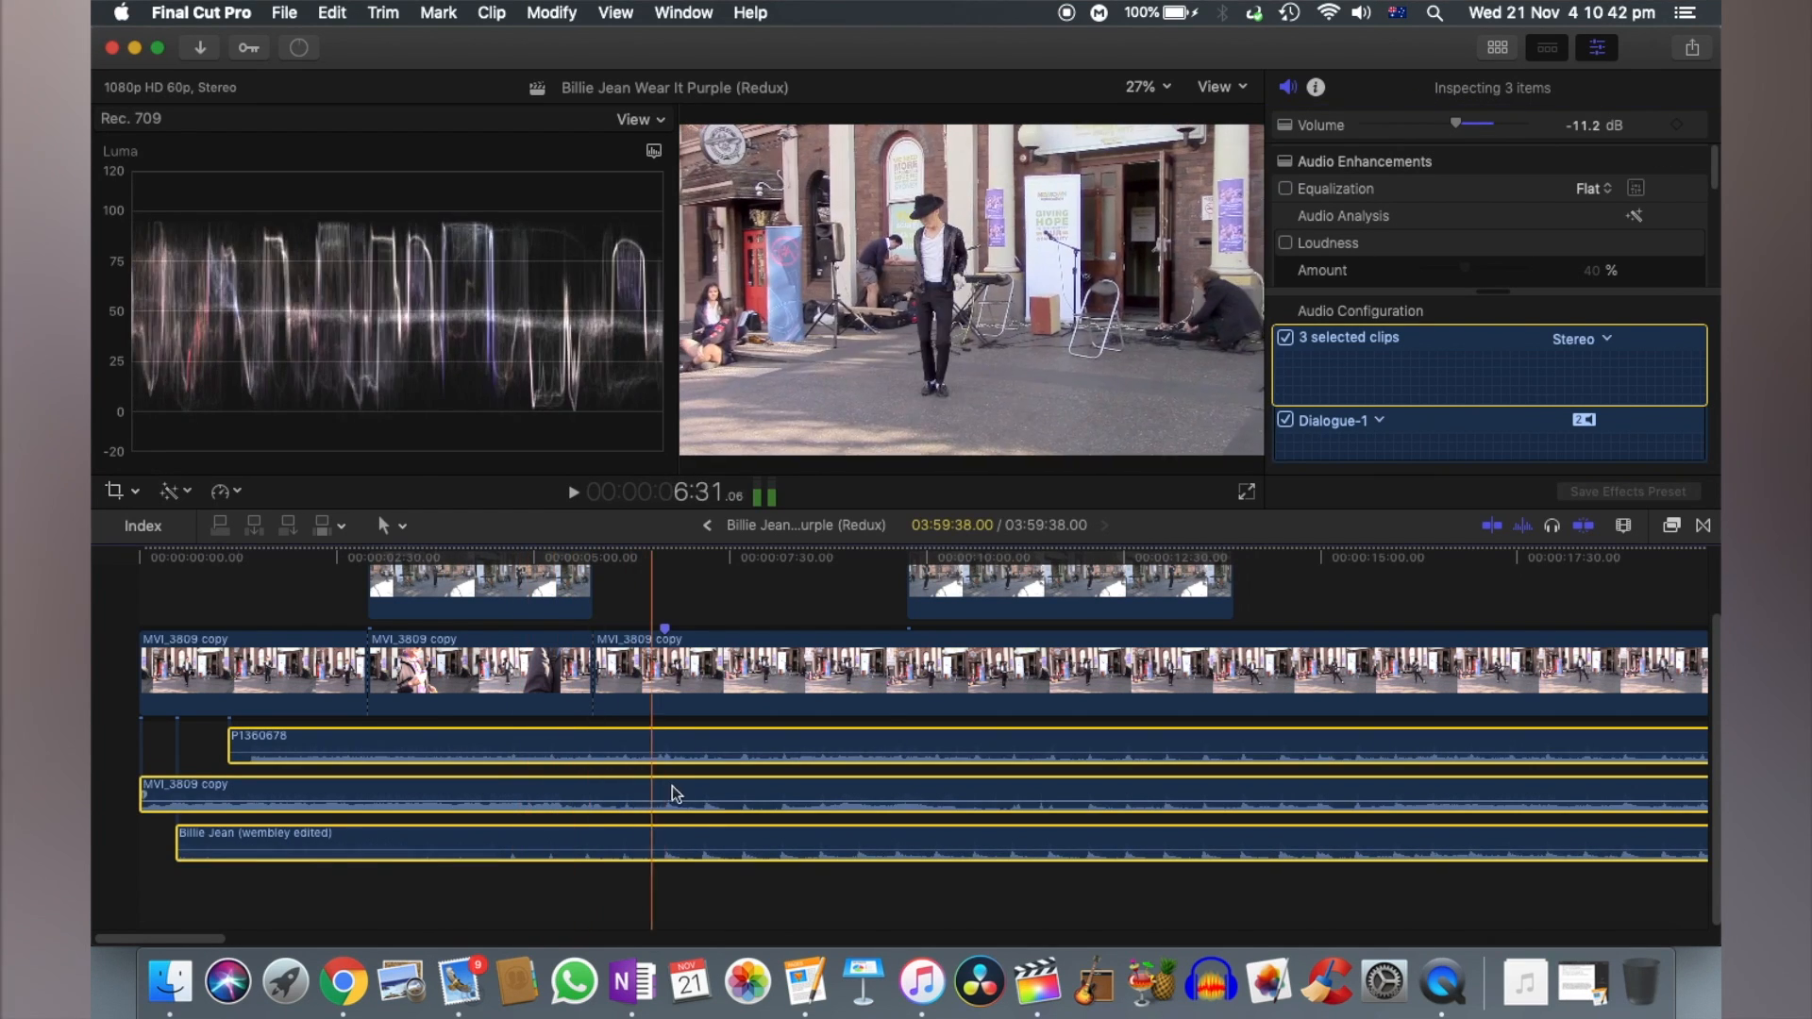
- Raise the volume of only the Billie Jean (wembley edited) audio clip
left_click(748, 878)
left_click_drag(773, 851, 773, 843)
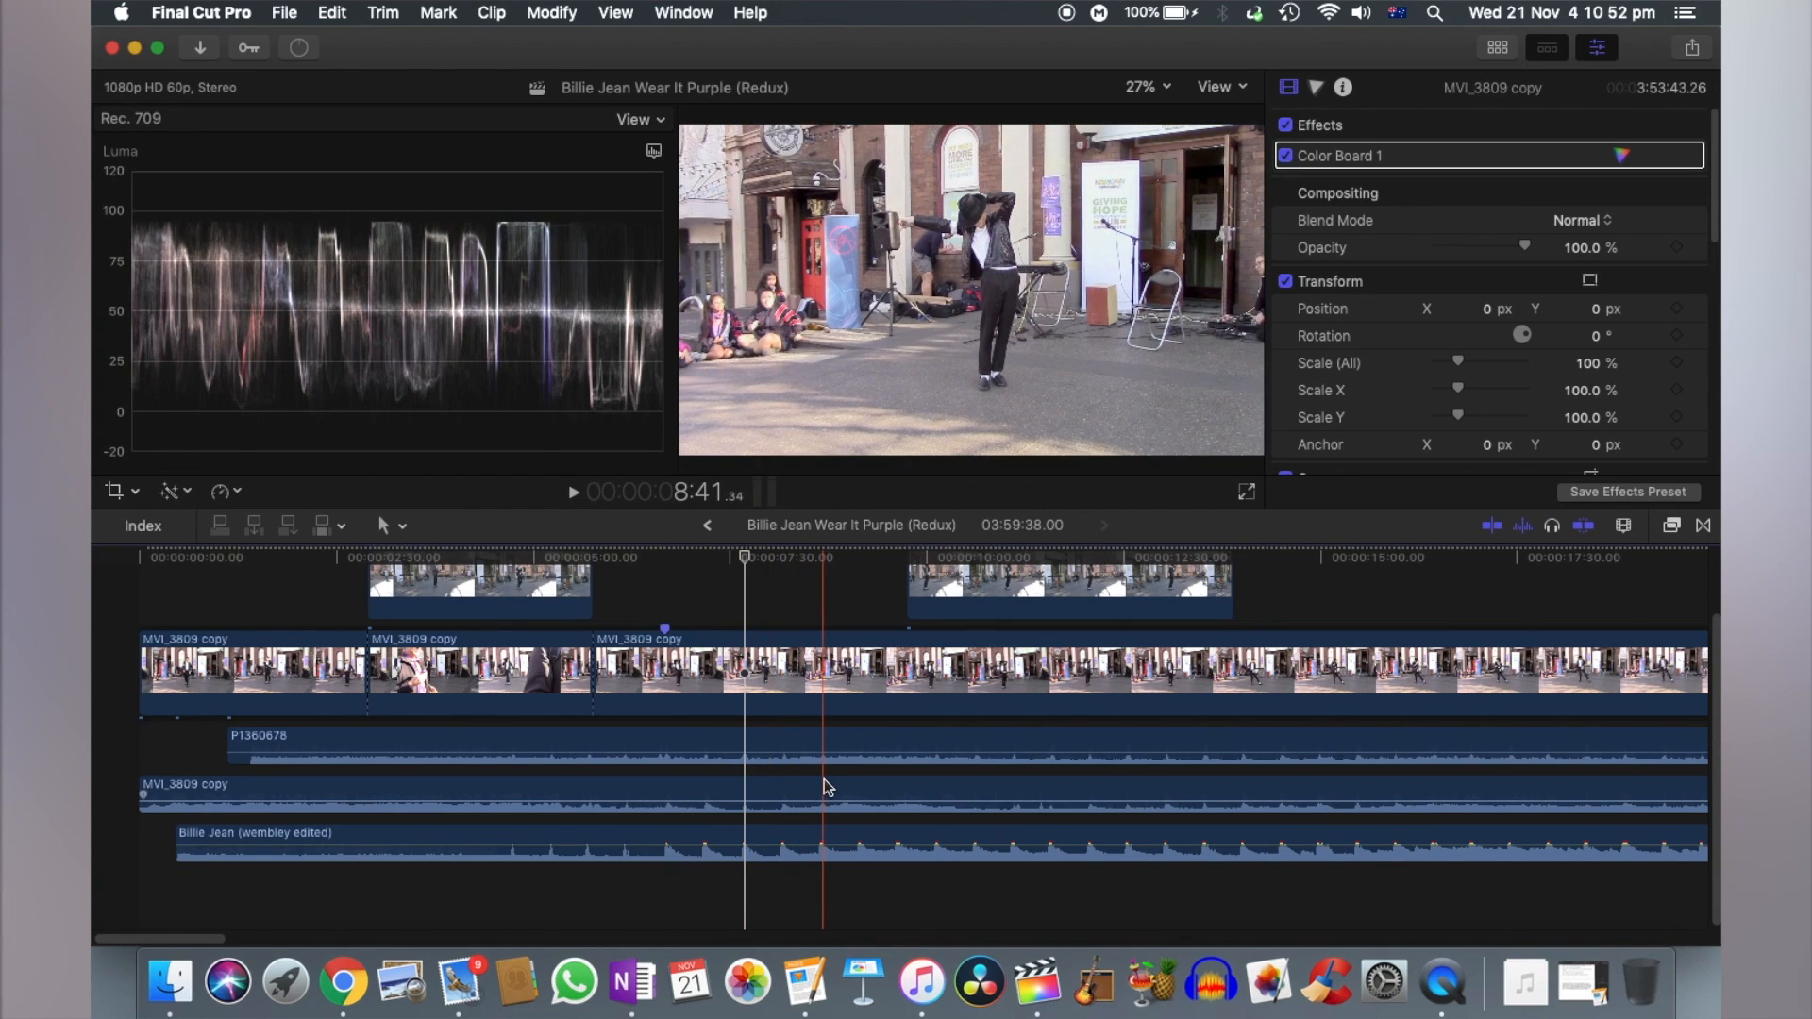
left_click_drag(1095, 802, 1122, 803)
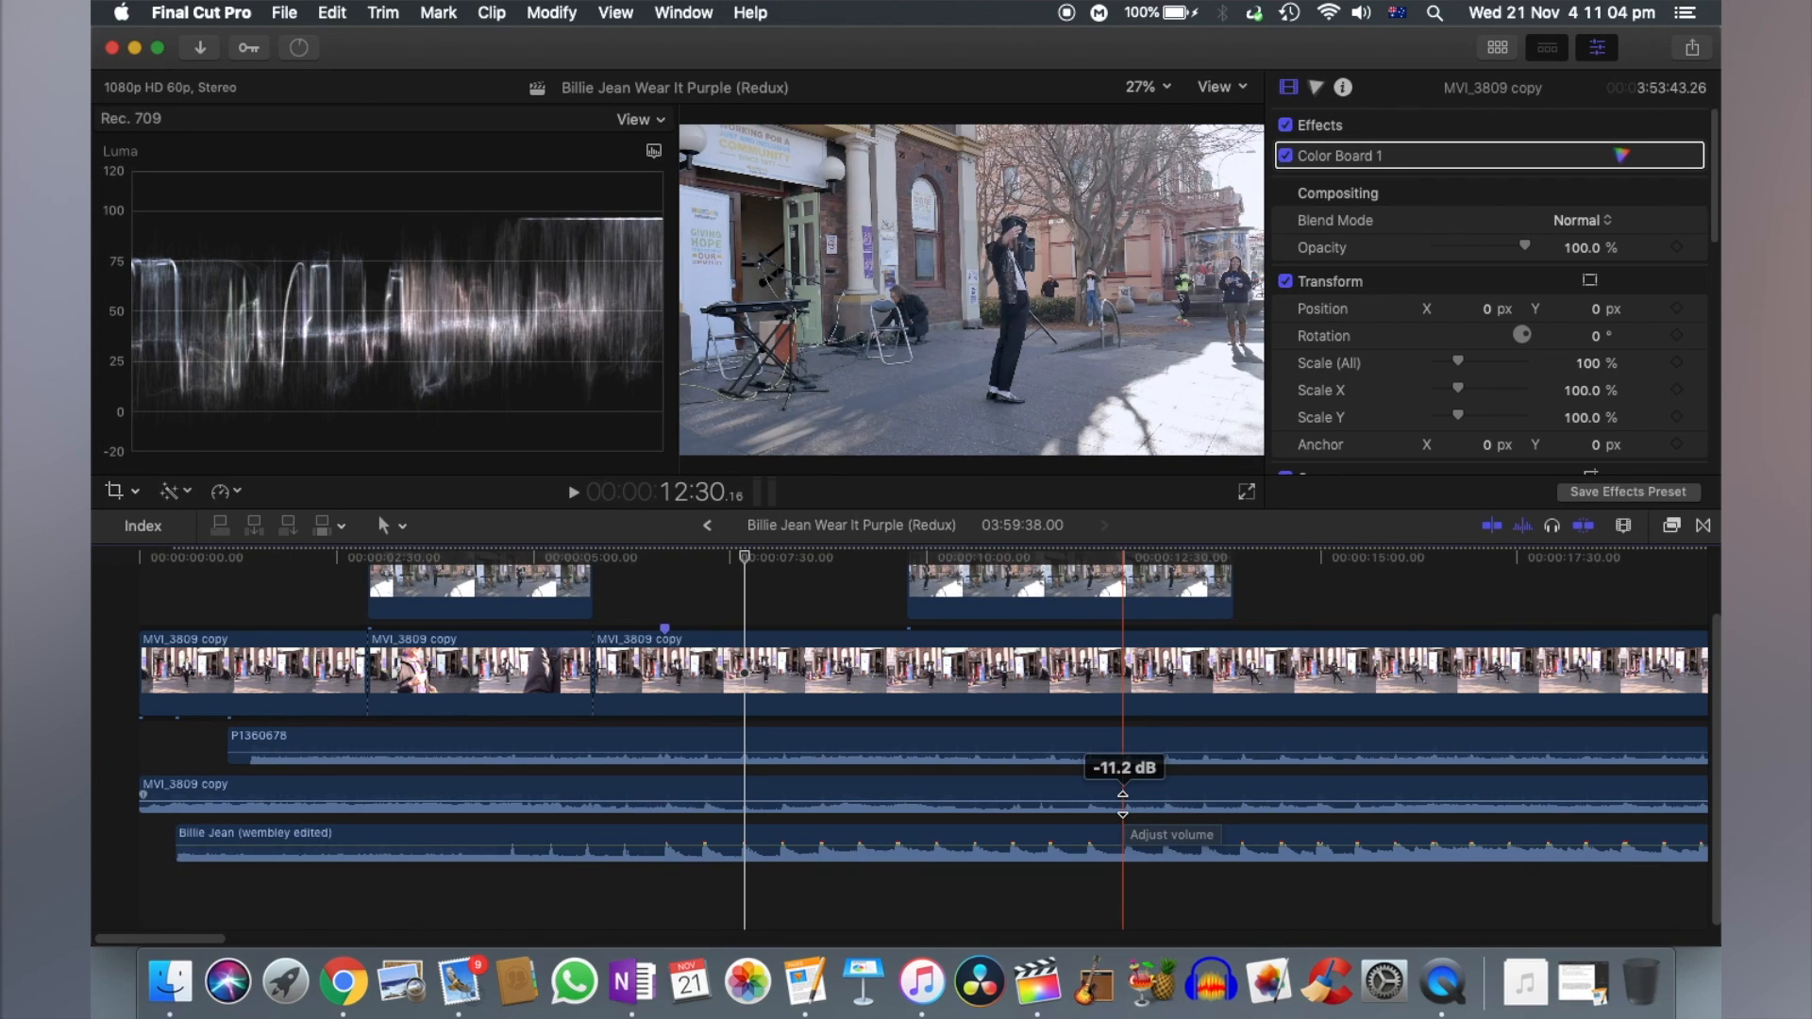
scroll(1123, 797, "right", 15)
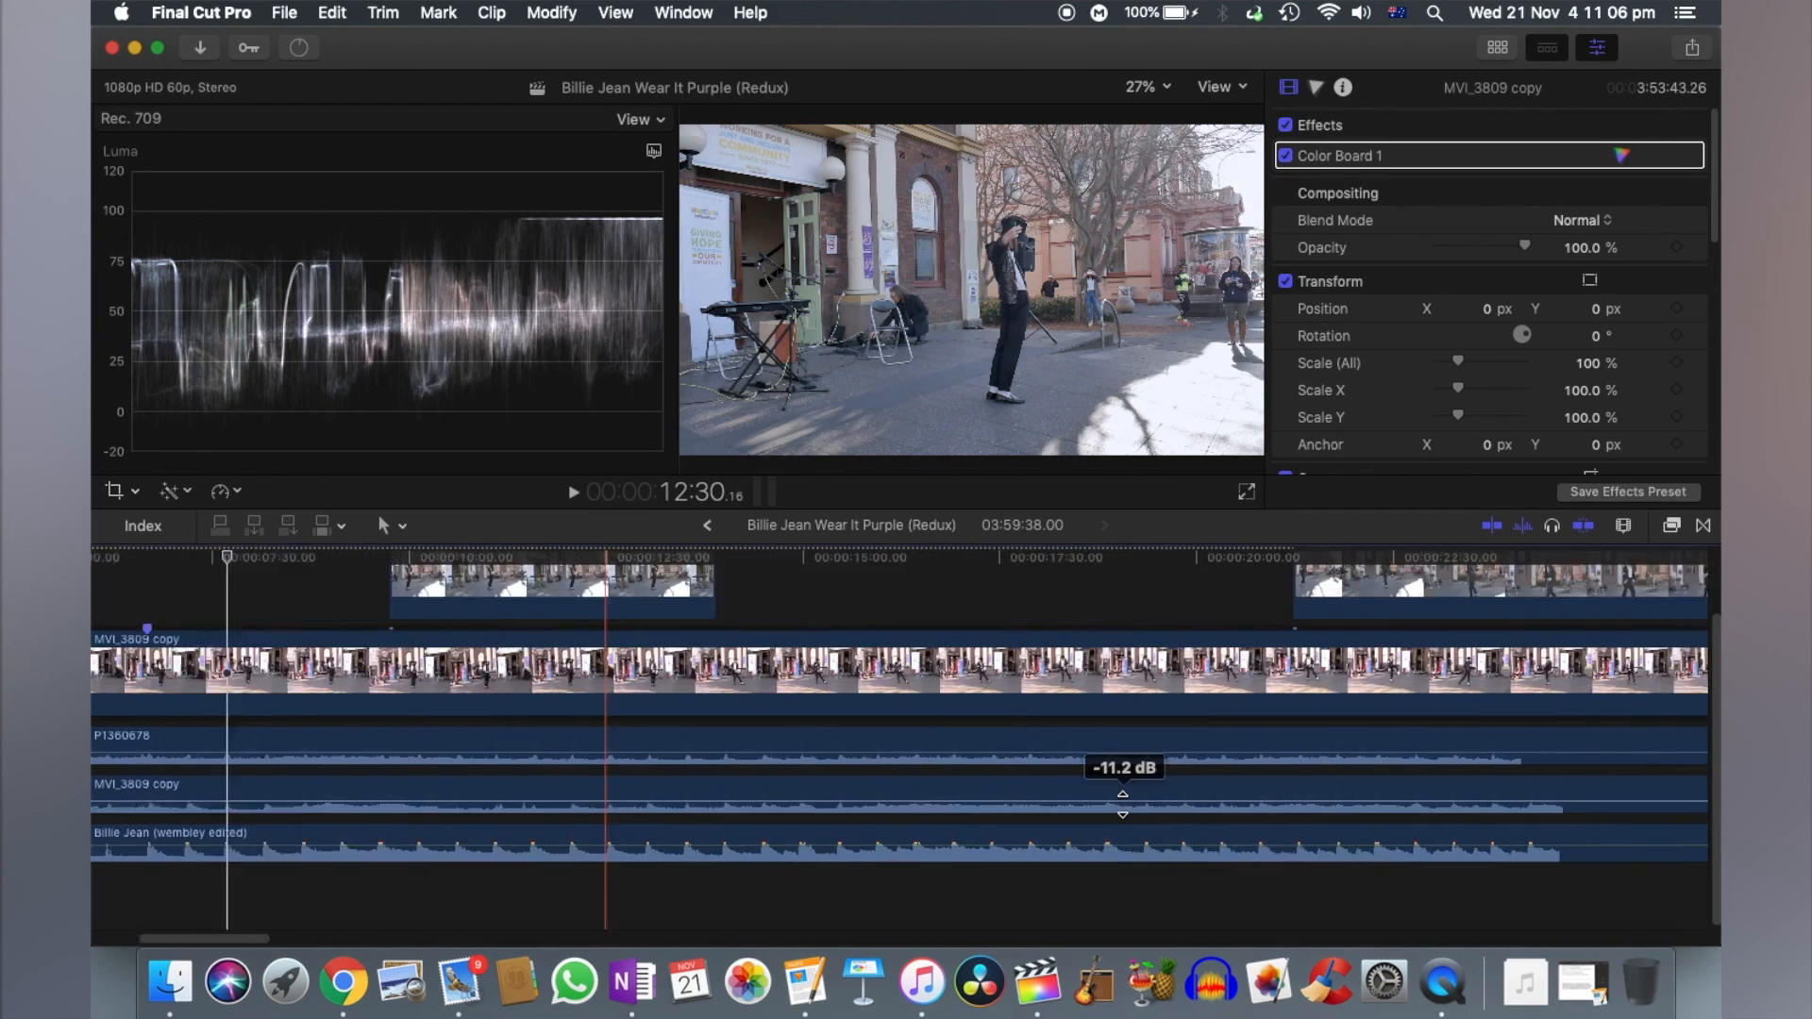
scroll(665, 738, "left", 15)
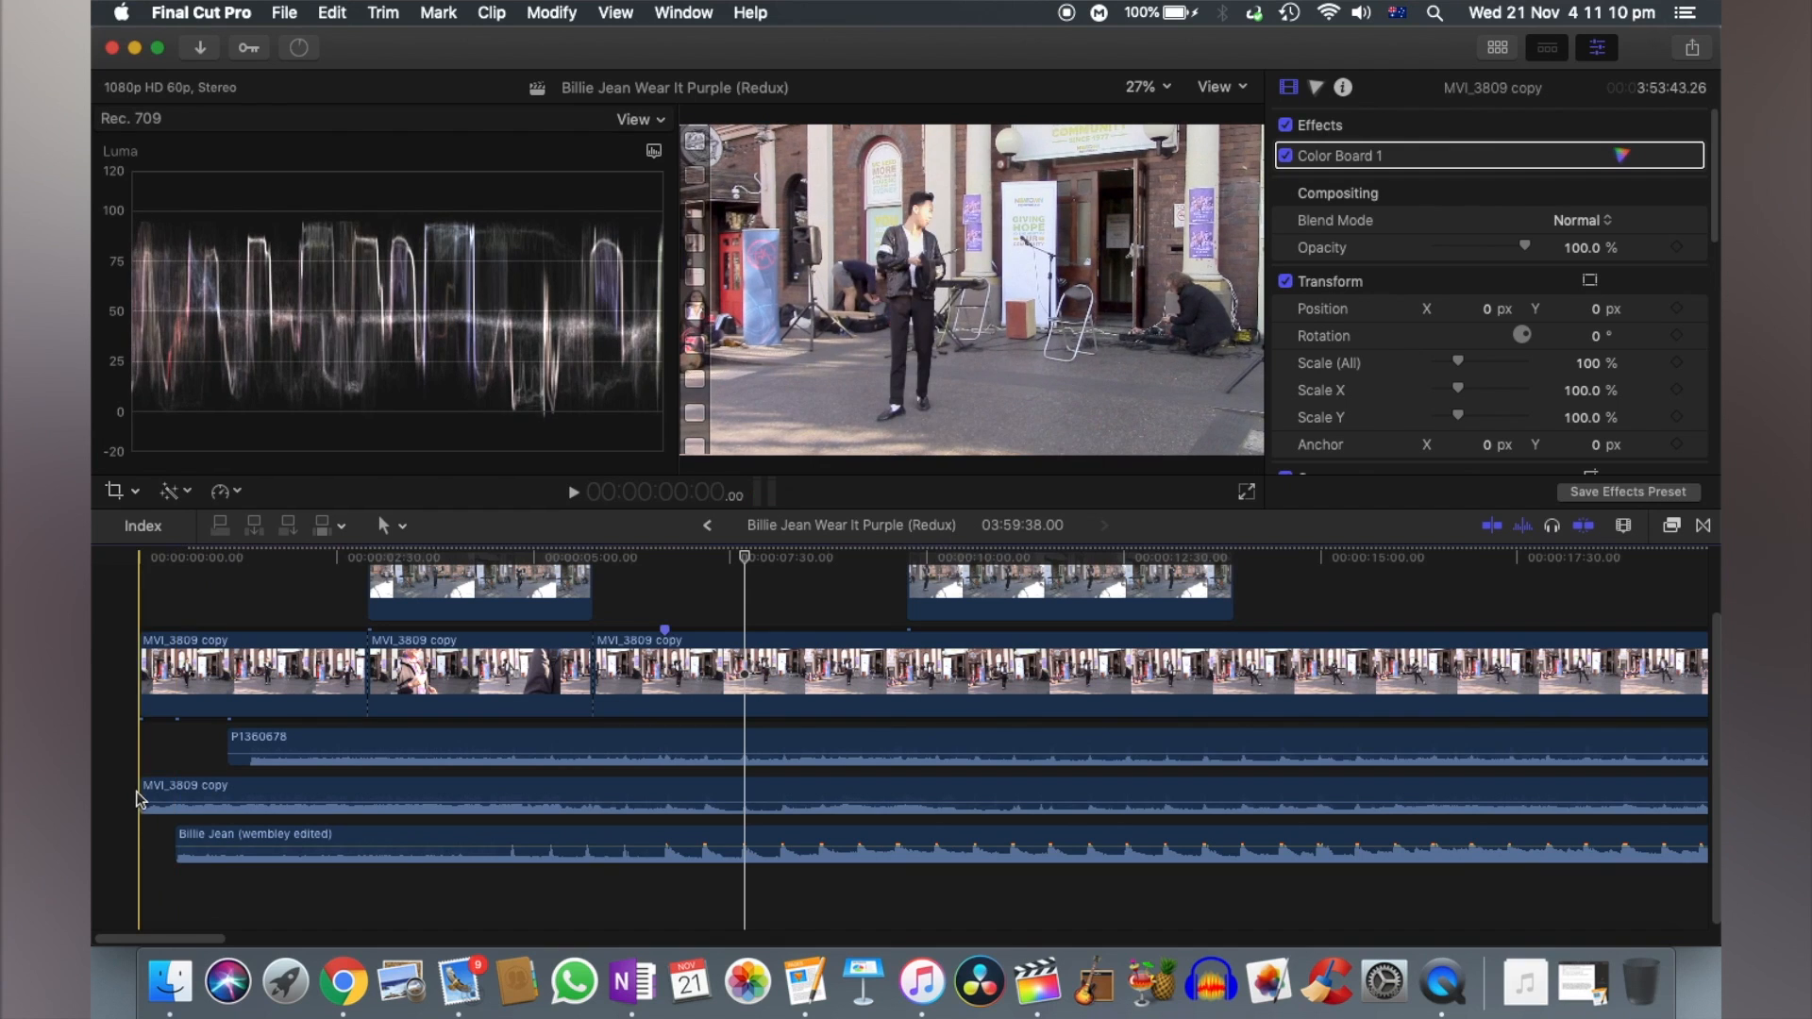
- Trim the start of the P1360678 audio to about 4 seconds and give it and the Billie Jean (wembley edited) audio fade-ins
key("l")
left_click_drag(440, 752, 1350, 788)
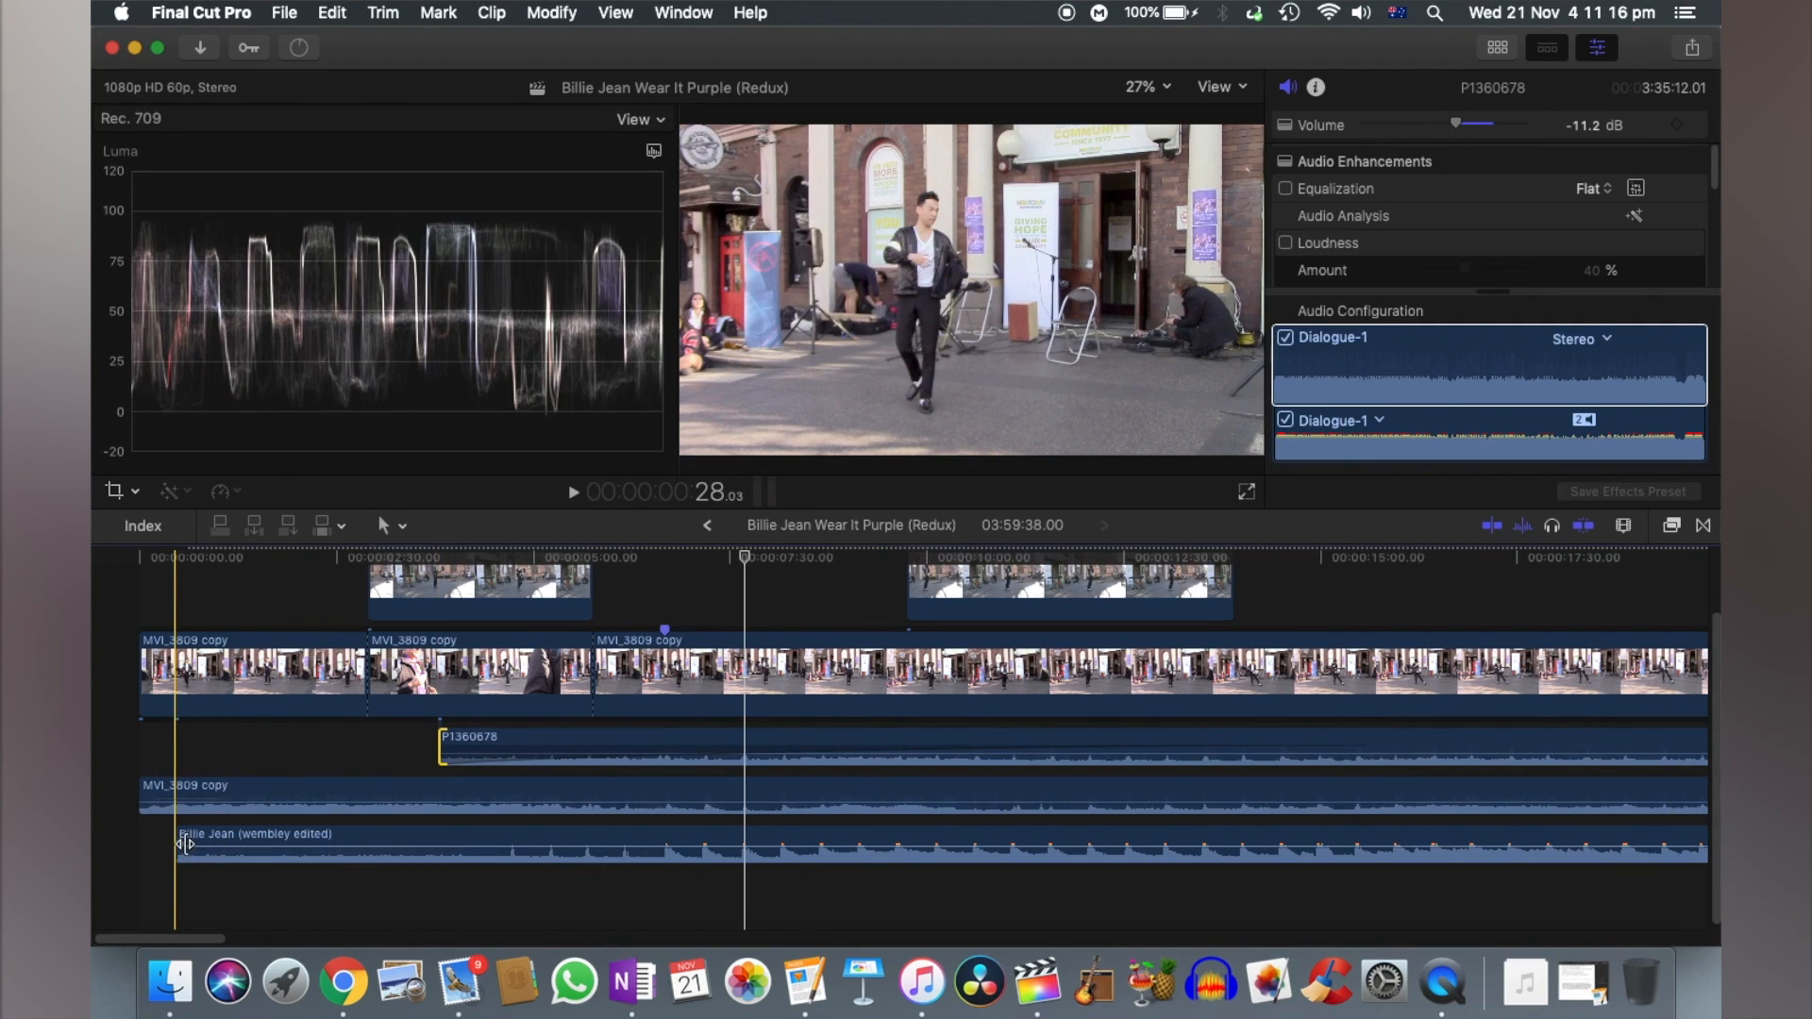
left_click_drag(876, 826, 1493, 818)
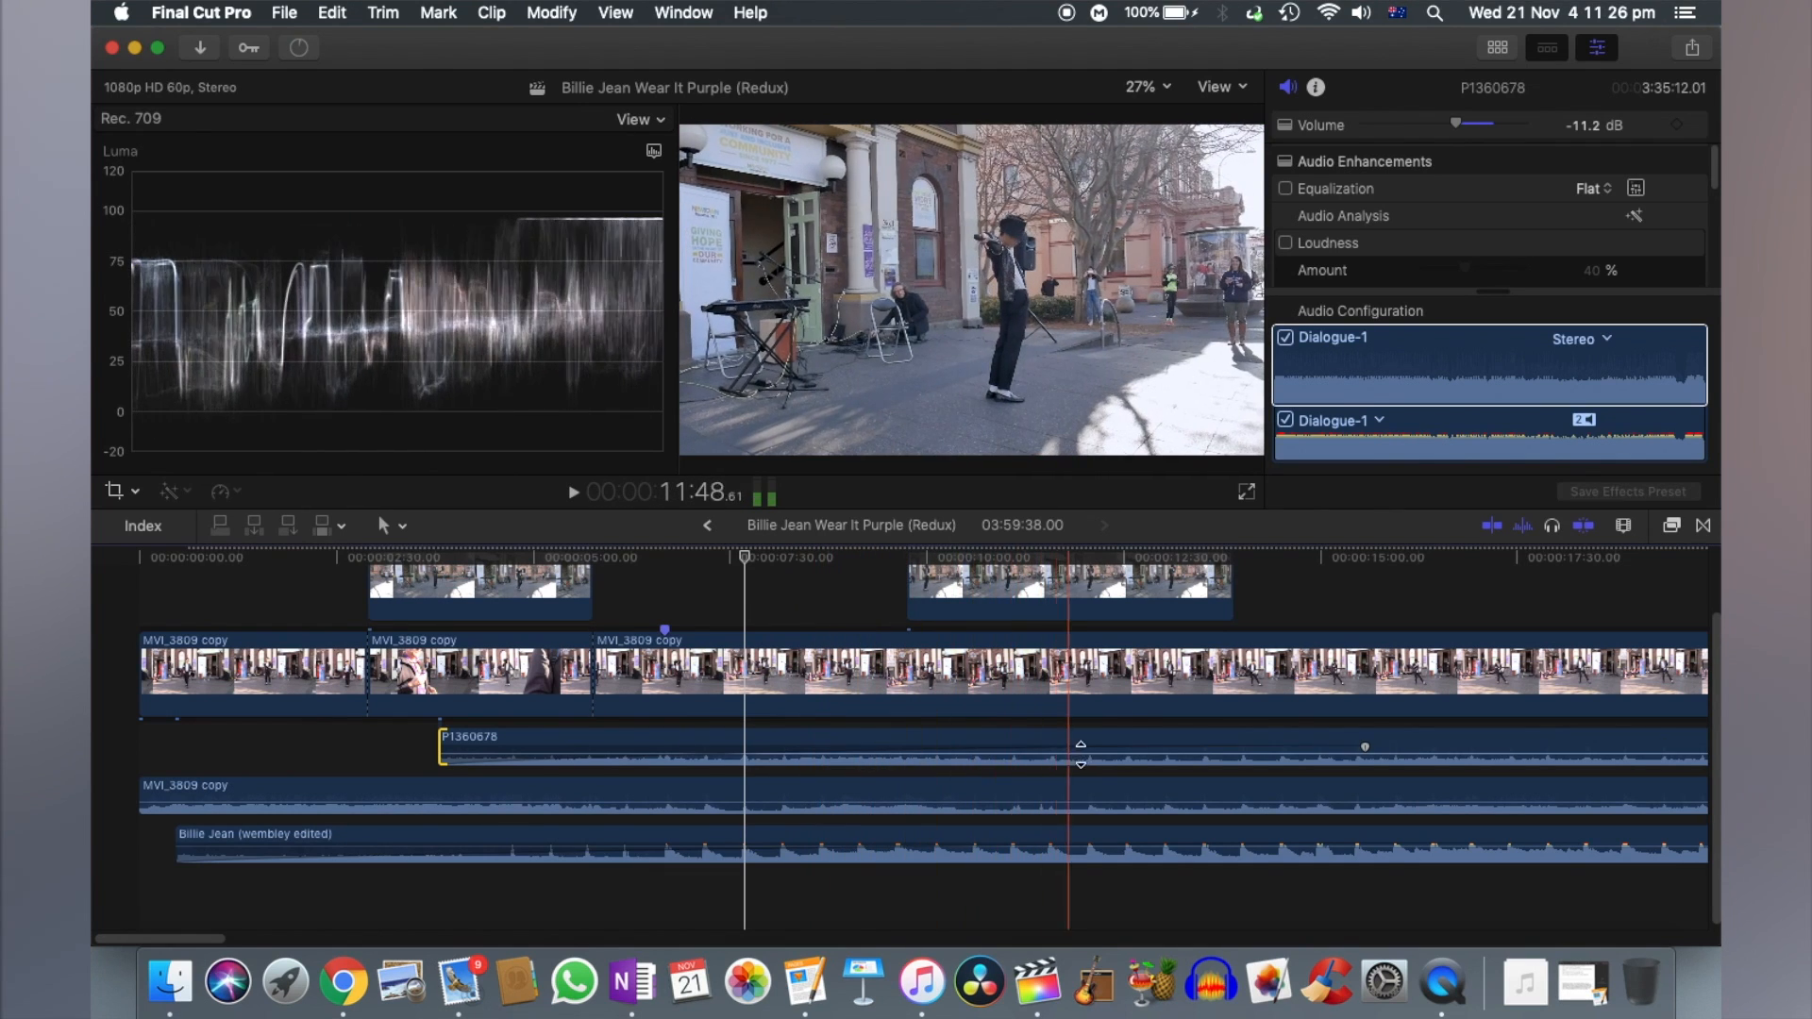
- Examine the end of the timeline, comparing where the studio track, the P1360678 clip and the MVI_3809 copy footage finish
key("super+minus")
key("super+minus")
key("super+minus")
key("super+minus")
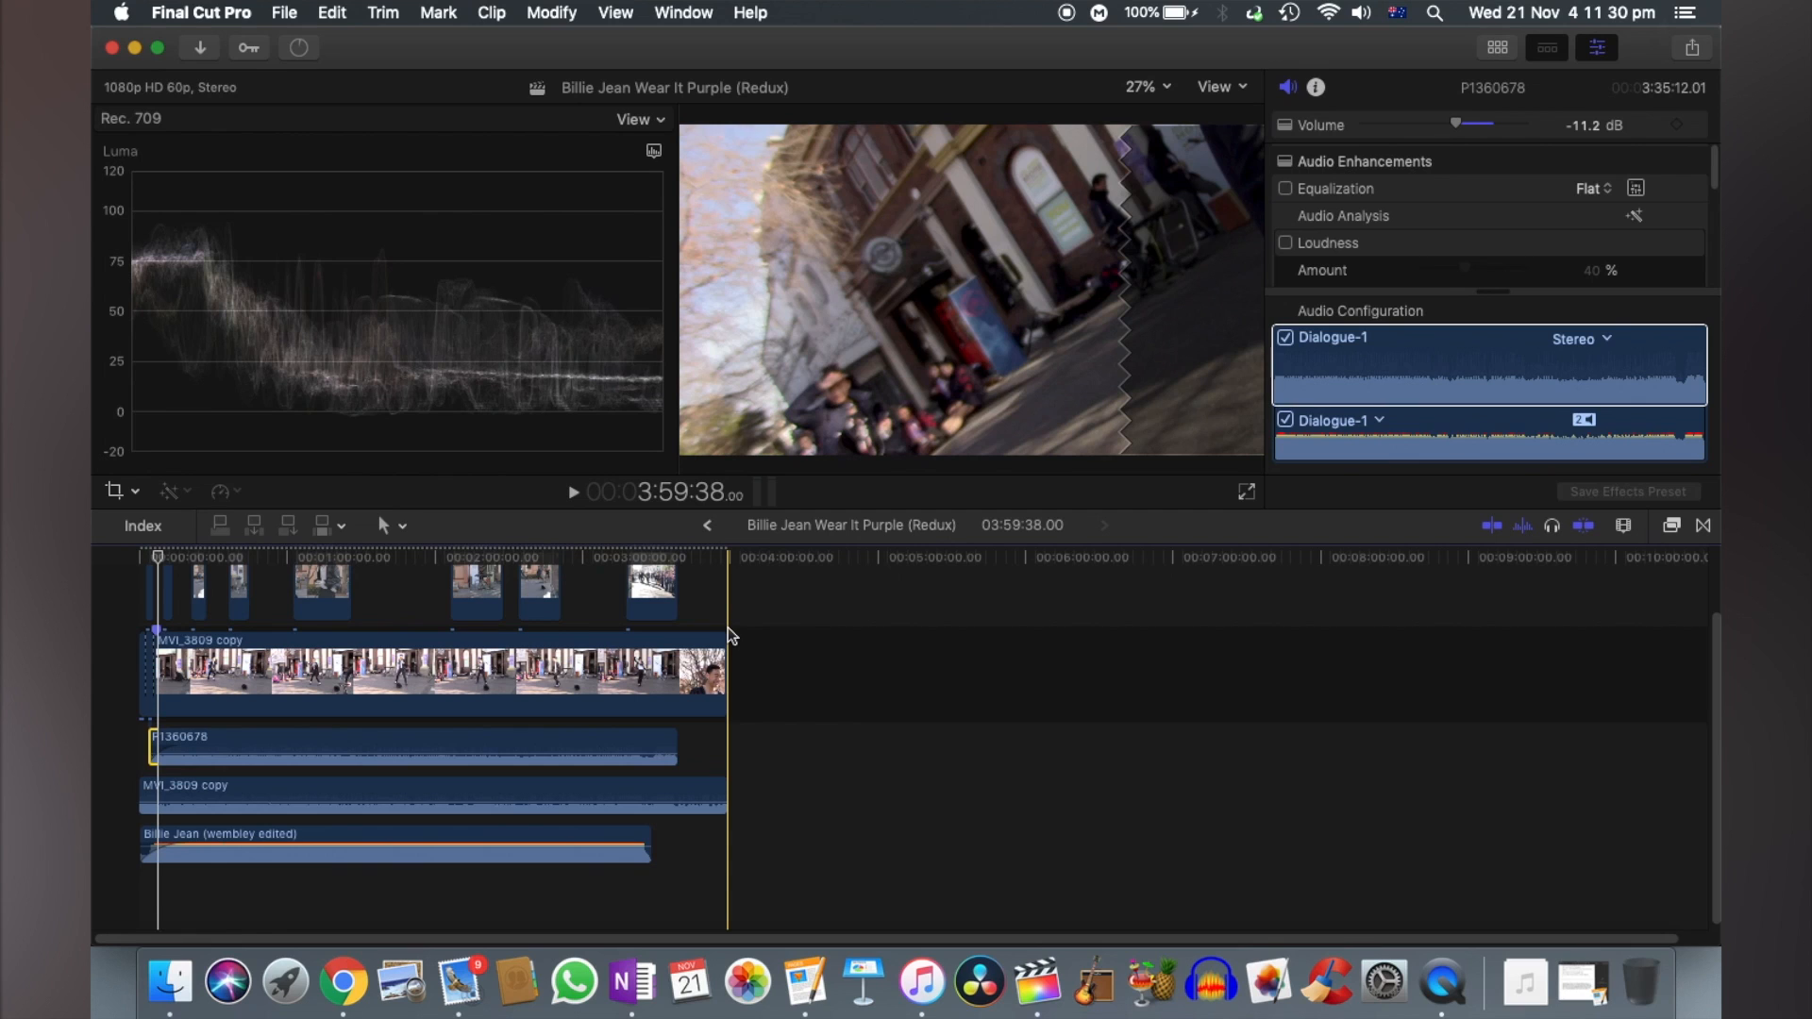
key("super+equal")
key("super+equal")
key("super+equal")
key("super+equal")
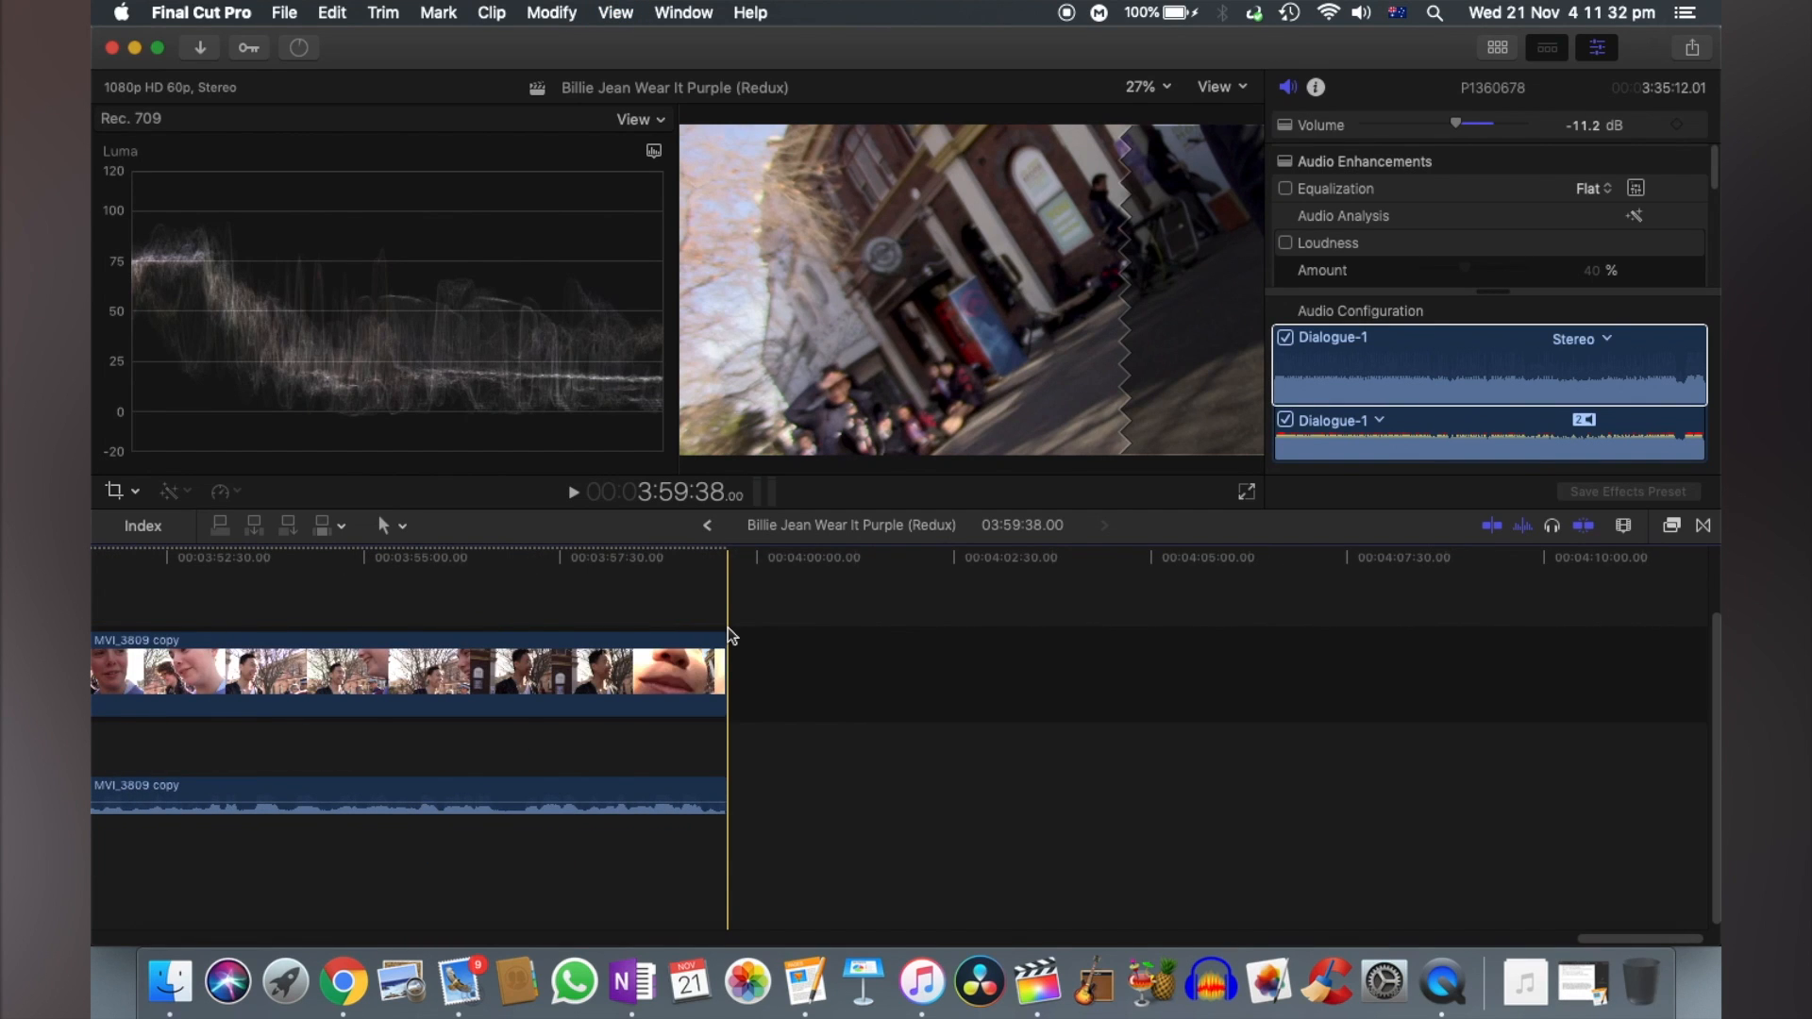
scroll(730, 635, "left", 15)
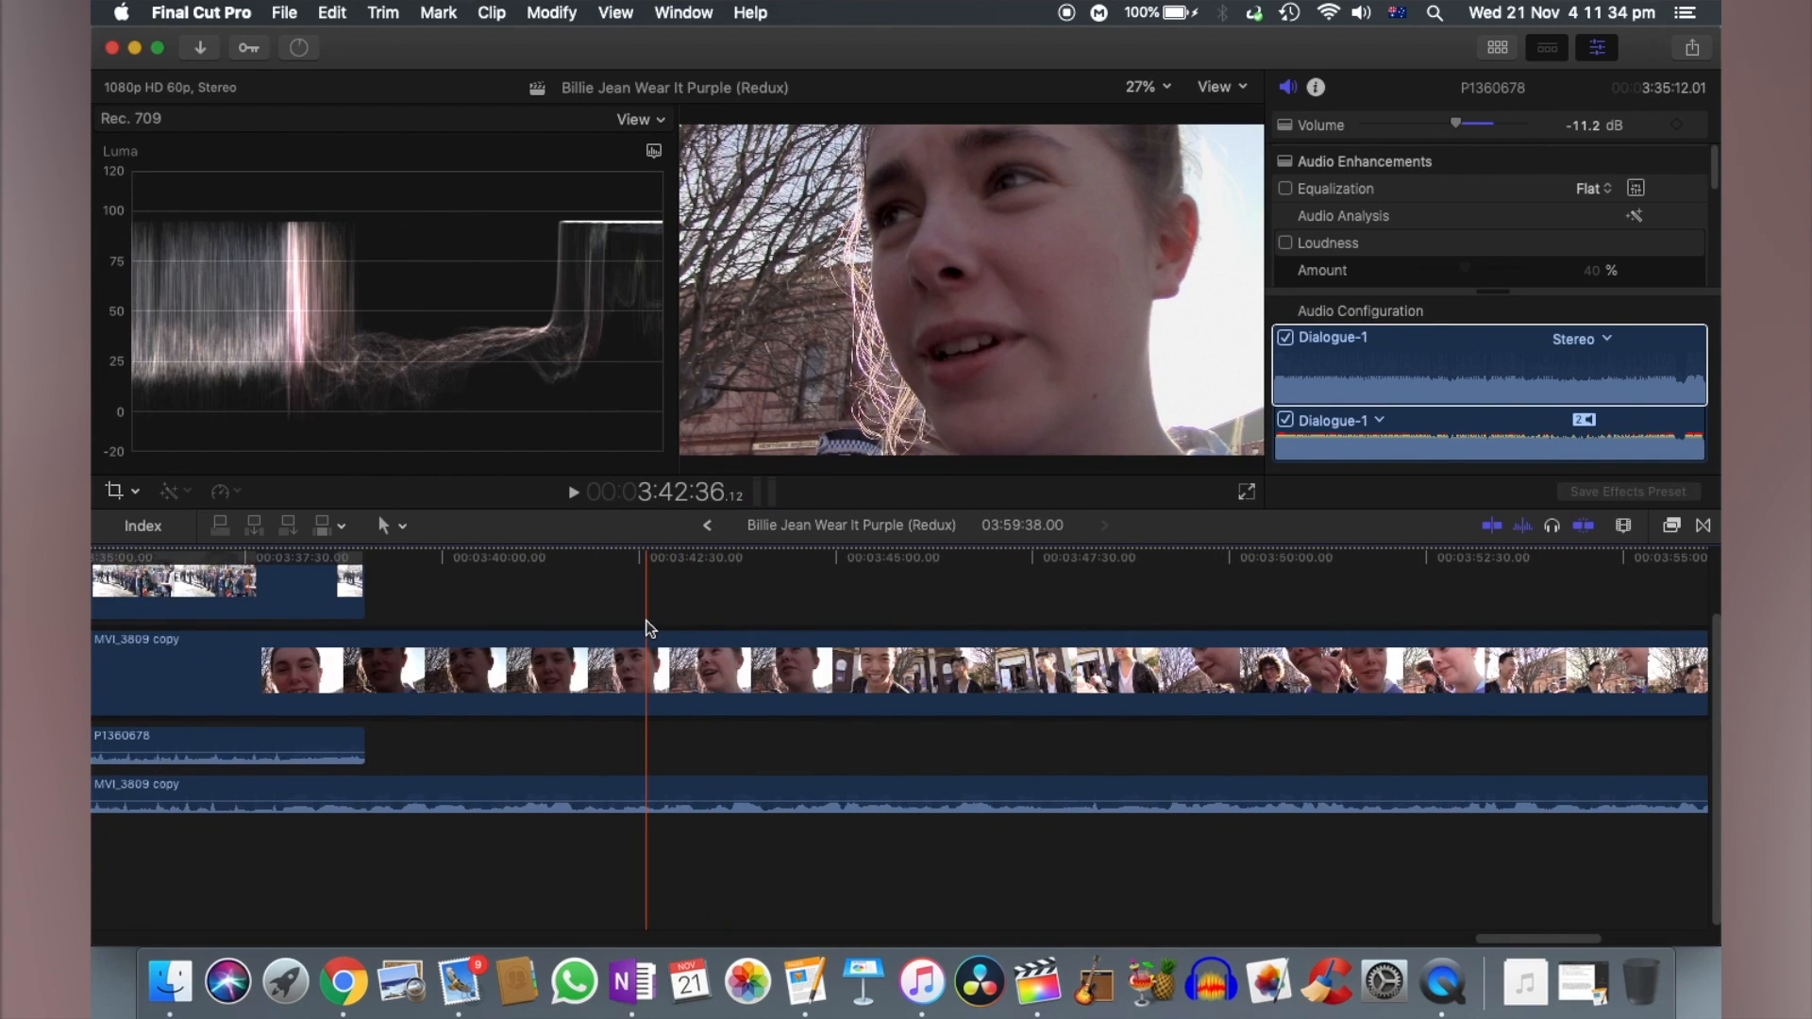
scroll(566, 625, "left", 15)
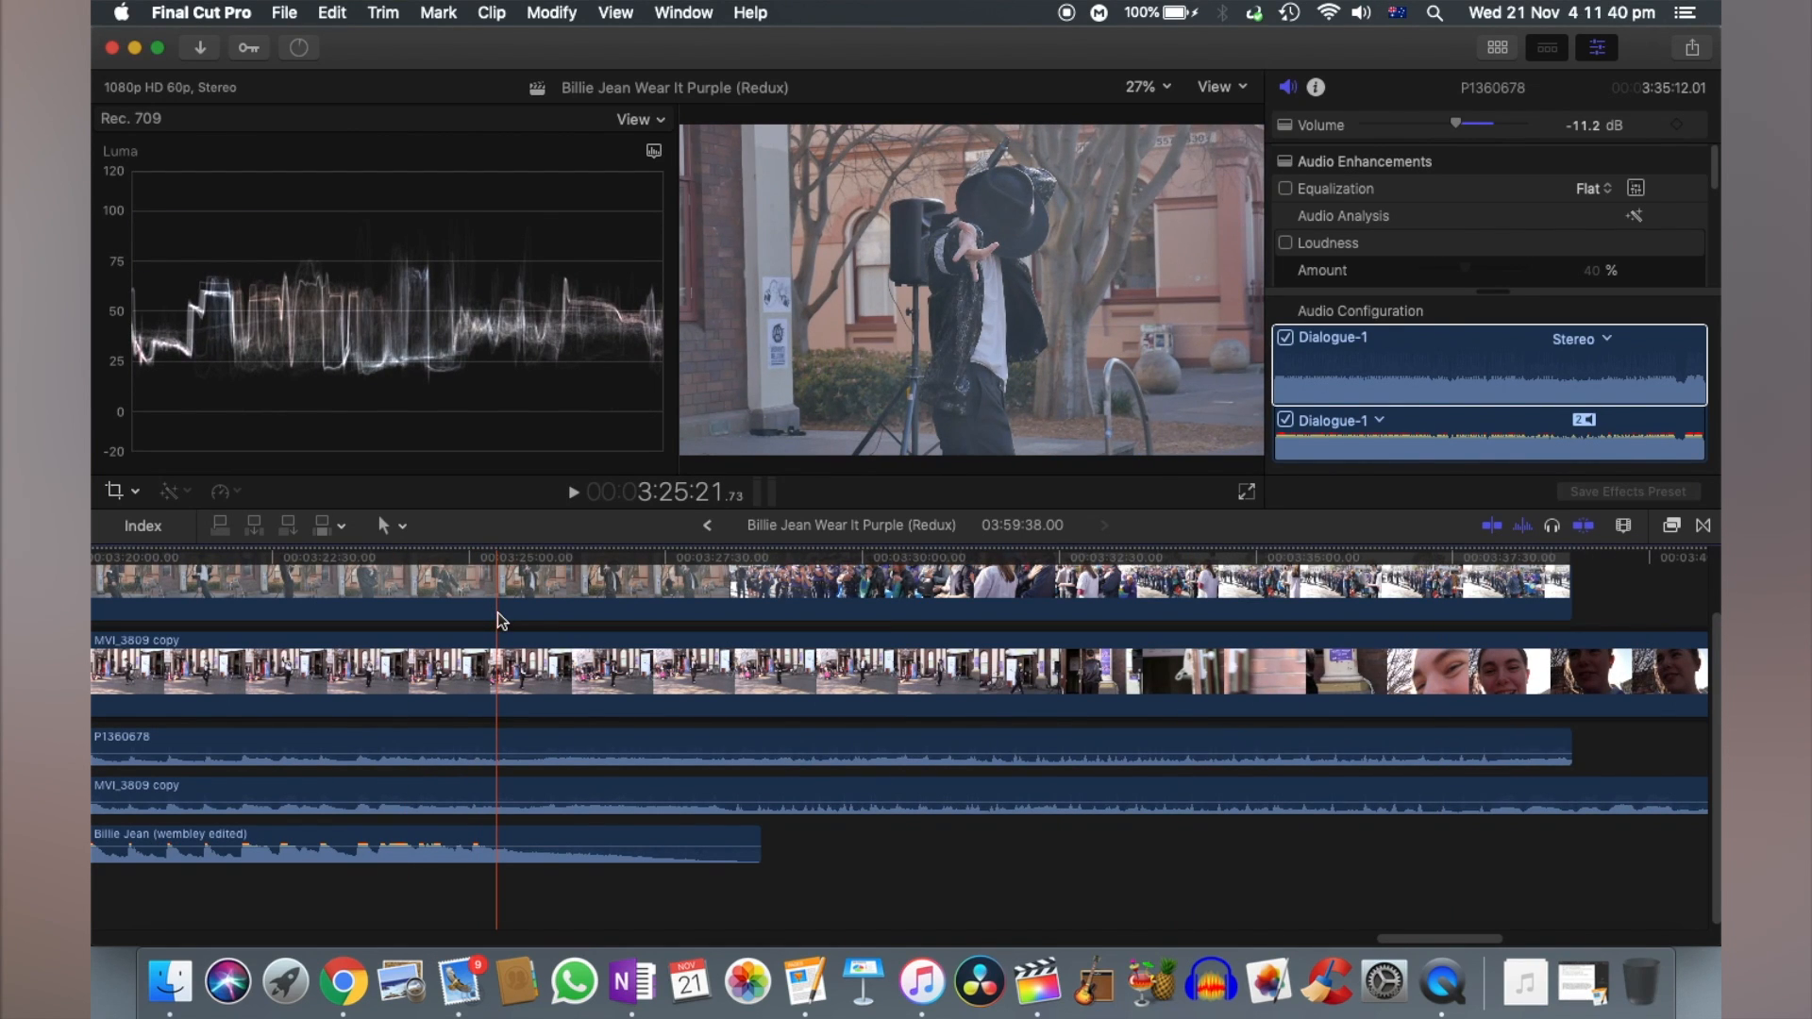
key("super+minus")
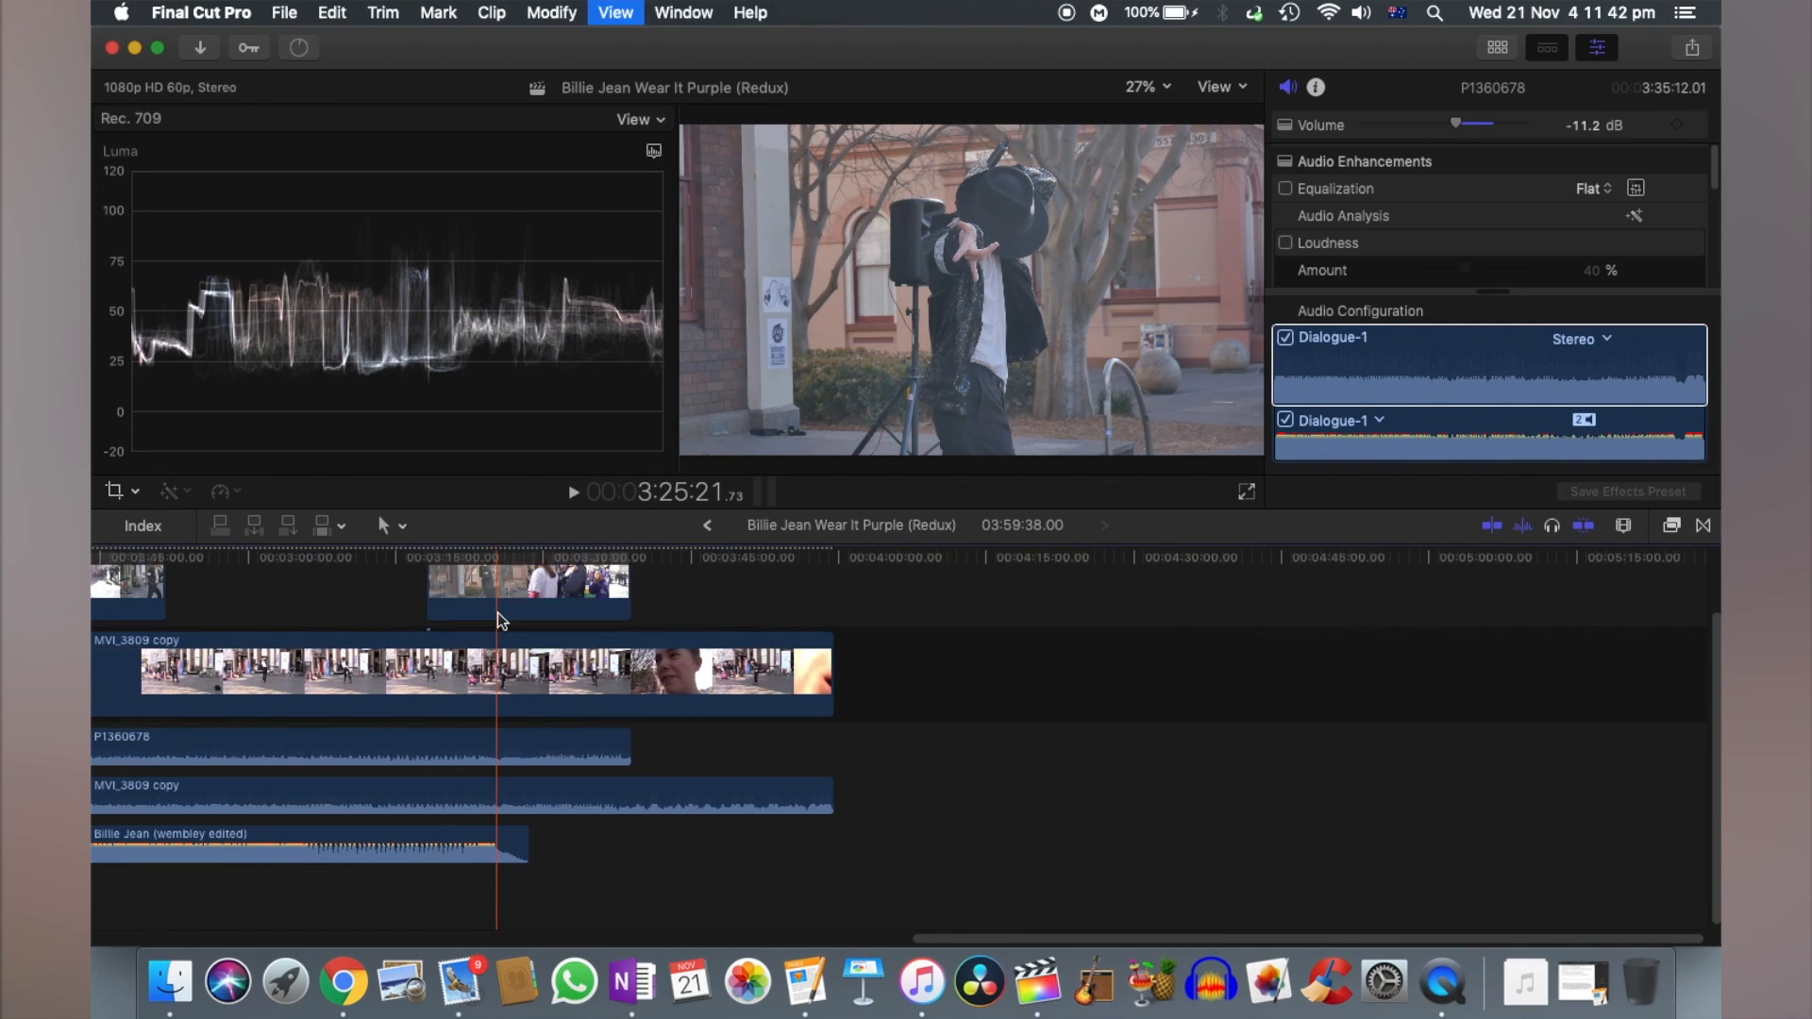
scroll(497, 613, "left", 5)
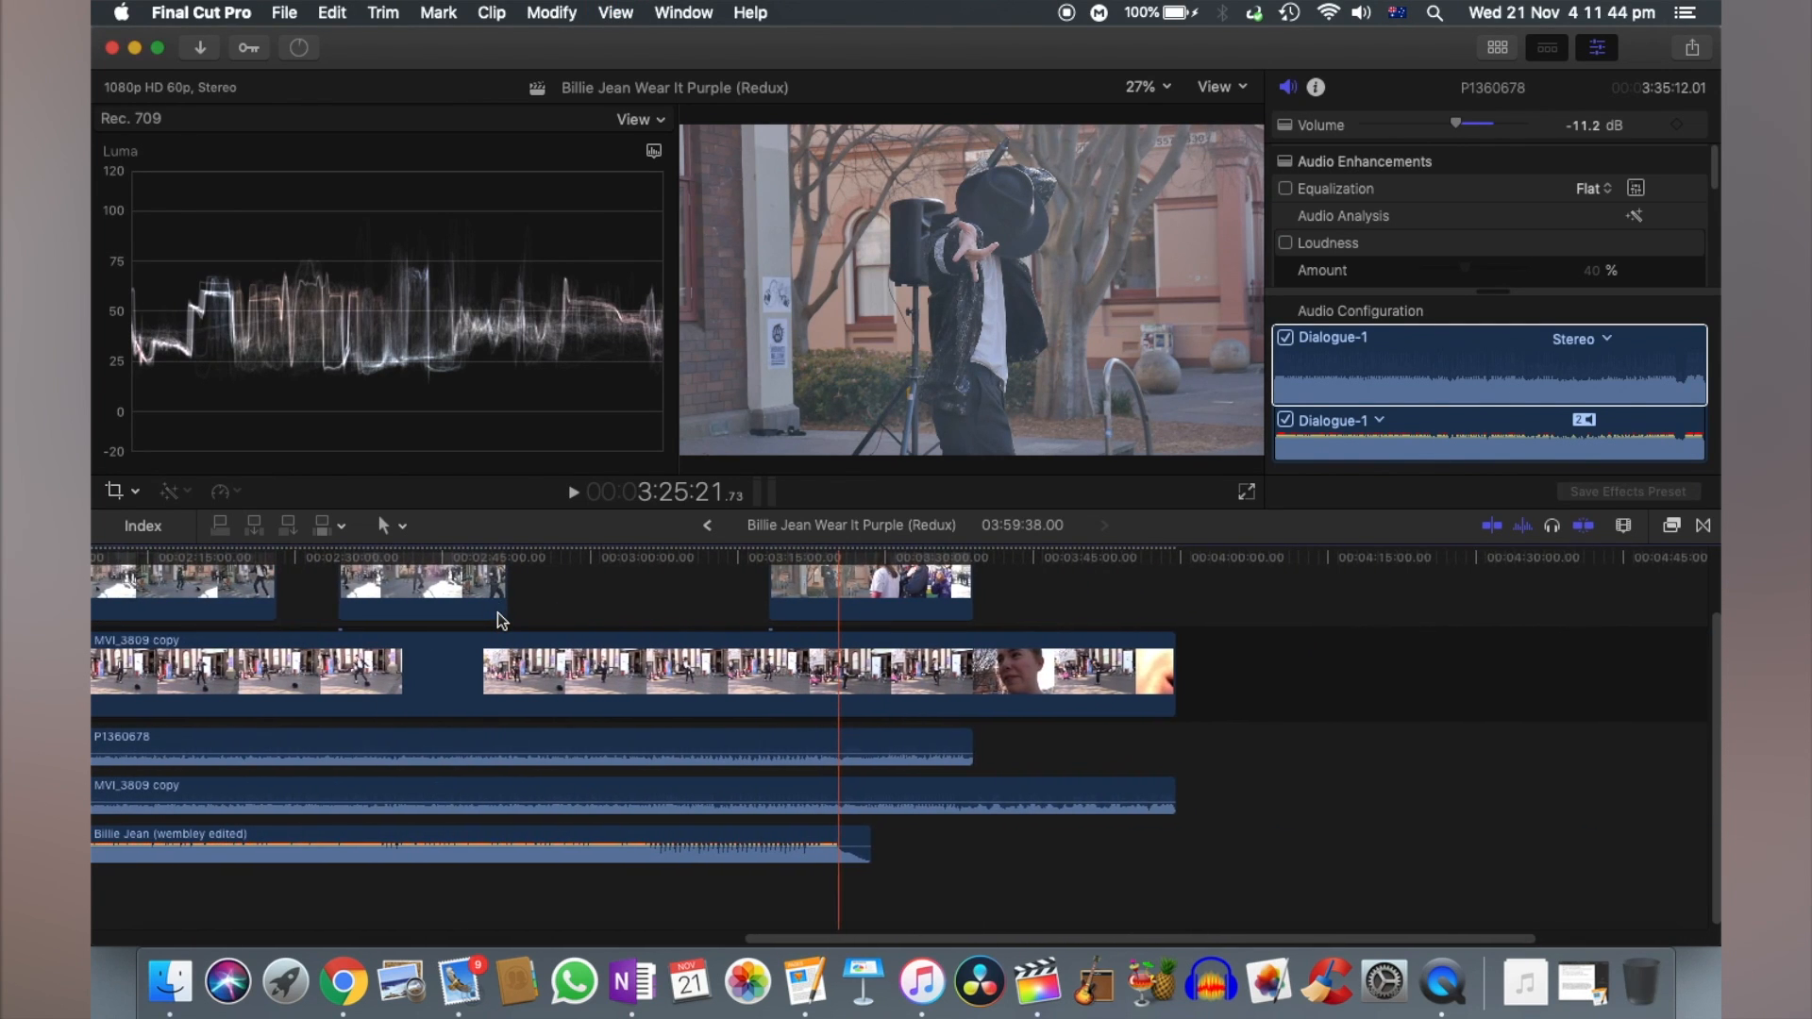
scroll(496, 613, "left", 5)
scroll(497, 613, "up", 1)
scroll(497, 614, "right", 10)
scroll(496, 613, "right", 5)
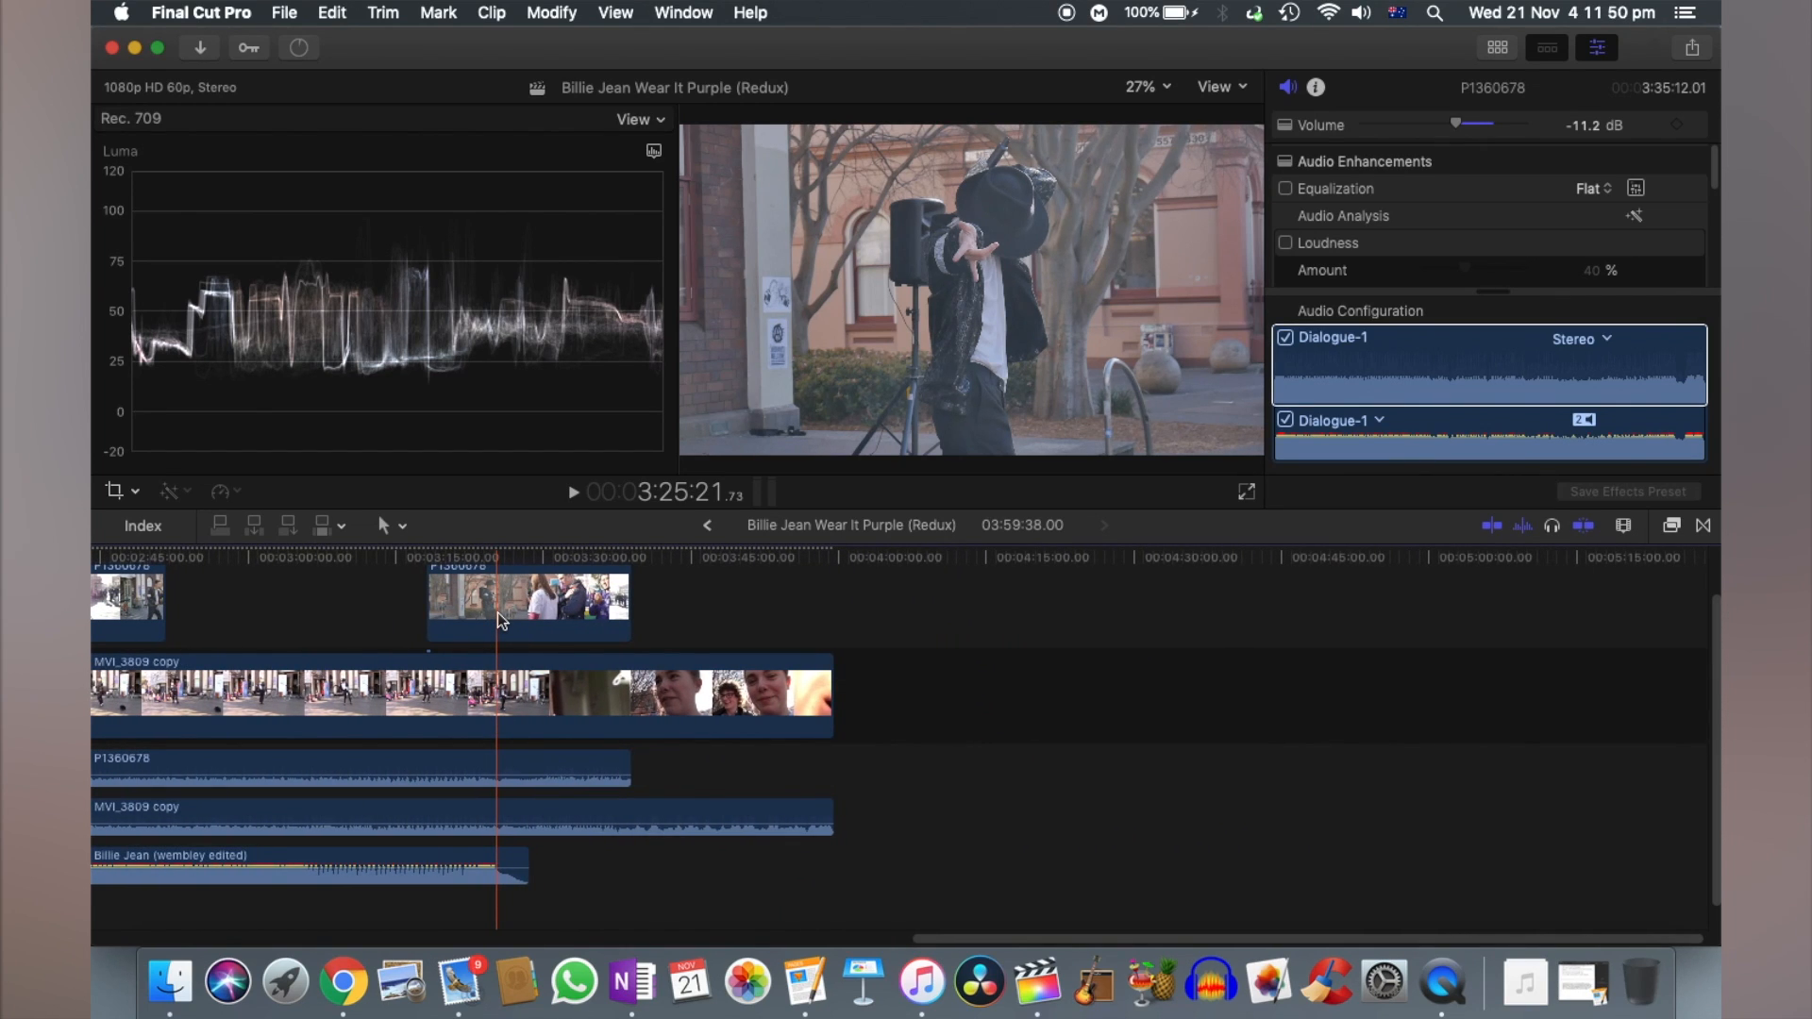
- Switch to Finder, show the Video-related content folder, and enlarge its window to reveal more of the files
left_click(151, 998)
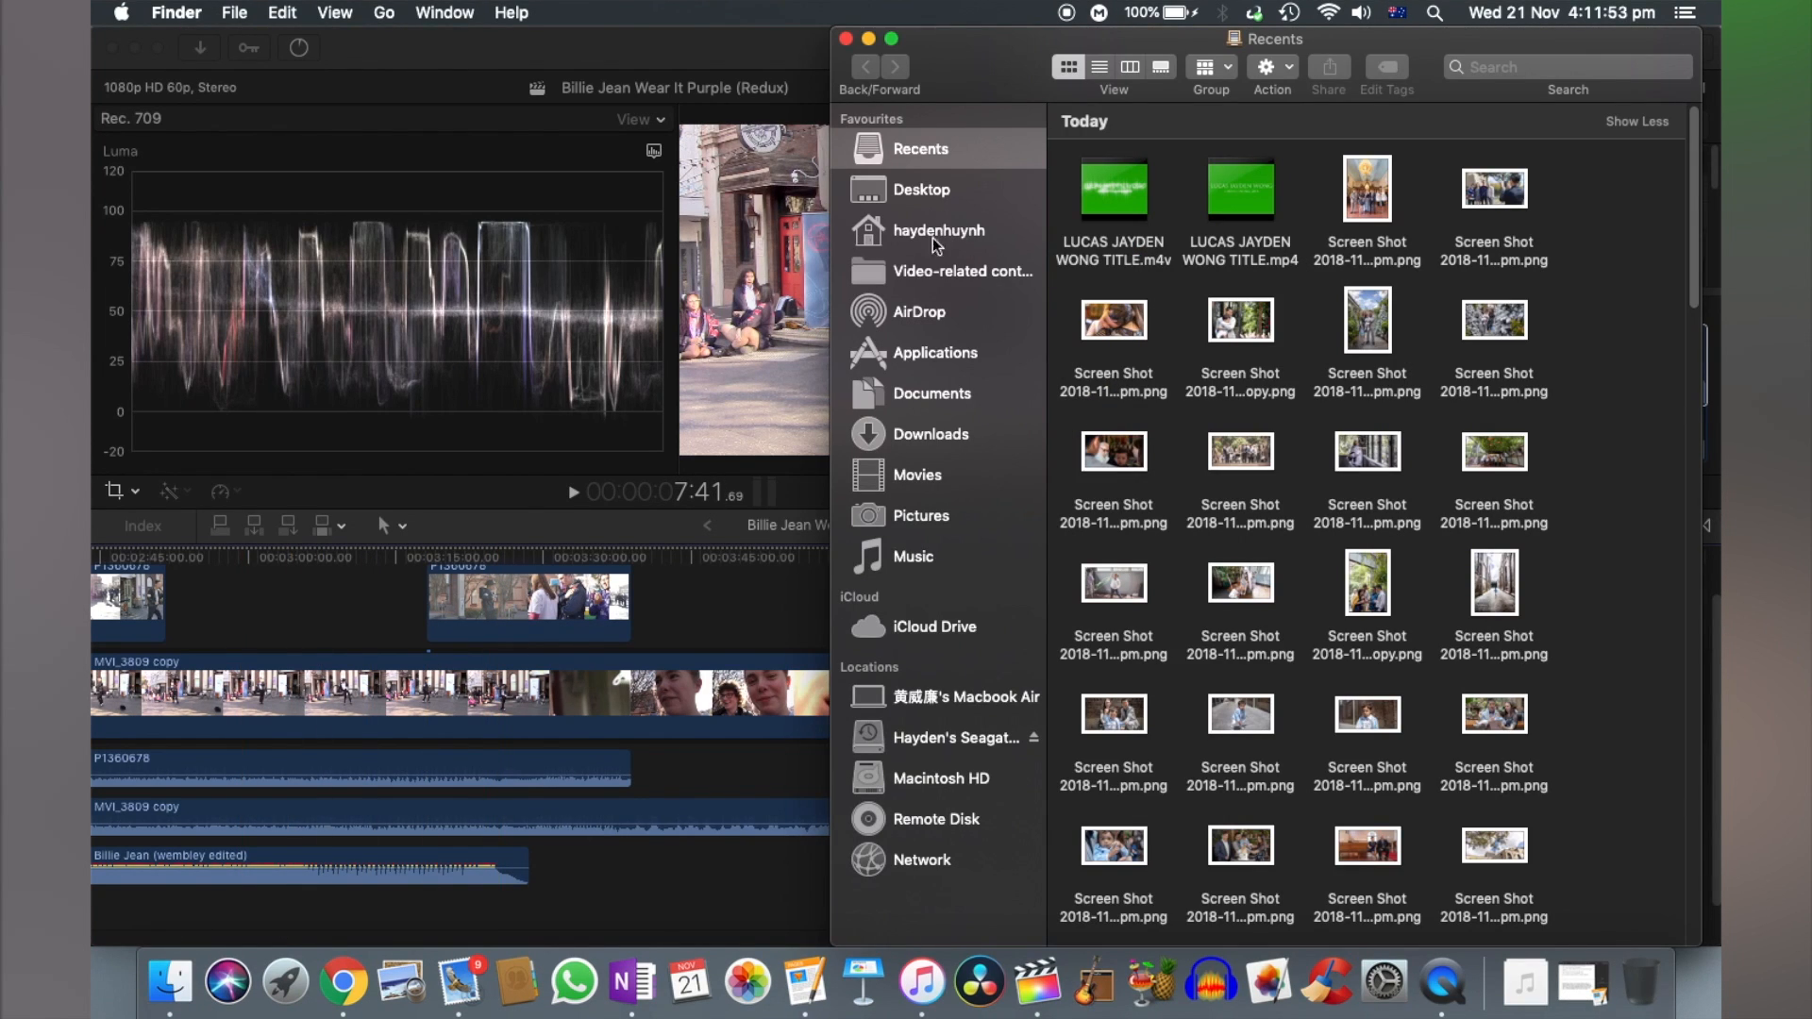
left_click(913, 275)
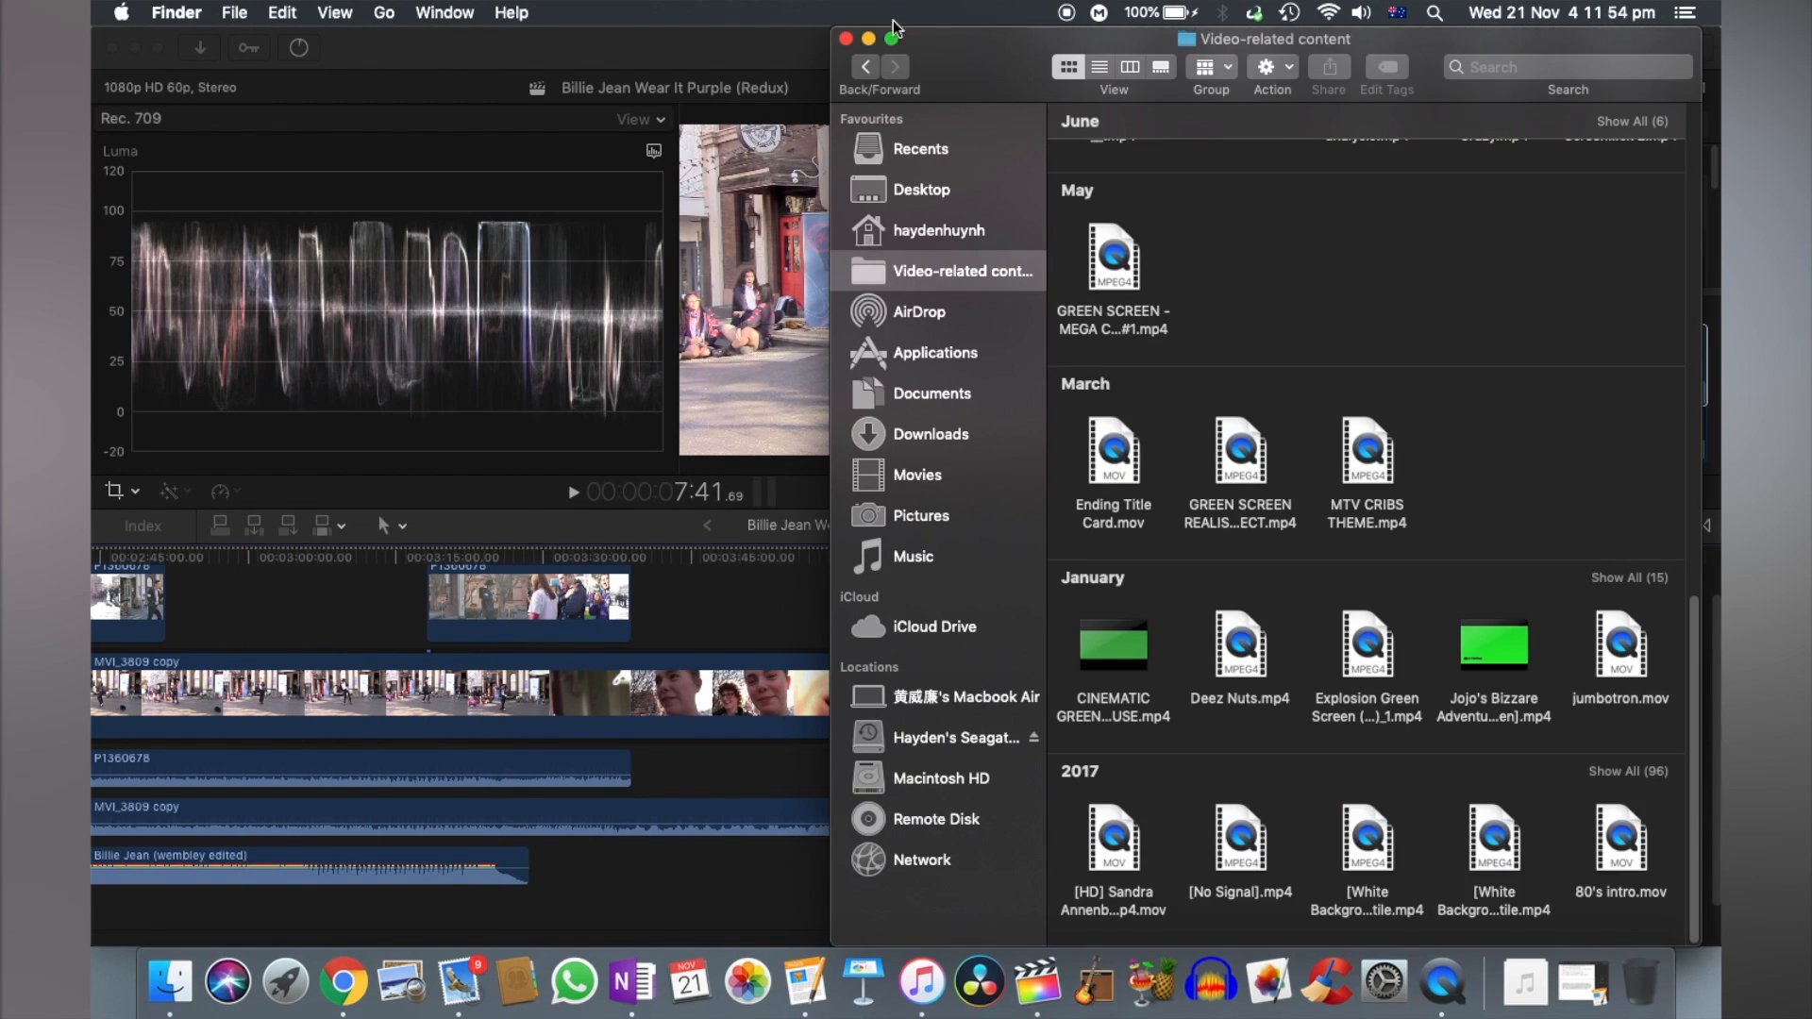
scroll(1243, 382, "up", 3)
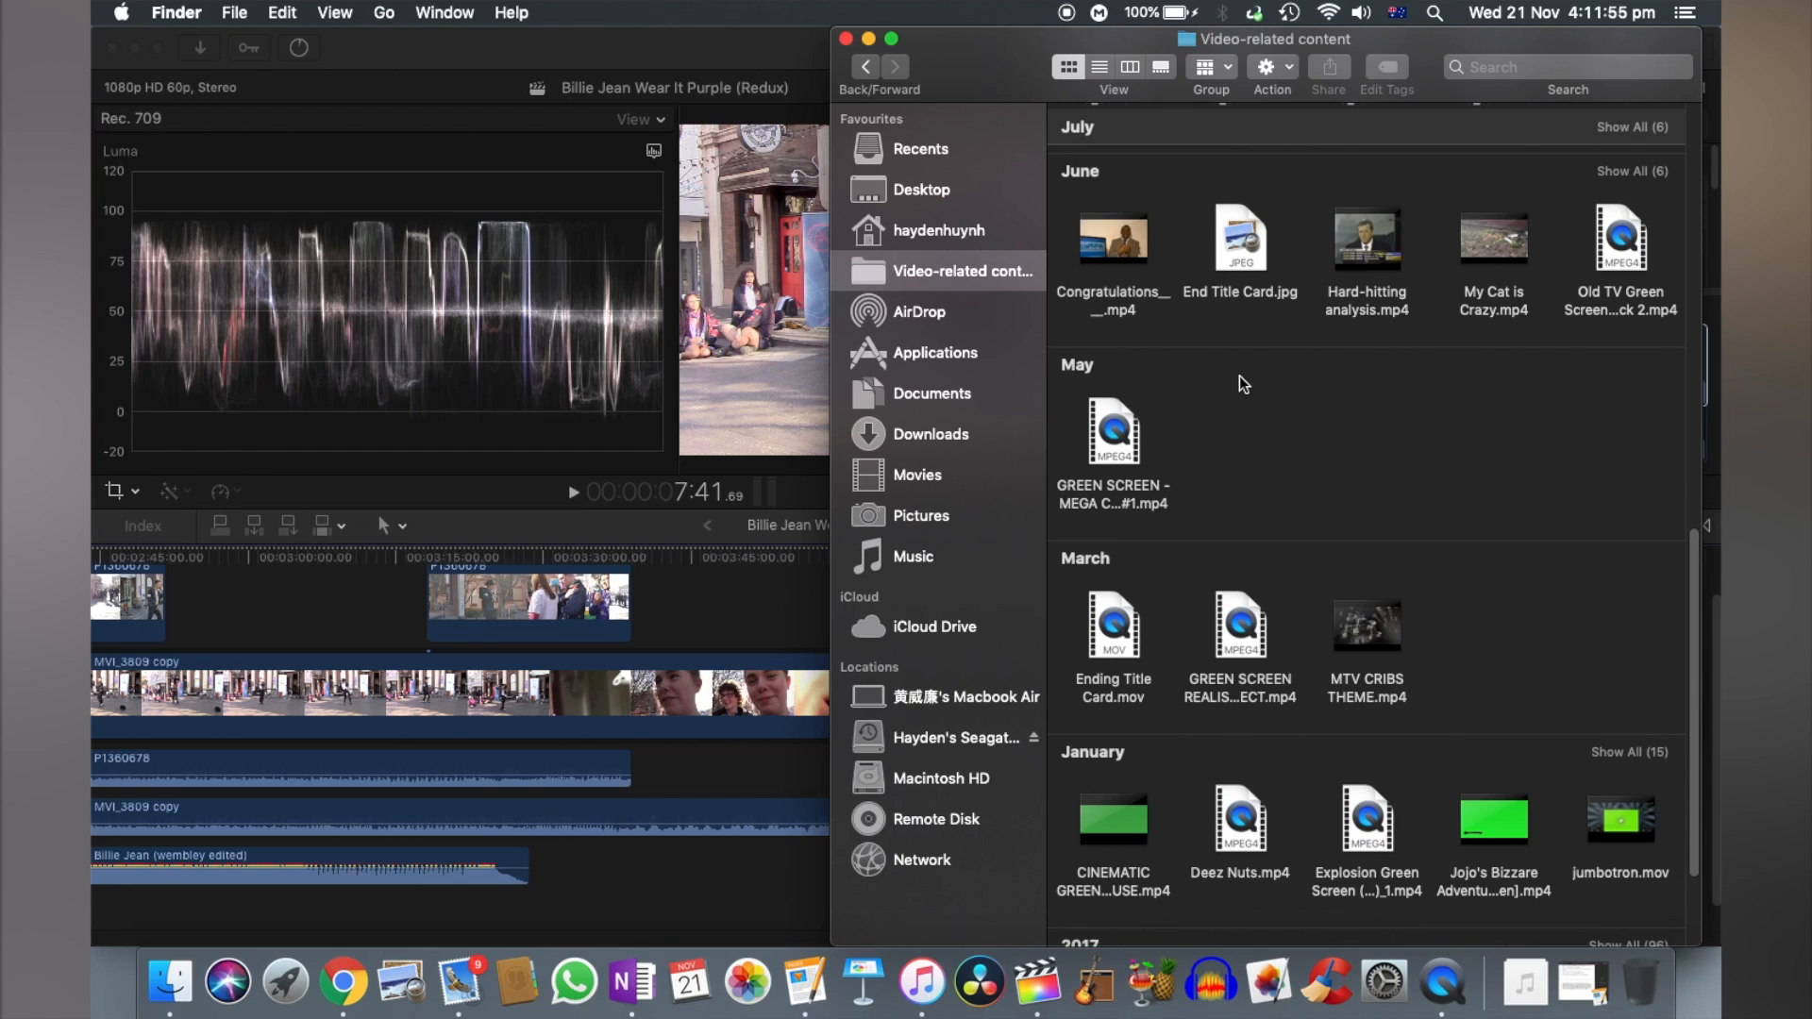
scroll(1256, 382, "up", 10)
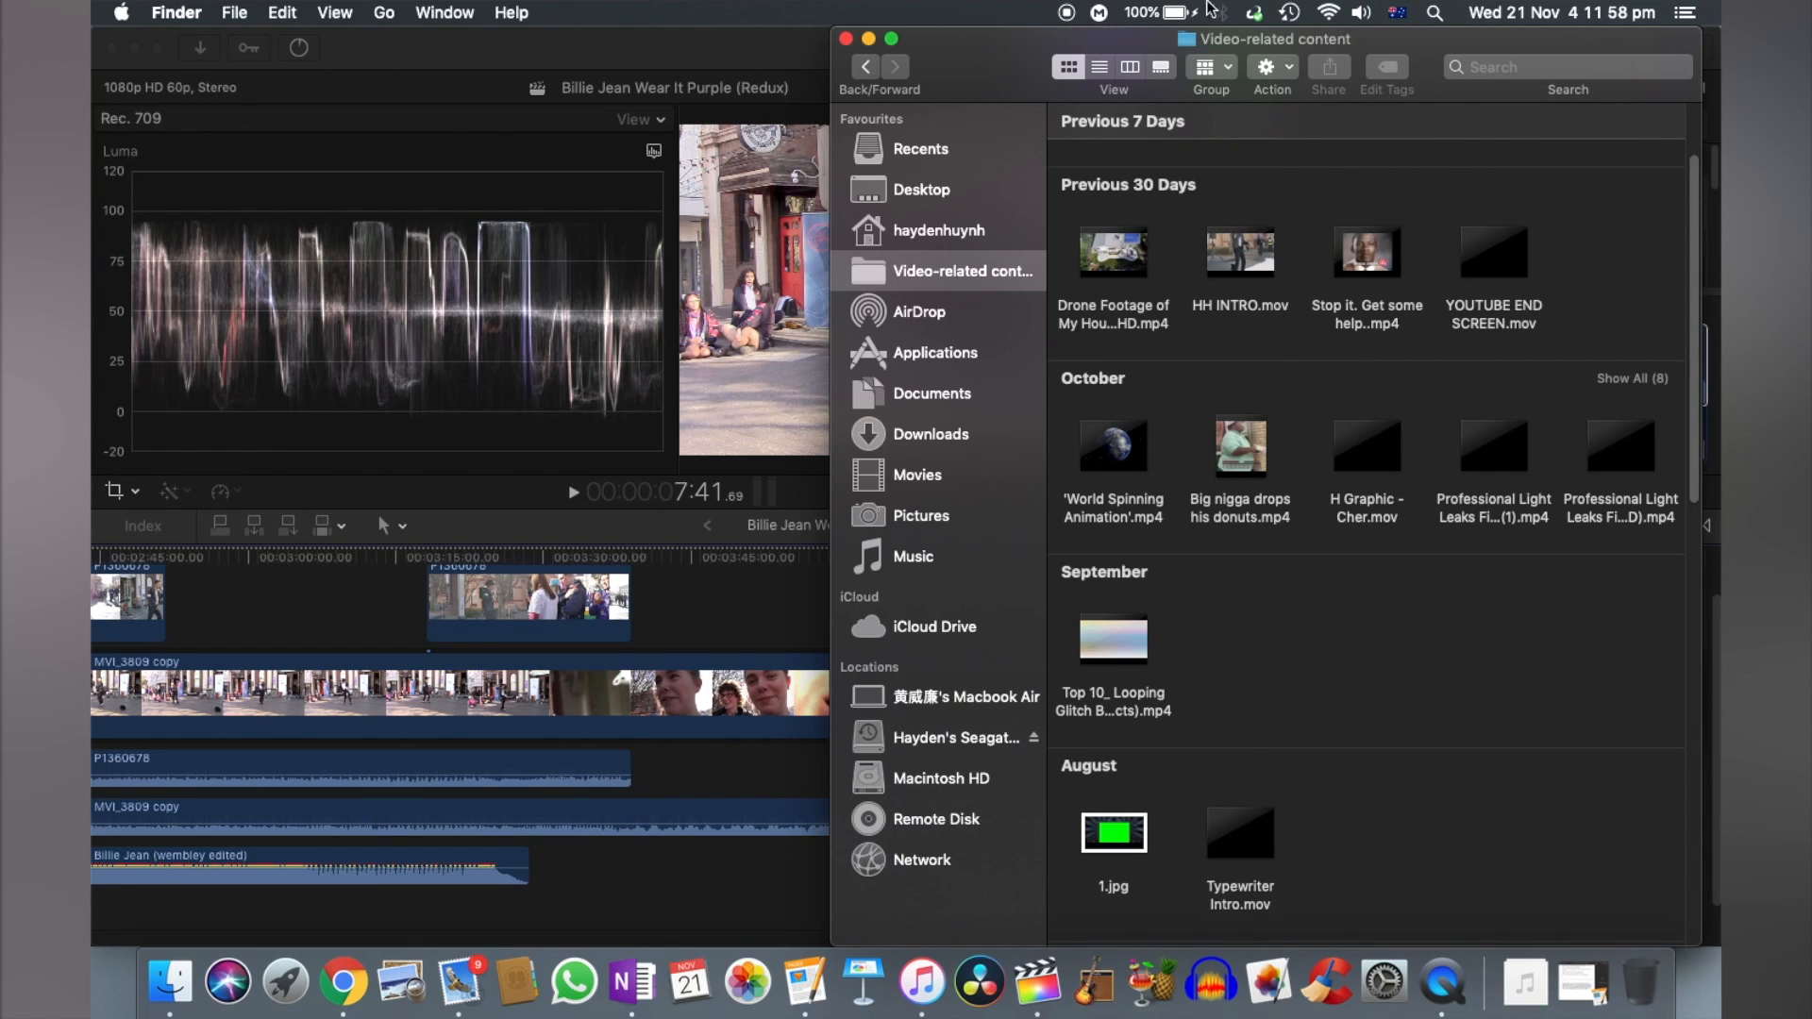
double_click(1032, 37)
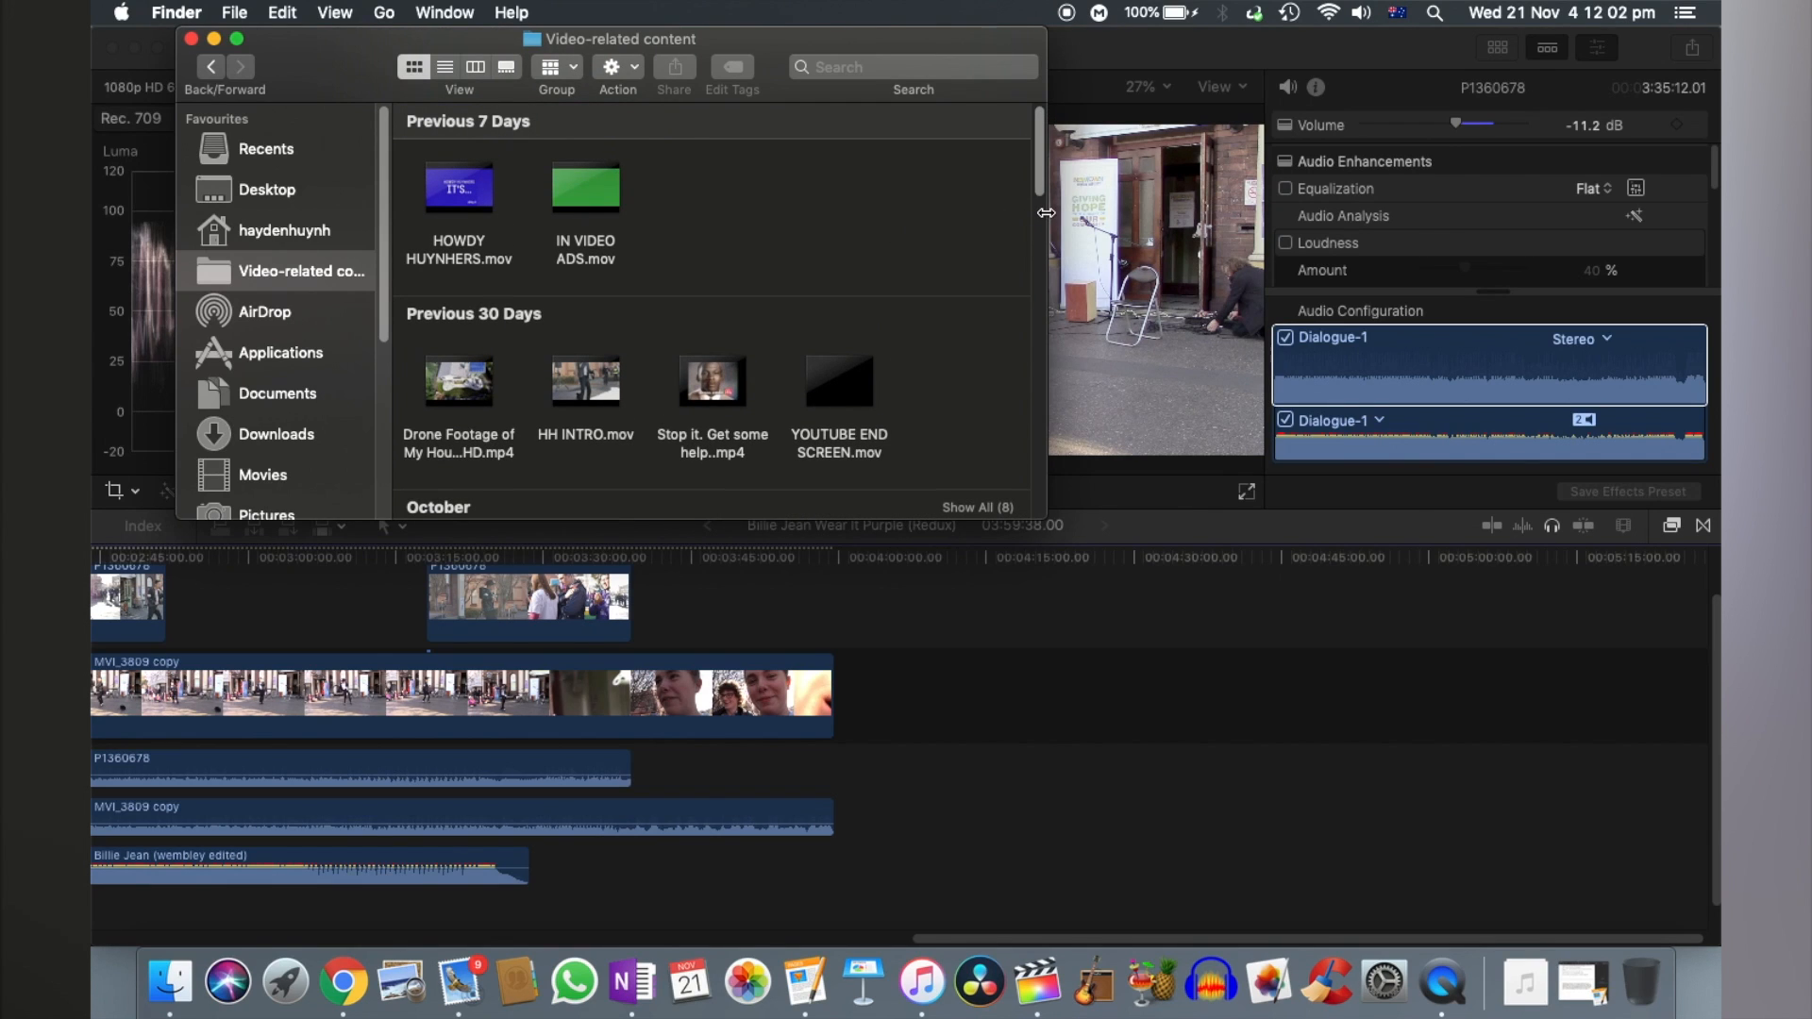
left_click_drag(1044, 219, 1713, 235)
left_click_drag(995, 519, 1056, 827)
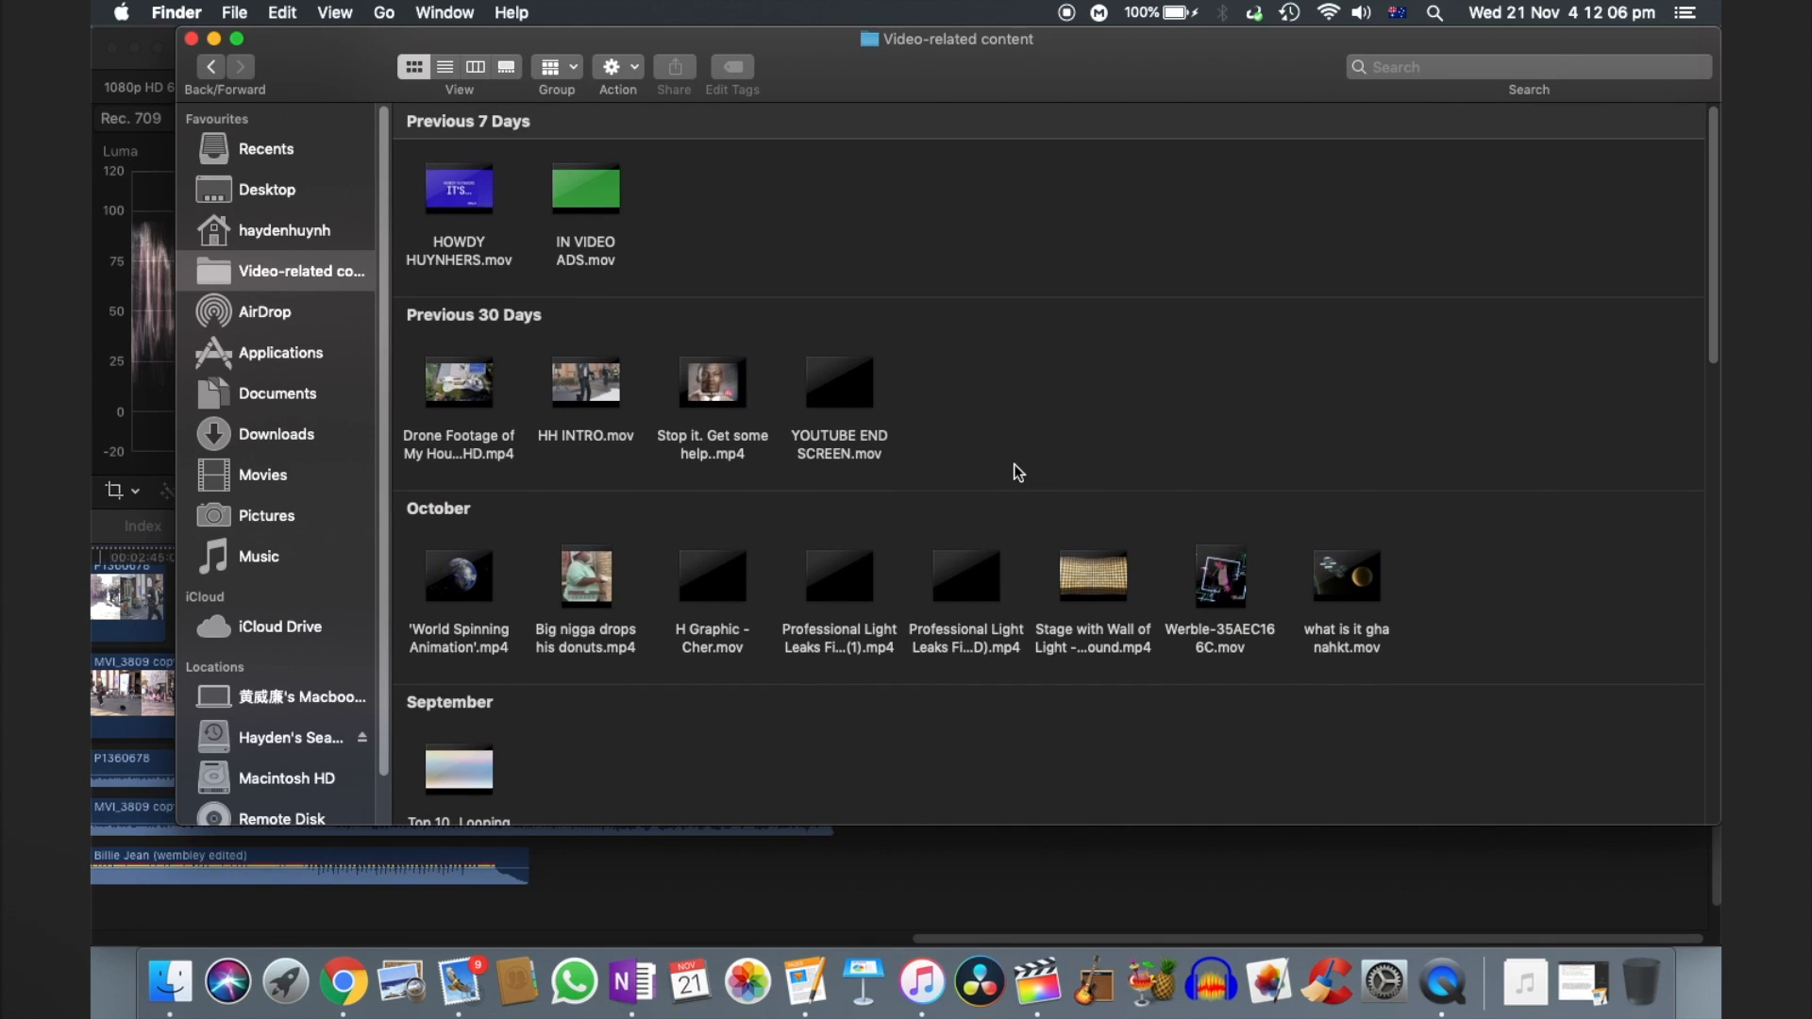
- Find YOUTUBE END SCREEN.mov in the folder and add it to the Final Cut Pro timeline directly after the MVI_3809 copy clip
scroll(1014, 467, "down", 3)
scroll(1015, 469, "down", 10)
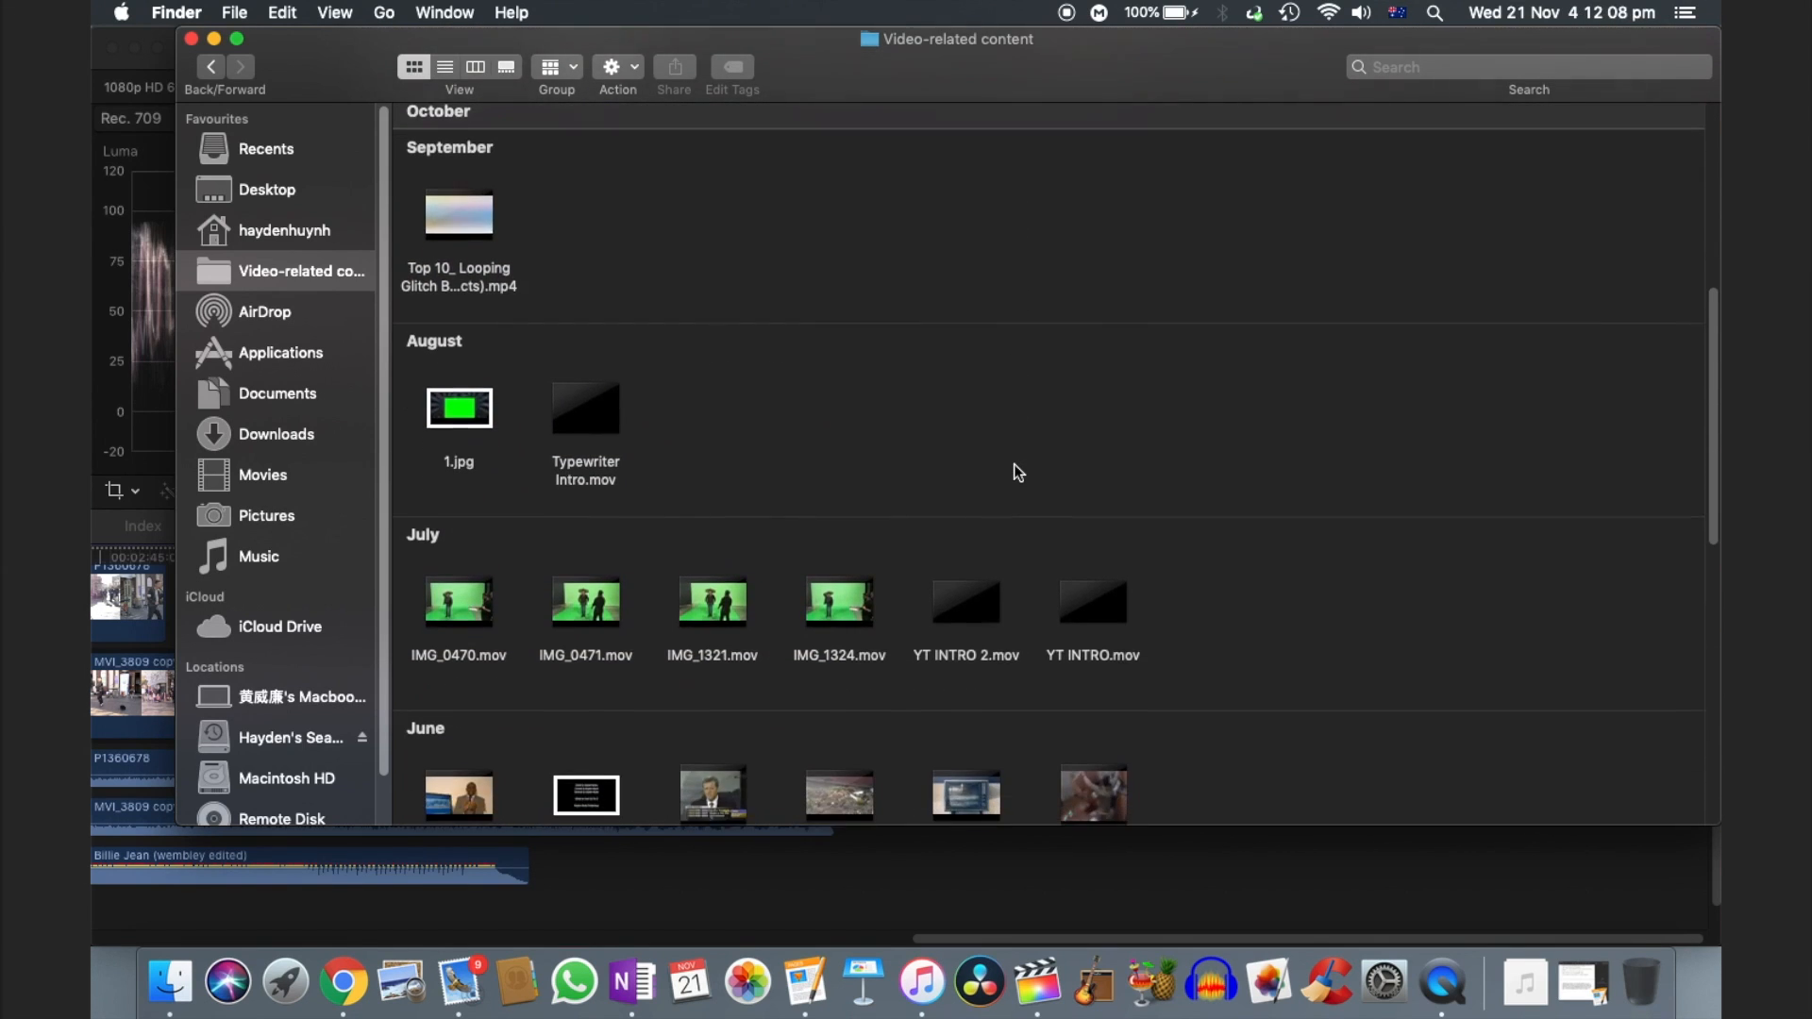
scroll(1015, 468, "down", 5)
scroll(1015, 468, "up", 5)
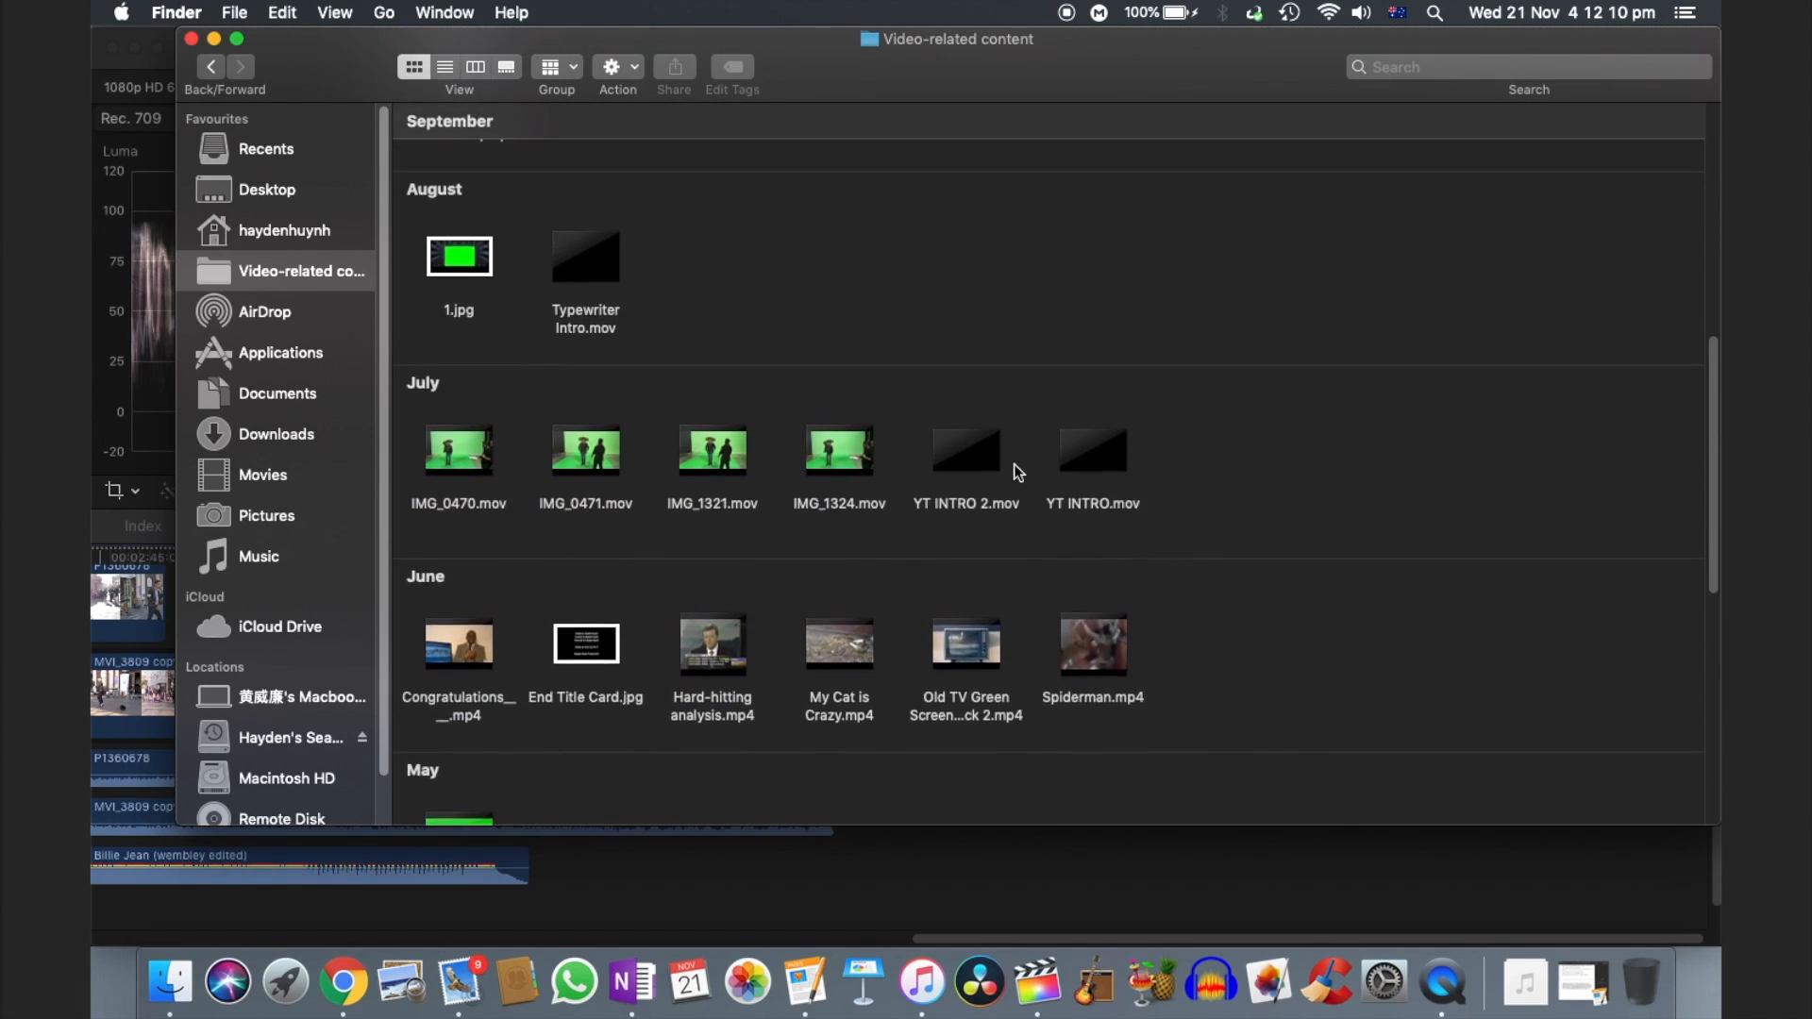
scroll(1018, 472, "up", 5)
scroll(1017, 472, "up", 4)
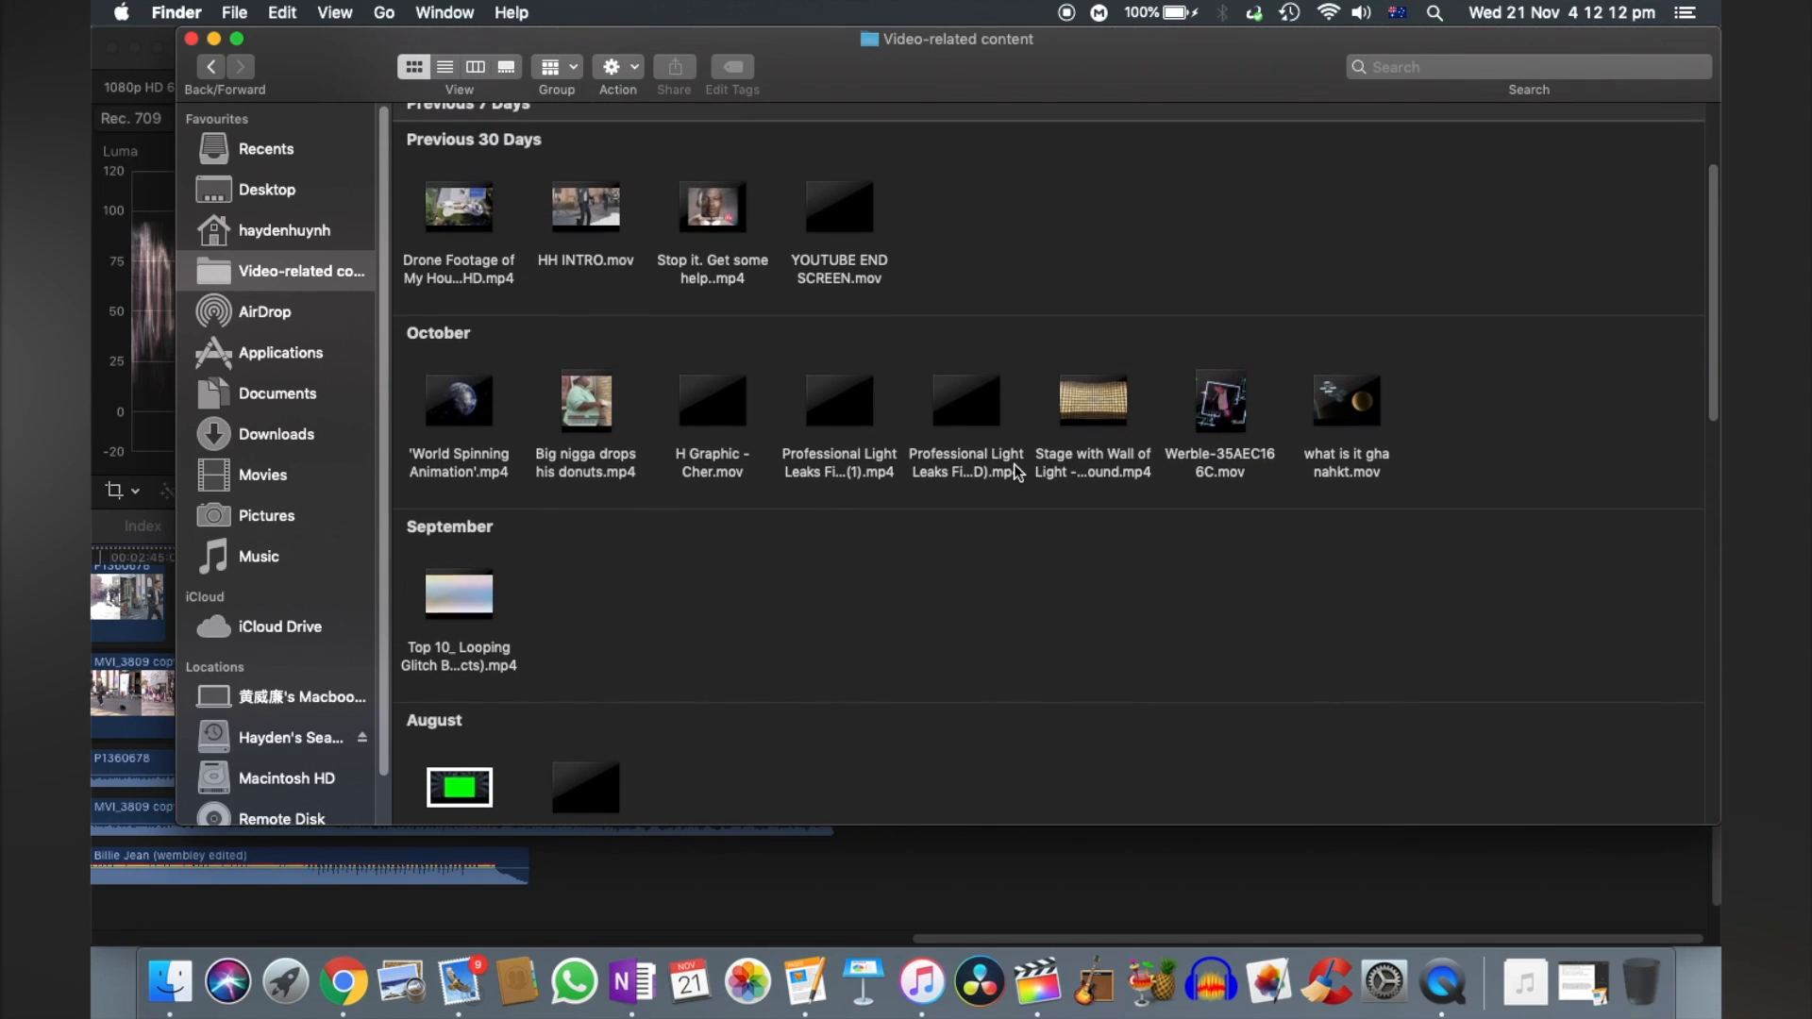
scroll(757, 341, "up", 3)
left_click(816, 64)
left_click_drag(816, 64, 1573, 66)
left_click_drag(1594, 350, 869, 680)
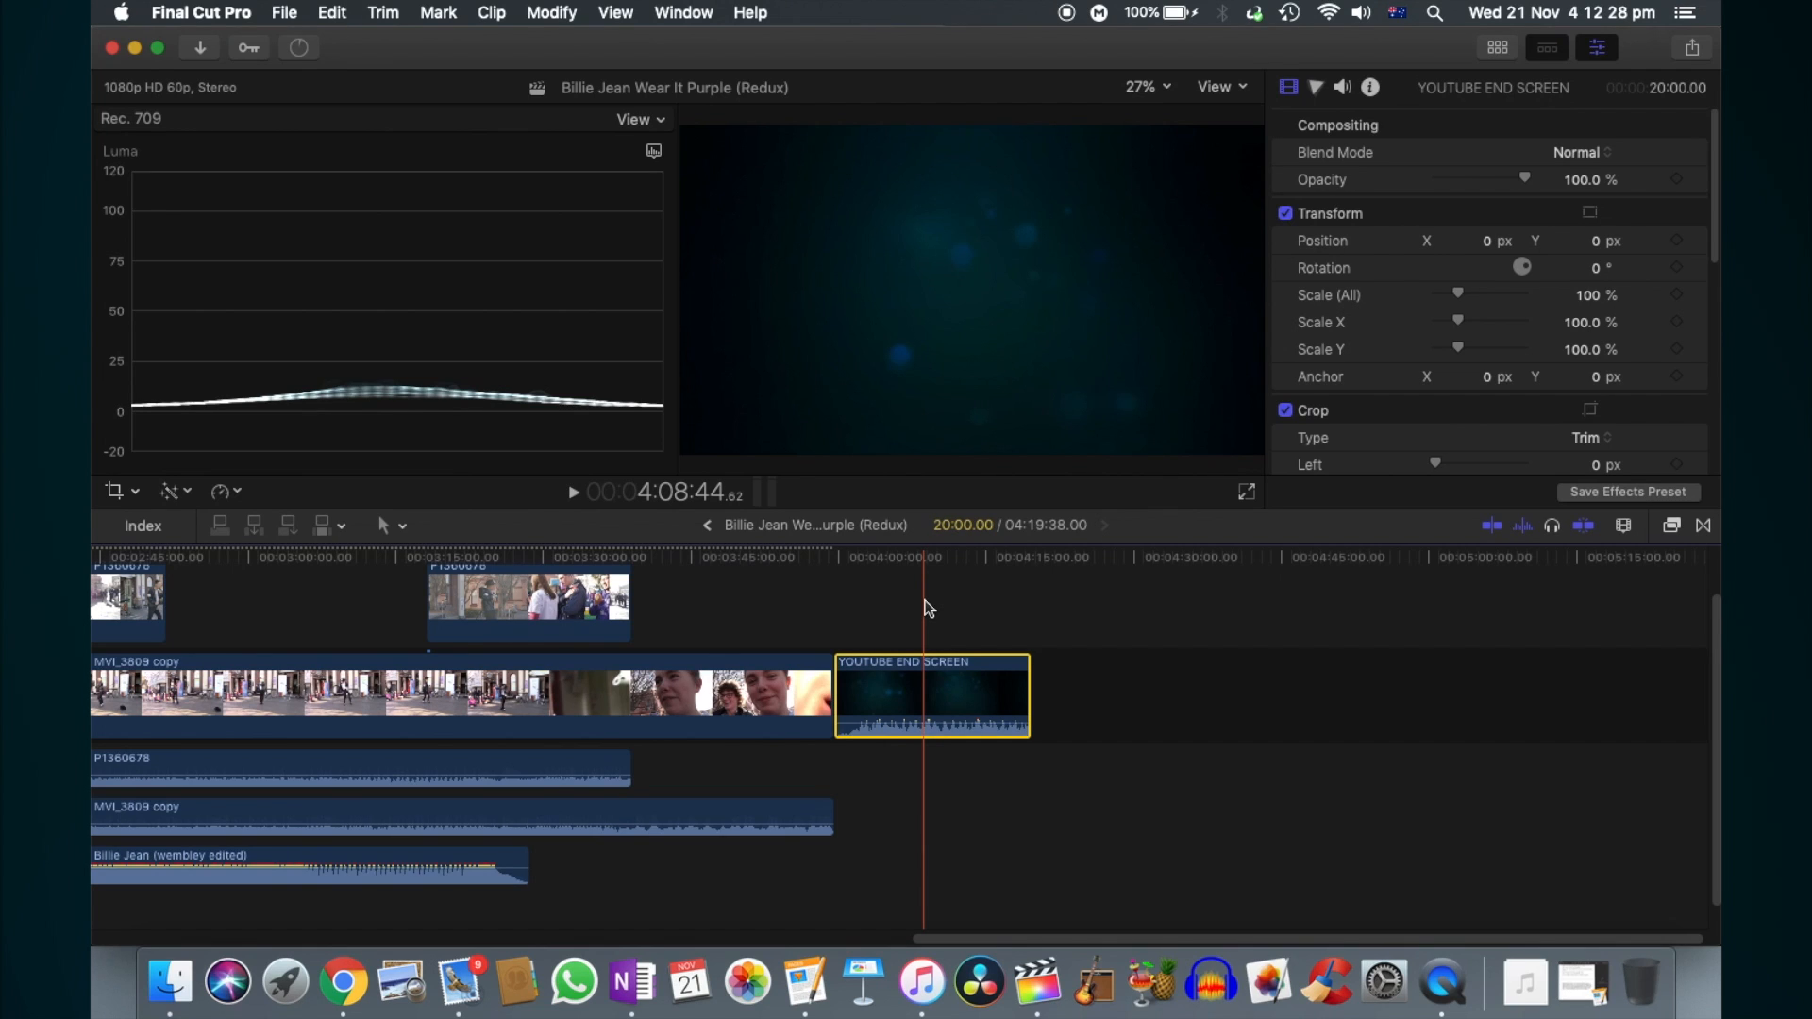
- Select every clip in the project and set the Rate Conform frame sampling to Optical Flow
scroll(926, 606, "left", 15)
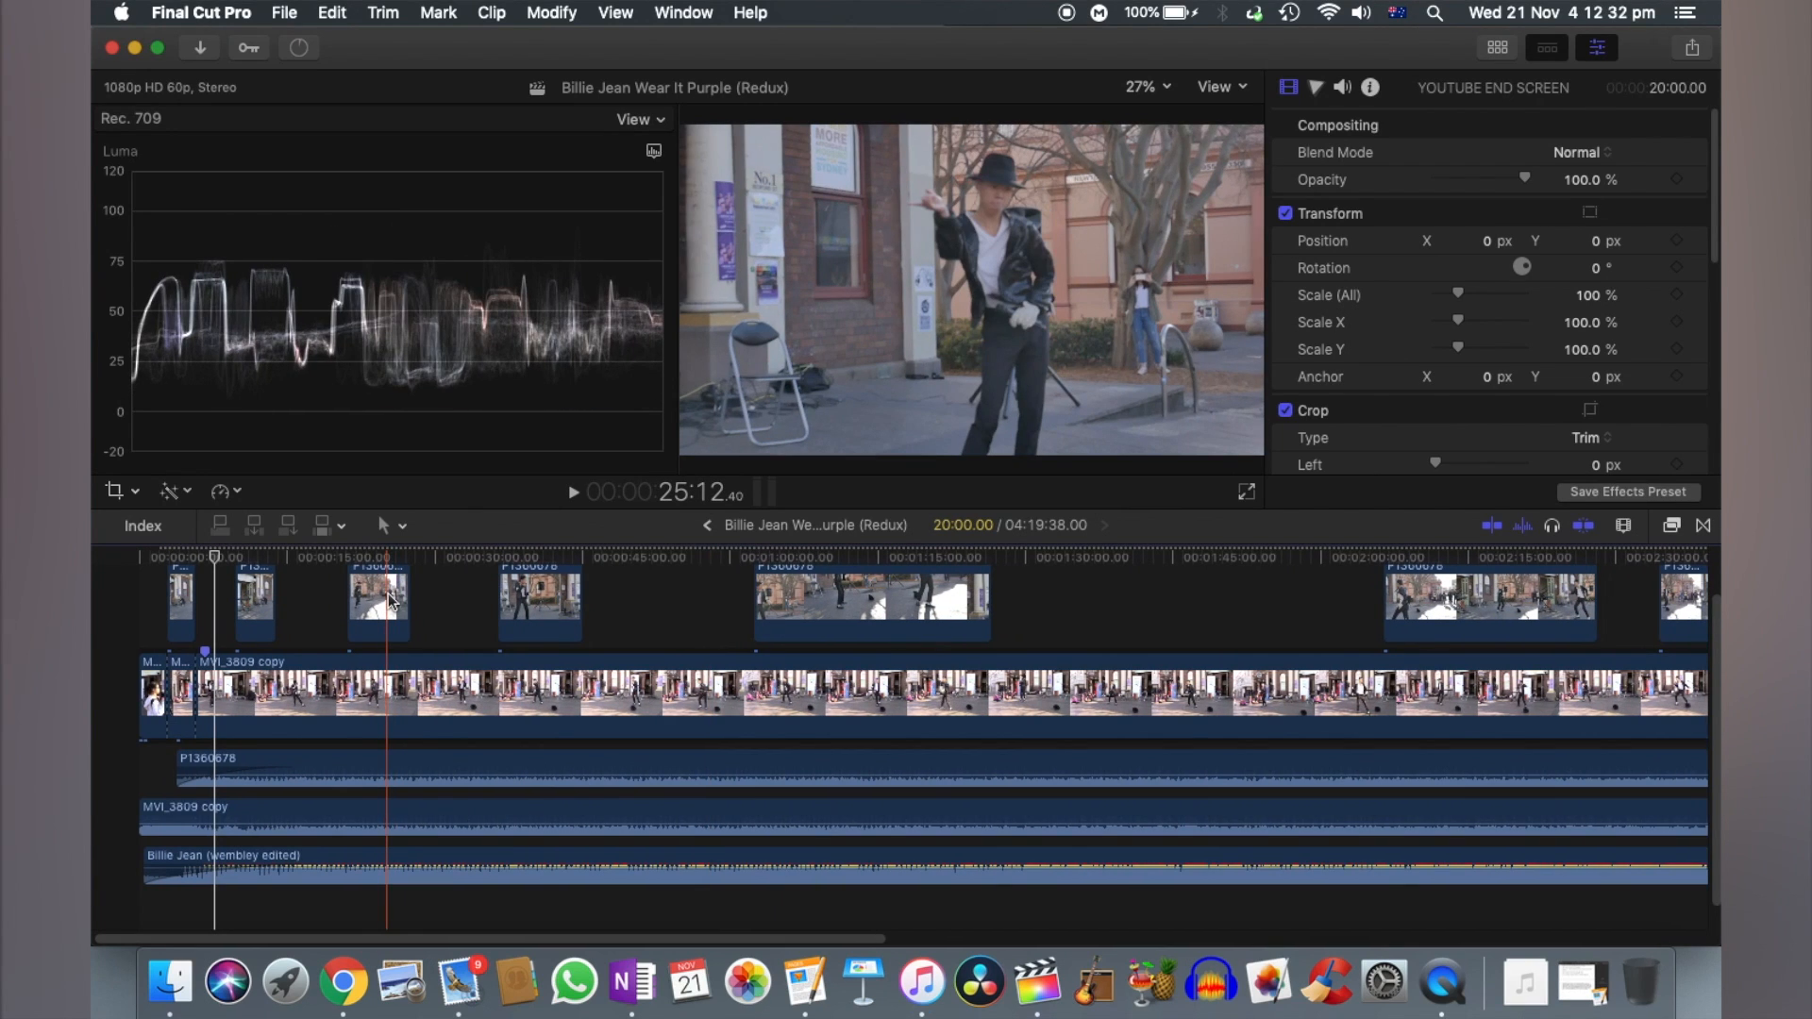
left_click(113, 605)
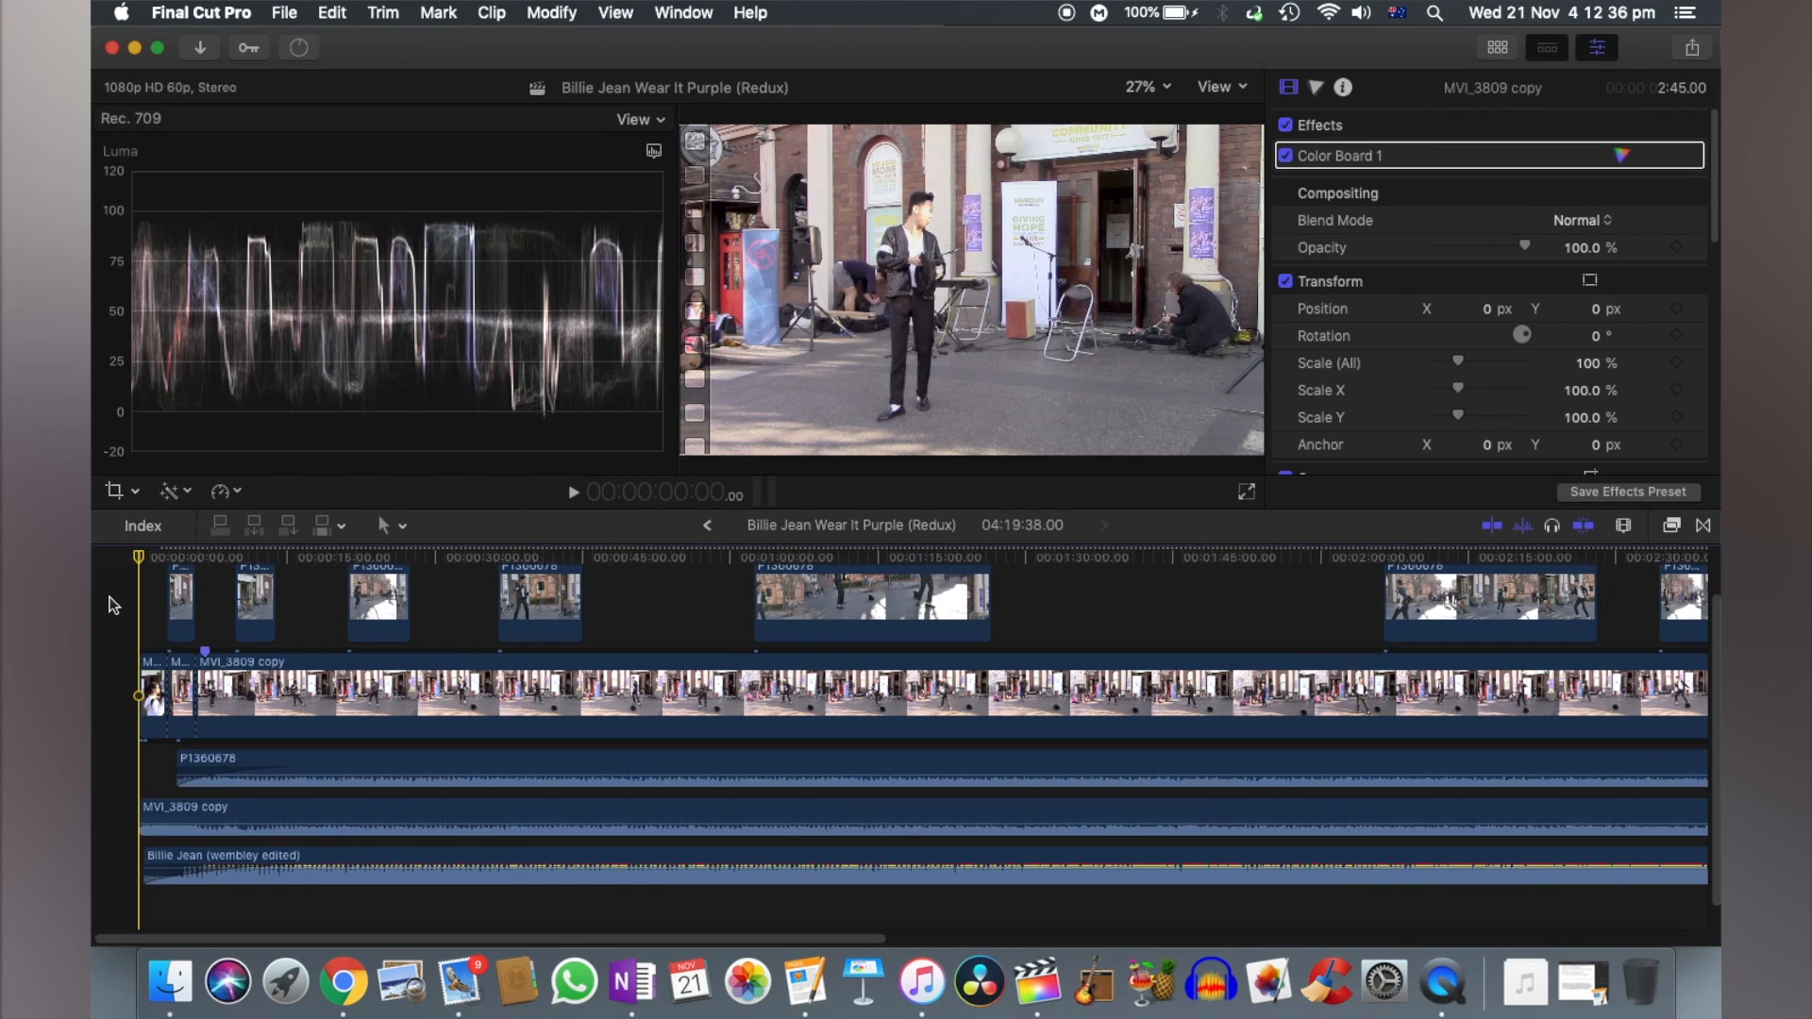
key("super+a")
scroll(1496, 300, "down", 10)
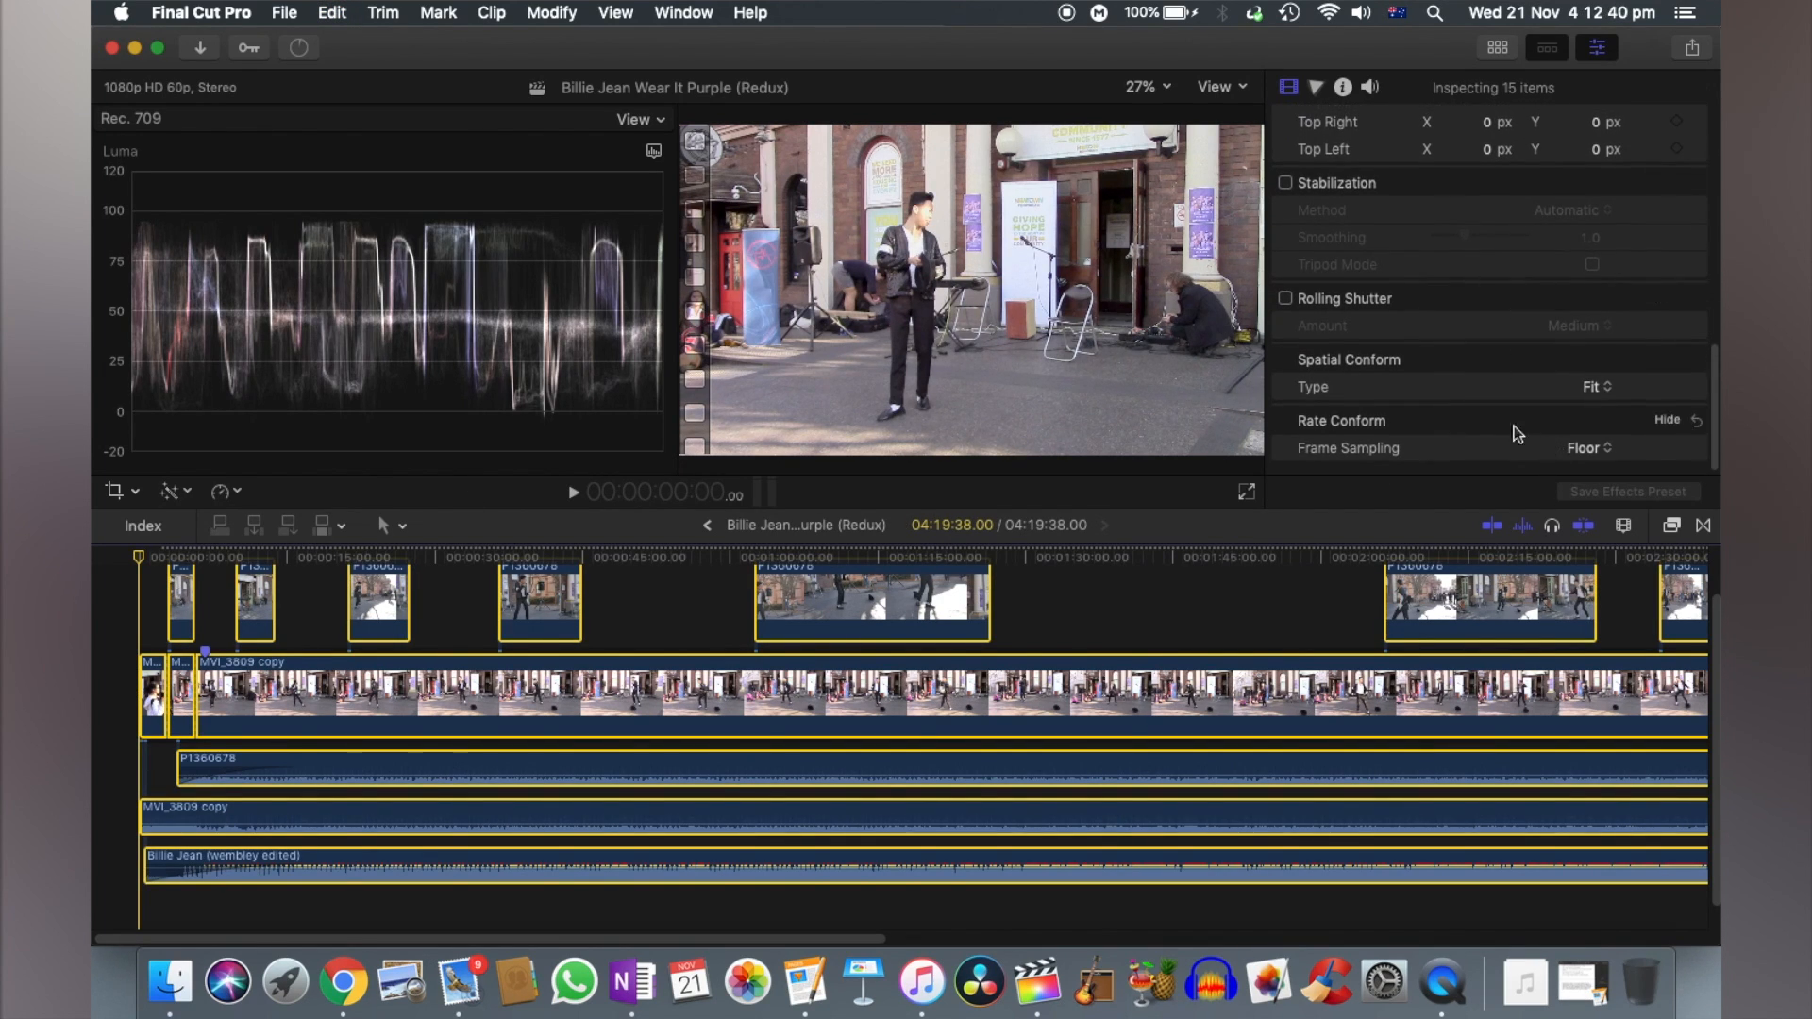
left_click(1595, 449)
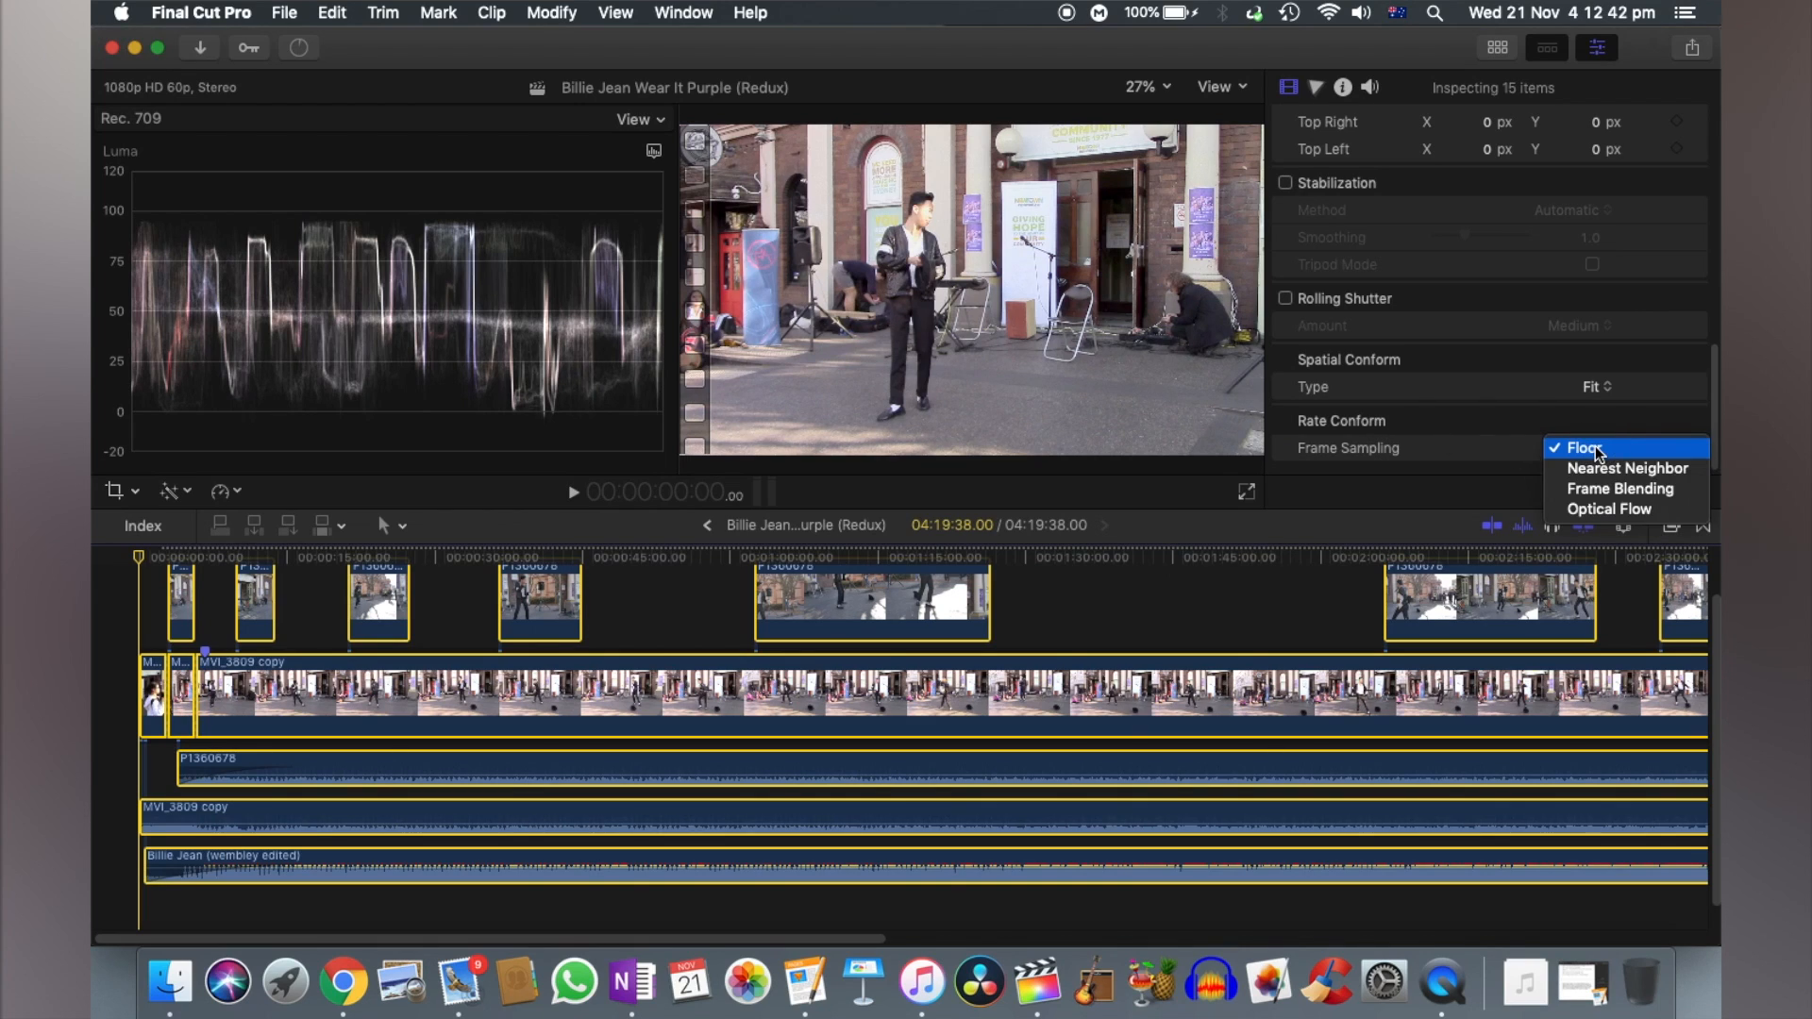
left_click(1609, 509)
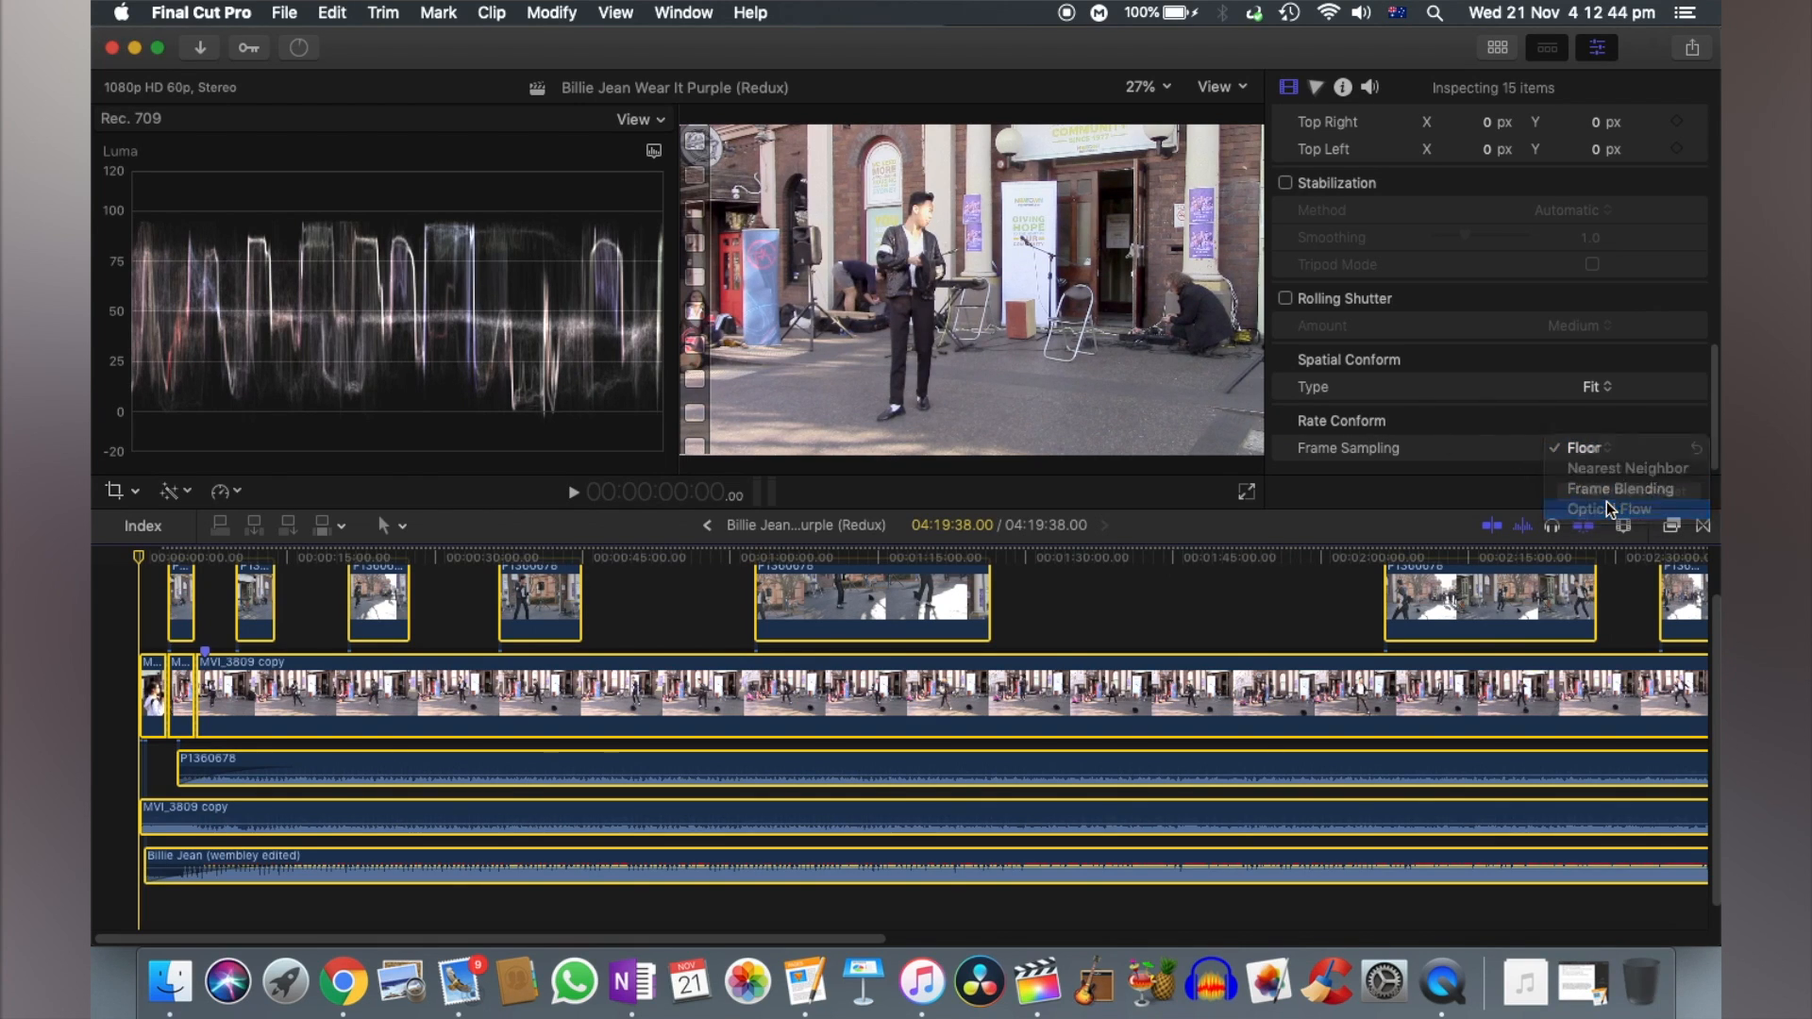
- Examine the motion in the P1360678 shot frame by frame from about 1:14 to 1:17 for the effect of optical flow
left_click(1248, 615)
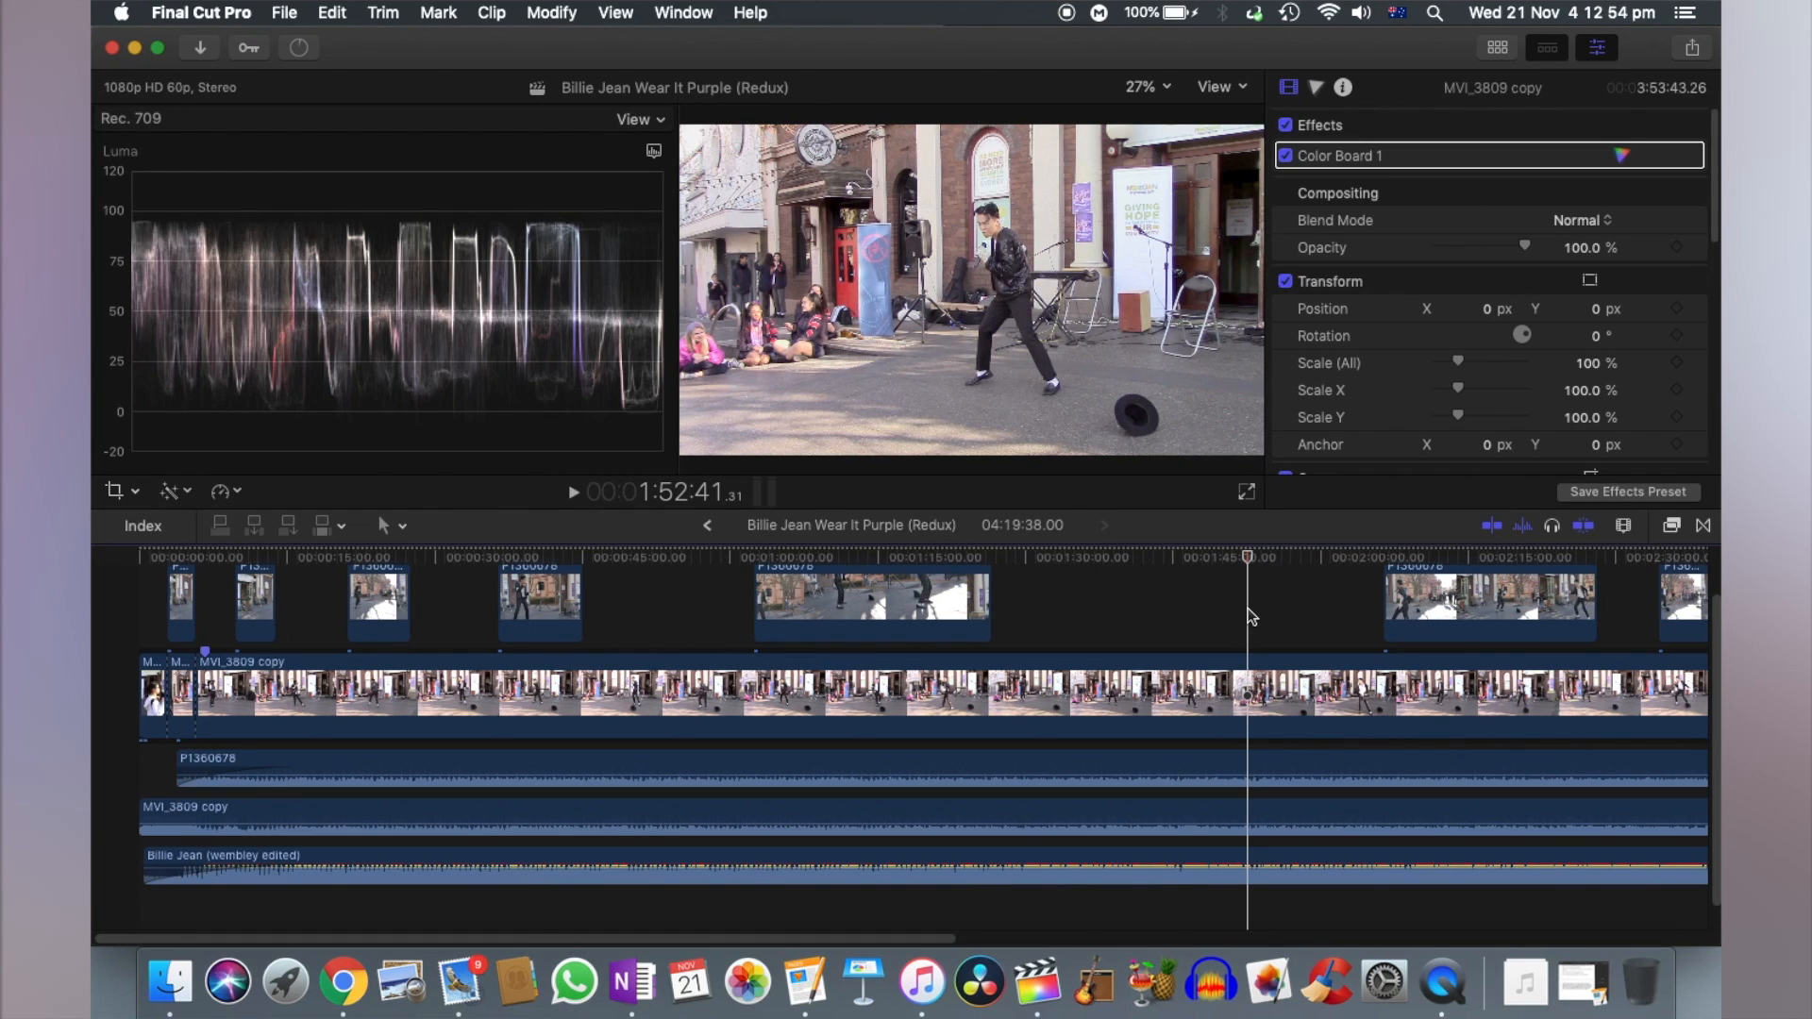
left_click(878, 557)
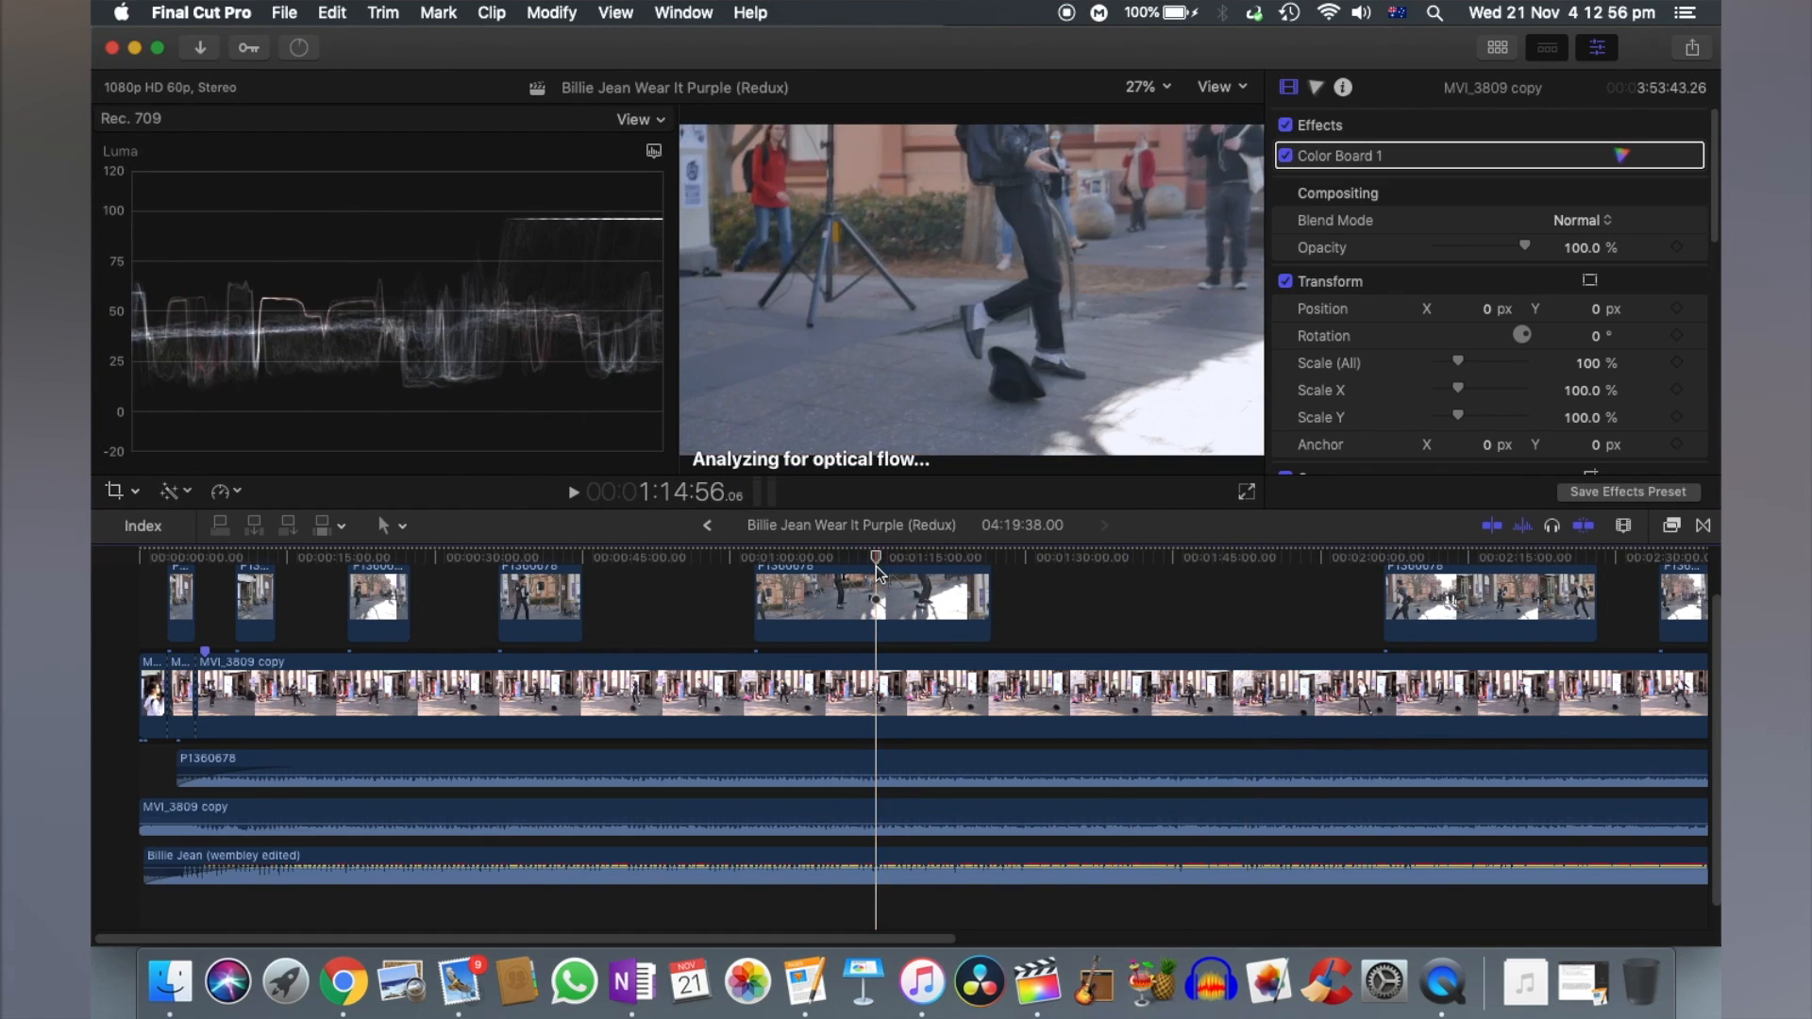
left_click(874, 597)
key("super+equal")
key("super+equal")
key("super+equal")
key("super+equal")
key("super+equal")
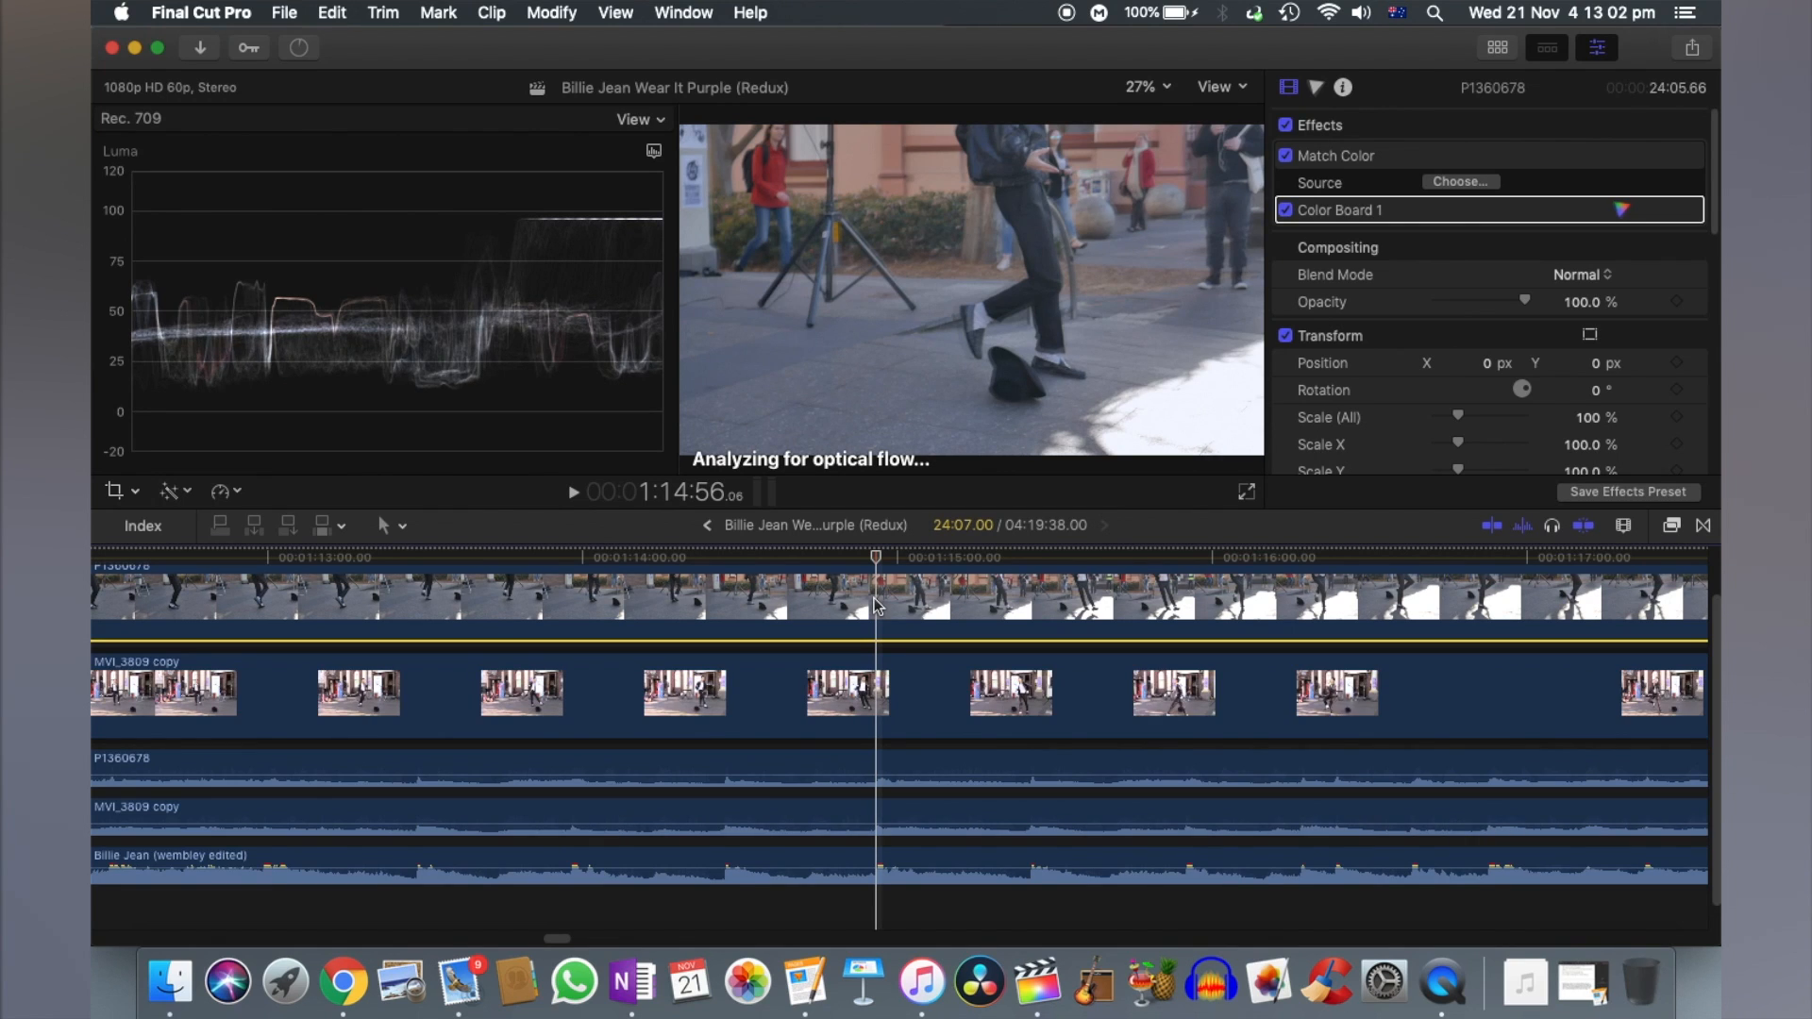
key("space")
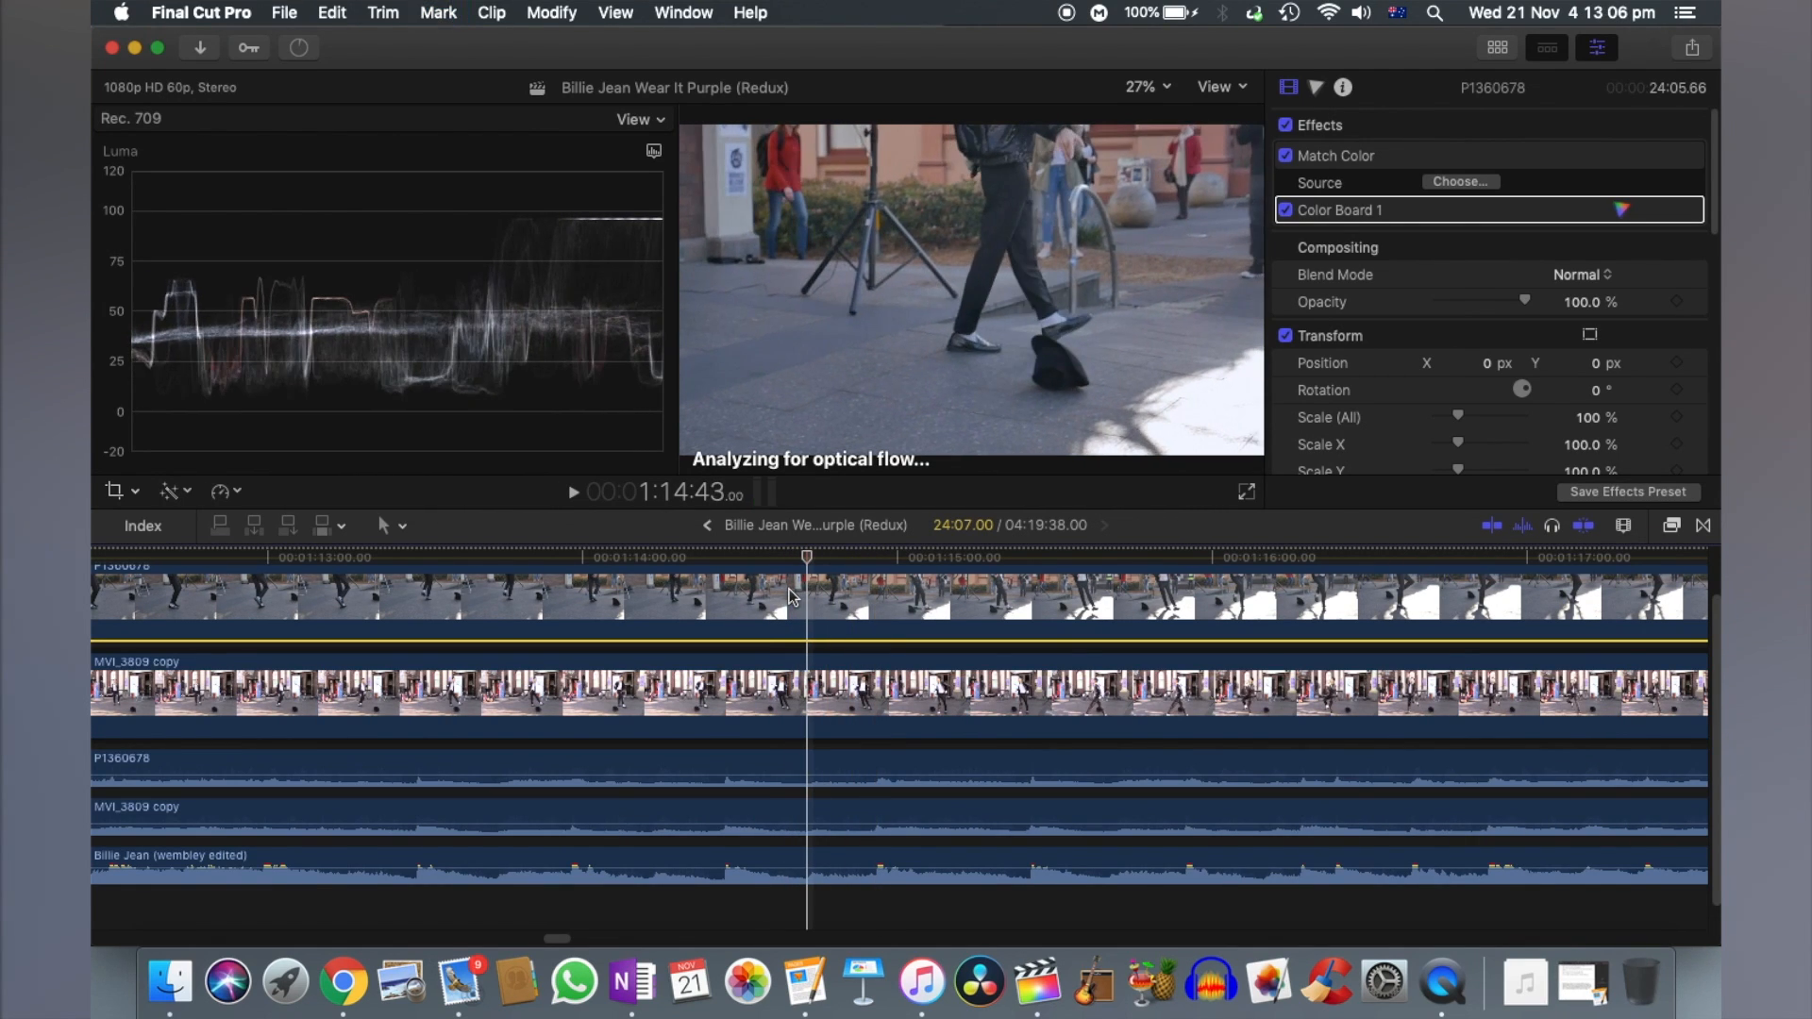
key("Right")
key("Right")
key("Right")
key("Right")
key("Right")
key("Right")
key("Right")
key("Right")
key("Right")
key("Right")
key("Right")
key("Right")
key("Right")
key("Right")
key("Right")
key("Right")
key("Right")
key("Left")
key("Left")
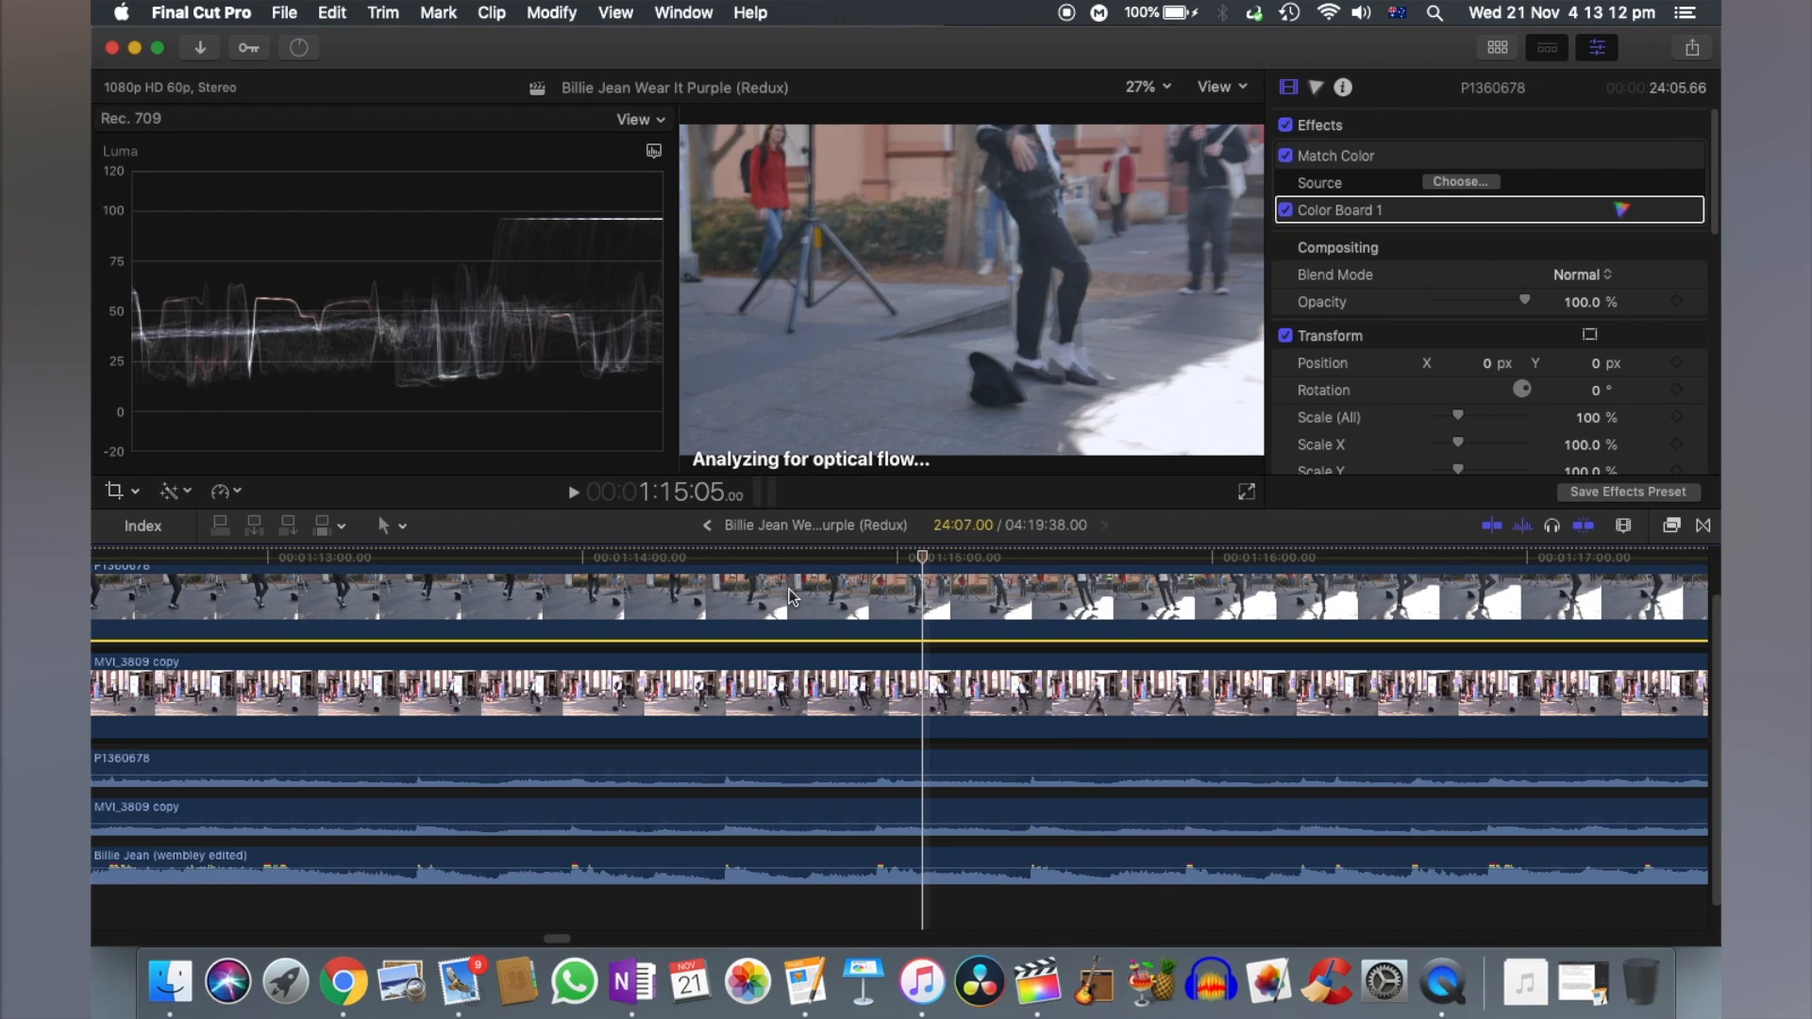
key("Right")
key("Left")
key("Right")
key("Right")
key("Right")
key("Right")
key("Right")
key("Right")
key("Right")
key("Right")
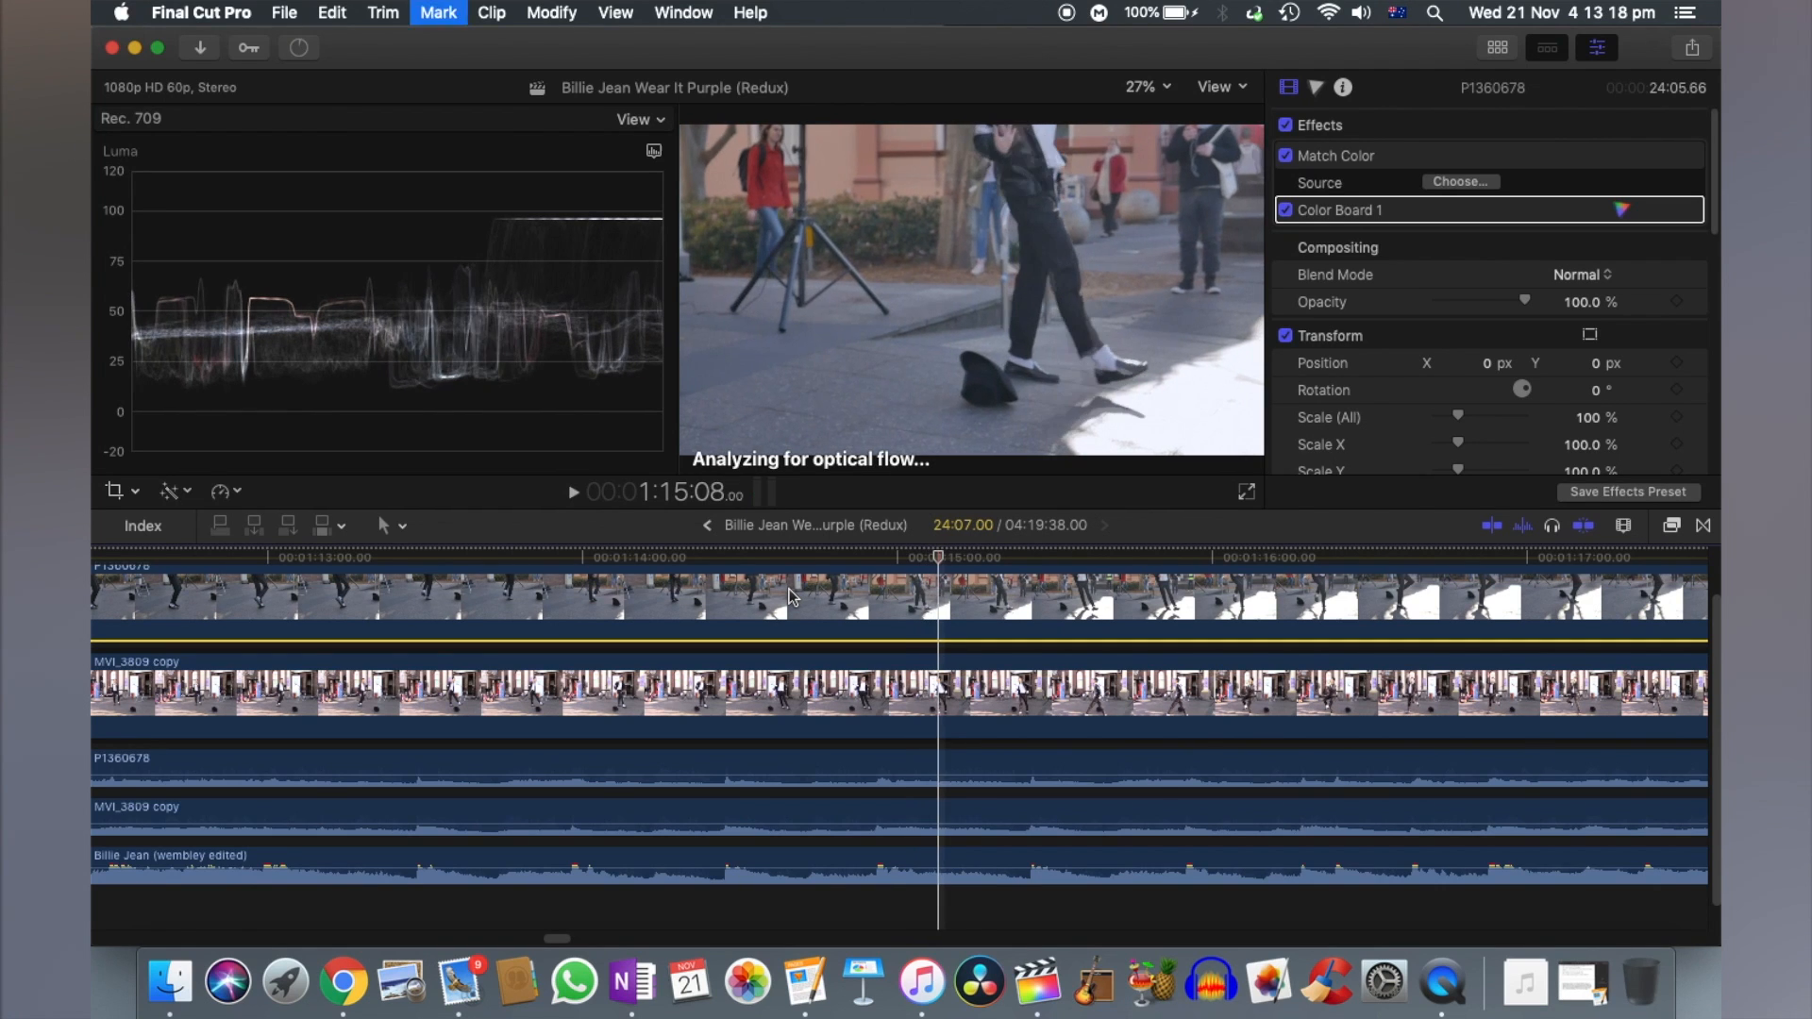
key("Right")
key("Right")
key("Right")
key("Right")
key("Right")
key("Right")
key("Right")
key("Right")
key("Right")
key("Right")
key("Right")
key("Right")
key("Right")
key("Right")
key("Right")
key("Right")
key("Right")
key("Right")
key("Right")
key("Right")
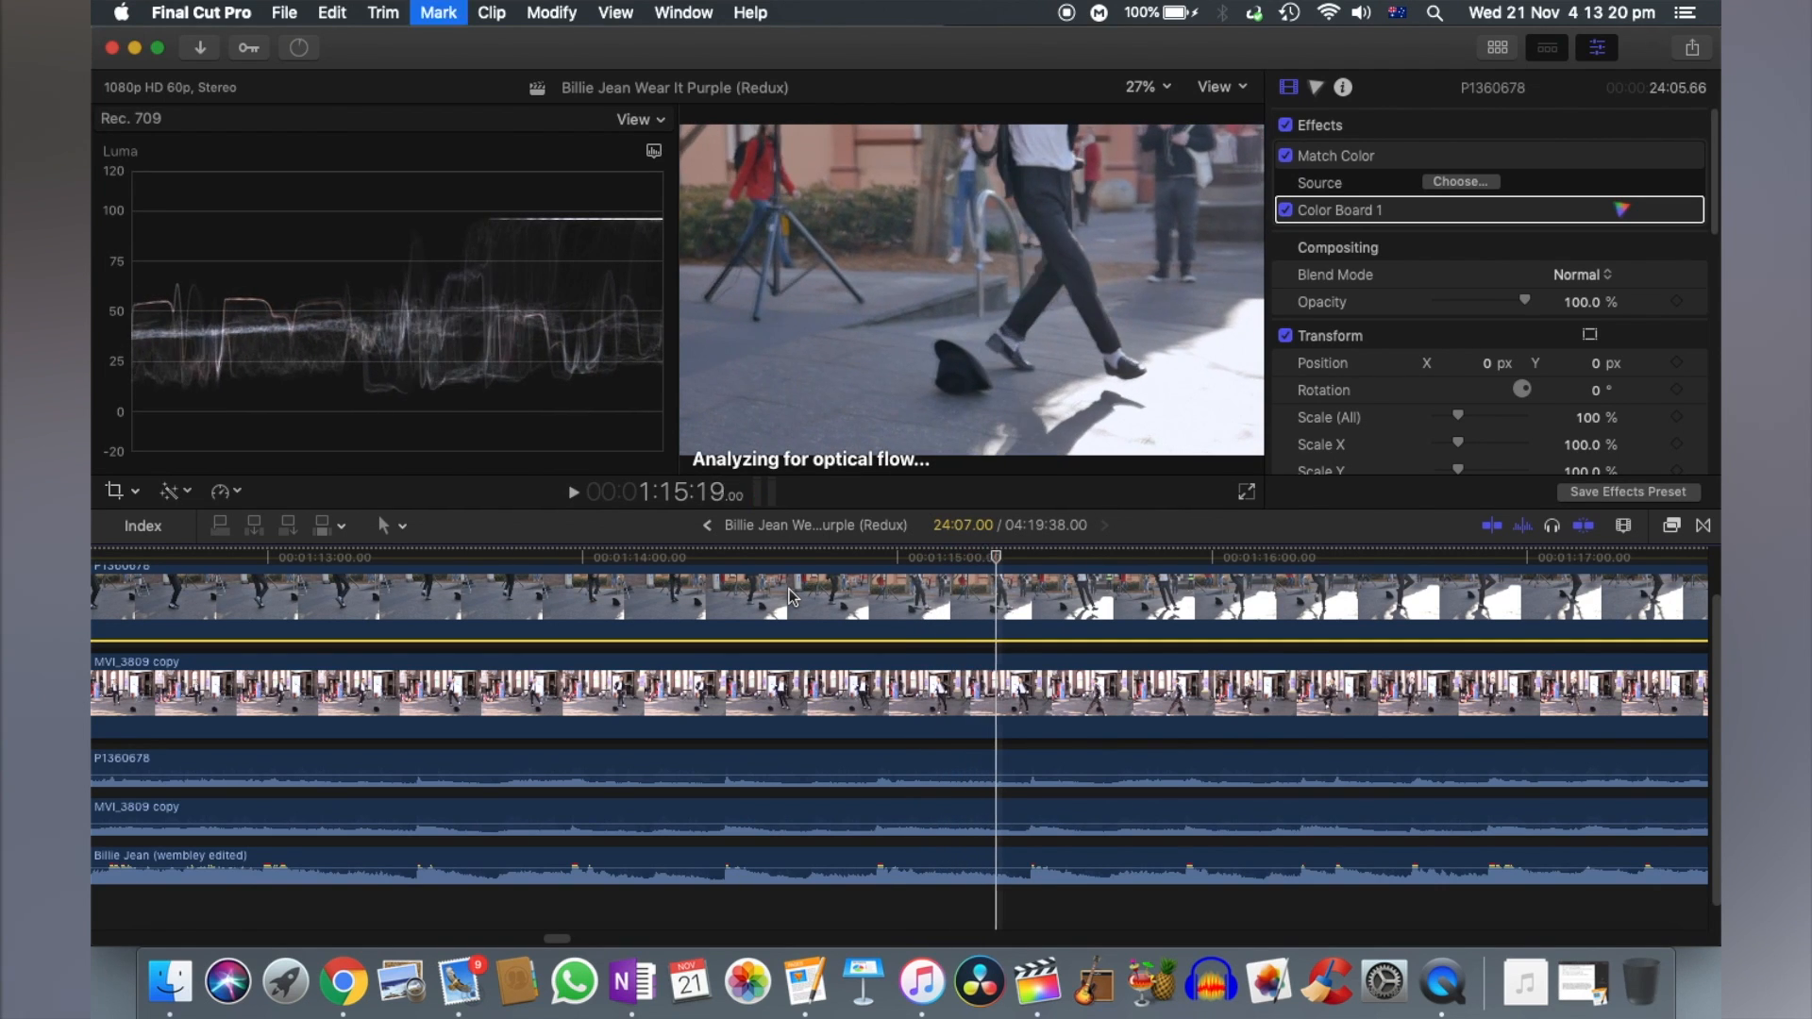
key("Right")
key("Right")
key("Right")
key("Right")
key("Right")
key("Right")
key("Right")
key("Right")
key("Right")
key("Right")
key("Right")
key("Right")
key("Right")
key("Right")
key("Right")
key("Right")
key("Right")
key("Right")
key("Right")
key("Right")
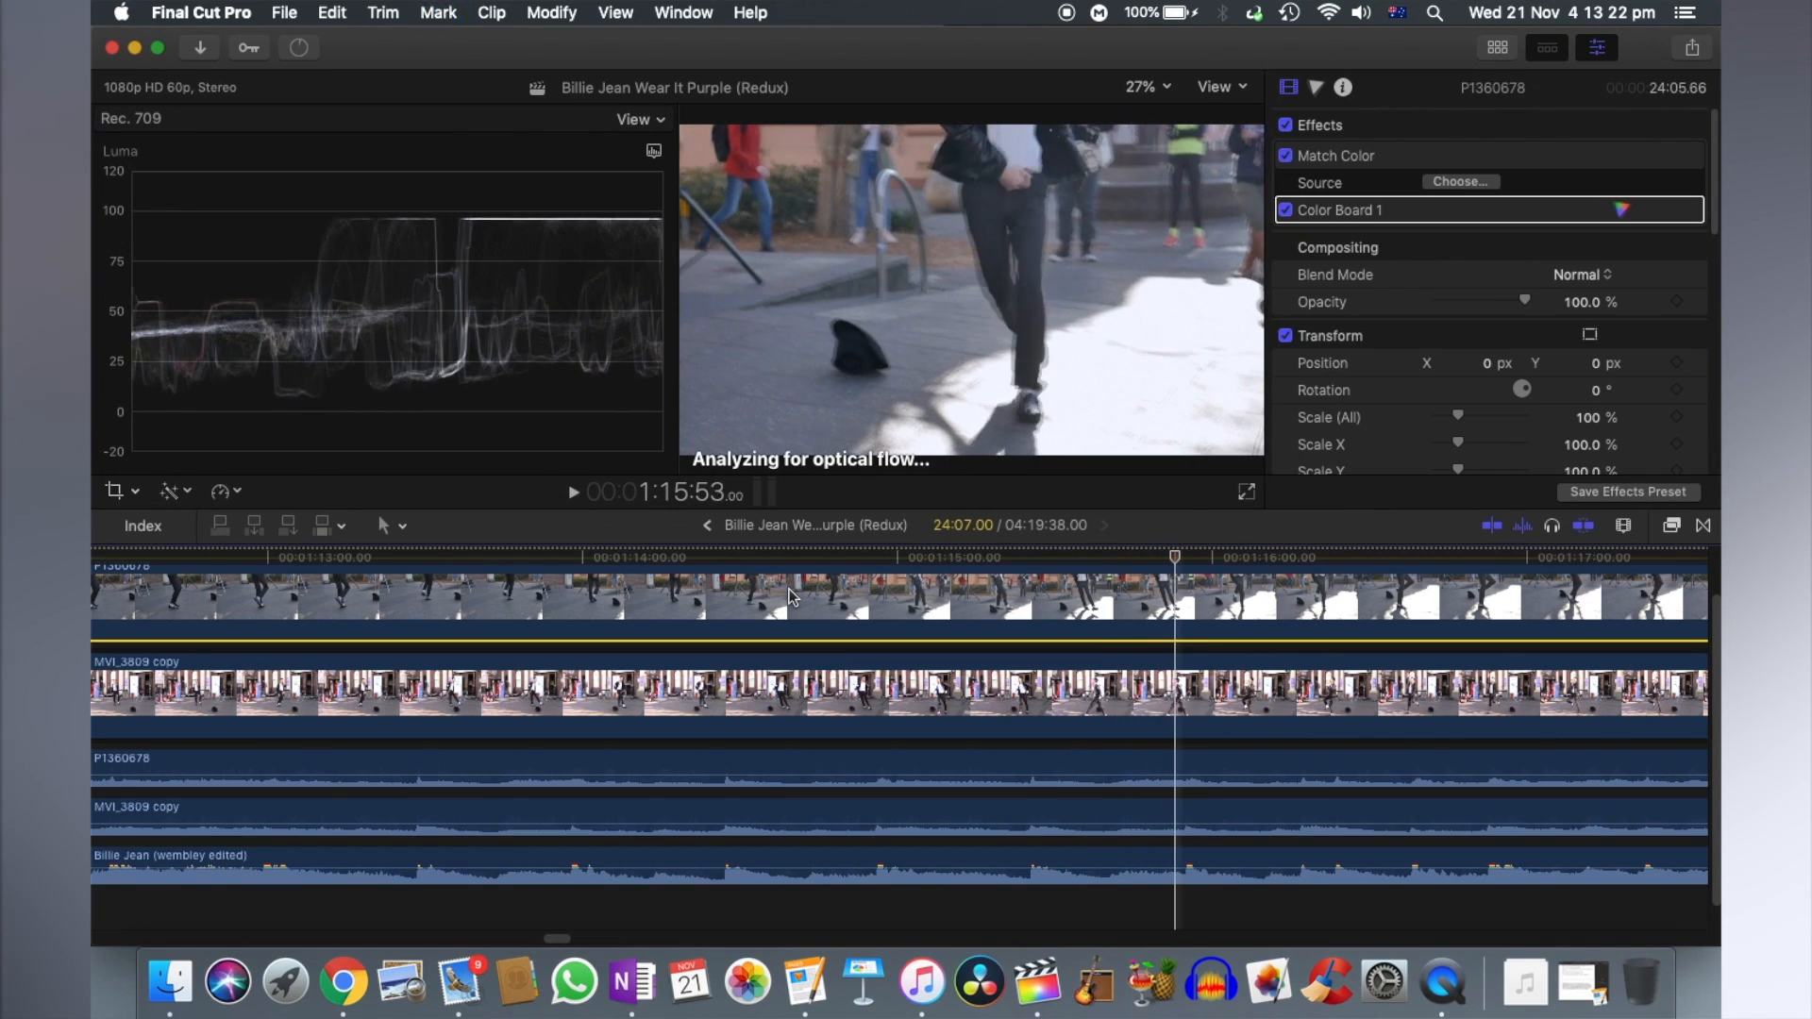
key("Right")
key("Right")
key("Right")
key("Right")
key("Right")
key("Right")
key("Right")
key("Right")
key("Right")
key("Right")
key("Right")
key("Right")
key("Right")
key("Right")
key("Right")
key("Right")
key("Right")
key("Right")
key("Right")
key("Right")
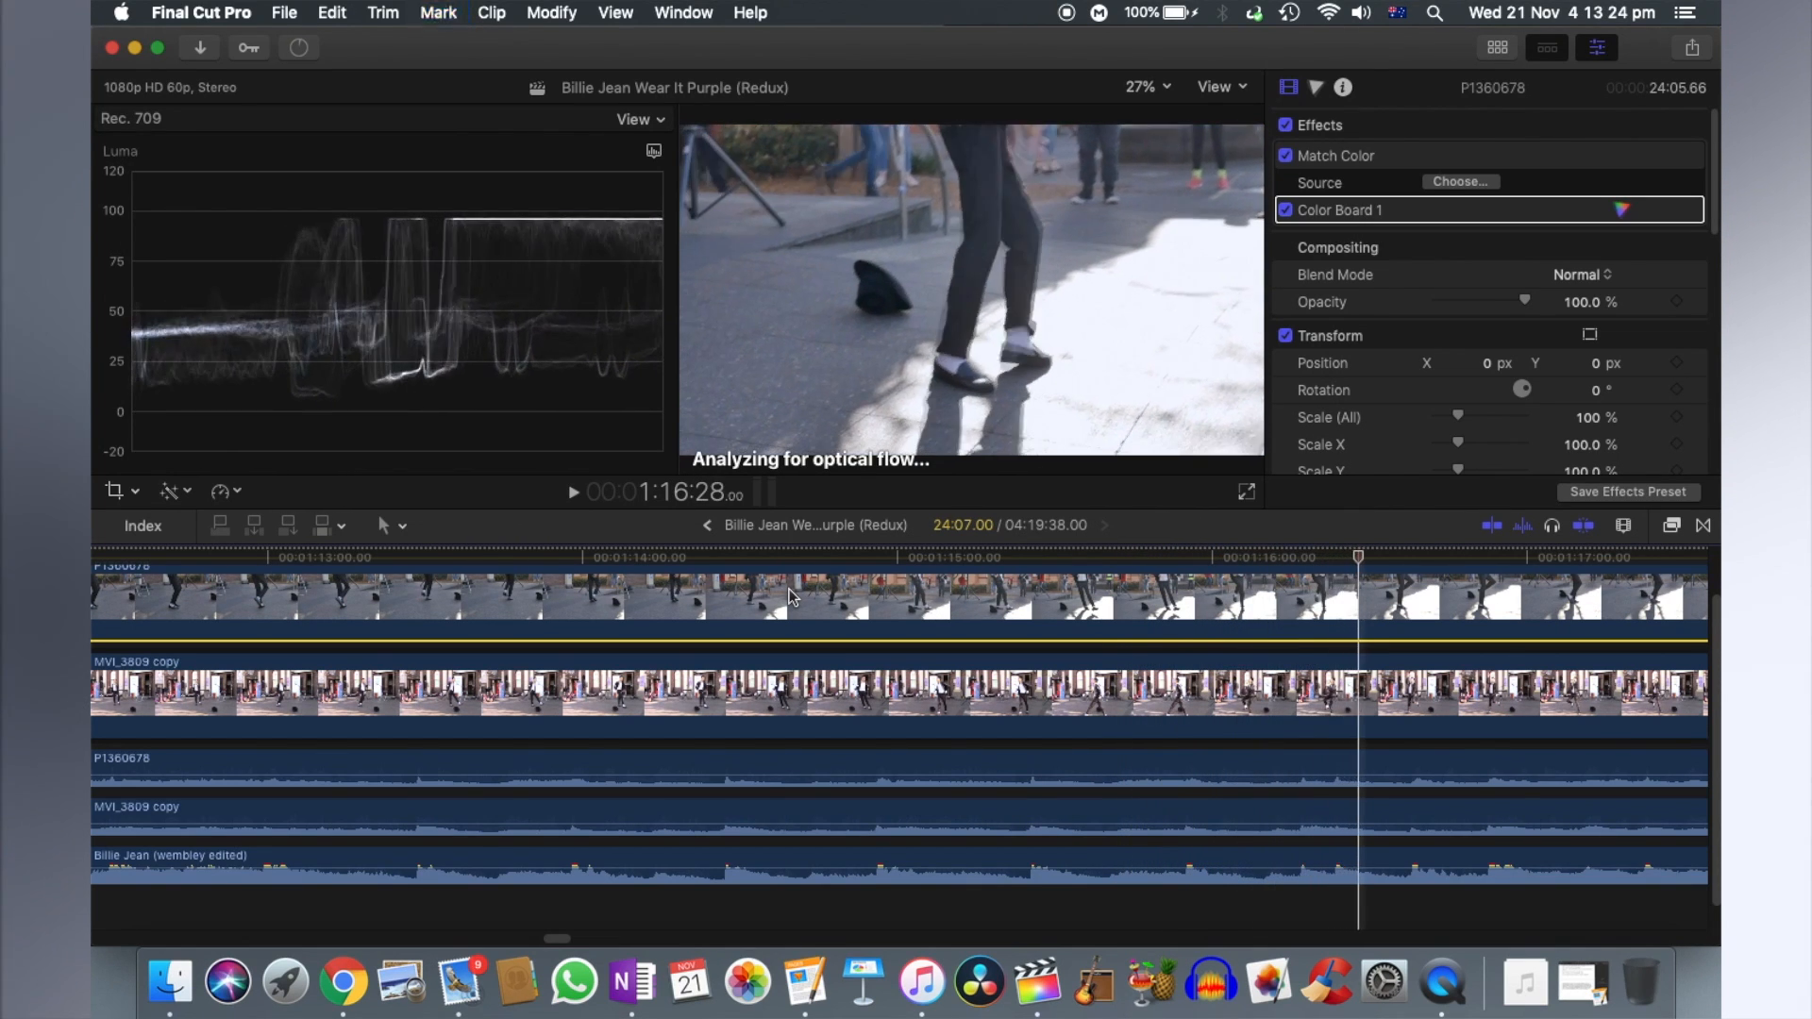
key("Right")
key("Right")
key("Right")
key("Right")
key("Right")
key("Right")
key("Right")
key("Right")
key("Right")
key("Right")
key("Right")
key("Right")
key("Right")
key("Right")
key("Right")
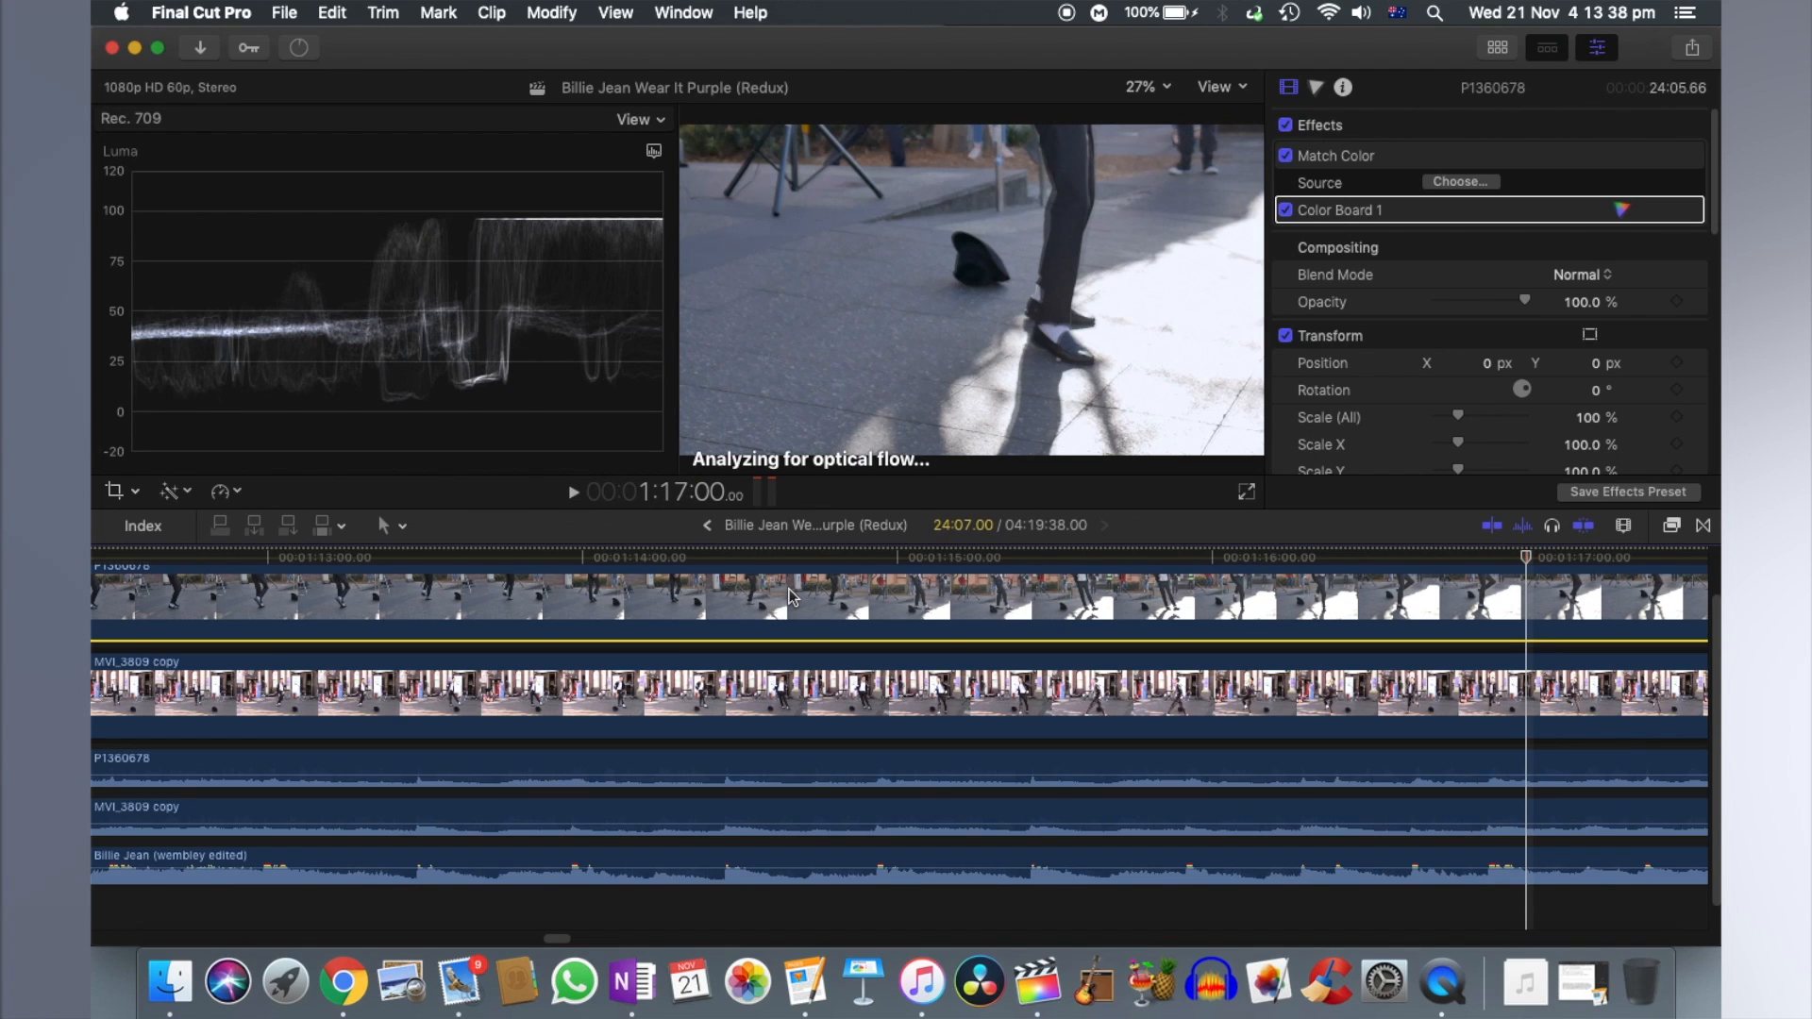
key("shift+z")
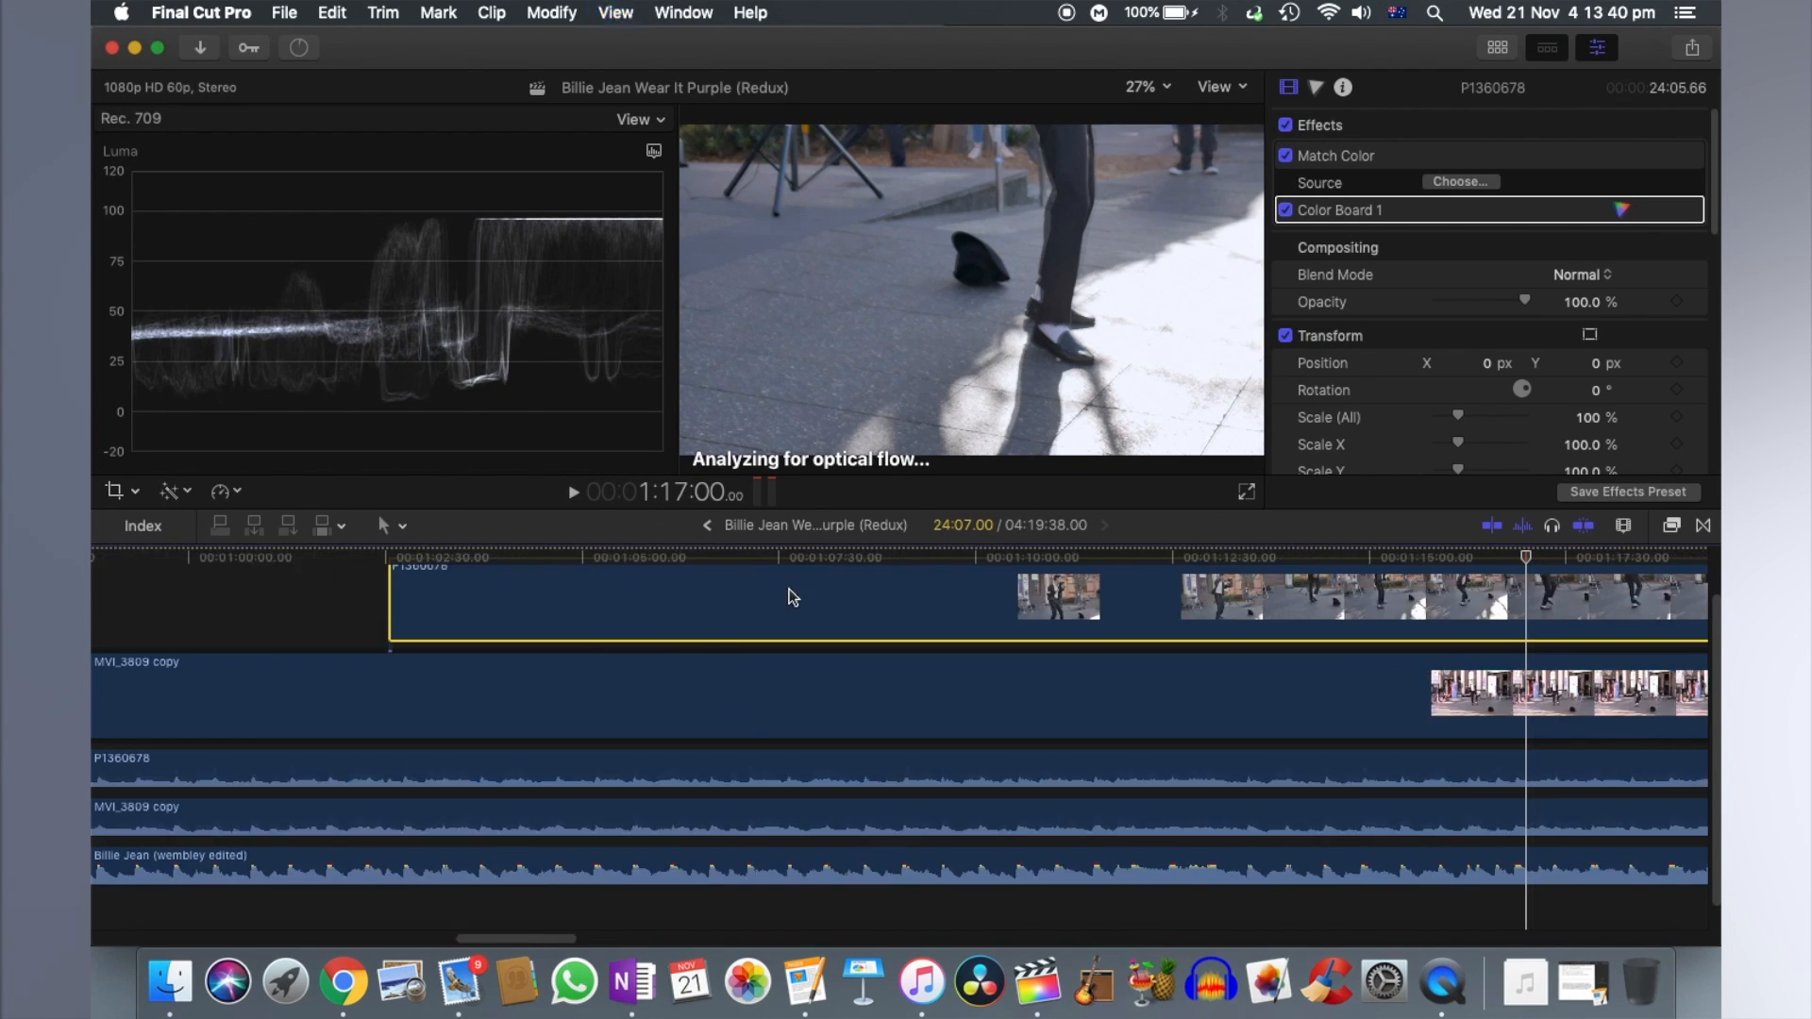